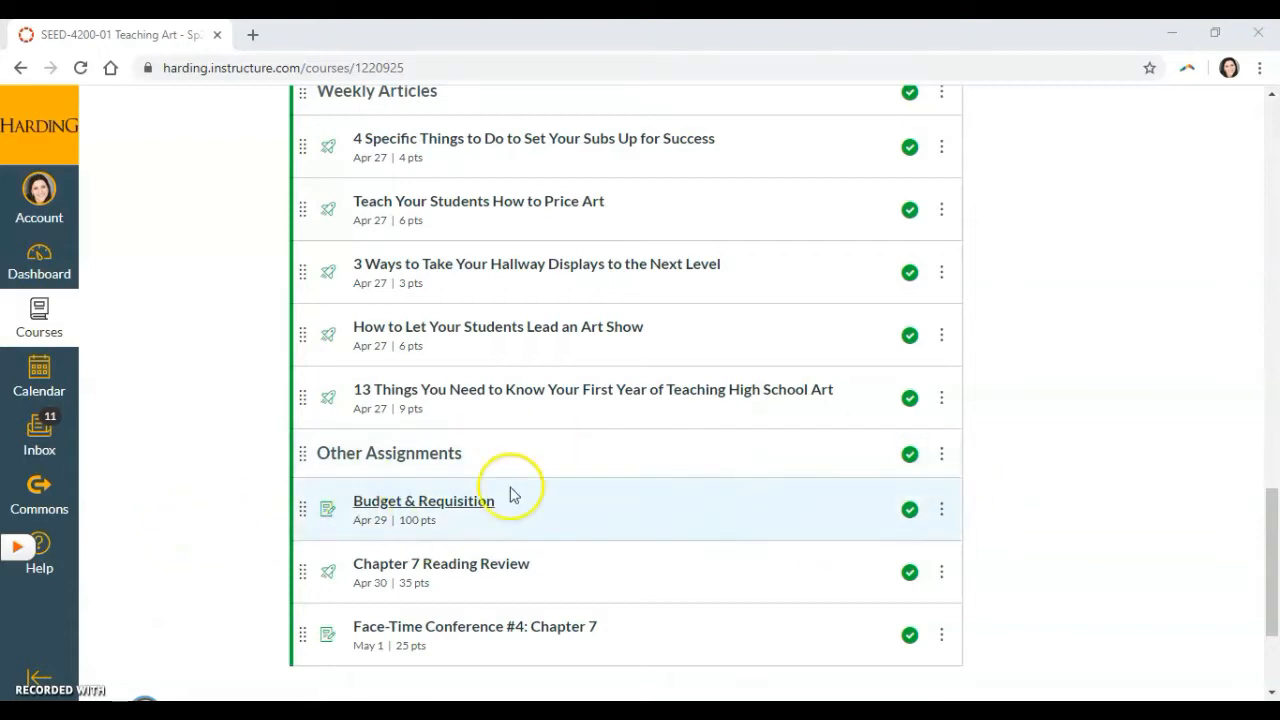
Open the Budget & Requisition assignment and skim its instructions from the introduction down to the Common Issues section.
left_click(453, 510)
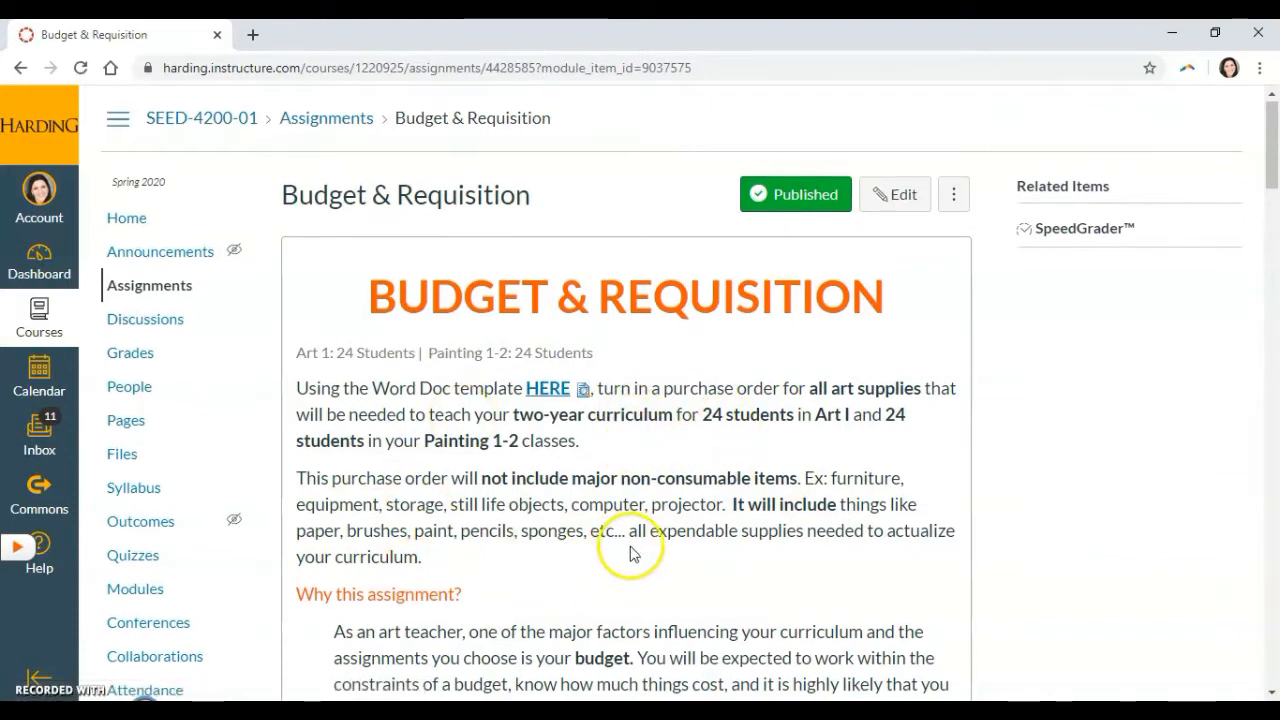
scroll(634, 551, "down", 3)
scroll(630, 566, "down", 2)
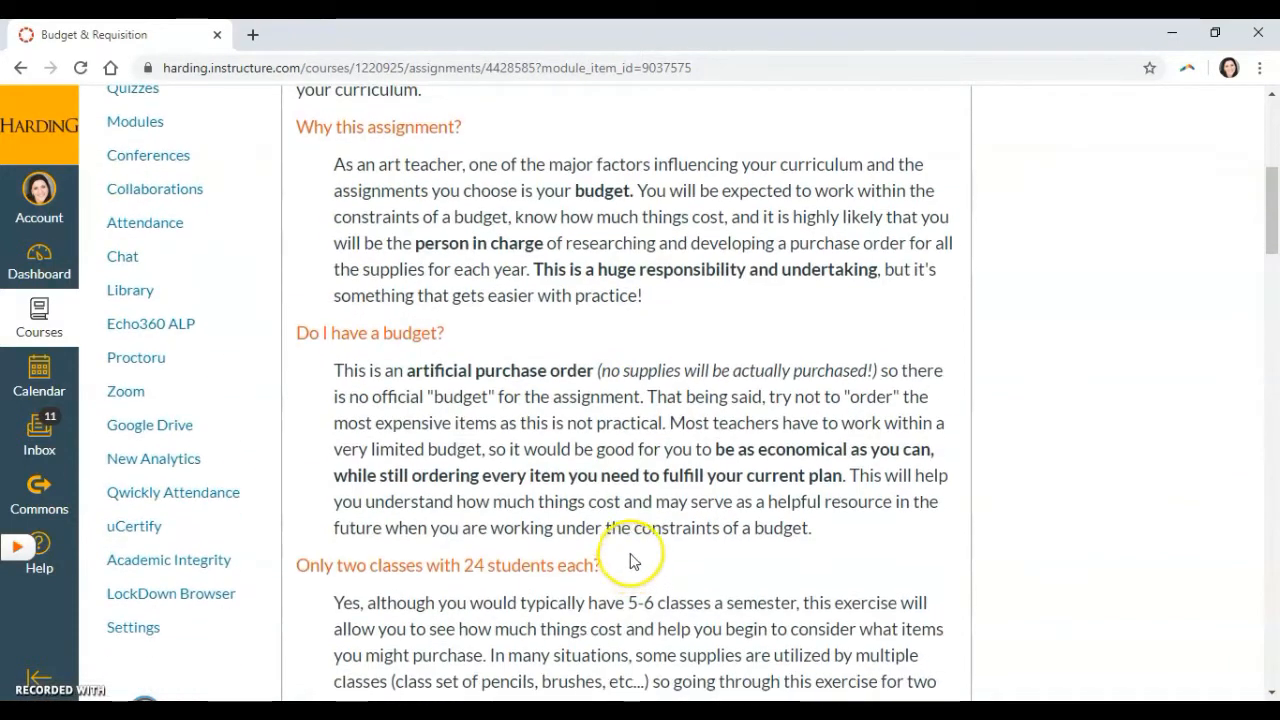
scroll(598, 477, "down", 1)
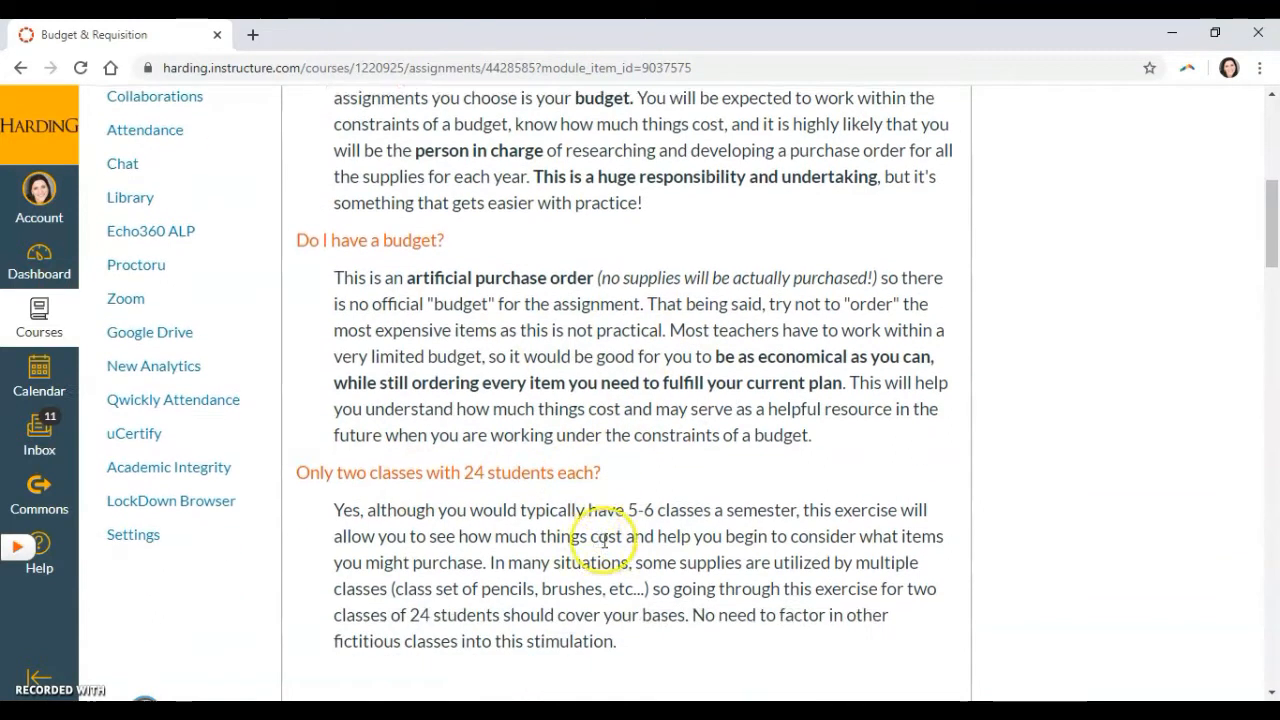
scroll(651, 509, "down", 2)
scroll(707, 494, "down", 2)
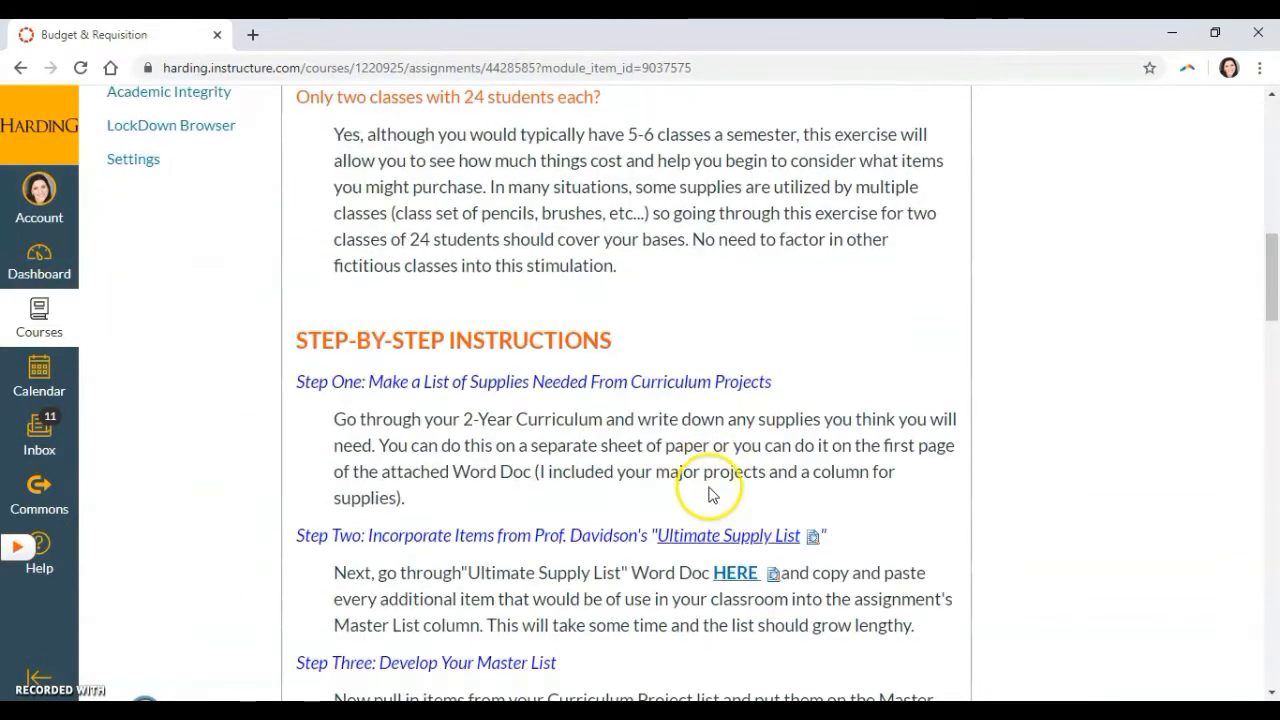
scroll(490, 480, "down", 2)
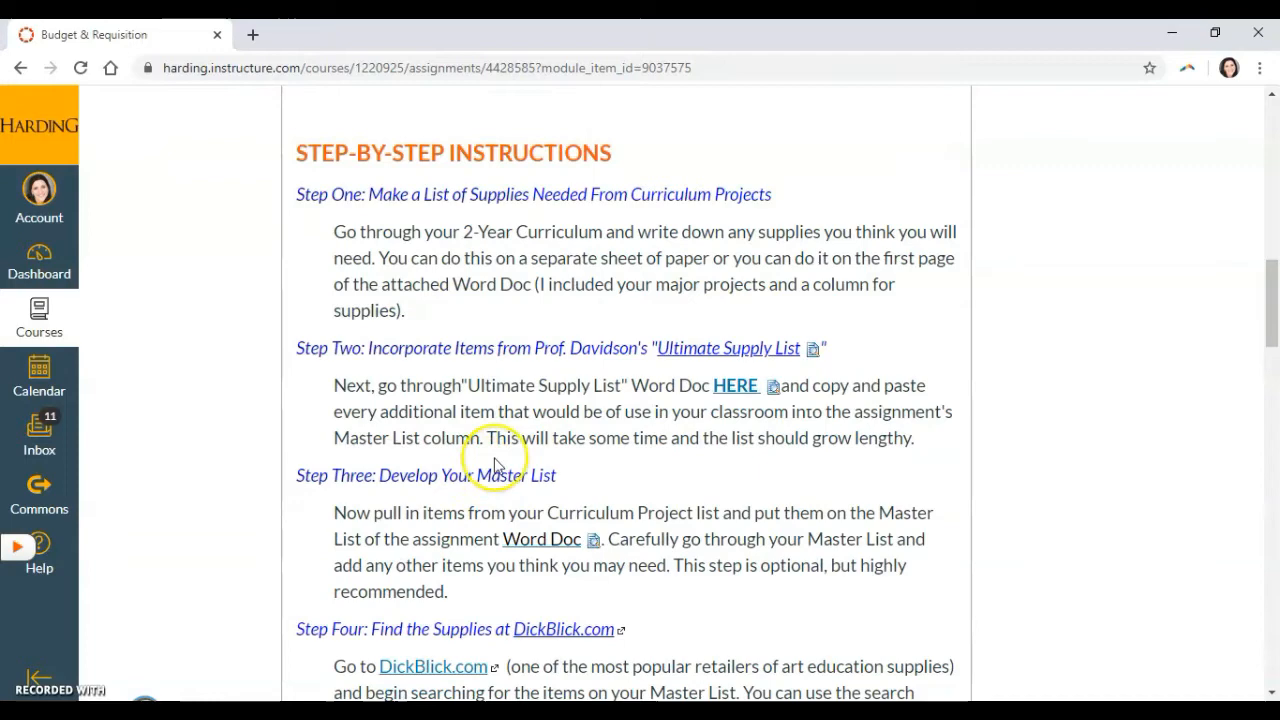
scroll(575, 395, "down", 2)
scroll(575, 395, "down", 9)
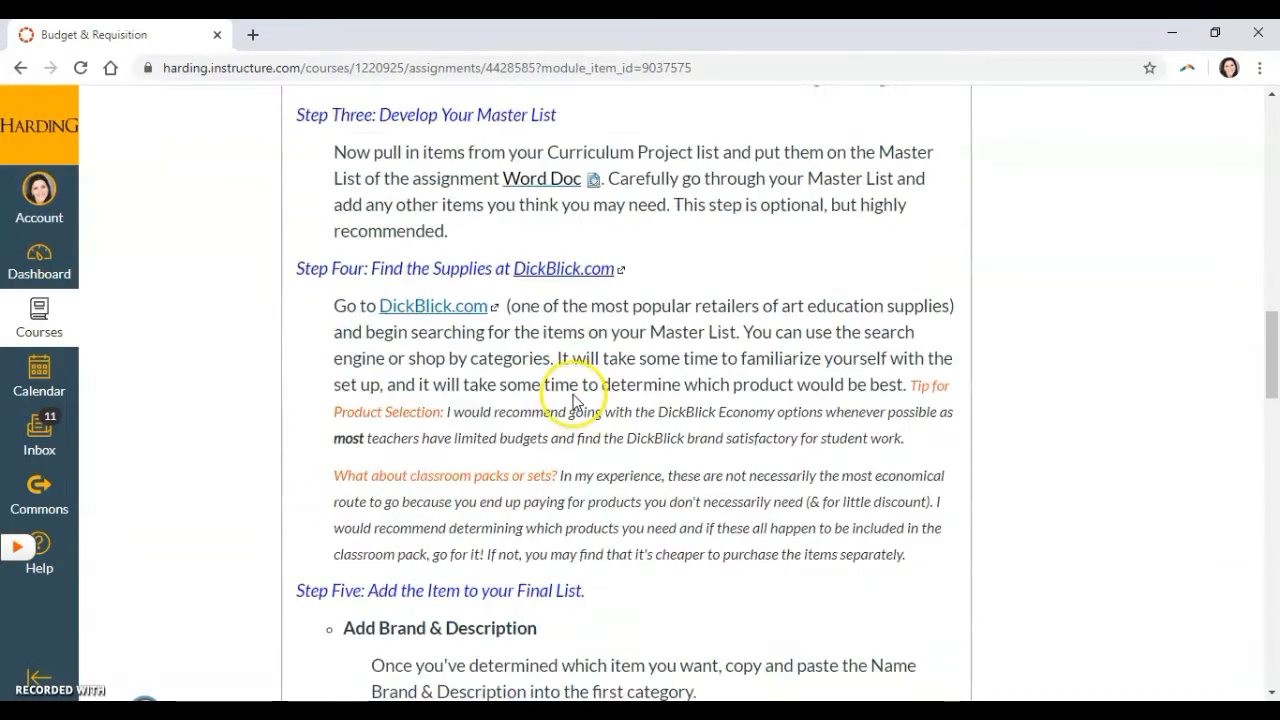
scroll(575, 408, "down", 5)
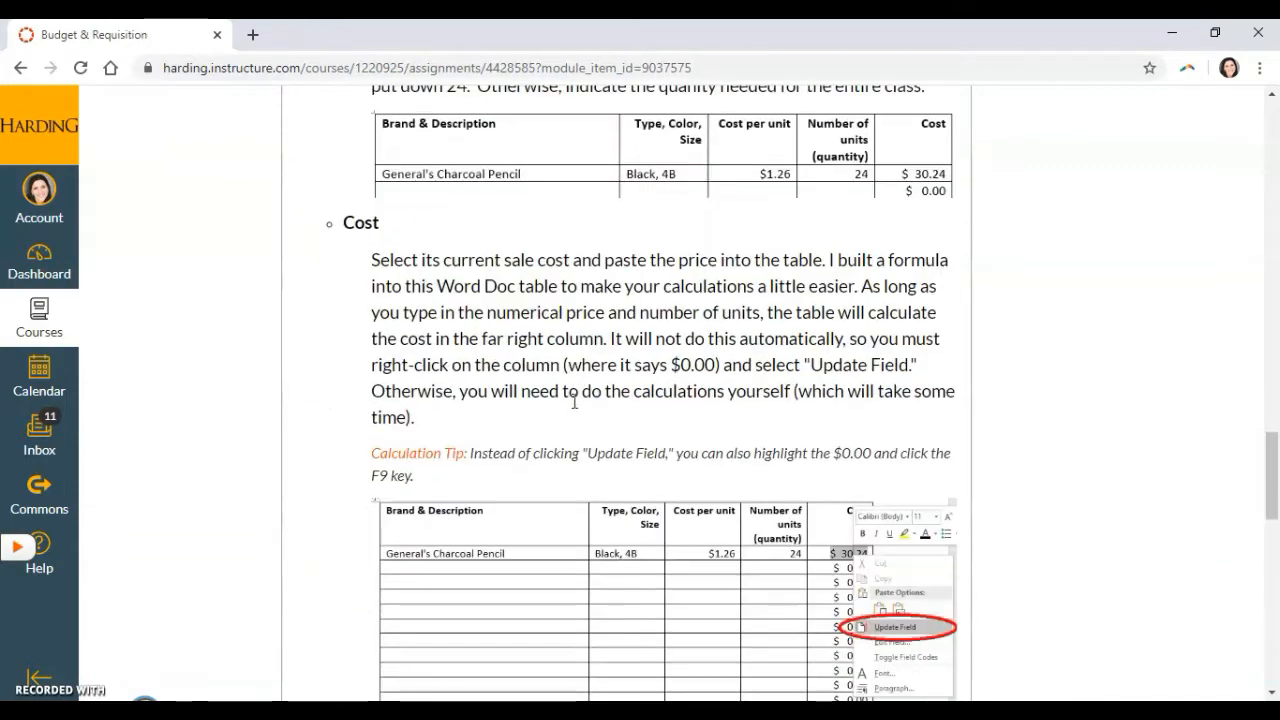
scroll(701, 455, "down", 5)
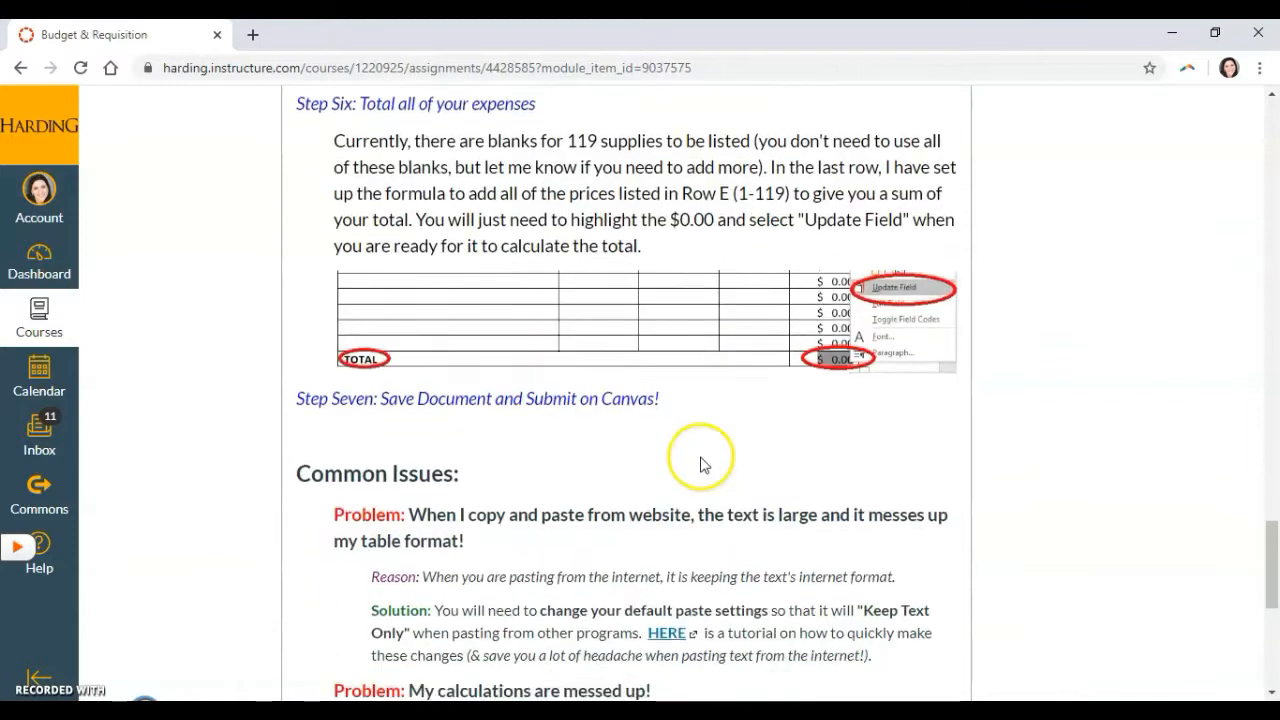
scroll(972, 517, "up", 20)
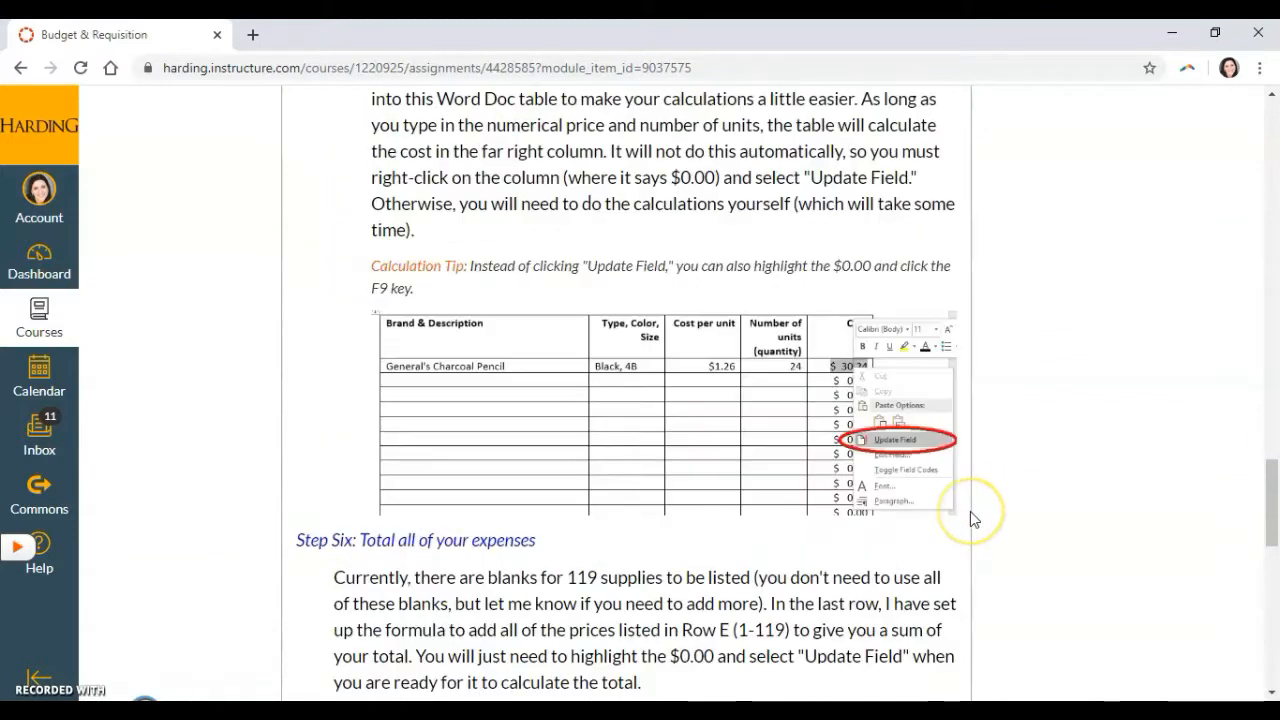
scroll(975, 518, "up", 8)
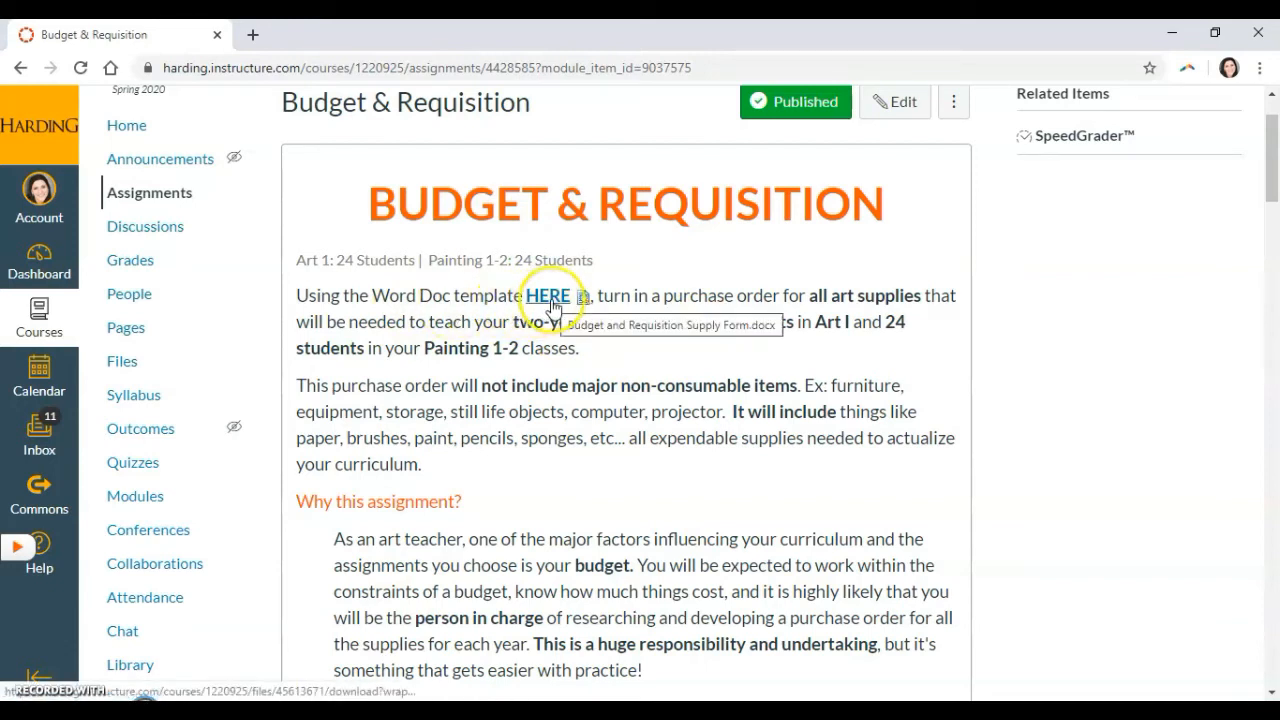
Read the assignment's overview, its purpose, budget and class-size sections, and the start of the step-by-step instructions.
left_click(613, 365)
scroll(672, 404, "down", 1)
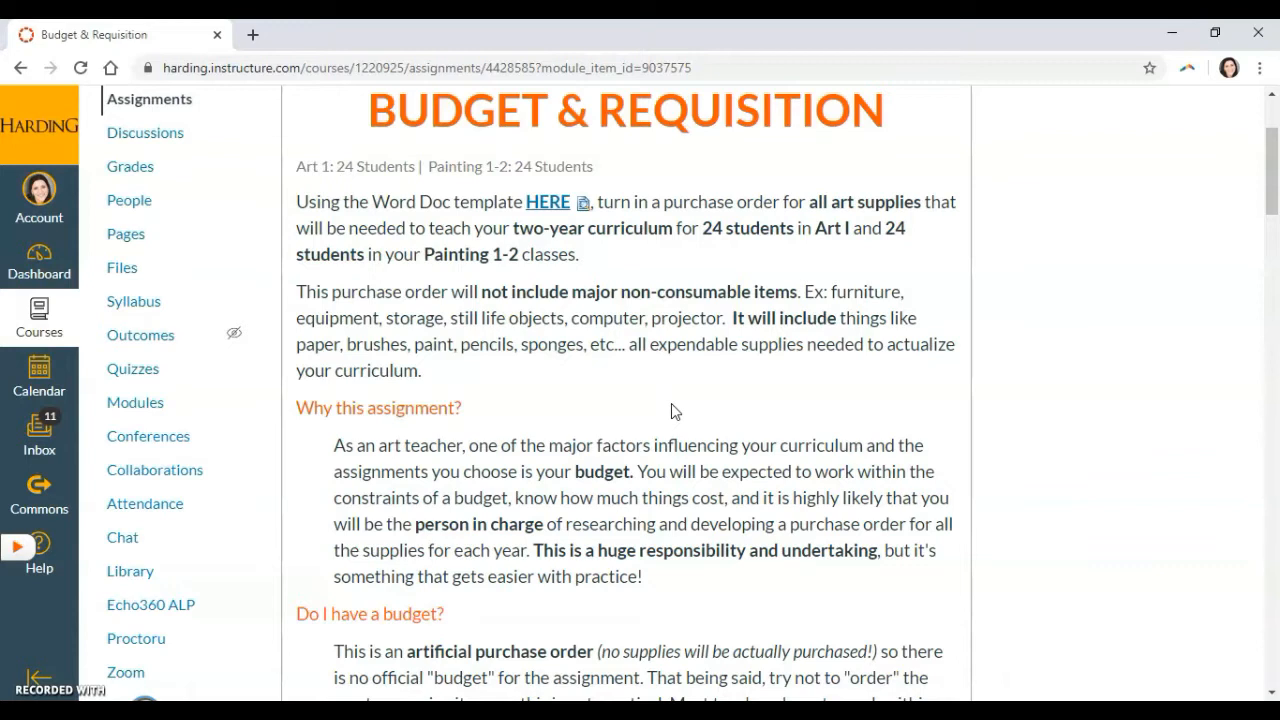
scroll(672, 411, "down", 1)
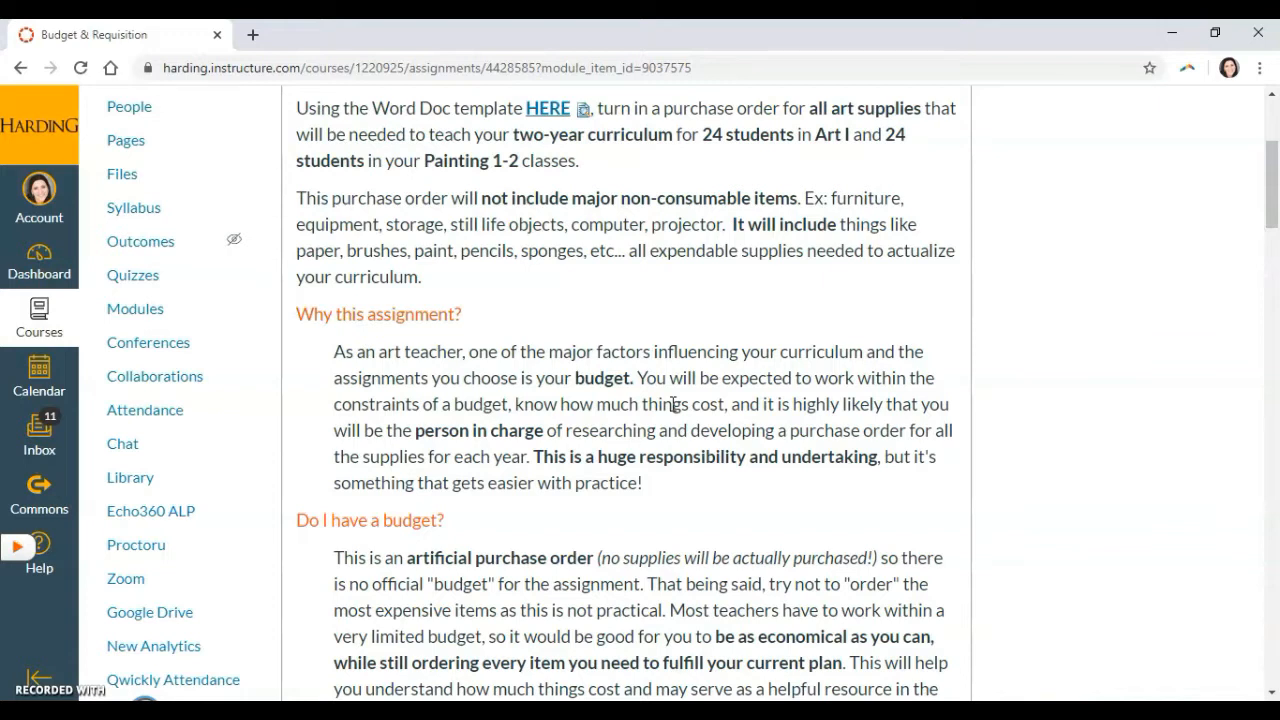
scroll(674, 404, "down", 1)
scroll(675, 410, "down", 2)
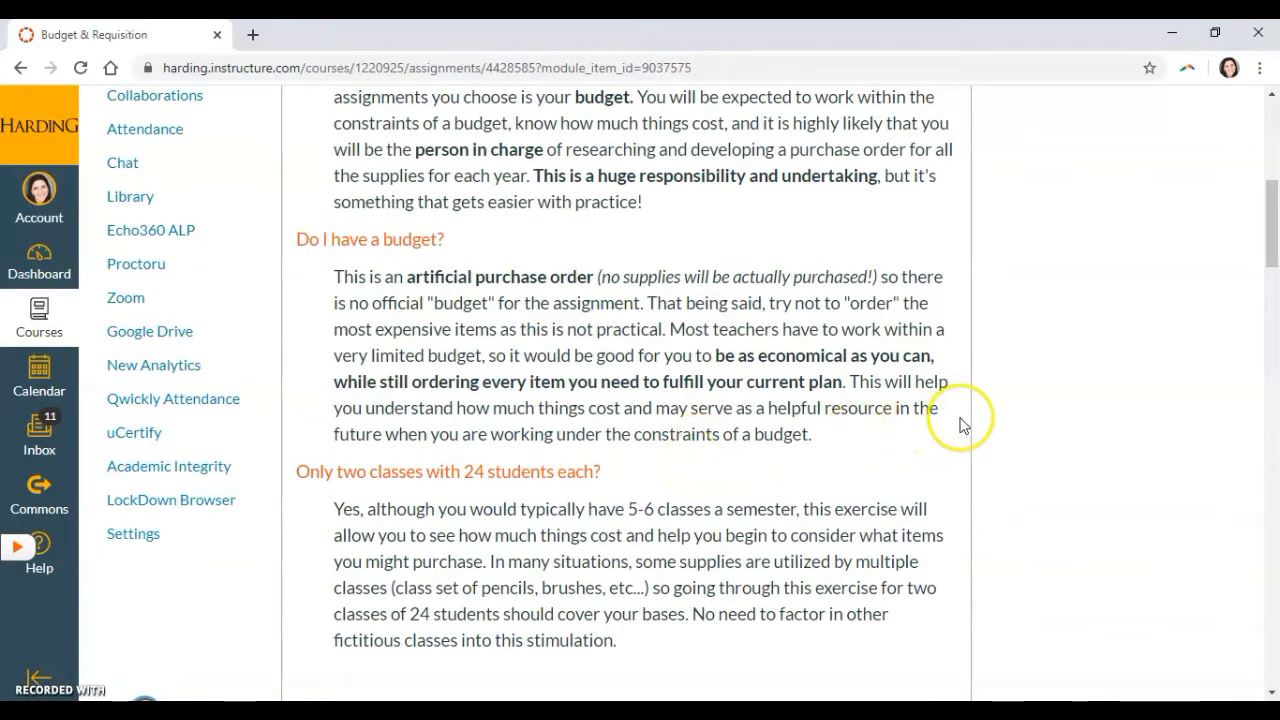
scroll(961, 425, "up", 2)
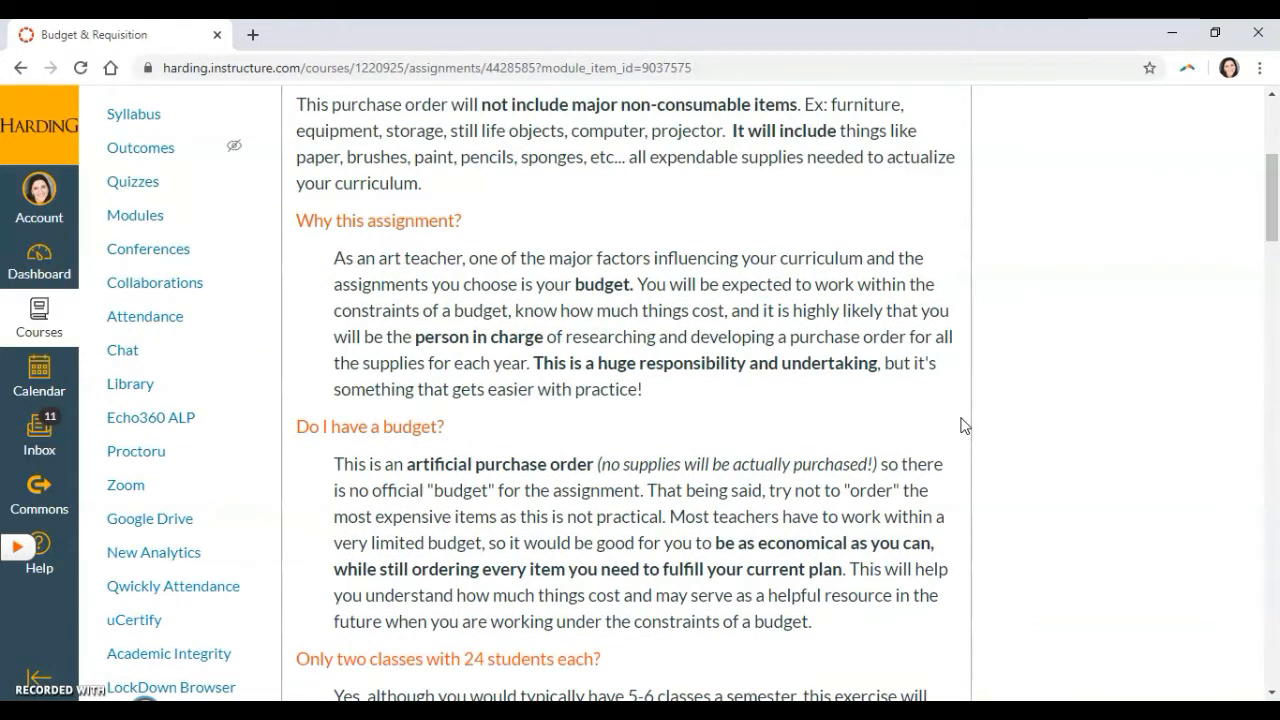
scroll(961, 425, "down", 1)
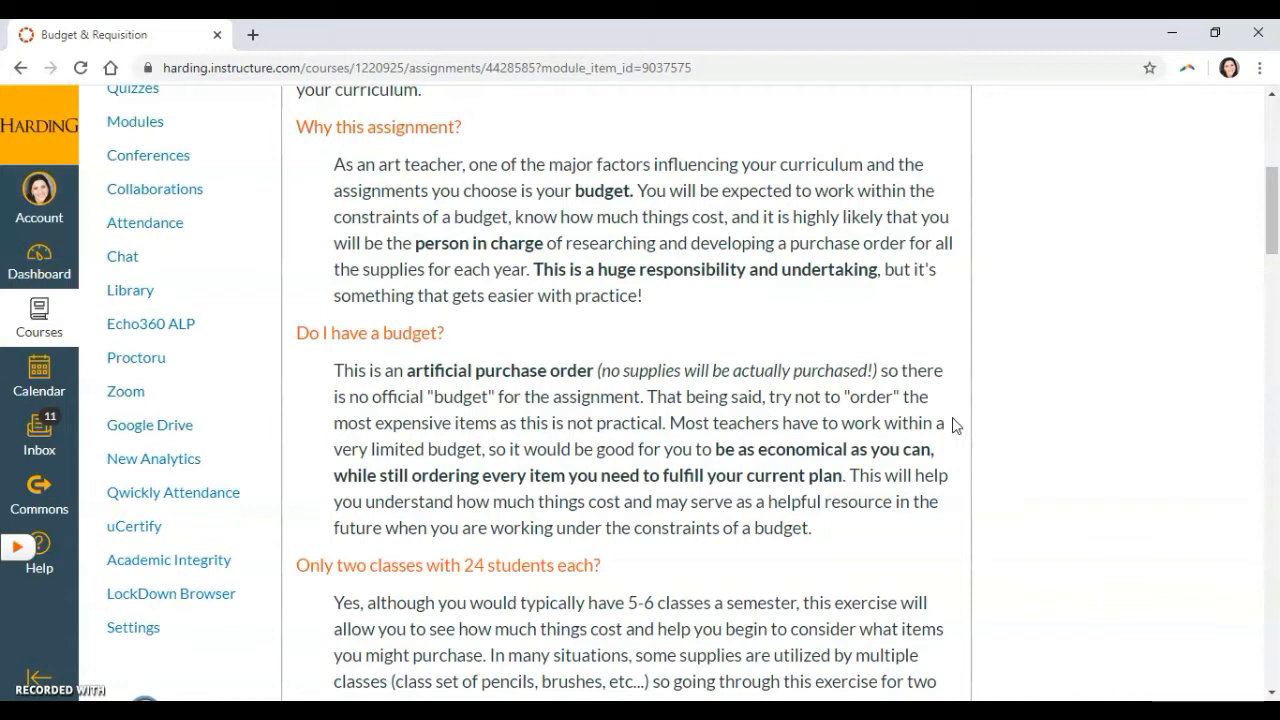
scroll(951, 424, "down", 1)
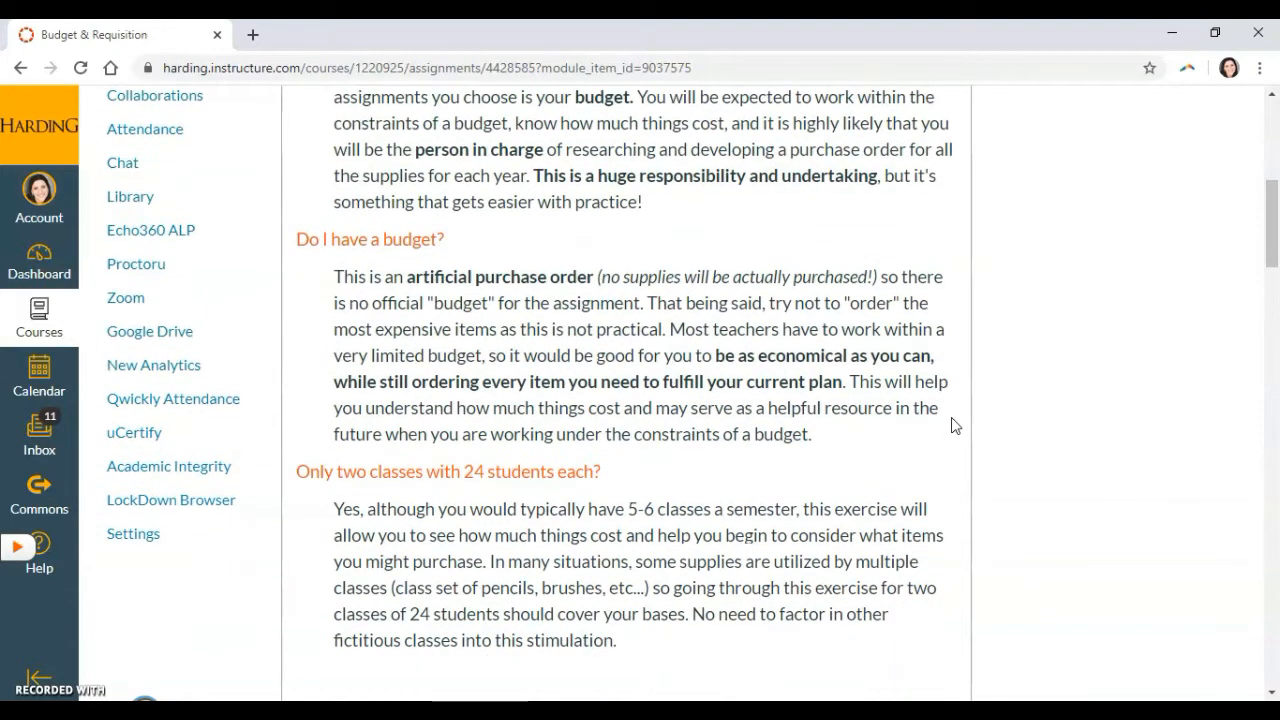
left_click(898, 425)
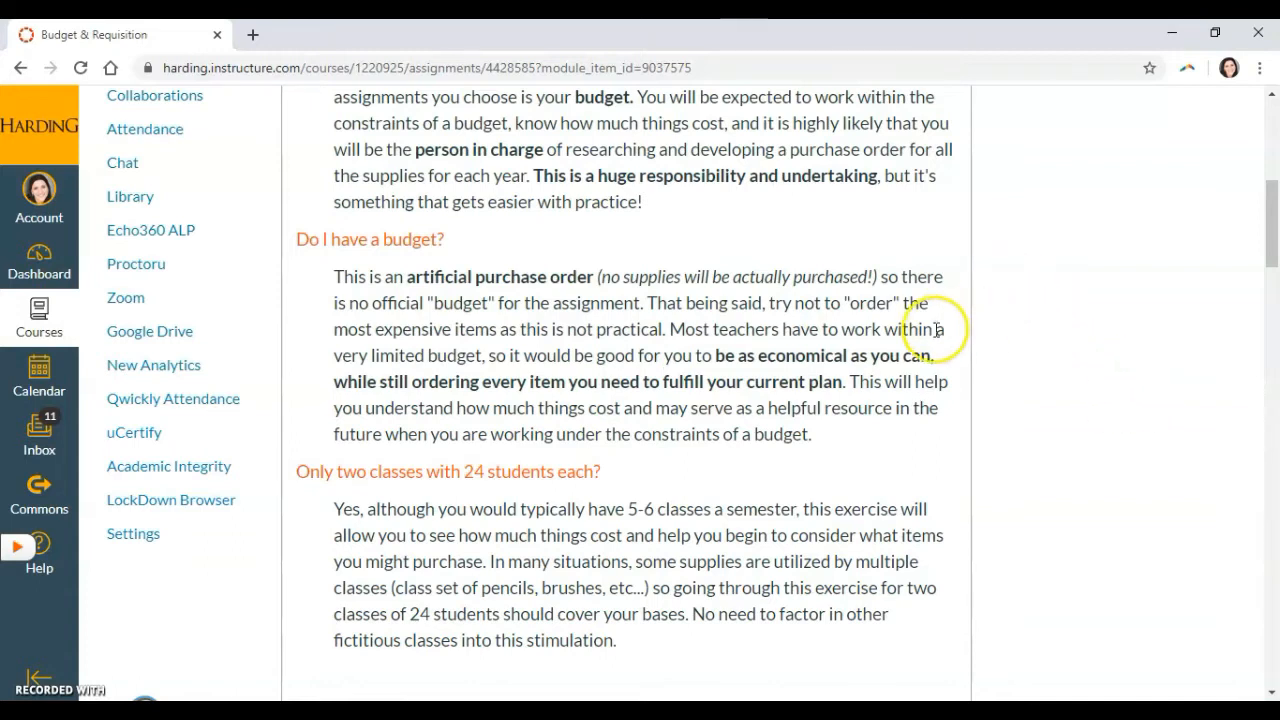
scroll(937, 329, "down", 2)
scroll(934, 329, "up", 1)
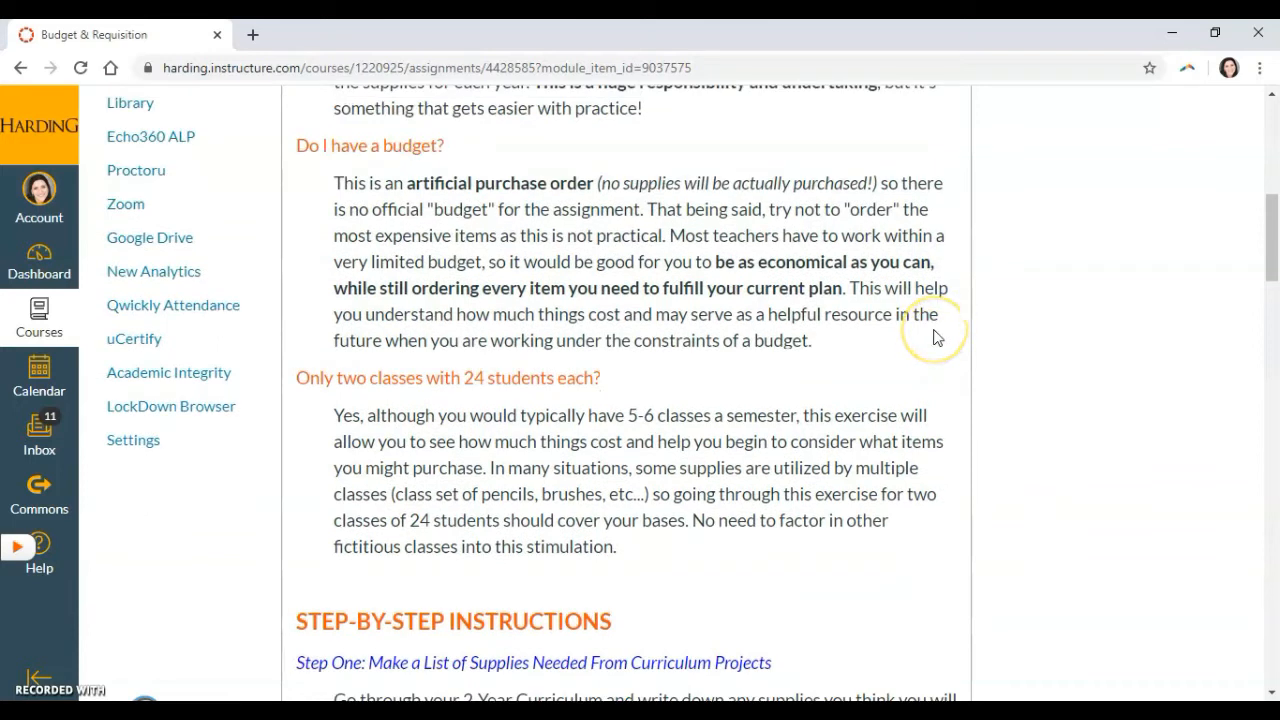
scroll(936, 337, "down", 1)
scroll(936, 337, "down", 2)
scroll(936, 337, "down", 1)
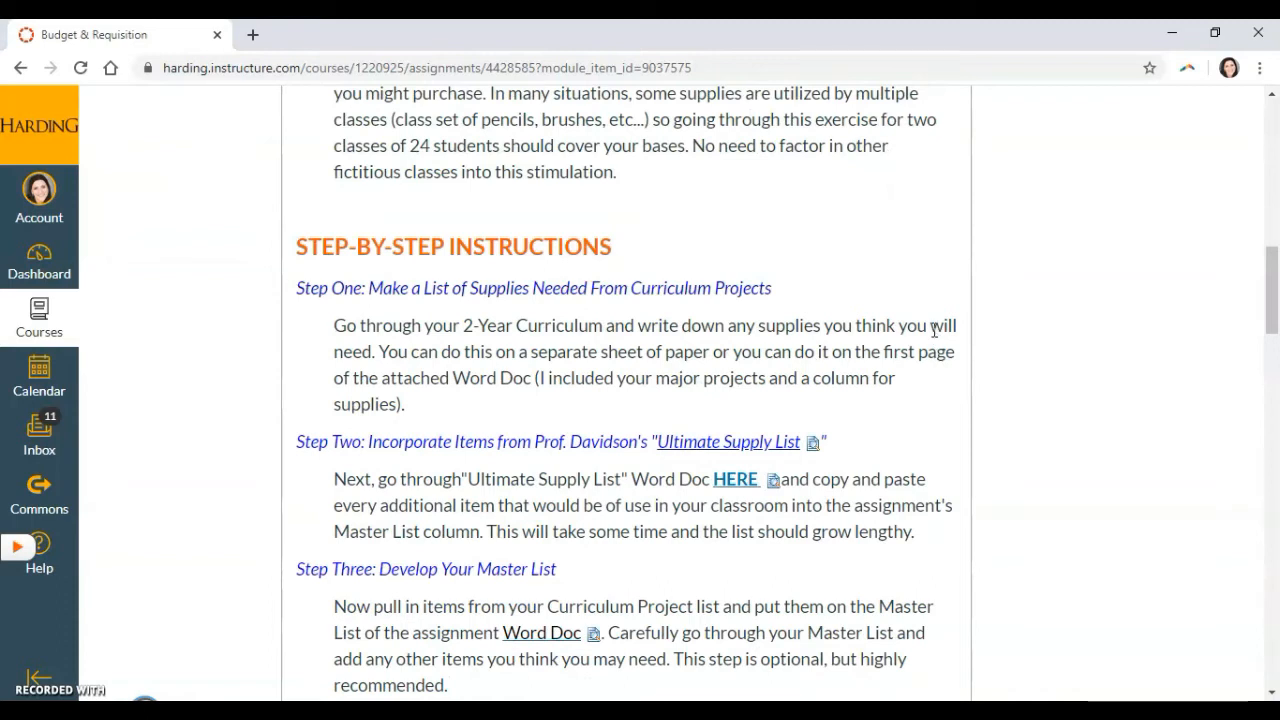
scroll(935, 330, "down", 1)
scroll(935, 330, "up", 1)
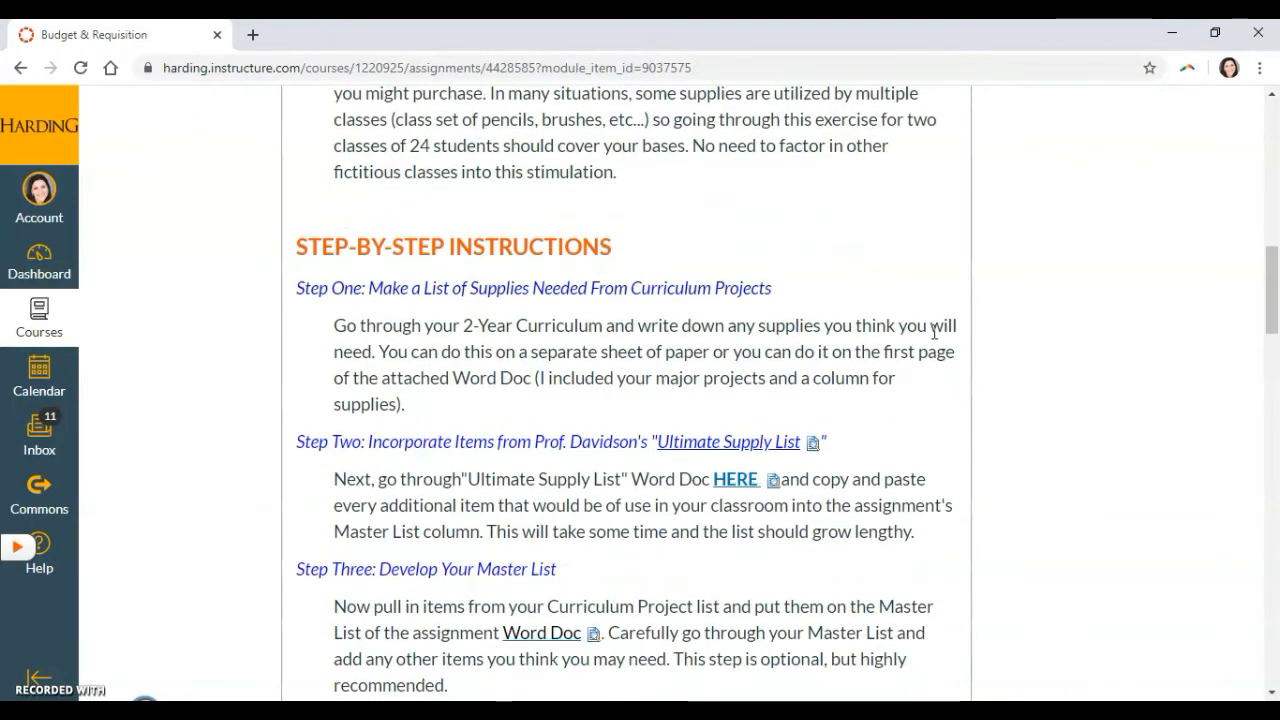
Download the Word template linked in the assignment's introduction, open it in Word and enable editing.
scroll(935, 332, "up", 10)
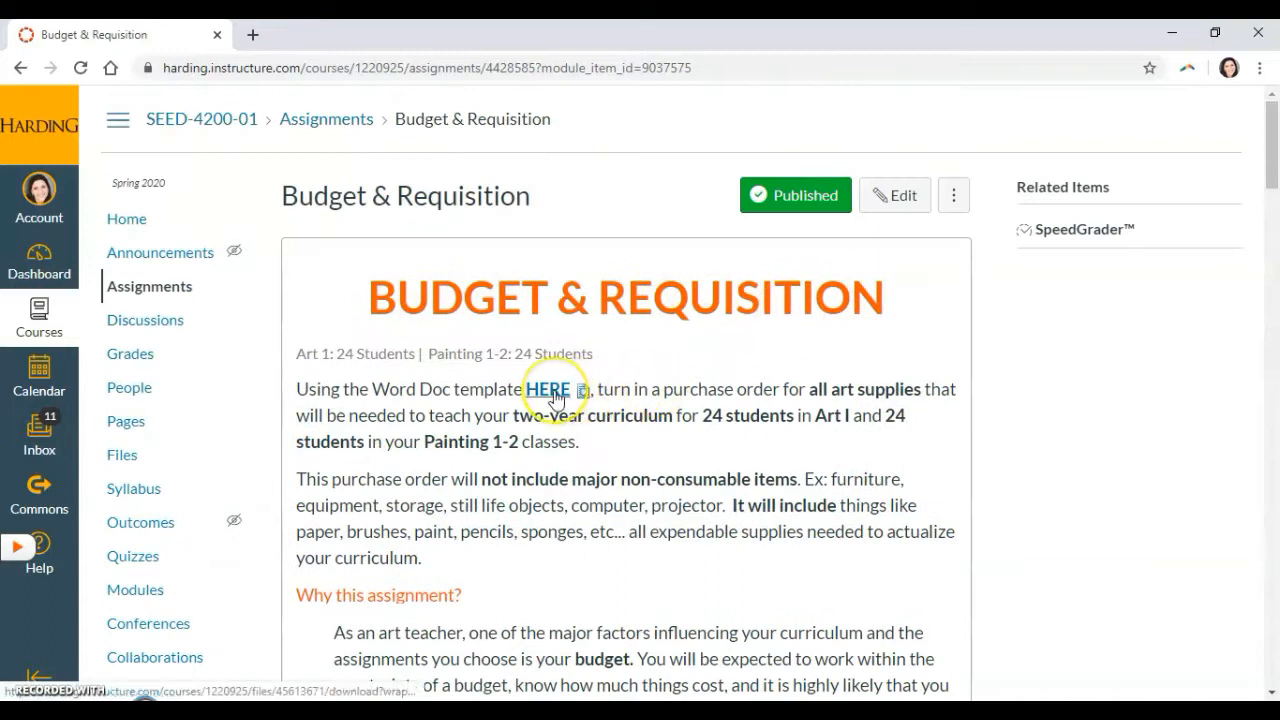
left_click(553, 392)
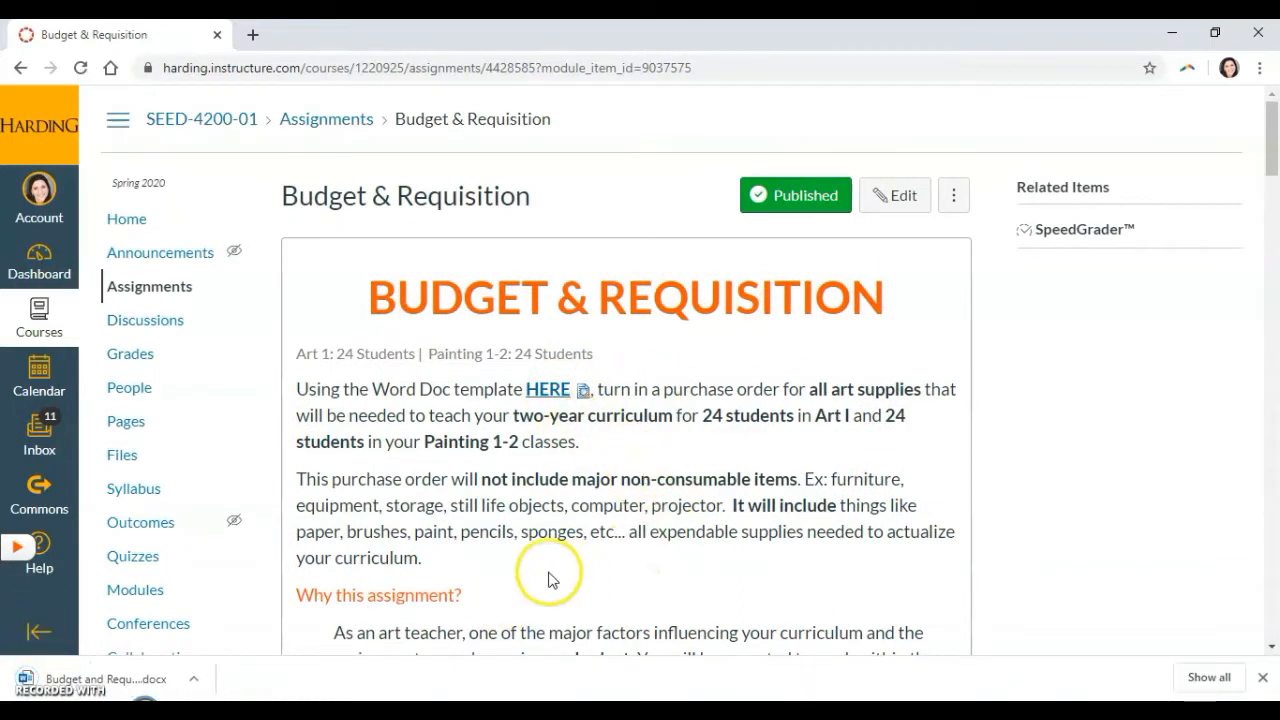
left_click(133, 684)
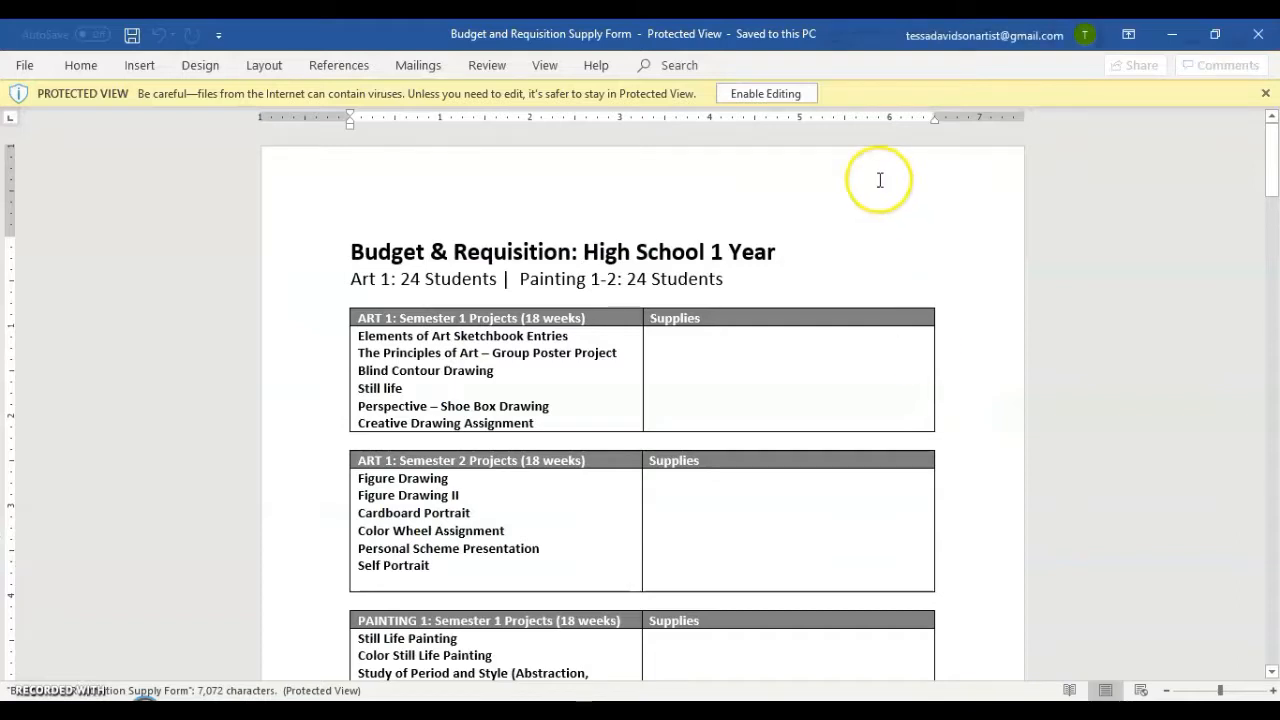
left_click(785, 92)
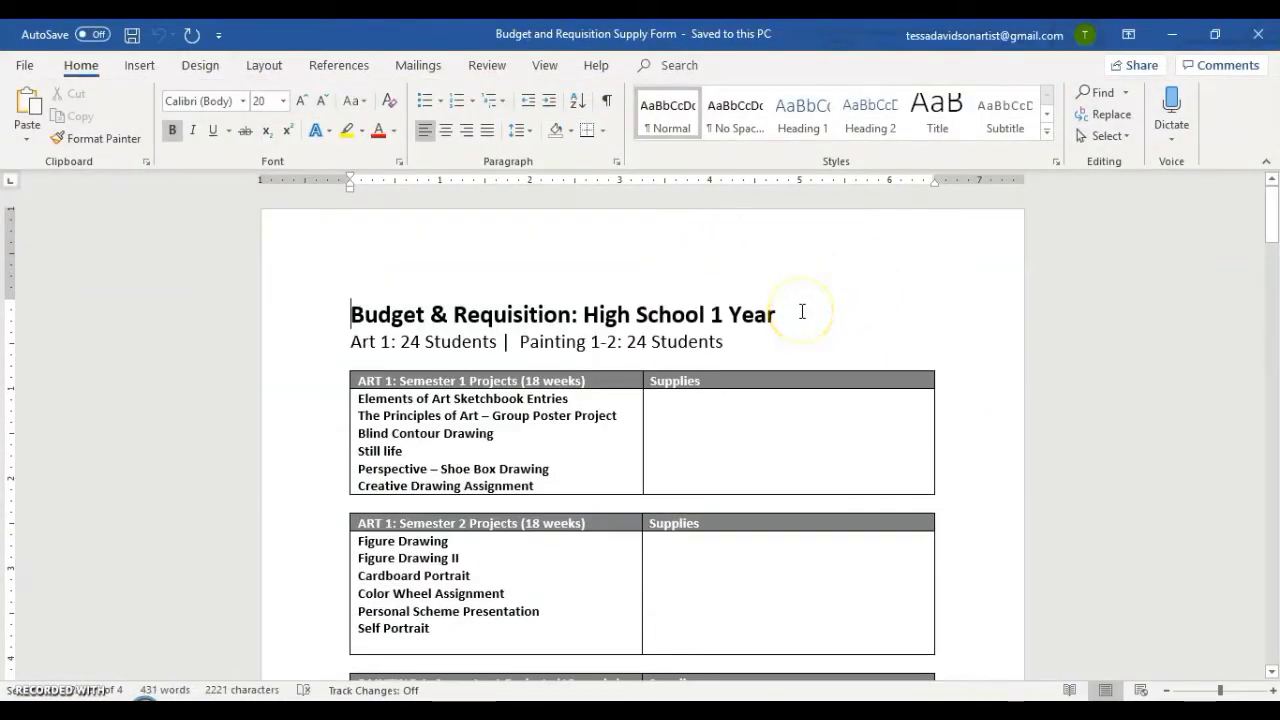
Review the Art 1 and Painting semester project tables and their Supplies columns in the supply form.
scroll(791, 311, "down", 1)
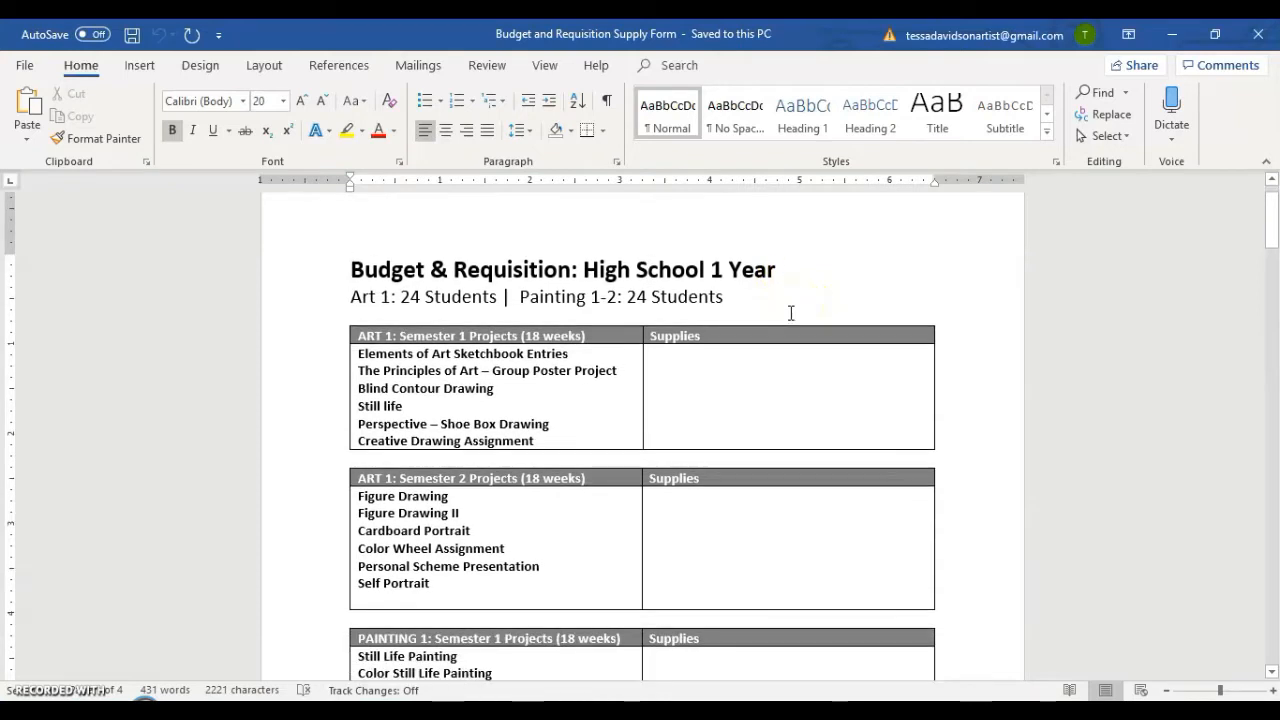
scroll(782, 320, "down", 1)
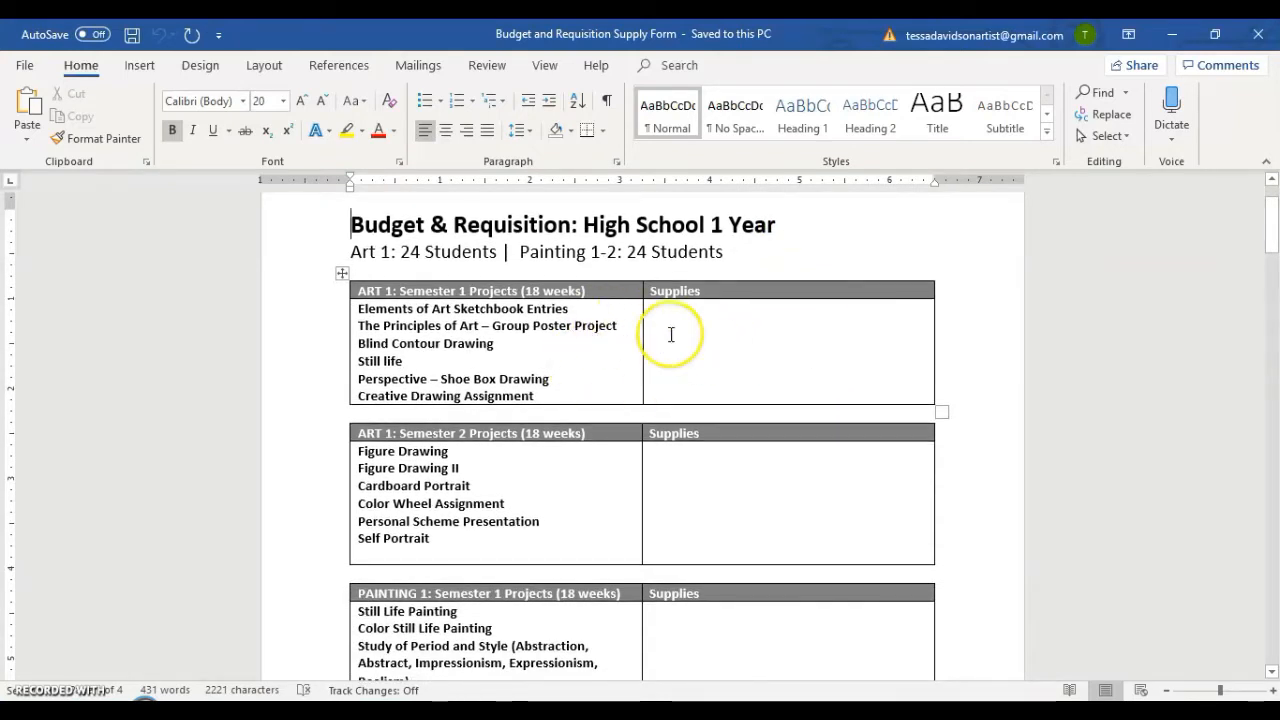
scroll(690, 340, "down", 1)
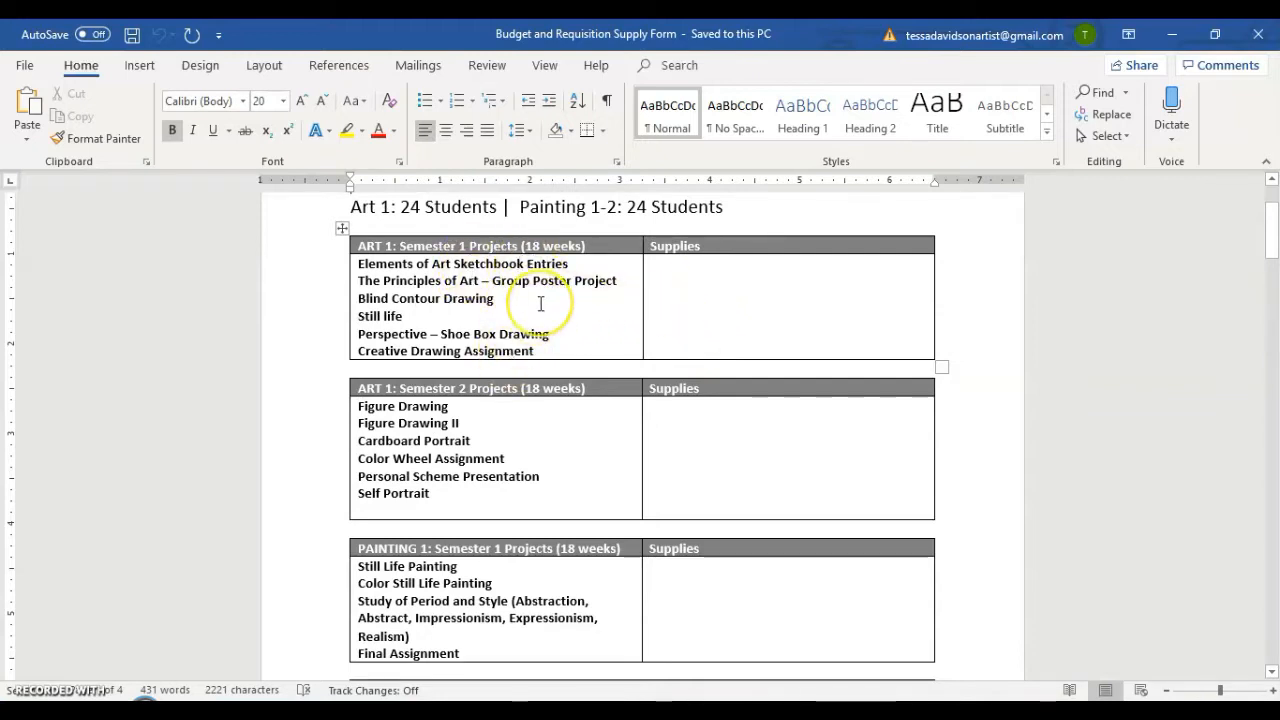
scroll(530, 306, "down", 4)
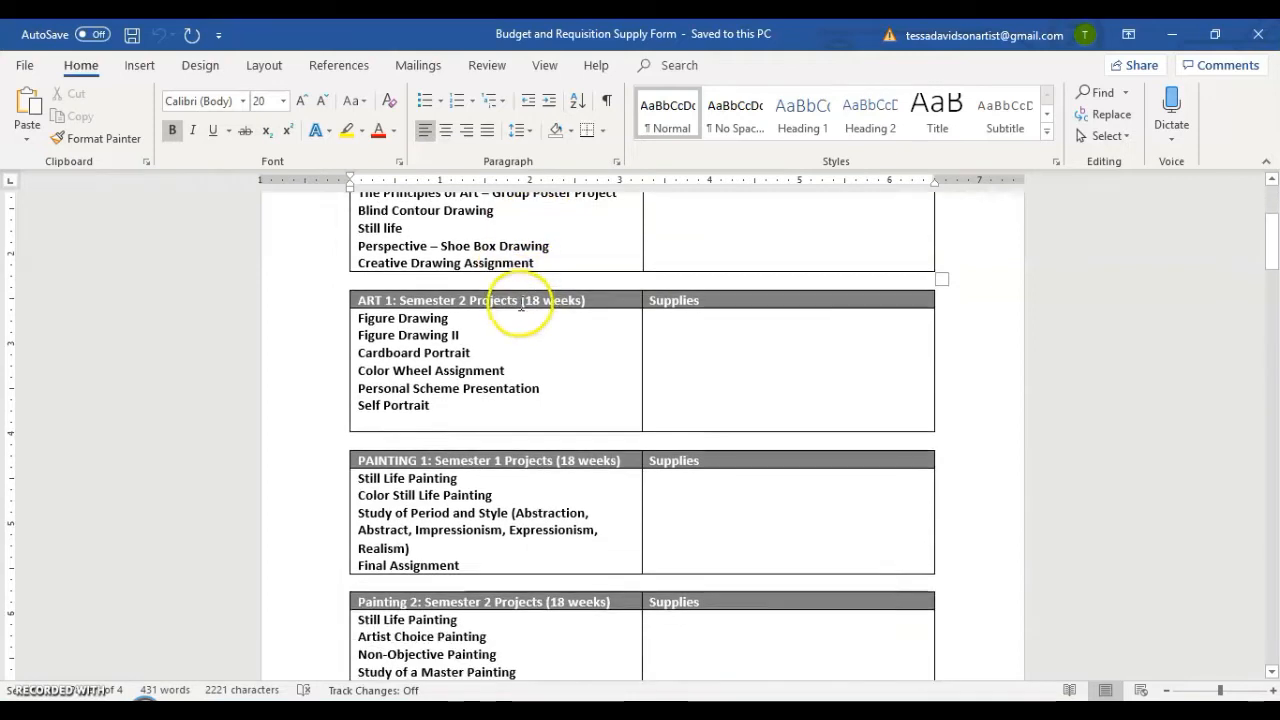
scroll(550, 322, "up", 3)
scroll(571, 325, "up", 1)
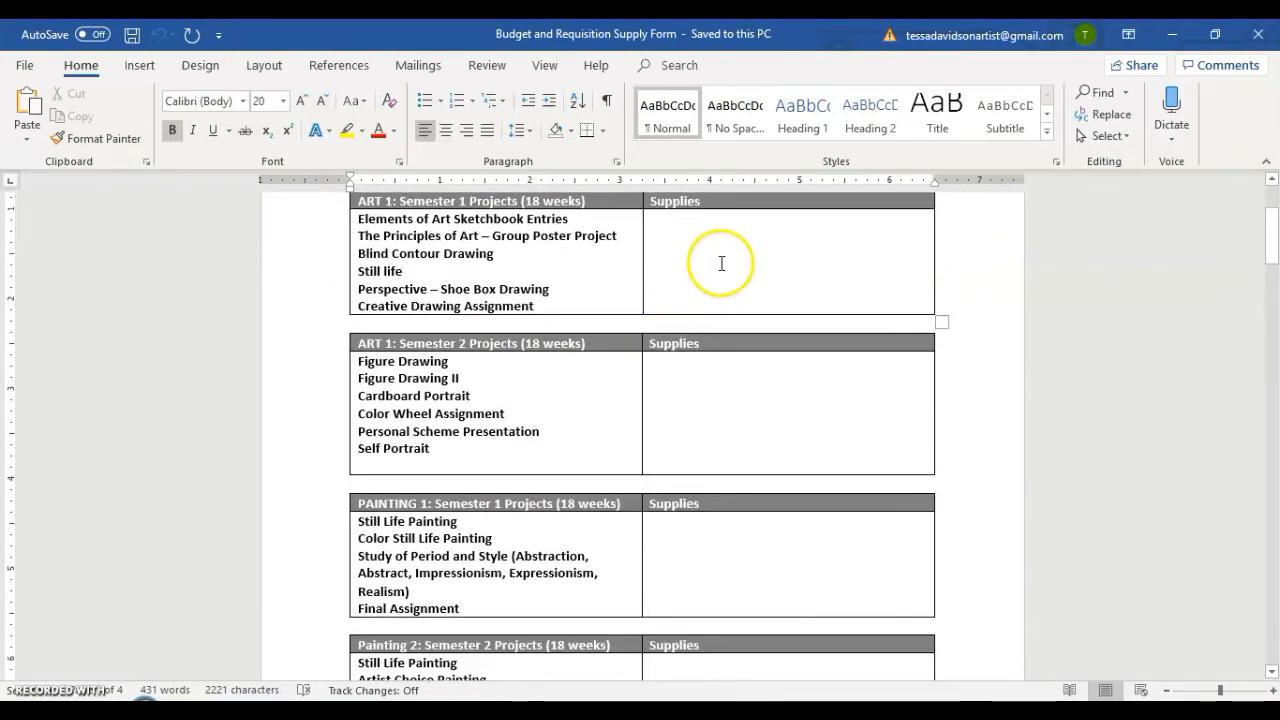
scroll(724, 258, "down", 1)
scroll(724, 258, "up", 1)
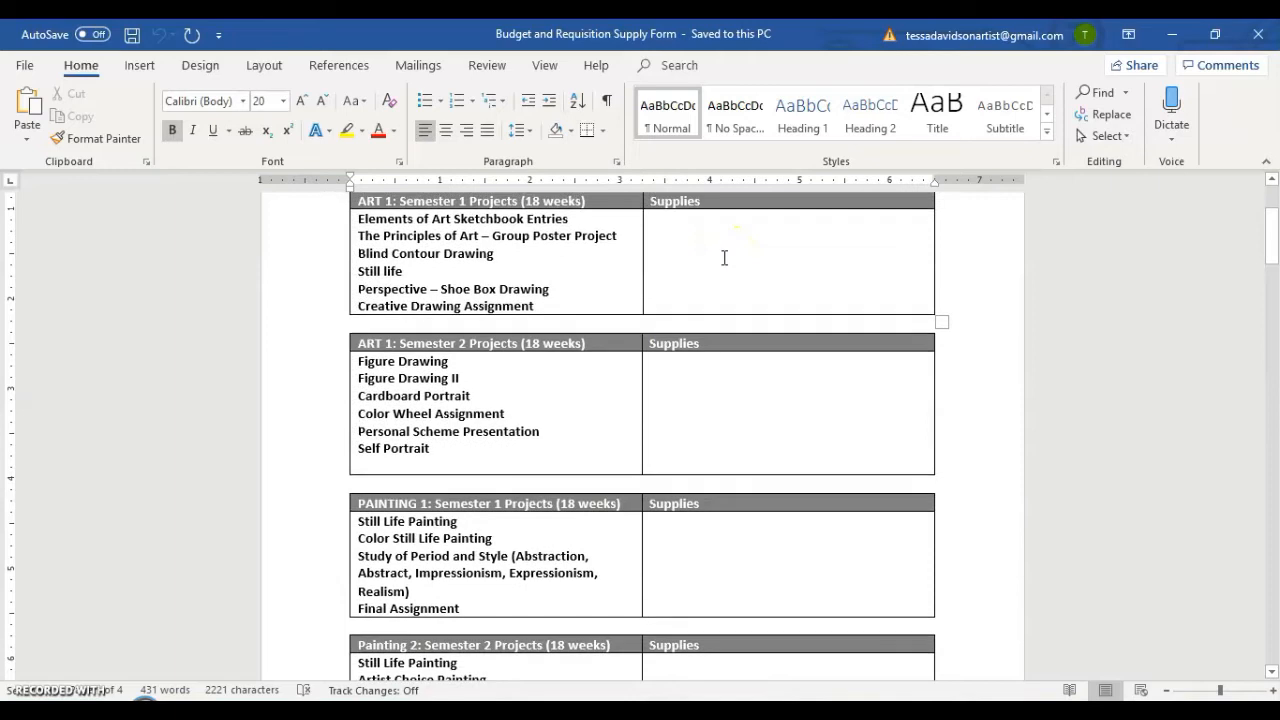
scroll(689, 249, "up", 1)
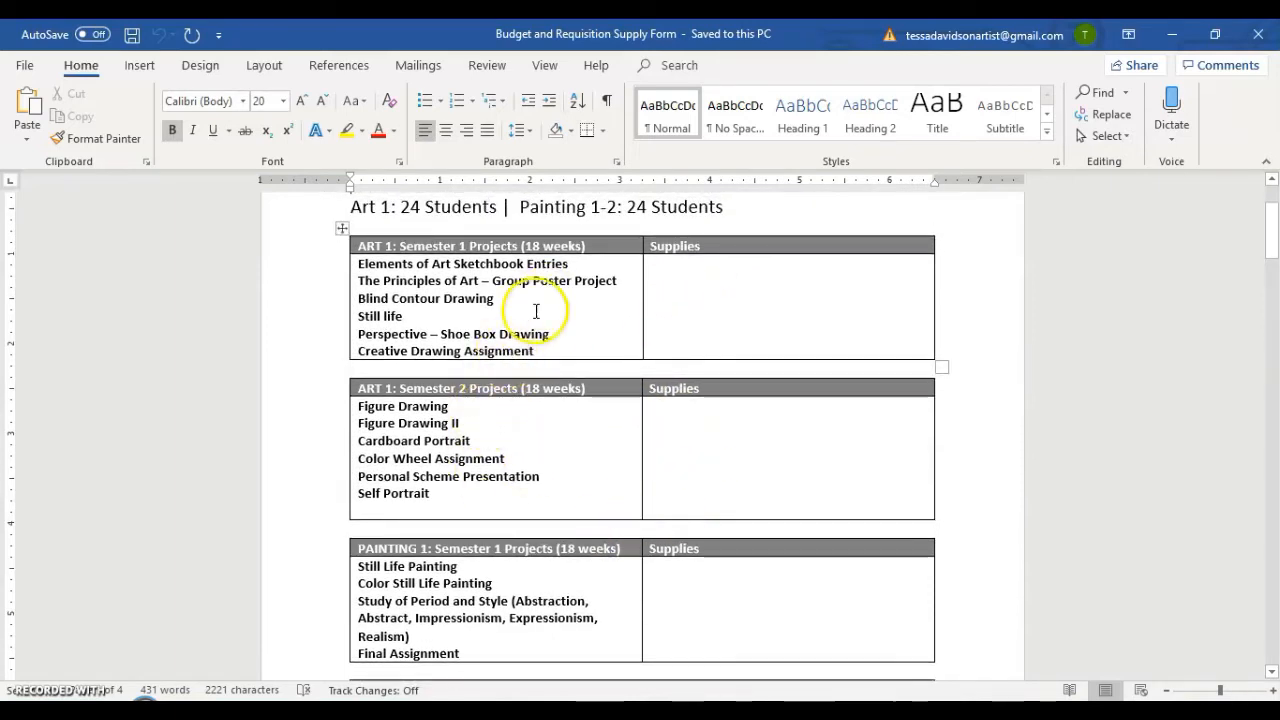
scroll(540, 300, "down", 6)
scroll(560, 323, "up", 6)
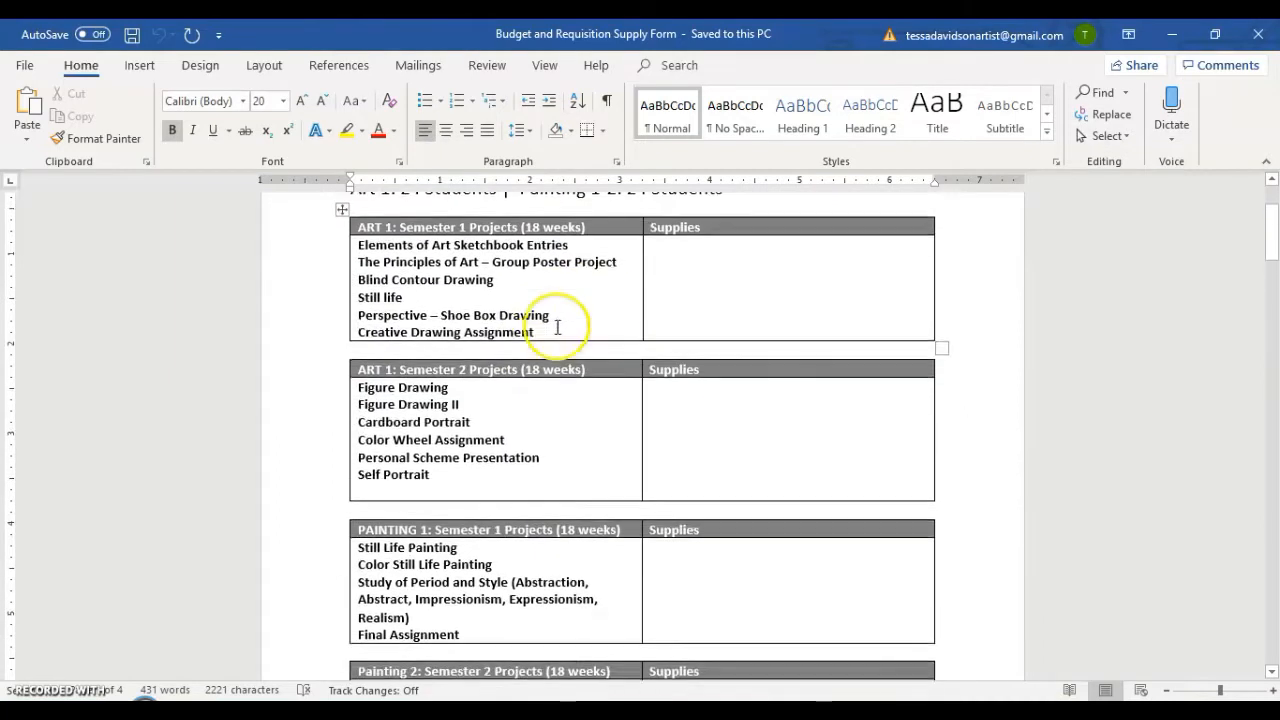
Enter "Drawing pencils @H, 2B, 6B" in the Supplies cell of the ART 1 Semester 1 table.
left_click(690, 291)
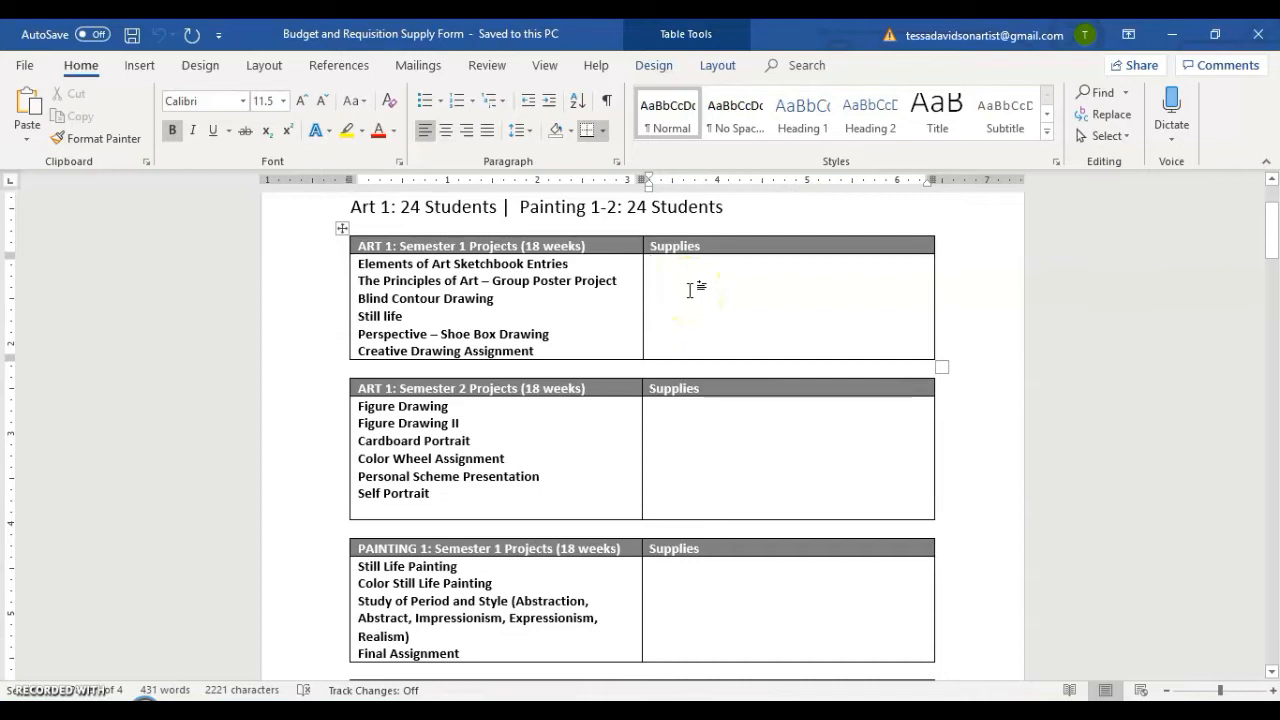
type("Drawing")
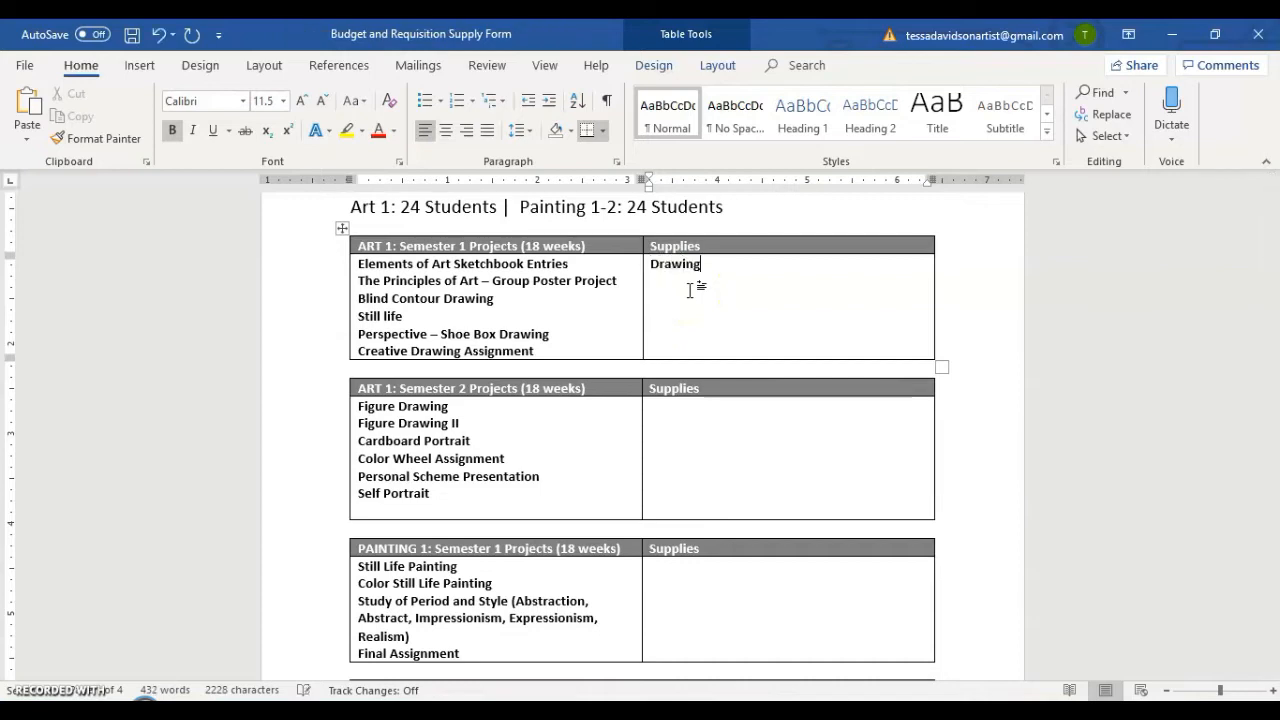
type(" pencils")
type("@H, 2")
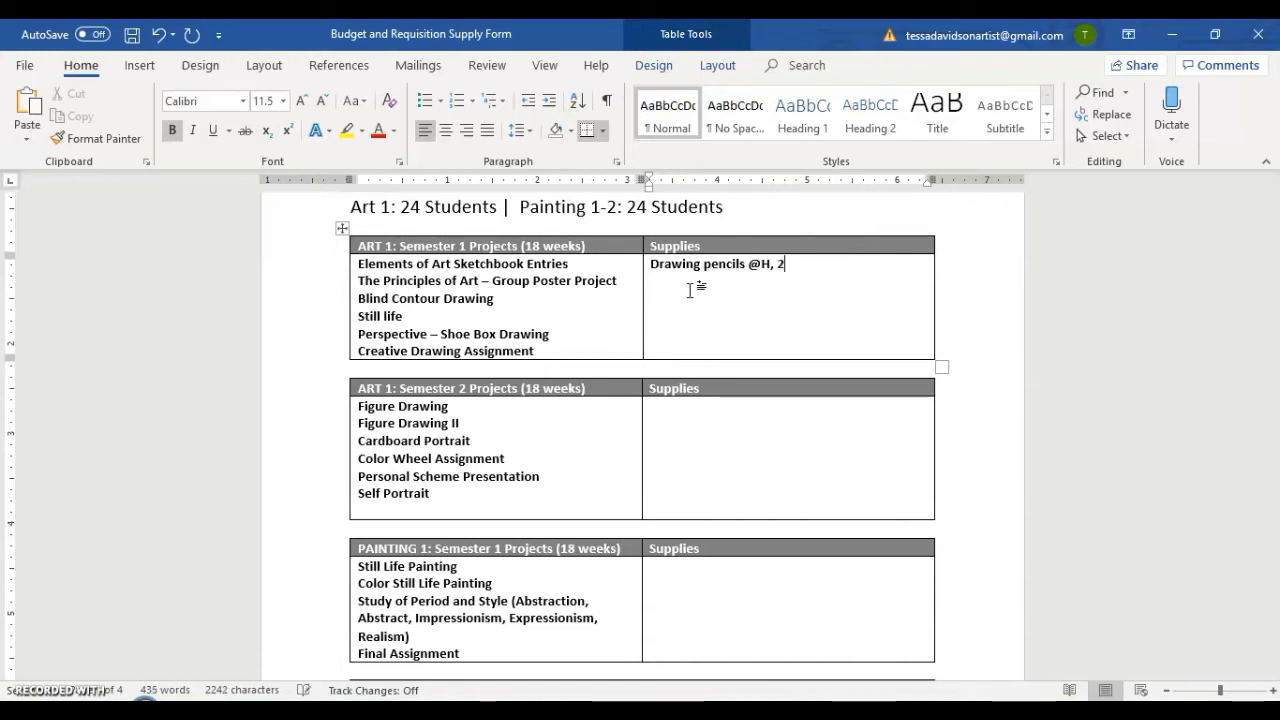
type("B, 6B")
Correct the first pencil grade to 2H and insert HB before 6B in the drawing pencils entry.
left_click(759, 263)
key("BackSpace")
type("2")
left_click(832, 265)
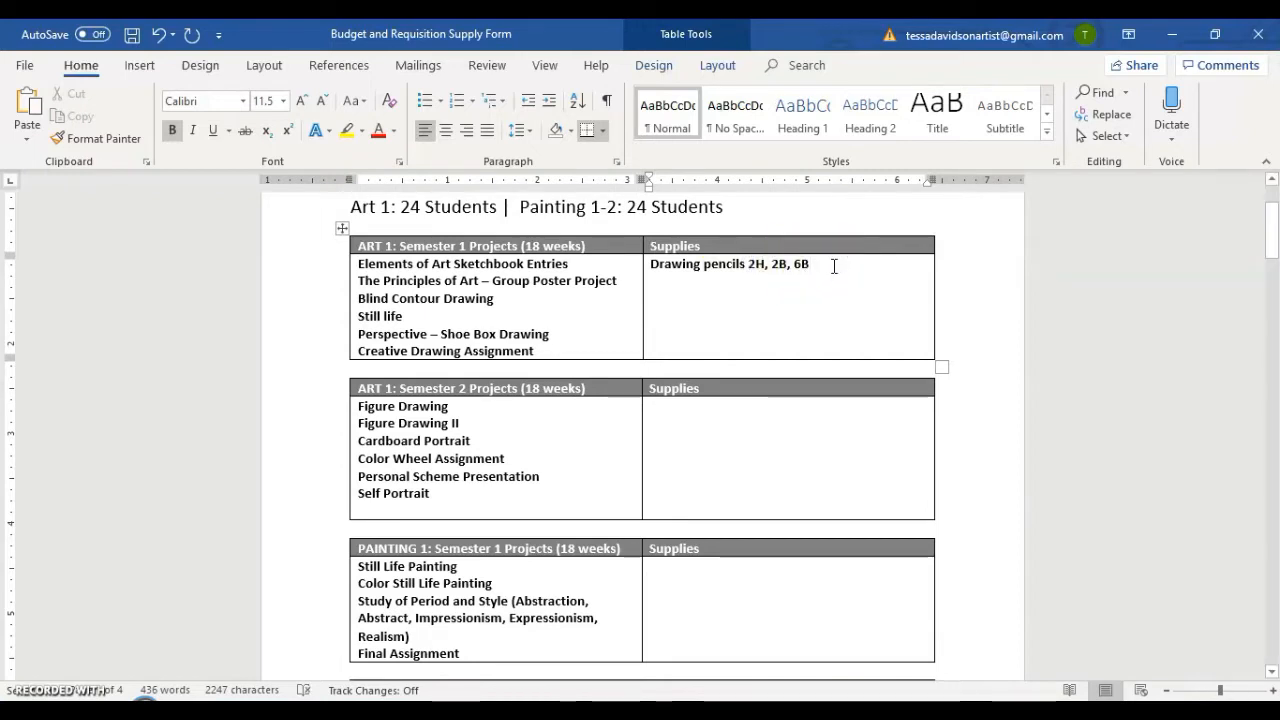
left_click(795, 271)
type("HB,")
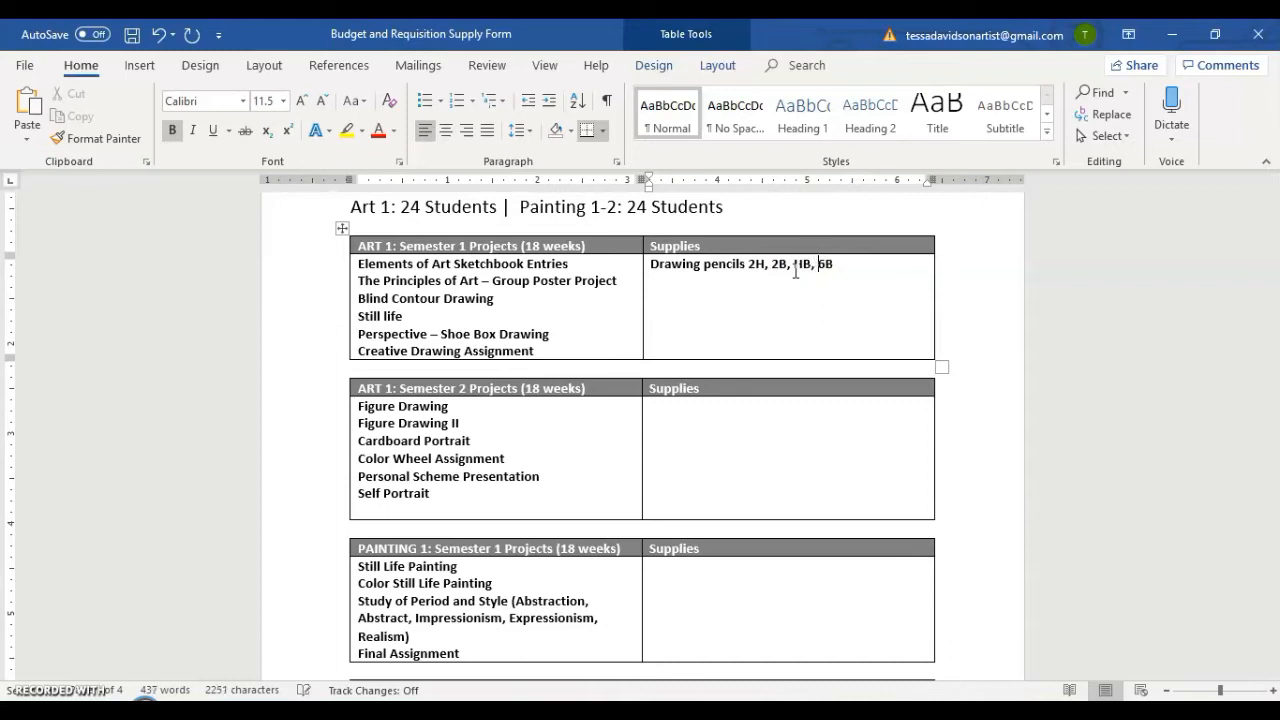
Begin a new supply line below the drawing pencils with the size 11x14.
left_click(849, 266)
key("Return")
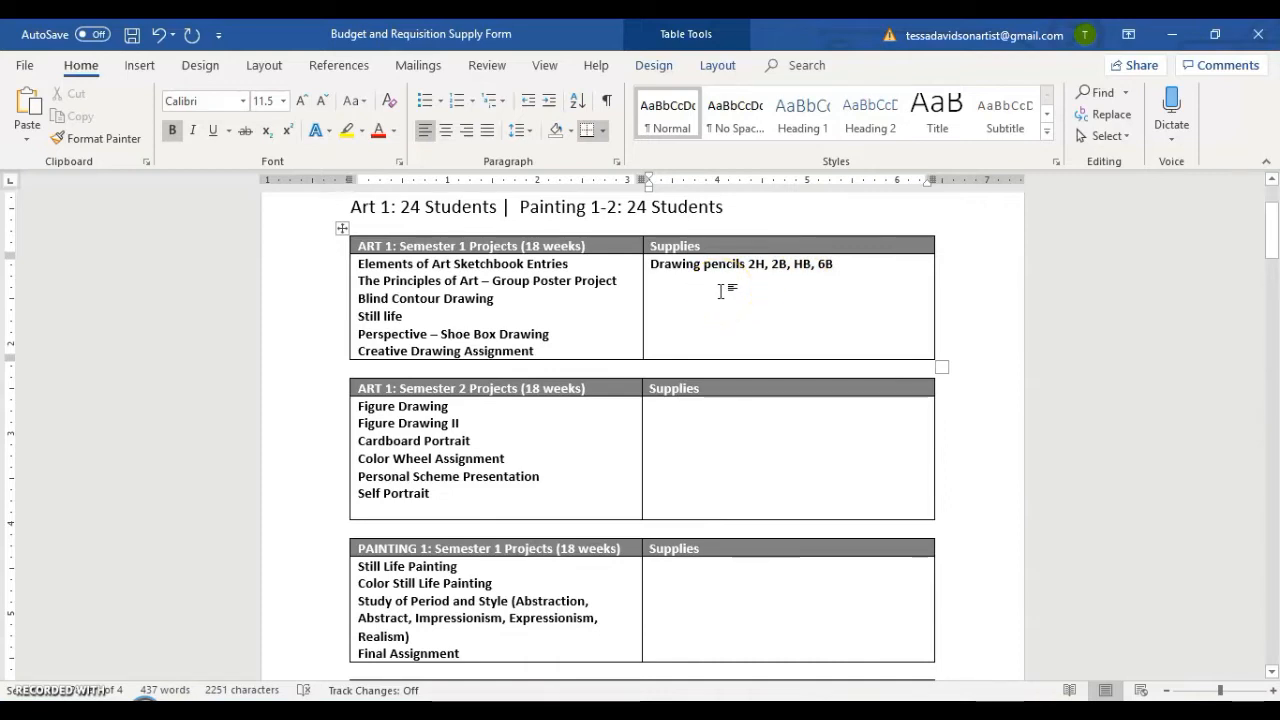
left_click(427, 316)
left_click(730, 288)
left_click(677, 301)
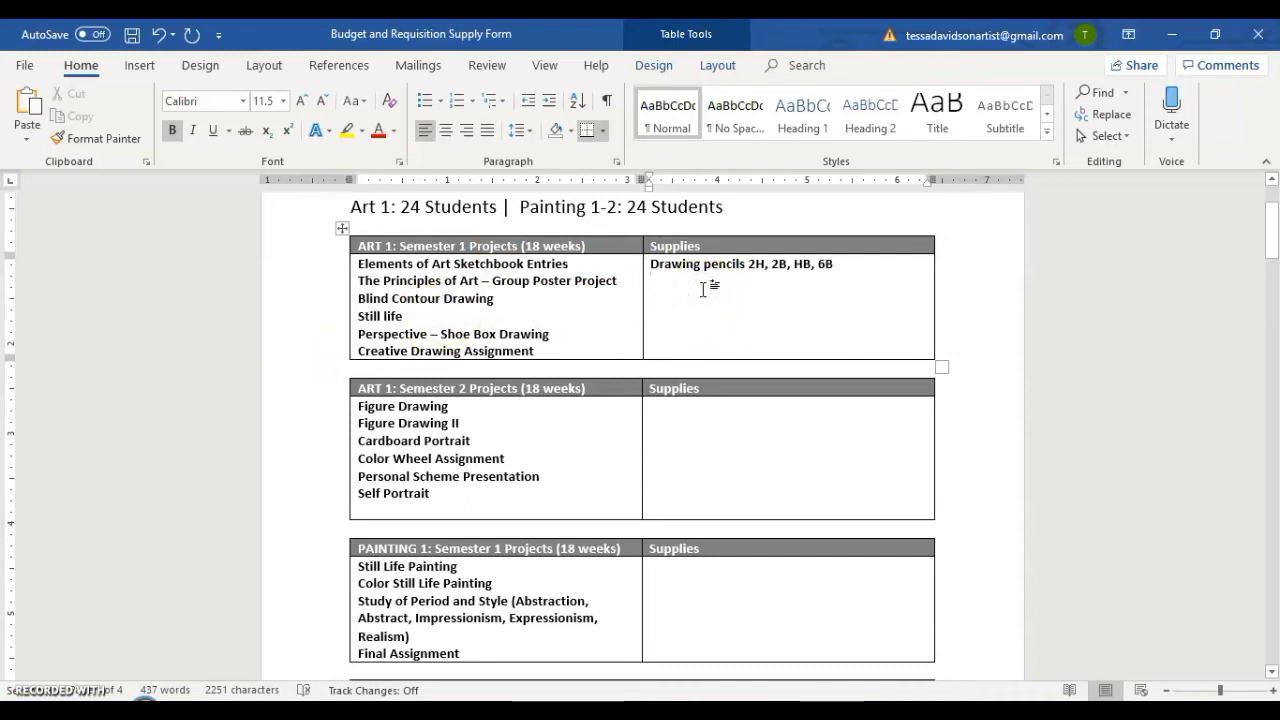
type("11")
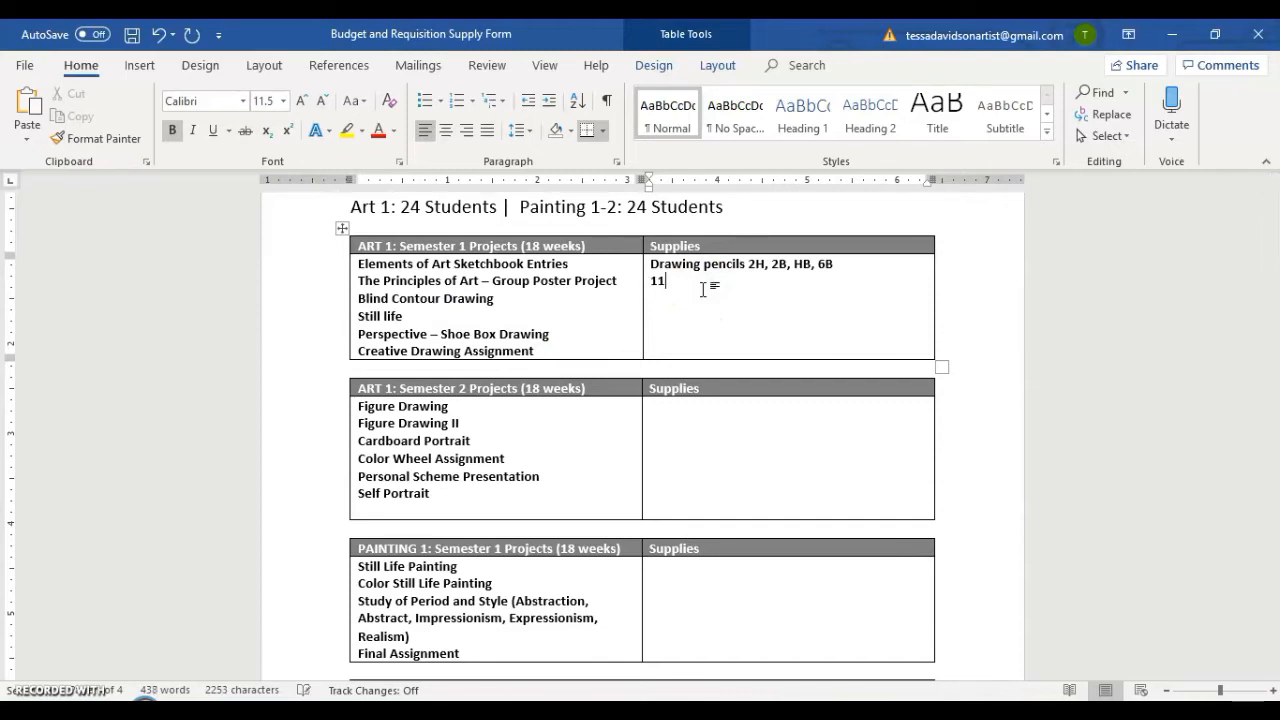
type("x14")
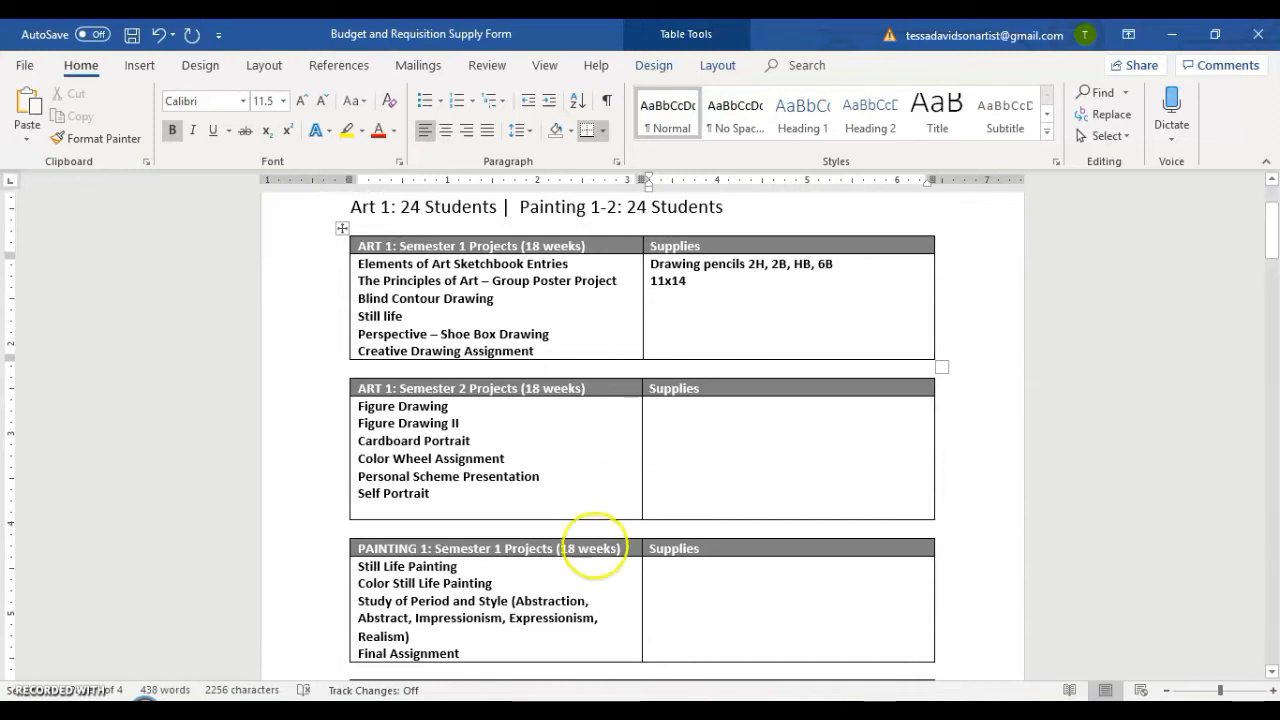
Check the standard frame and matte sizes and the non-consumable items note below the project tables.
mouse_move(497, 700)
scroll(597, 434, "down", 10)
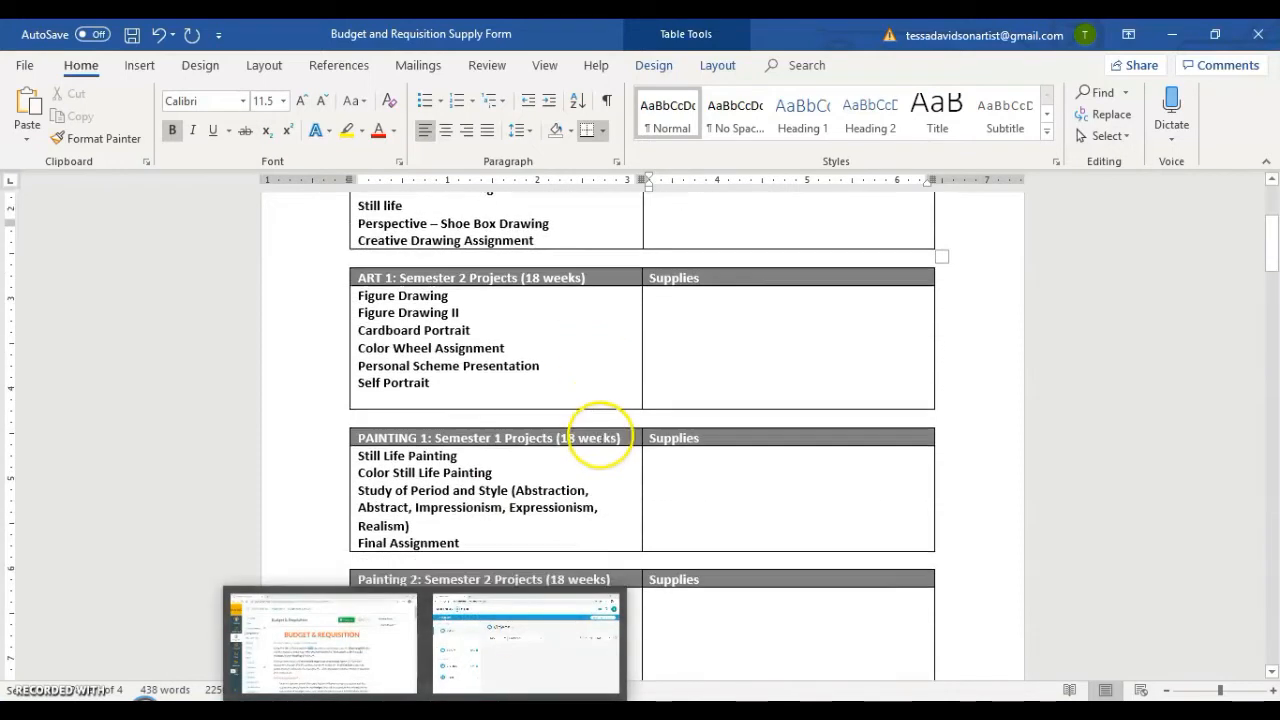
left_click_drag(818, 343, 534, 342)
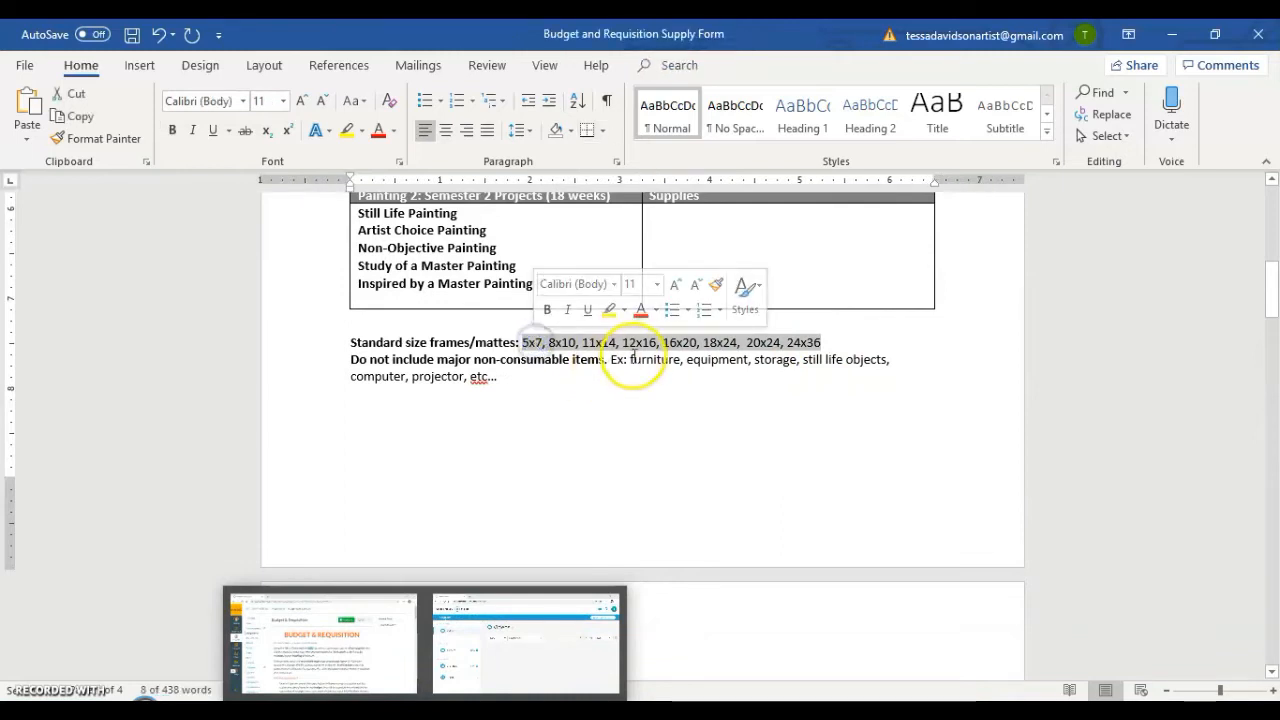
left_click(777, 360)
left_click(732, 413)
scroll(733, 412, "up", 4)
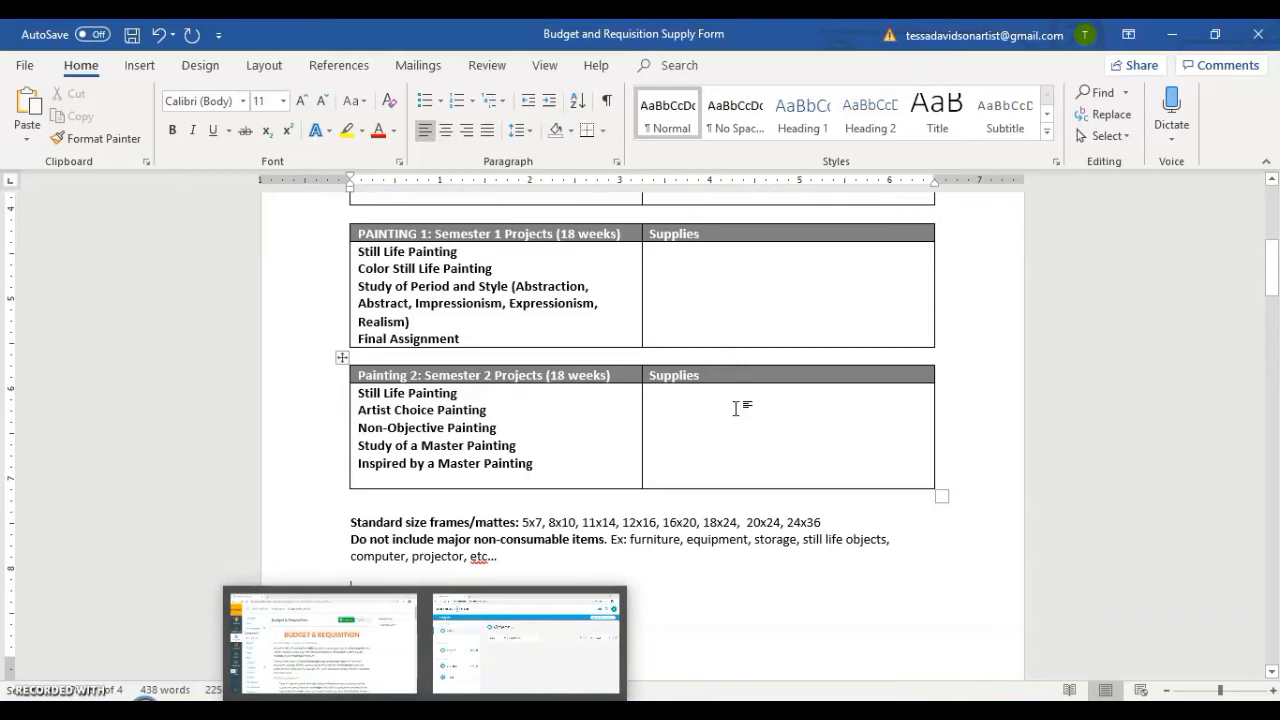
scroll(735, 408, "up", 7)
Complete the 11x14 entry with "drawing paper" and add Erasers and Rulers on separate lines below it.
left_click(739, 279)
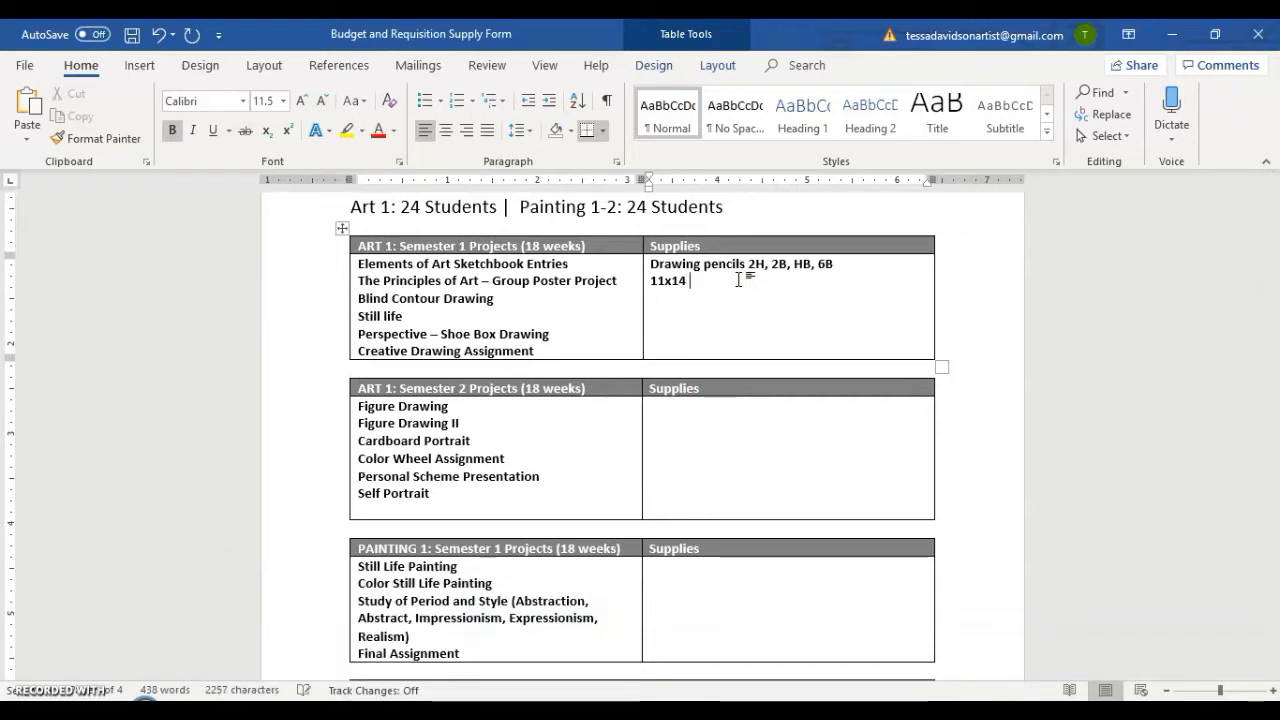
type("drawing paper")
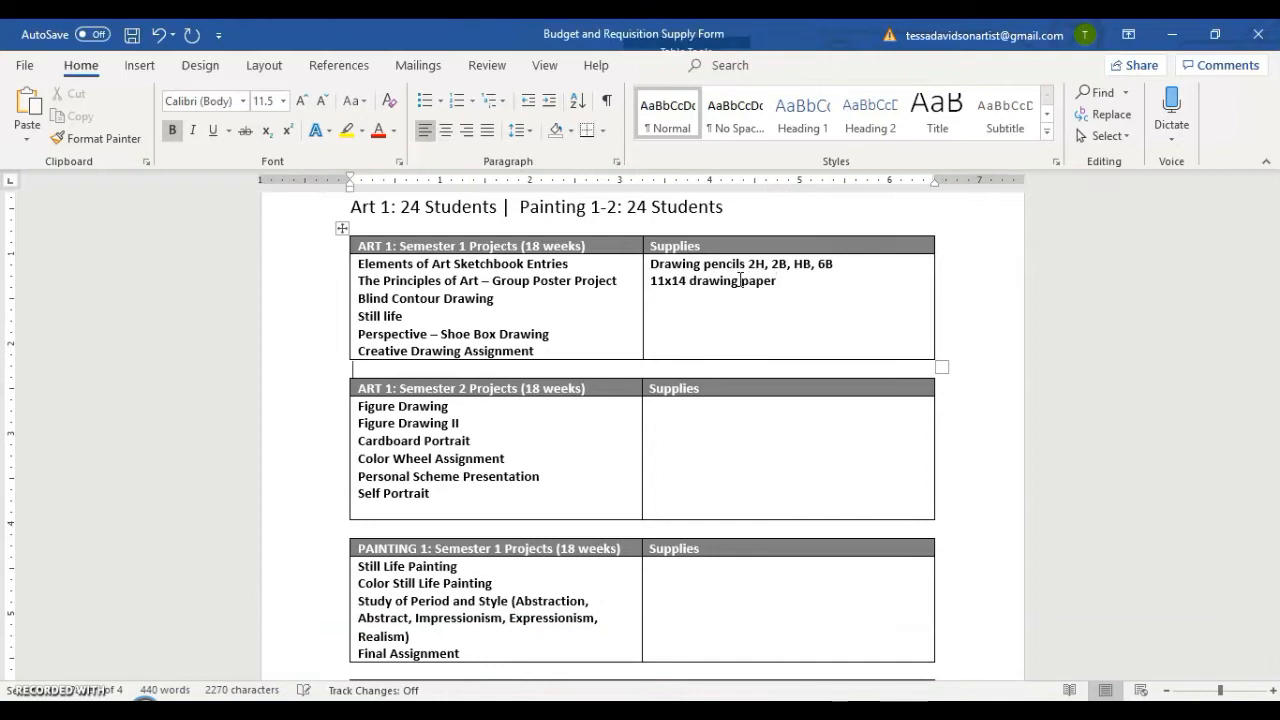
left_click(784, 280)
key("Return")
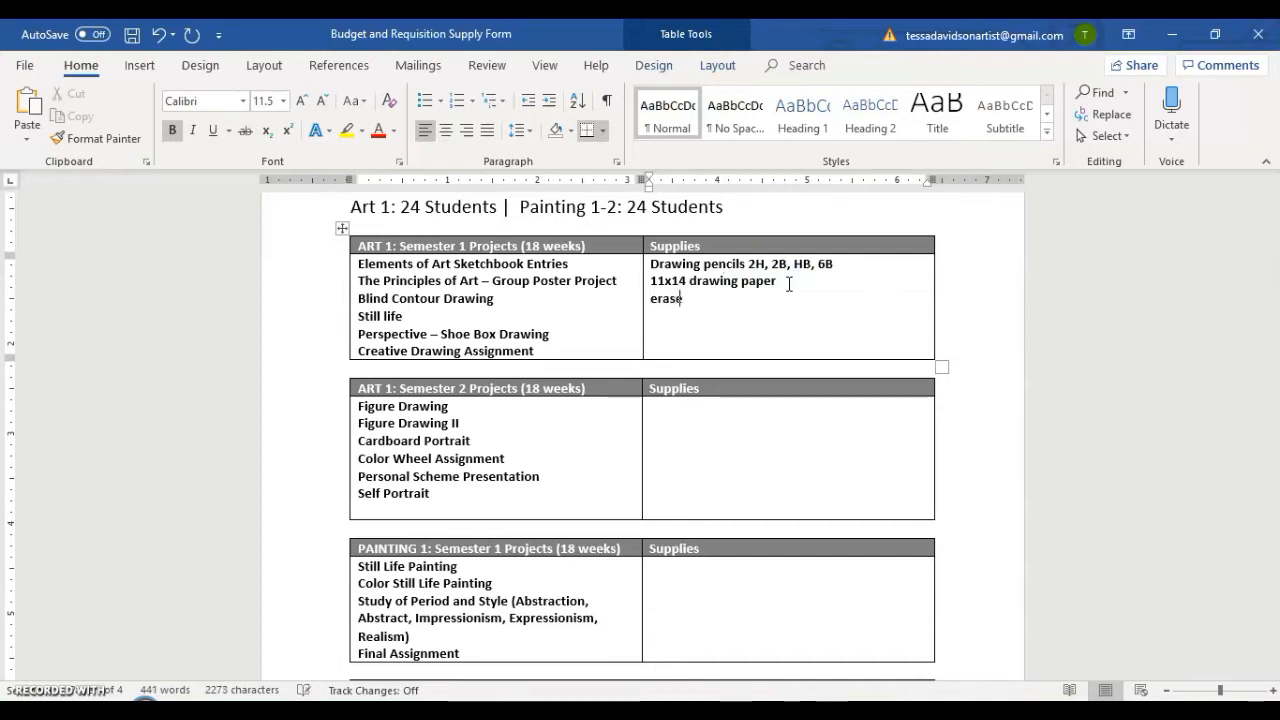
type("erasers")
key("Return")
type("rulers")
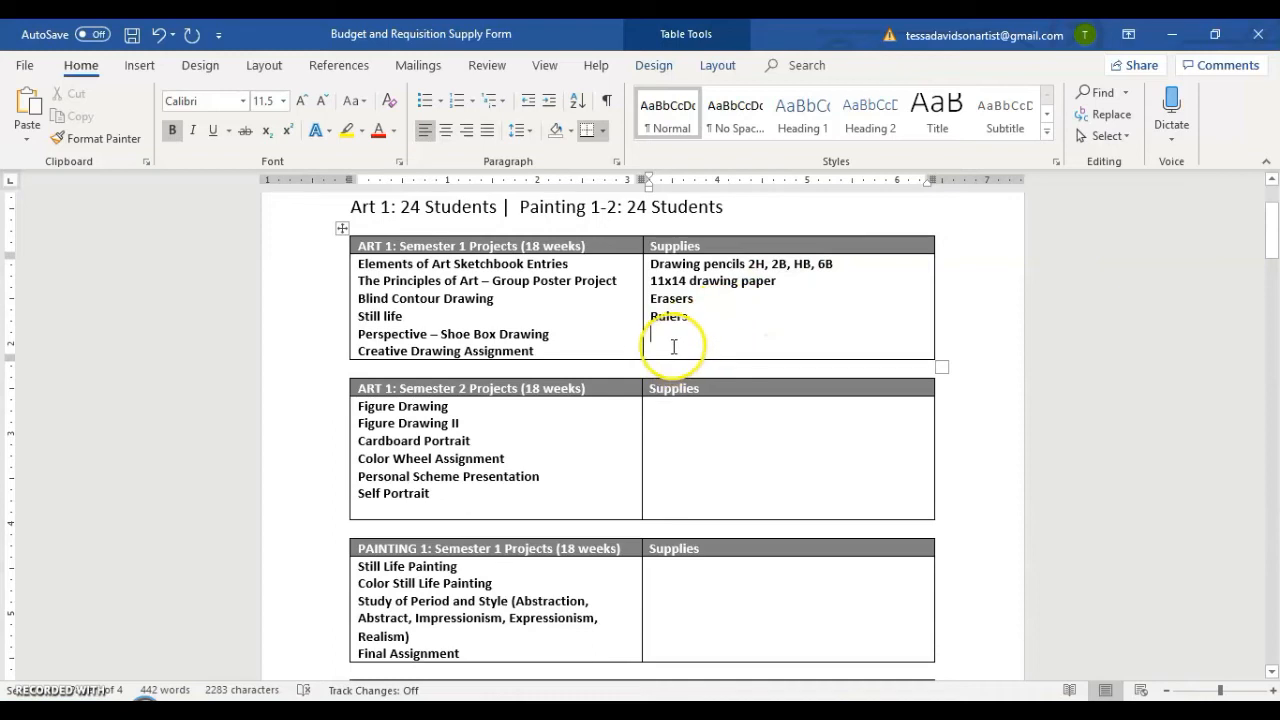
Try extending the ART 1 Semester 1 Supplies cell with blank lines below Rulers and remove the extra lines.
key("Return")
key("Return")
key("Return")
key("Return")
key("Return")
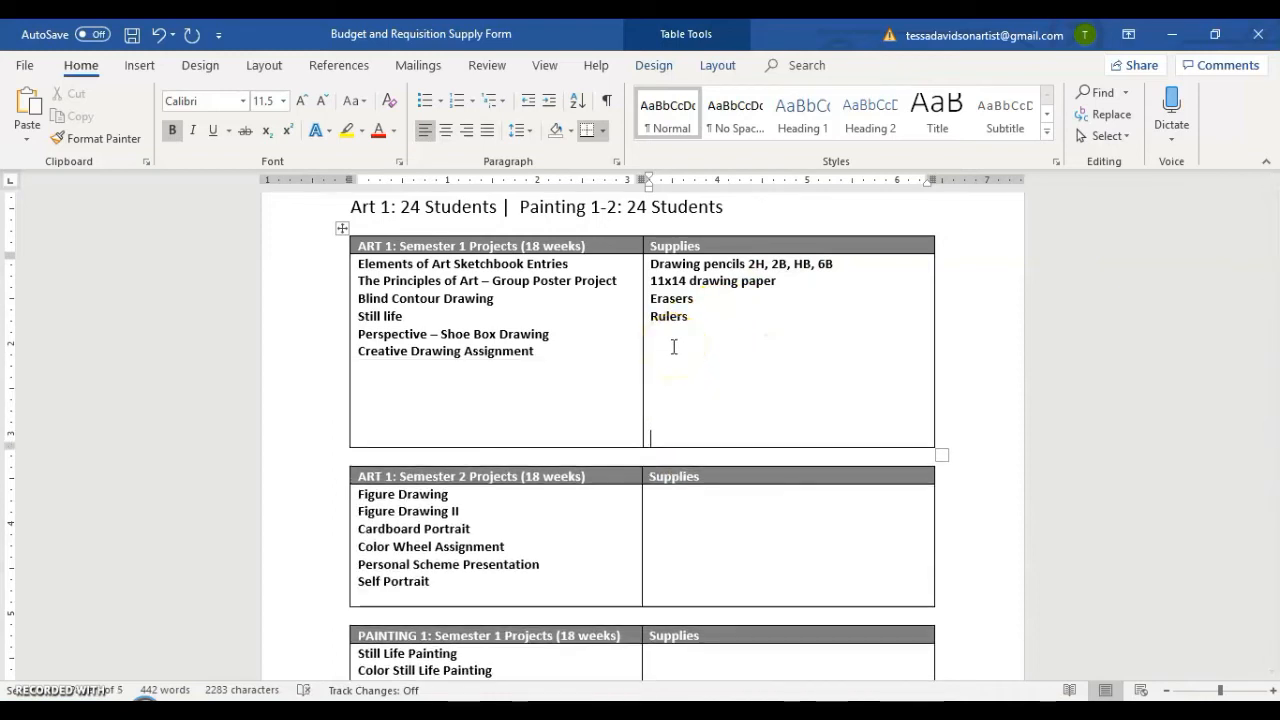
key("BackSpace")
key("BackSpace")
key("BackSpace")
key("BackSpace")
key("BackSpace")
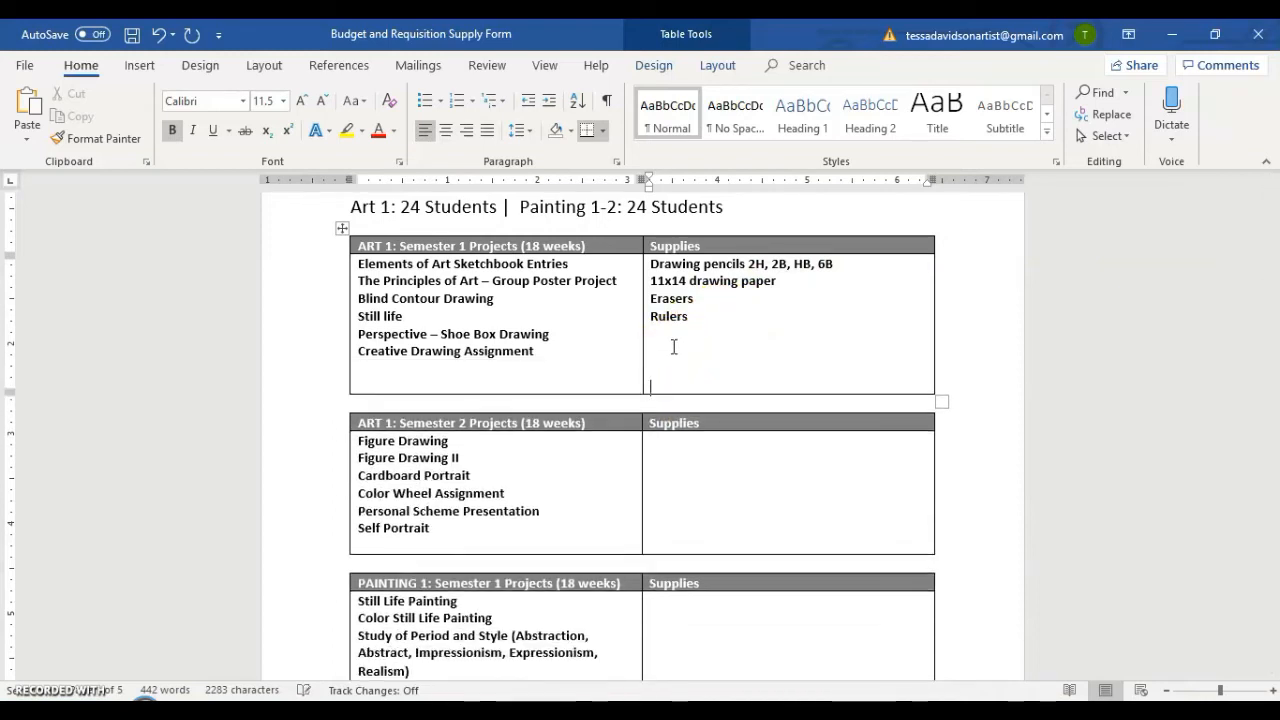
left_click(703, 422)
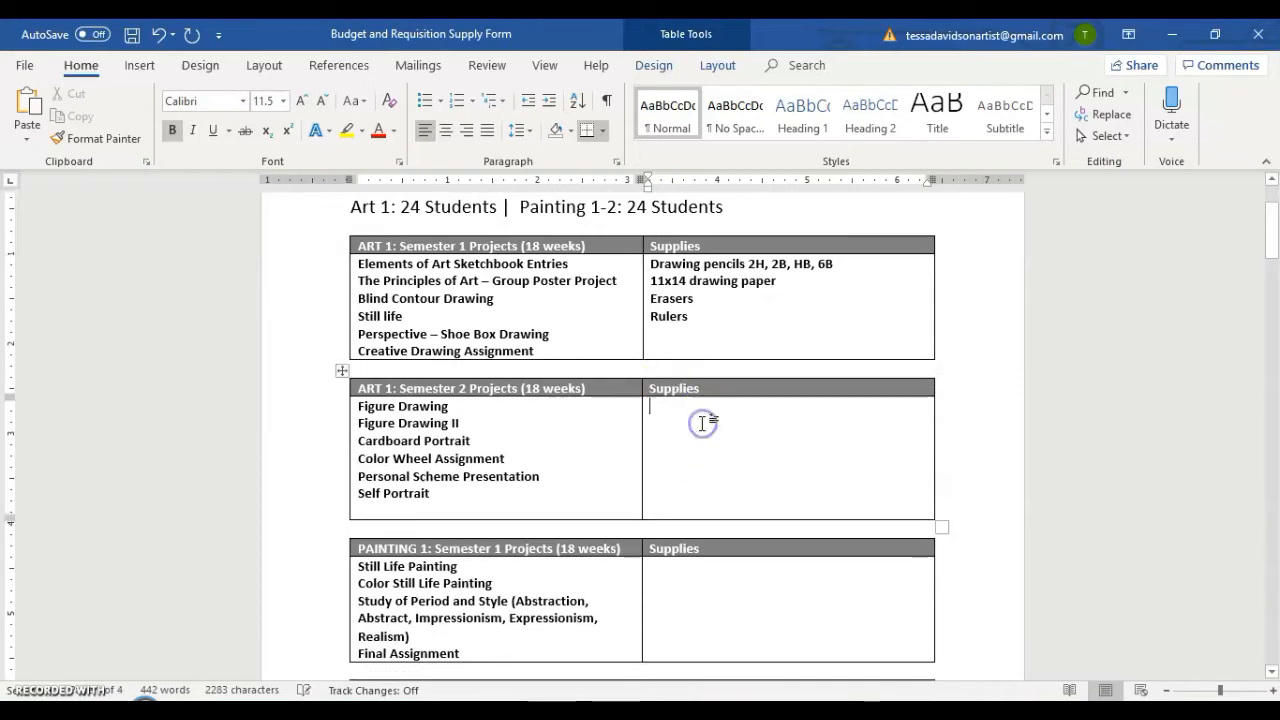
scroll(703, 422, "down", 1)
left_click(700, 387)
left_click(695, 387)
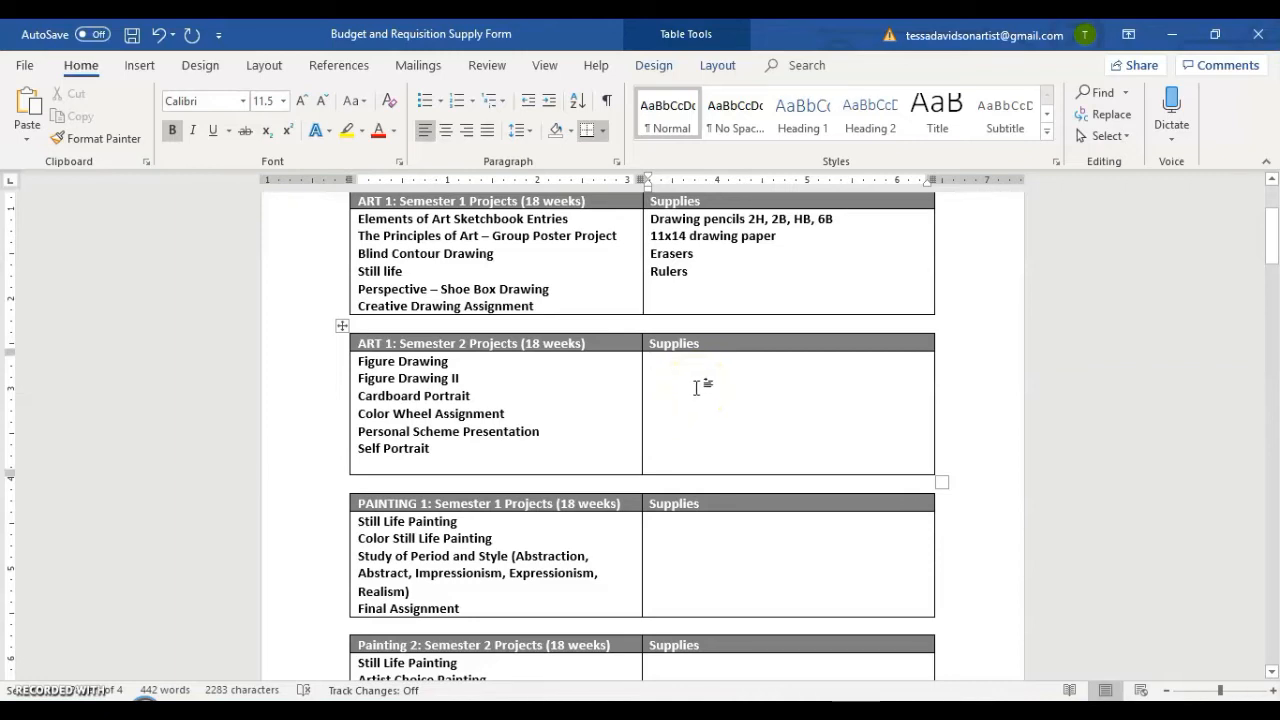
List 8x 10 canvas, 11x14 canvas, 16 x 20 canvas and Paint brushes as supplies for PAINTING 1 Semester 1.
scroll(697, 388, "down", 2)
left_click(706, 444)
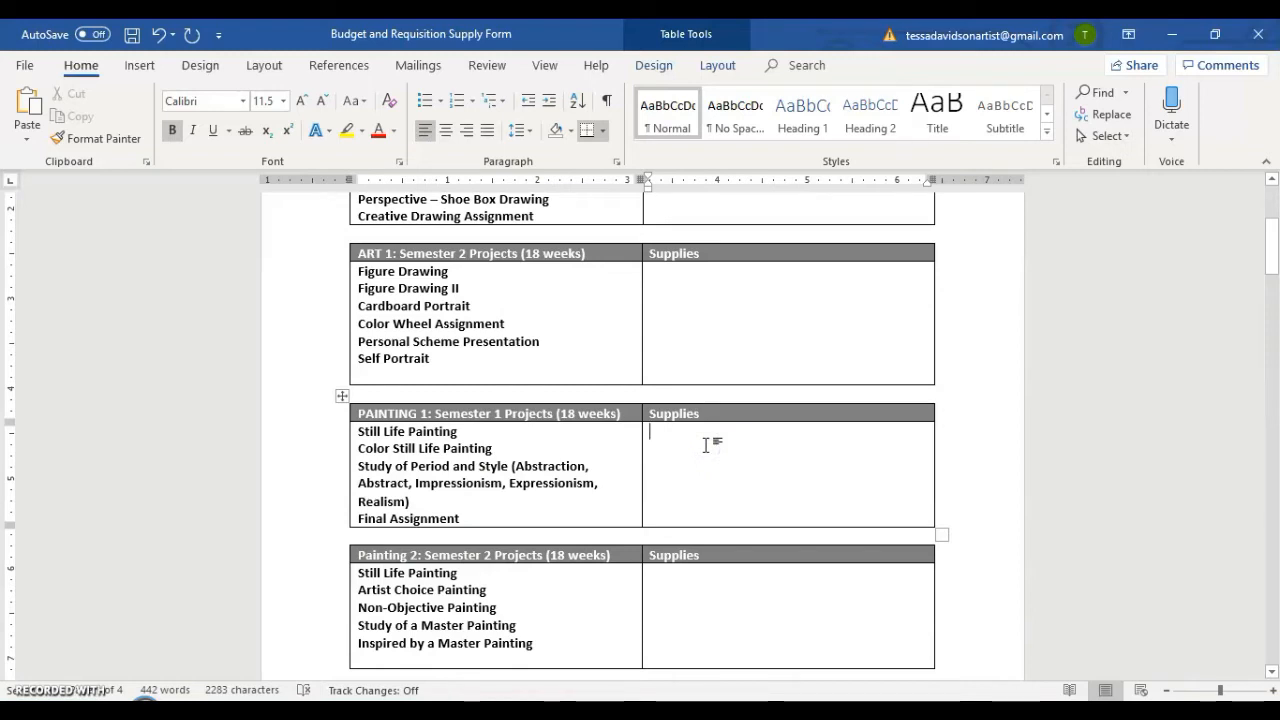
type("8x 10 canvas")
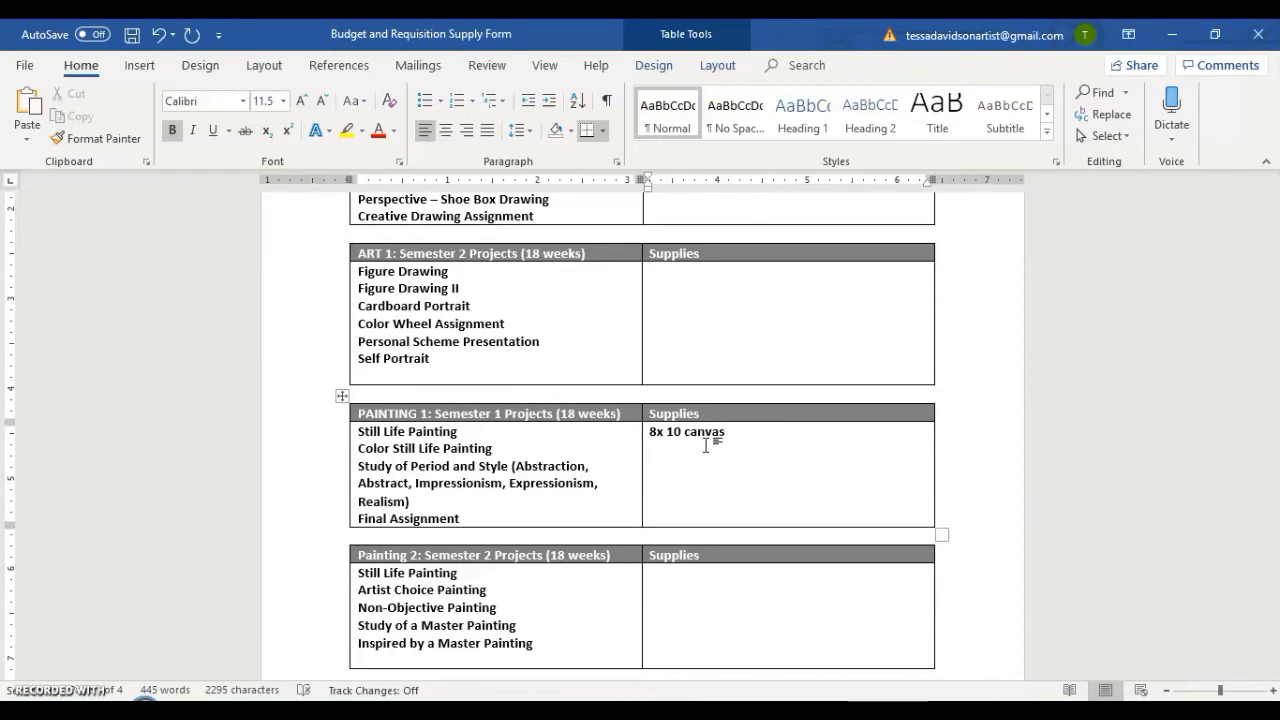
key("Return")
type("11x14 canvas")
key("Return")
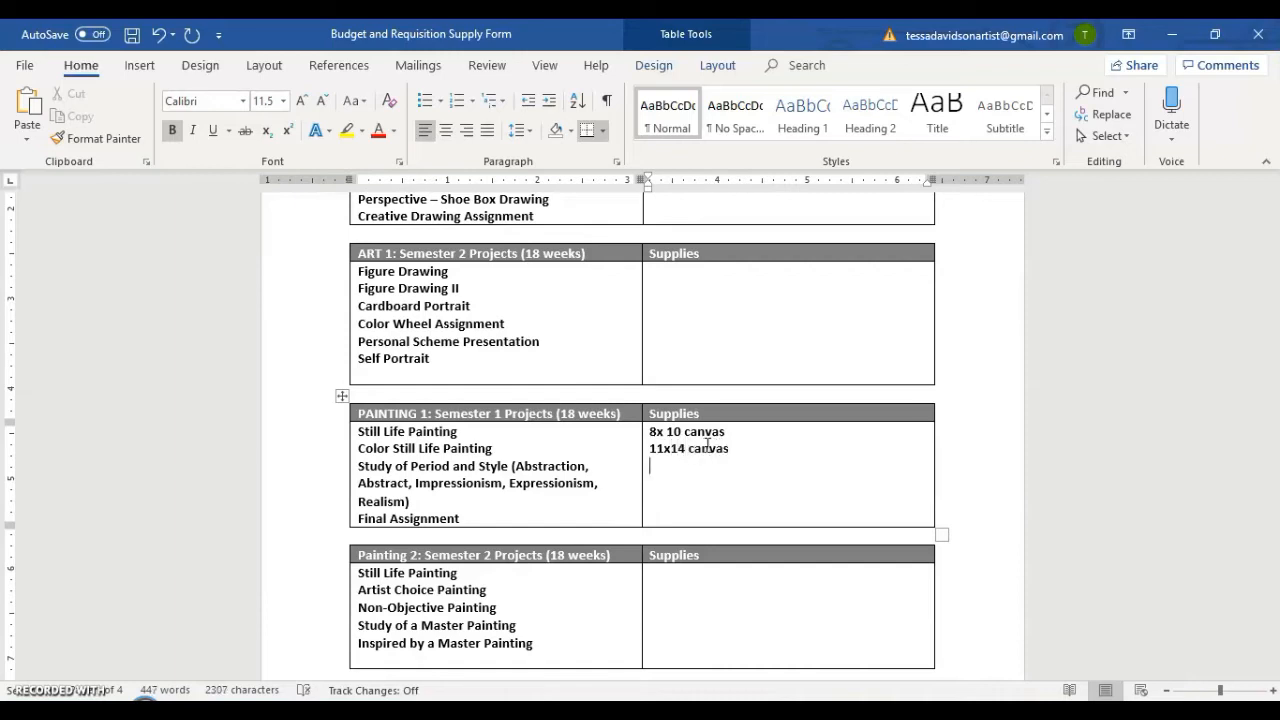
type("16 x 20 canvas")
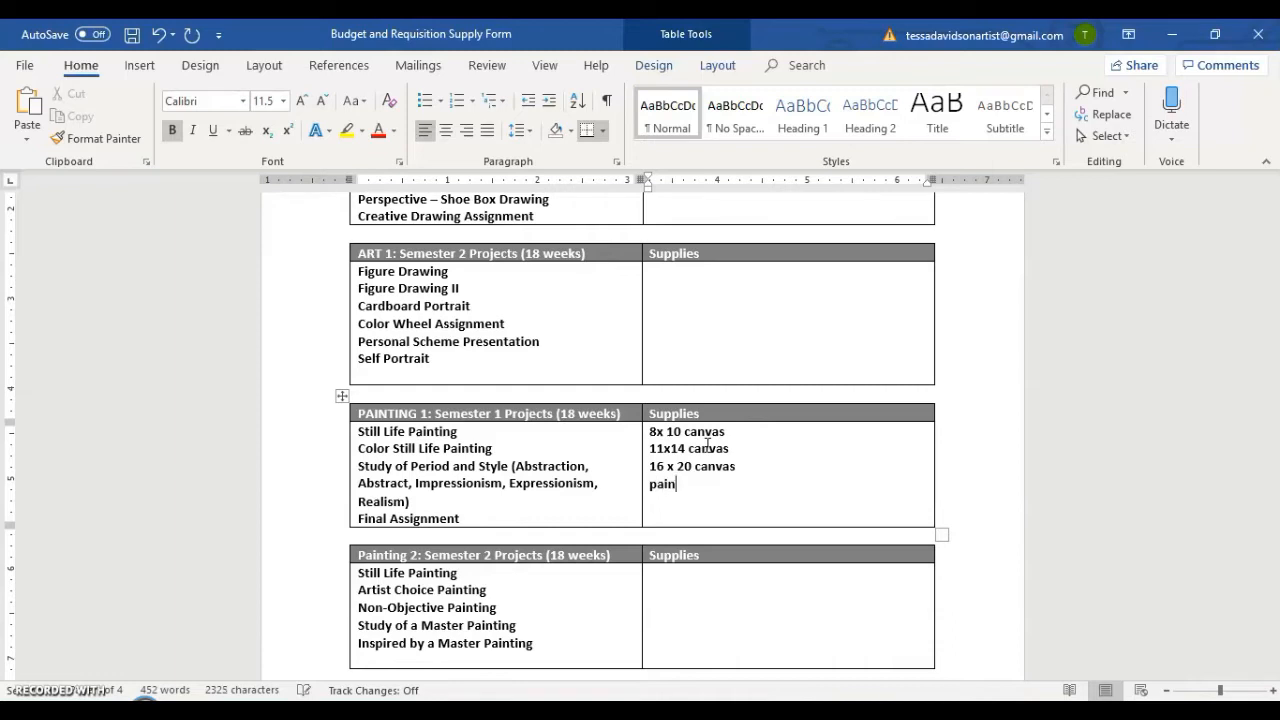
type("ushes")
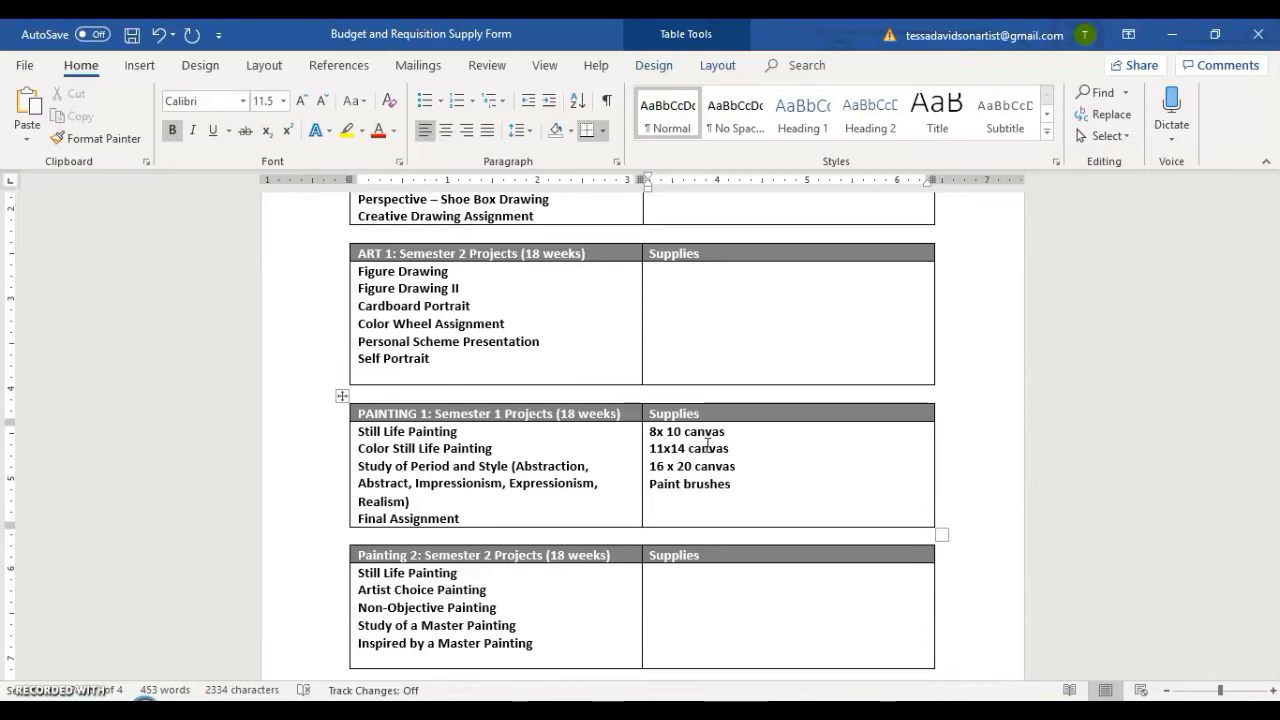
Look through the rest of the supply form, from the Painting tables to the optional Master List and the Final List.
scroll(707, 443, "up", 3)
scroll(706, 355, "down", 3)
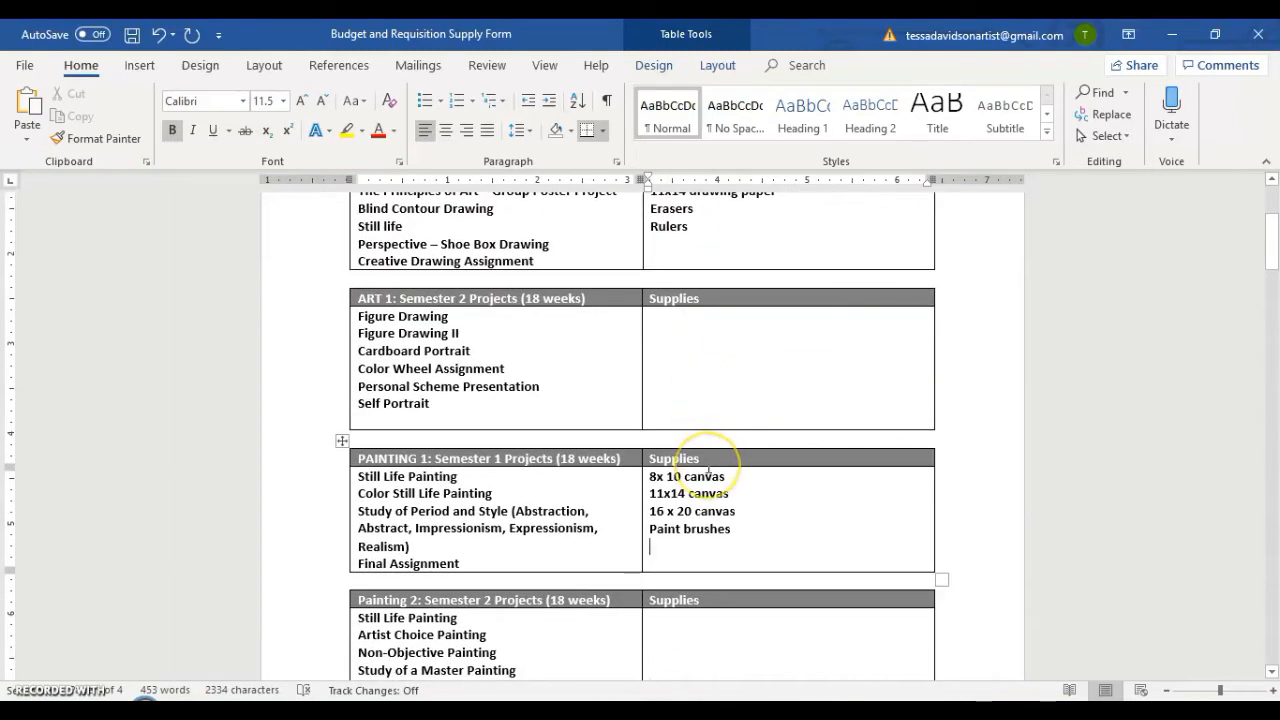
scroll(708, 472, "down", 3)
left_click(707, 457)
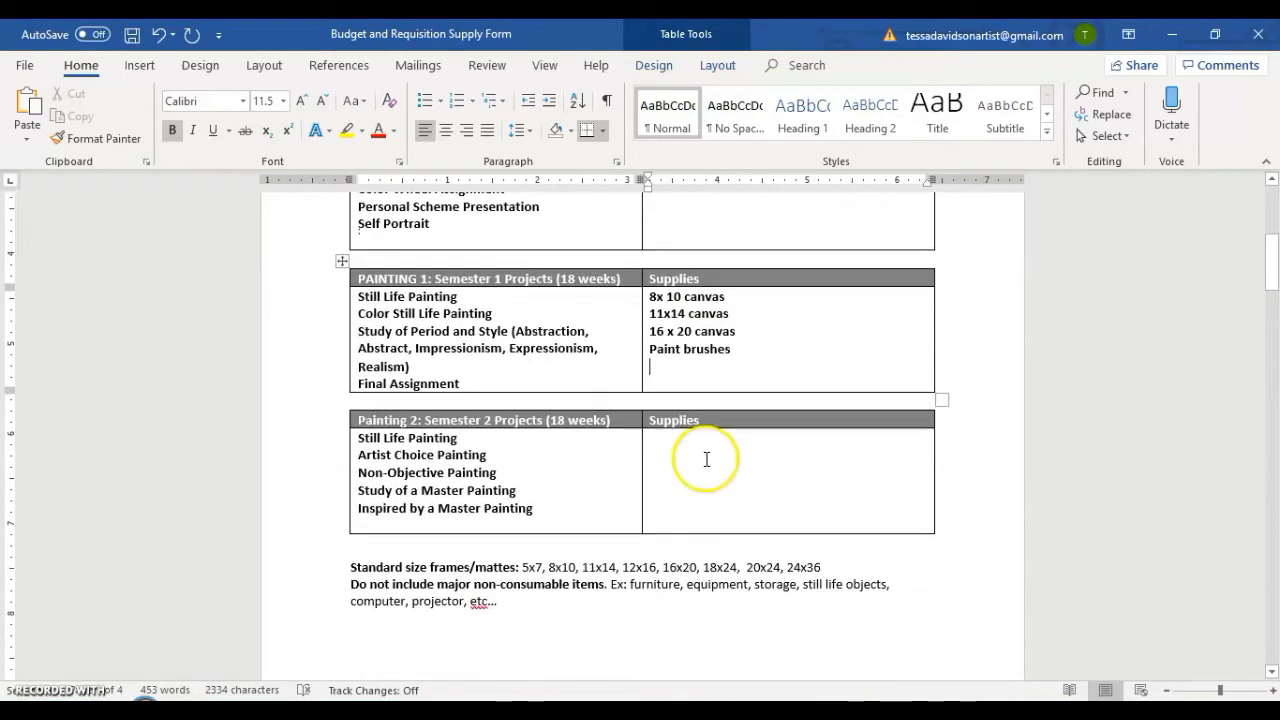
scroll(705, 400, "down", 2)
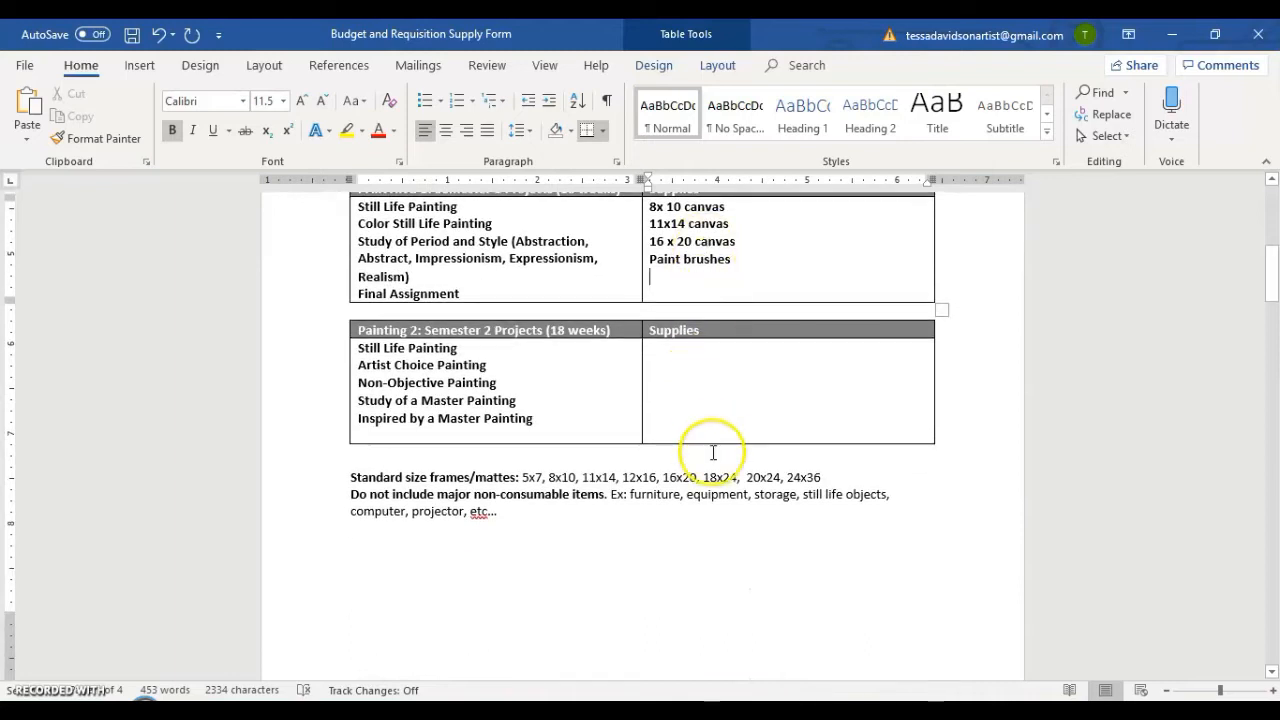
scroll(714, 450, "down", 6)
scroll(713, 451, "down", 2)
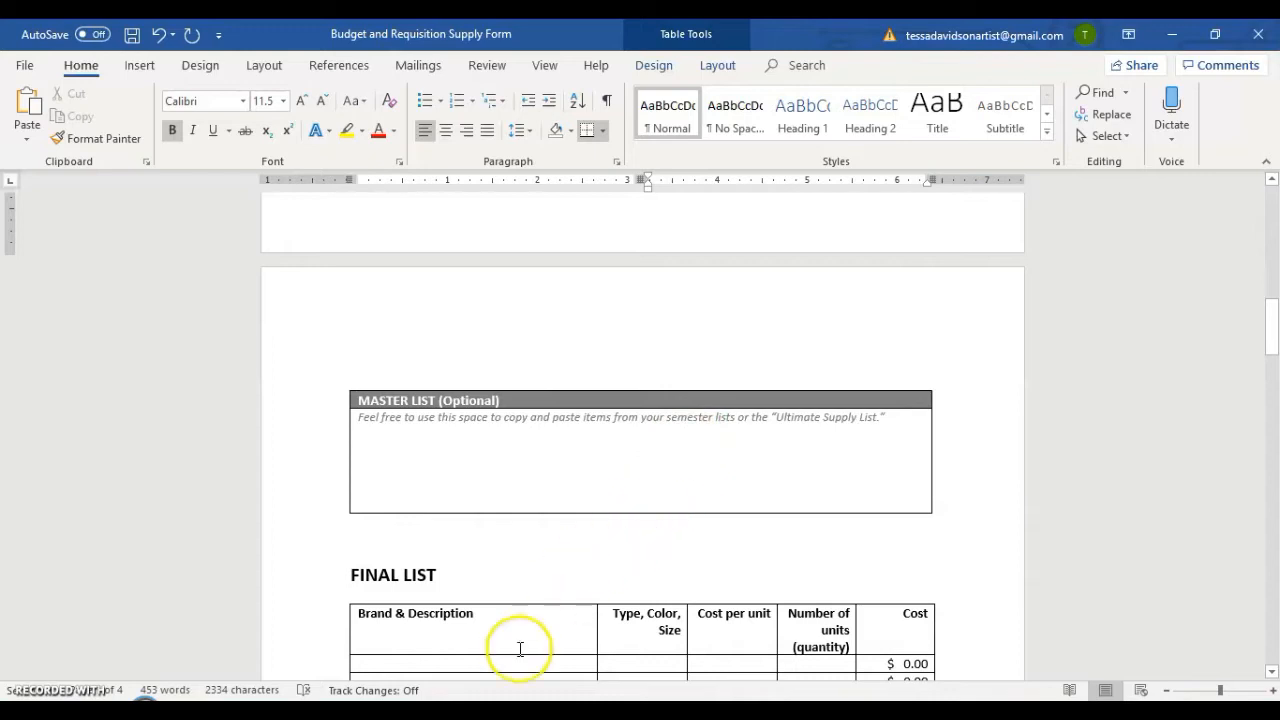
Switch to the Budget & Requisition assignment in the browser and download the Ultimate Supply List document linked in Step Two.
left_click(378, 708)
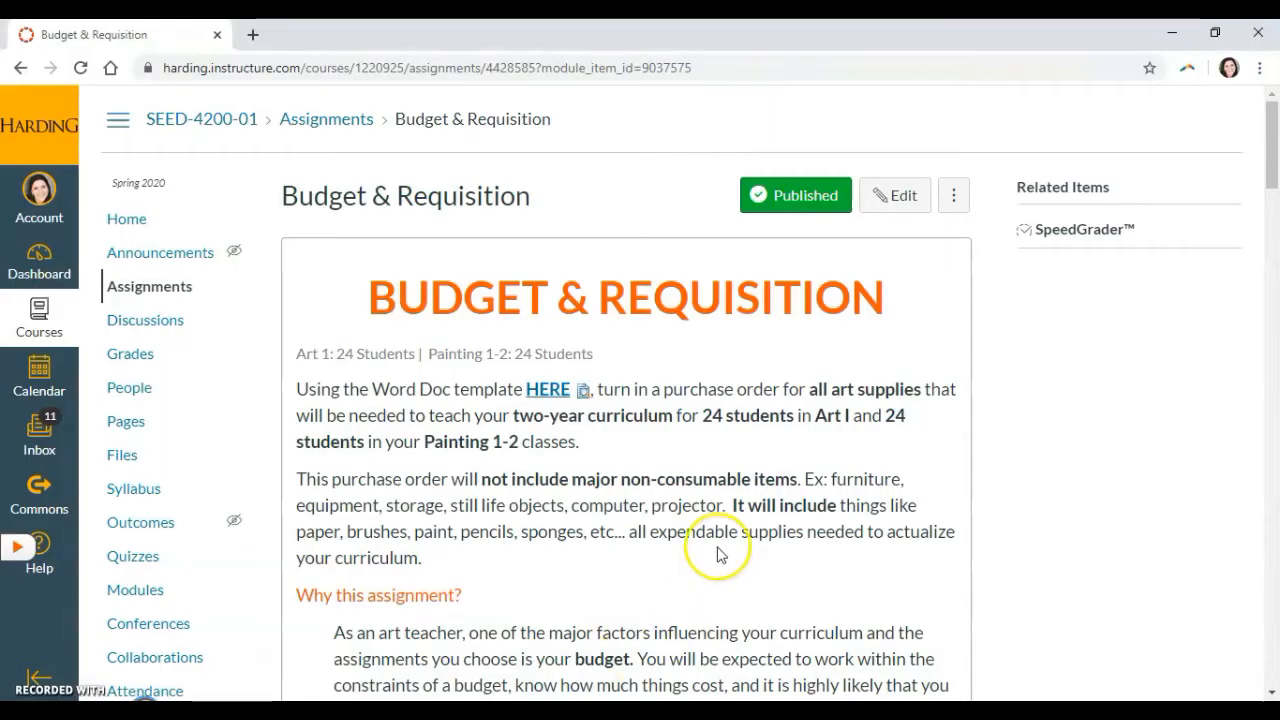
scroll(714, 545, "down", 3)
scroll(718, 540, "up", 1)
scroll(717, 540, "up", 1)
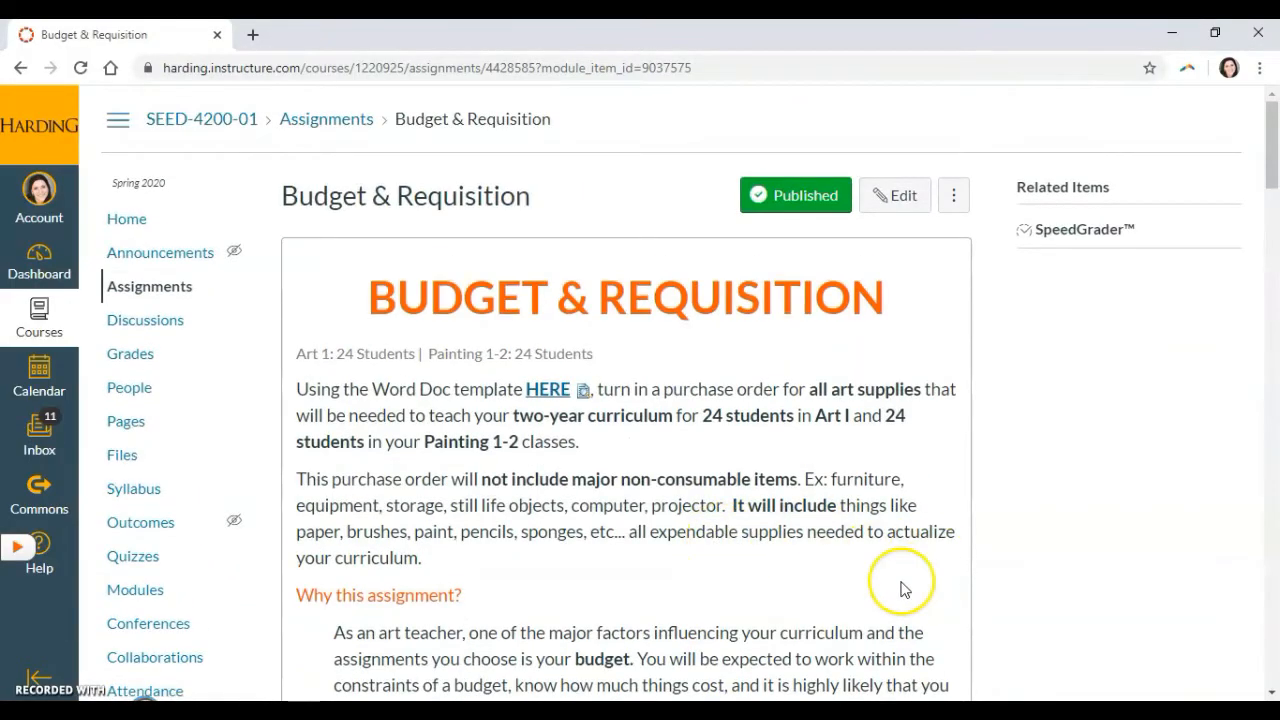
scroll(900, 590, "down", 4)
scroll(889, 545, "down", 7)
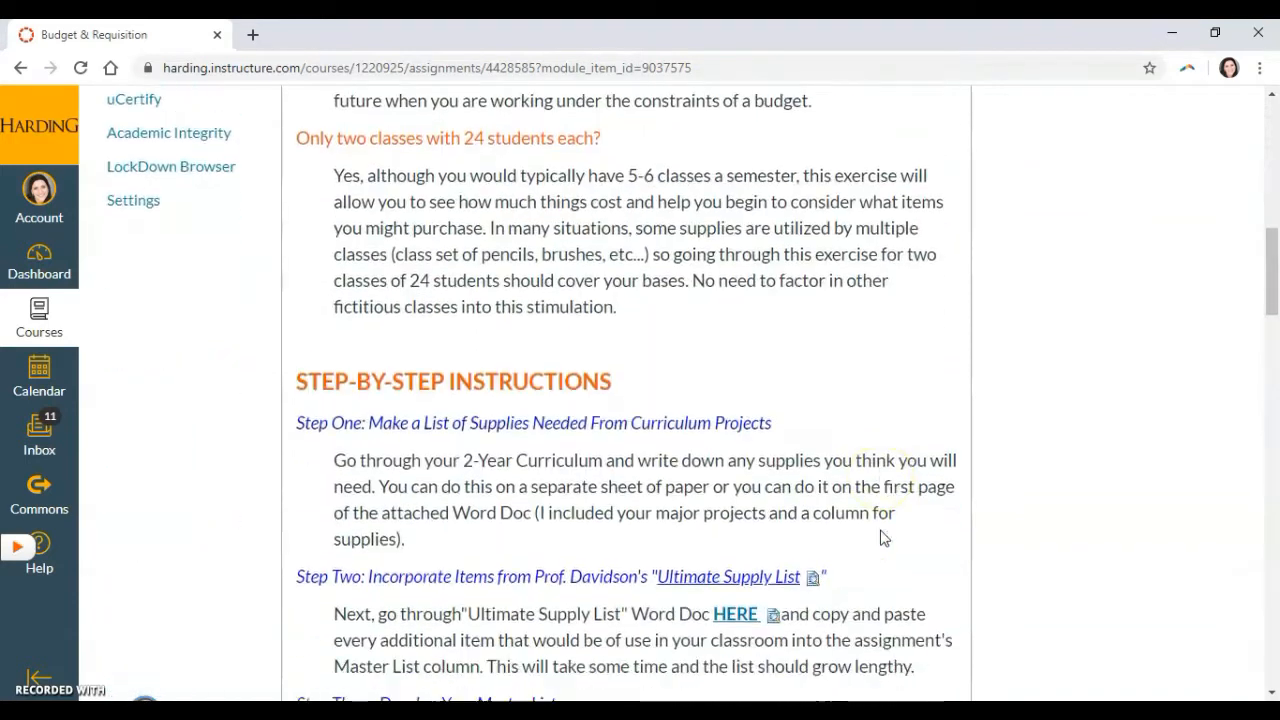
scroll(664, 360, "up", 1)
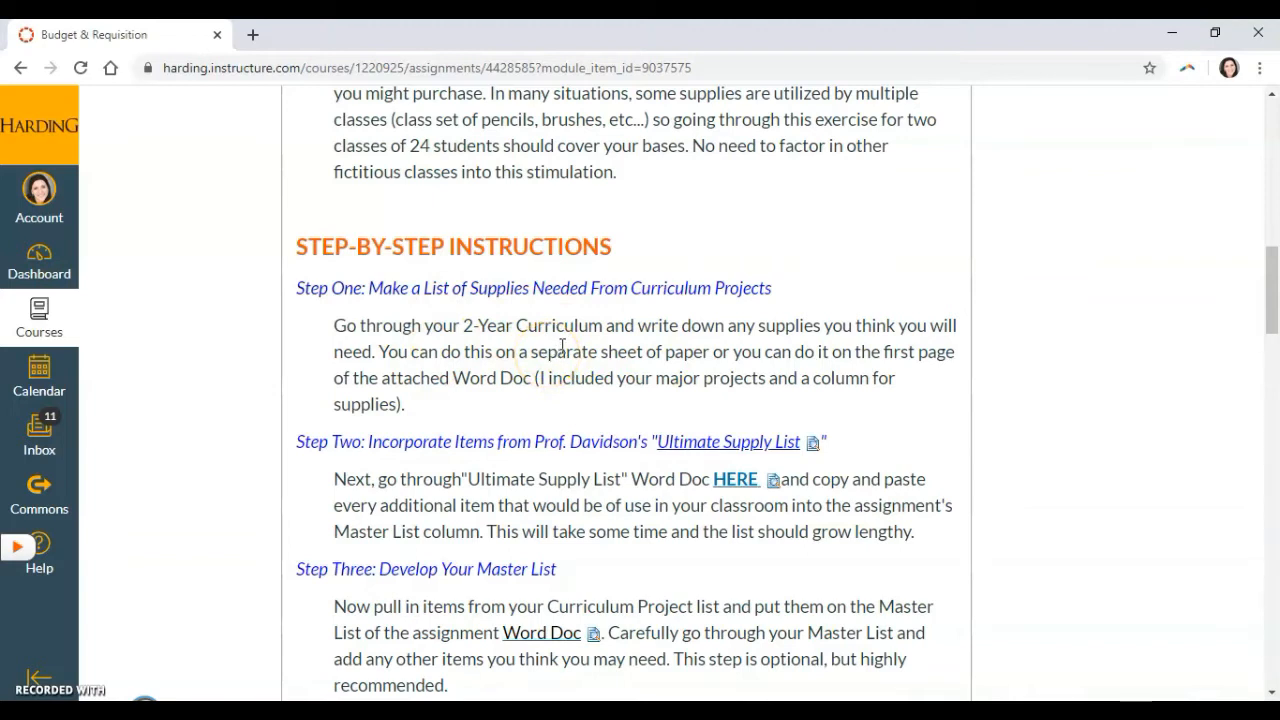
scroll(562, 345, "down", 1)
left_click(562, 381)
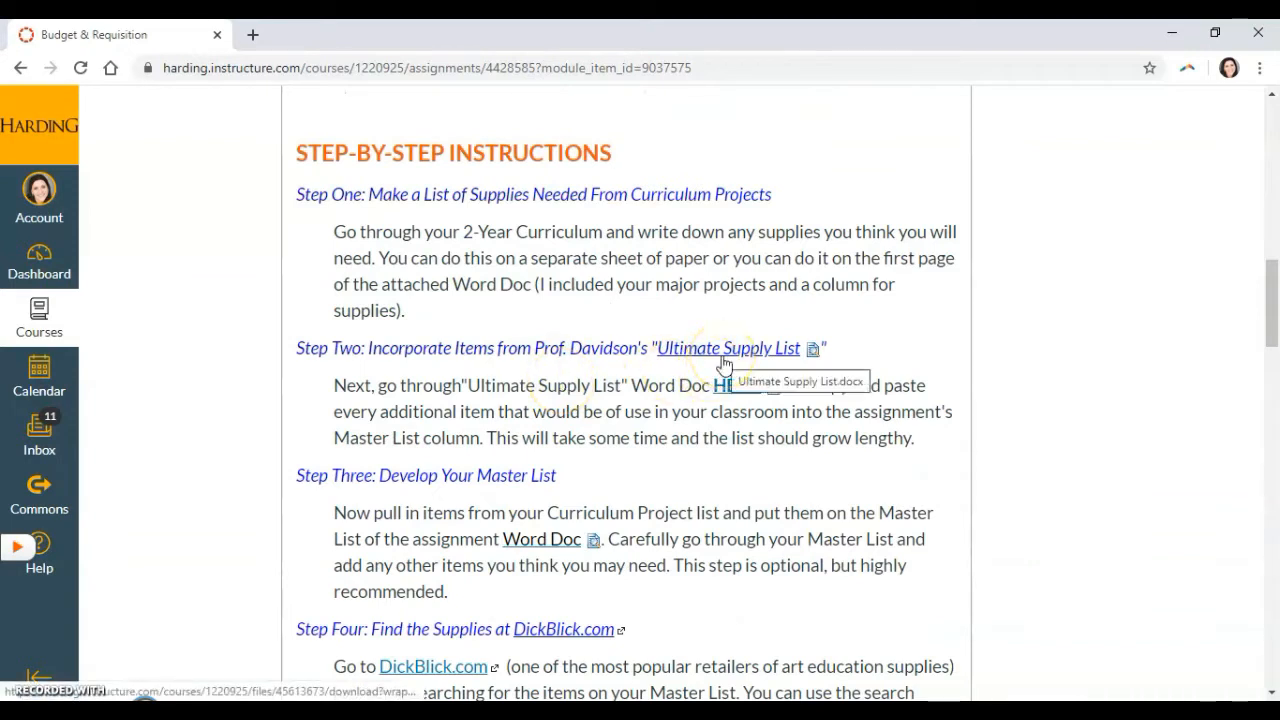
left_click(729, 390)
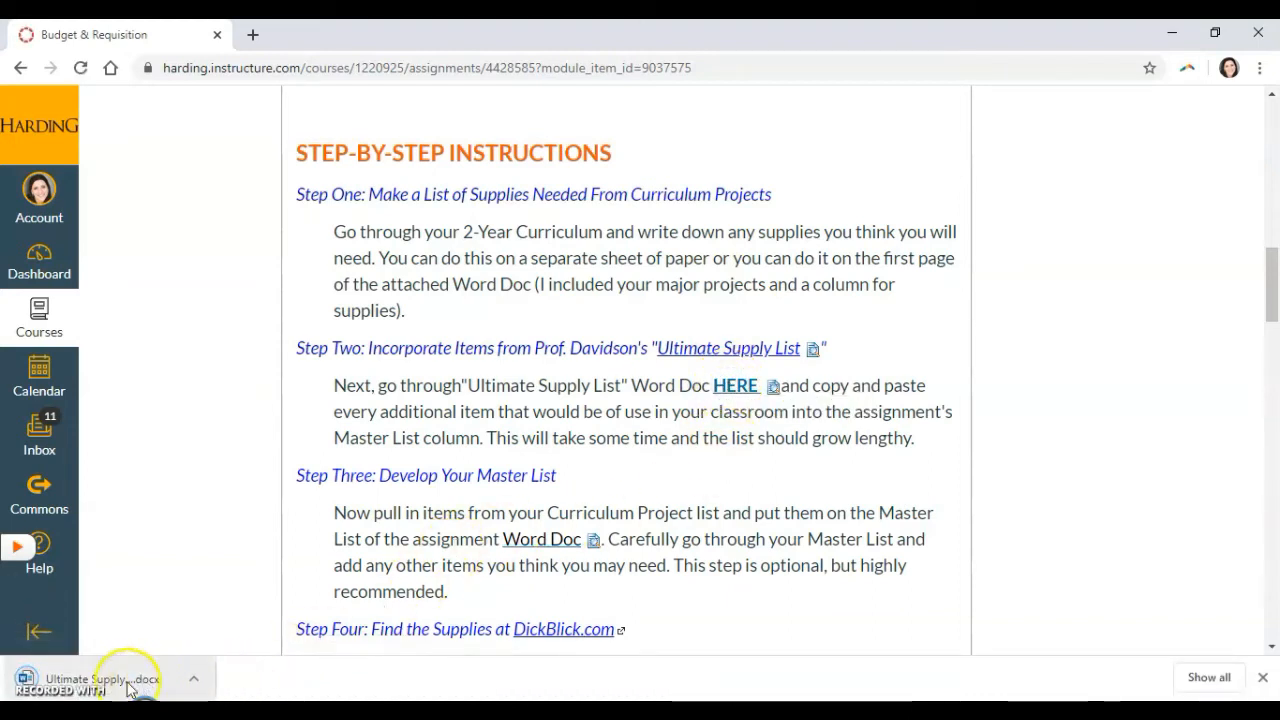
Open the downloaded Ultimate Supply List in Word with editing enabled and look through its supply categories.
left_click(110, 679)
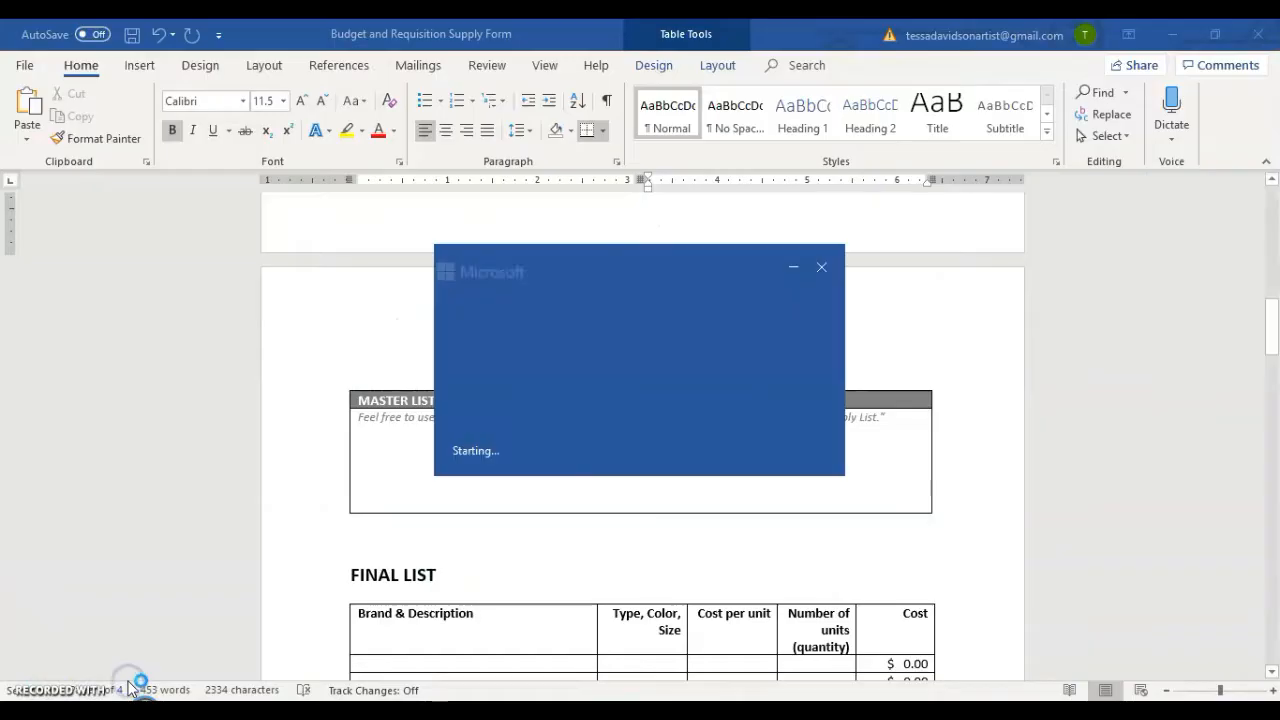
mouse_move(829, 700)
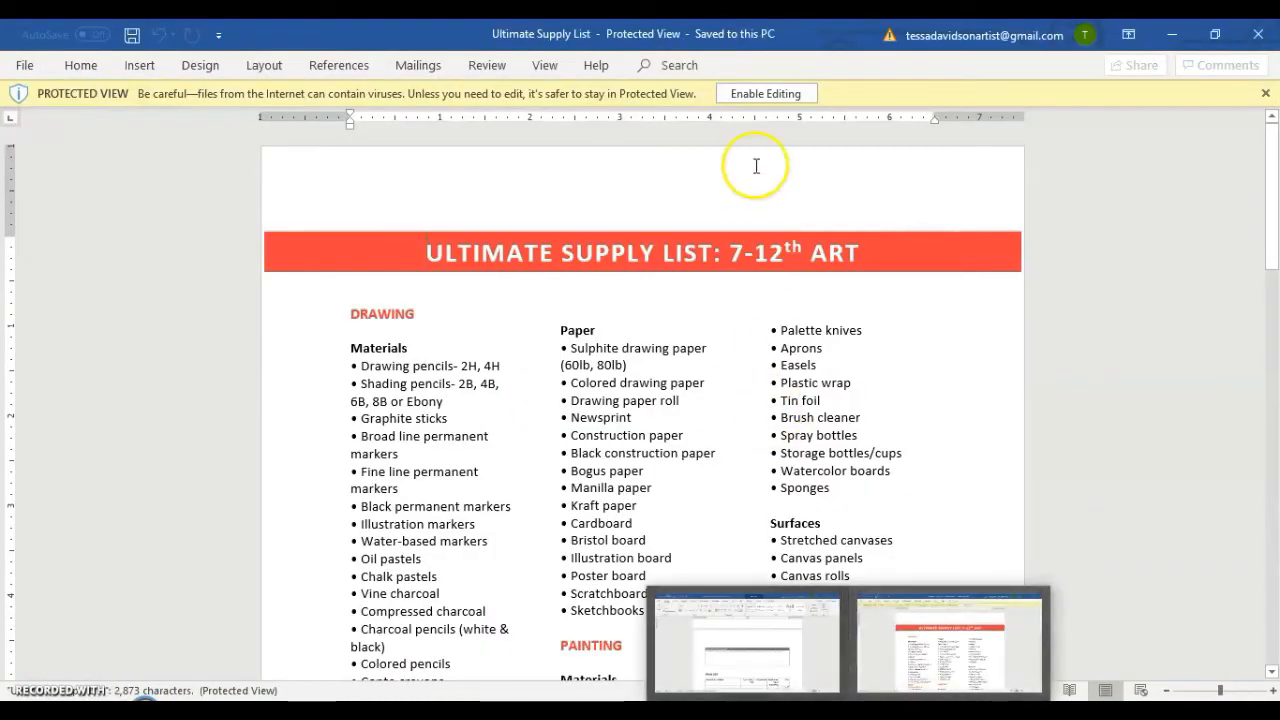
left_click(788, 95)
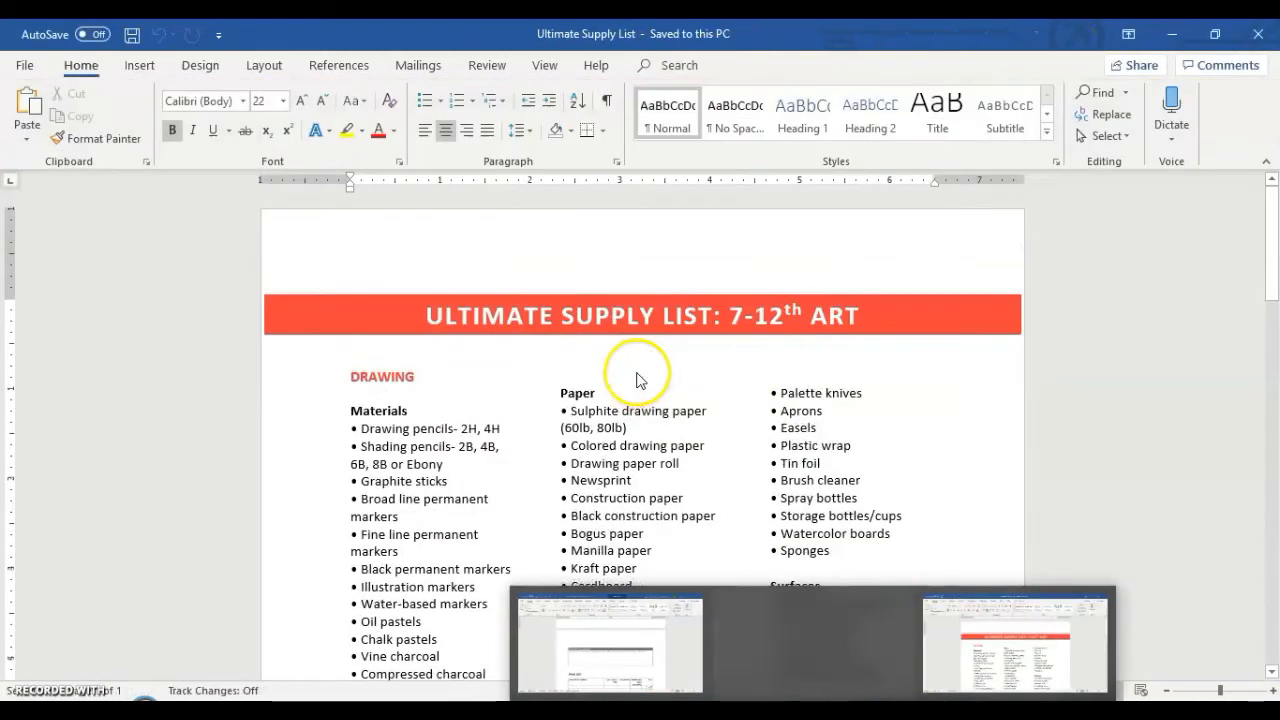
scroll(657, 421, "down", 20)
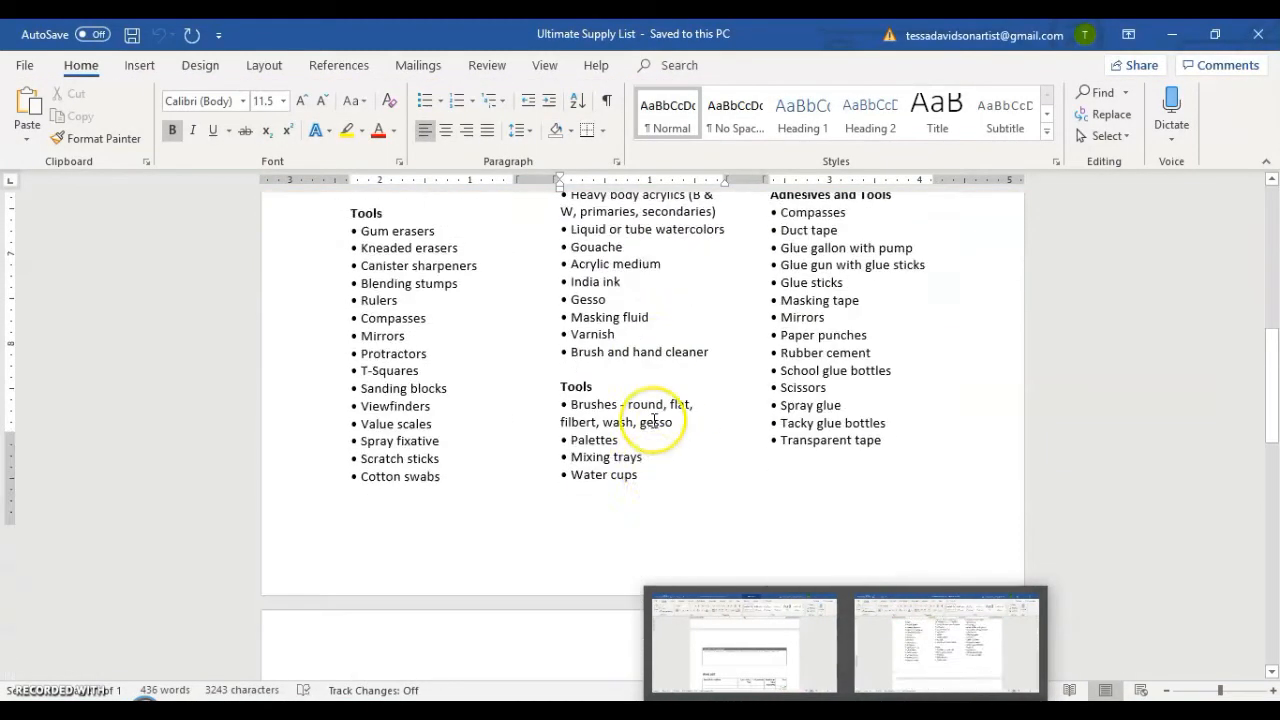
scroll(652, 407, "up", 20)
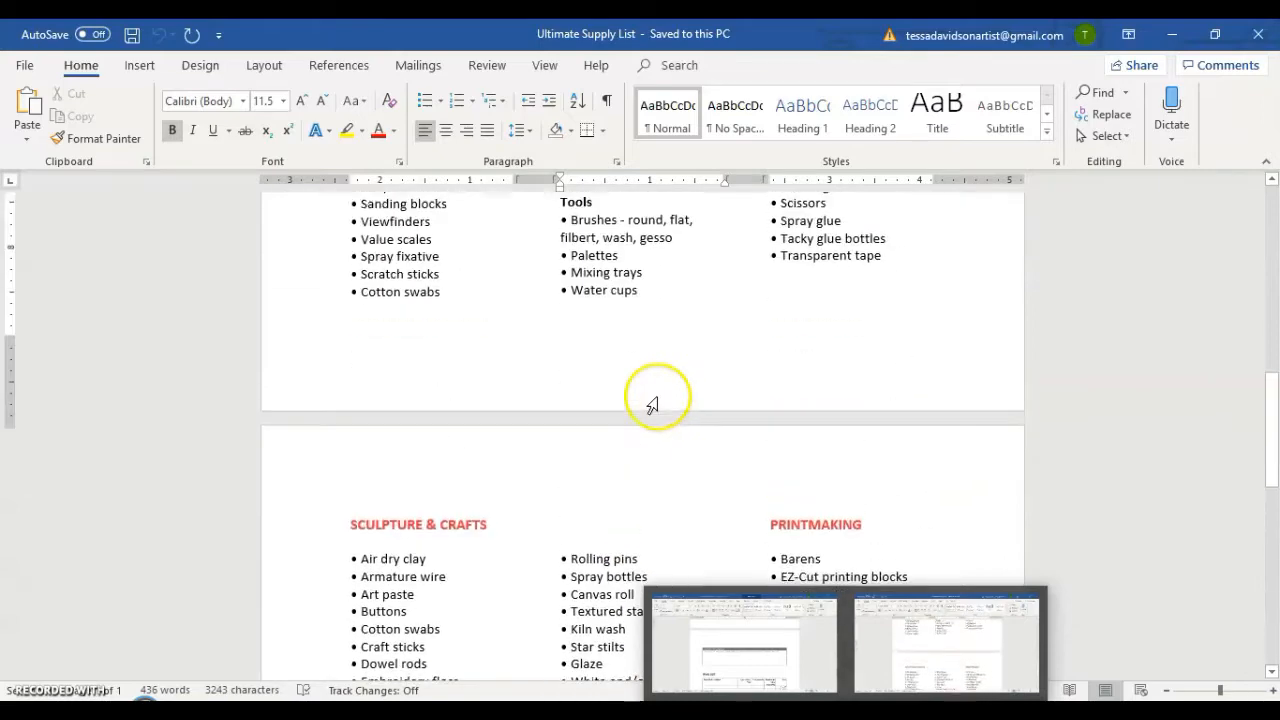
scroll(659, 397, "up", 2)
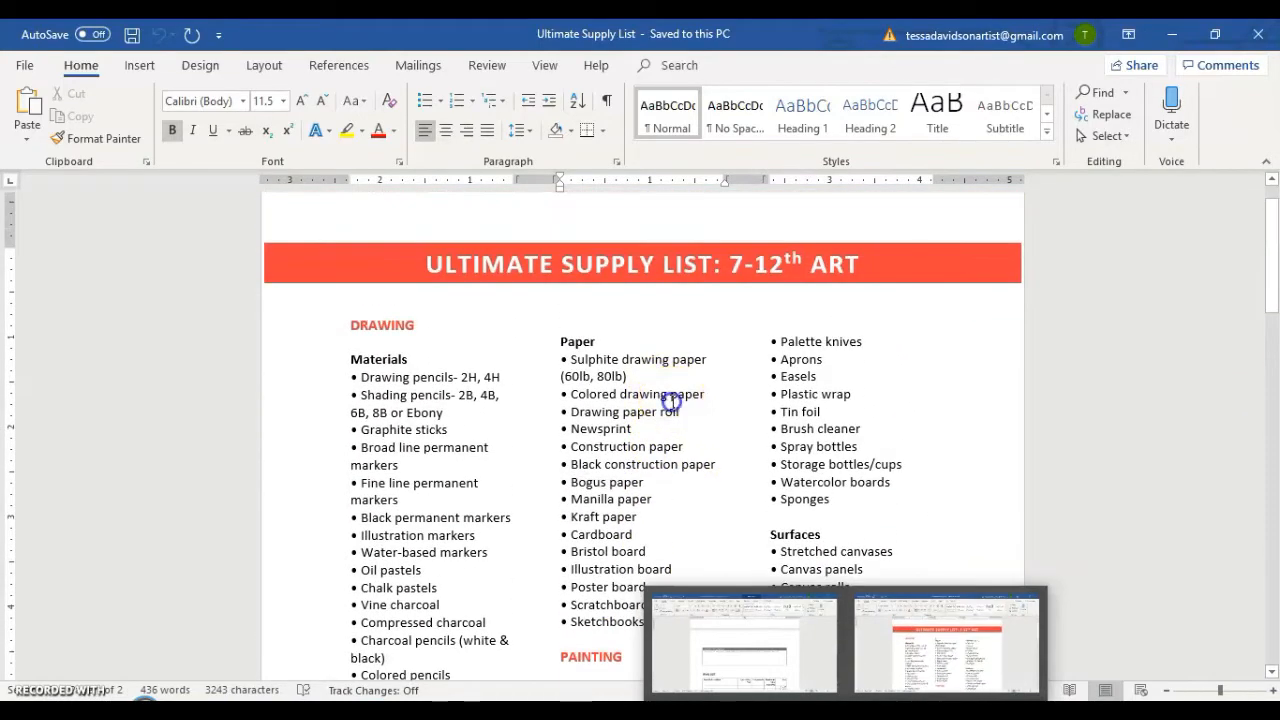
scroll(463, 385, "down", 1)
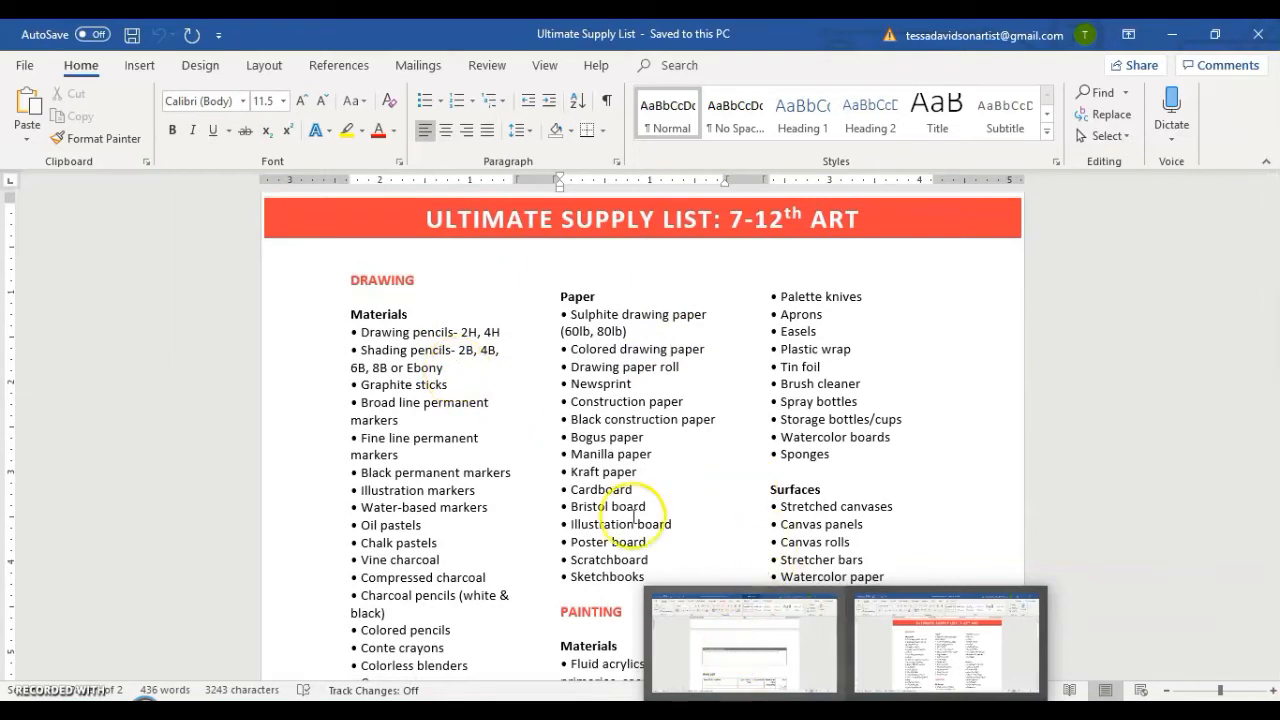
Copy "Drawing pencils- 2H, 4H" from the Drawing materials and paste it into the supply form's optional Master List.
left_click(464, 347)
scroll(471, 372, "down", 1)
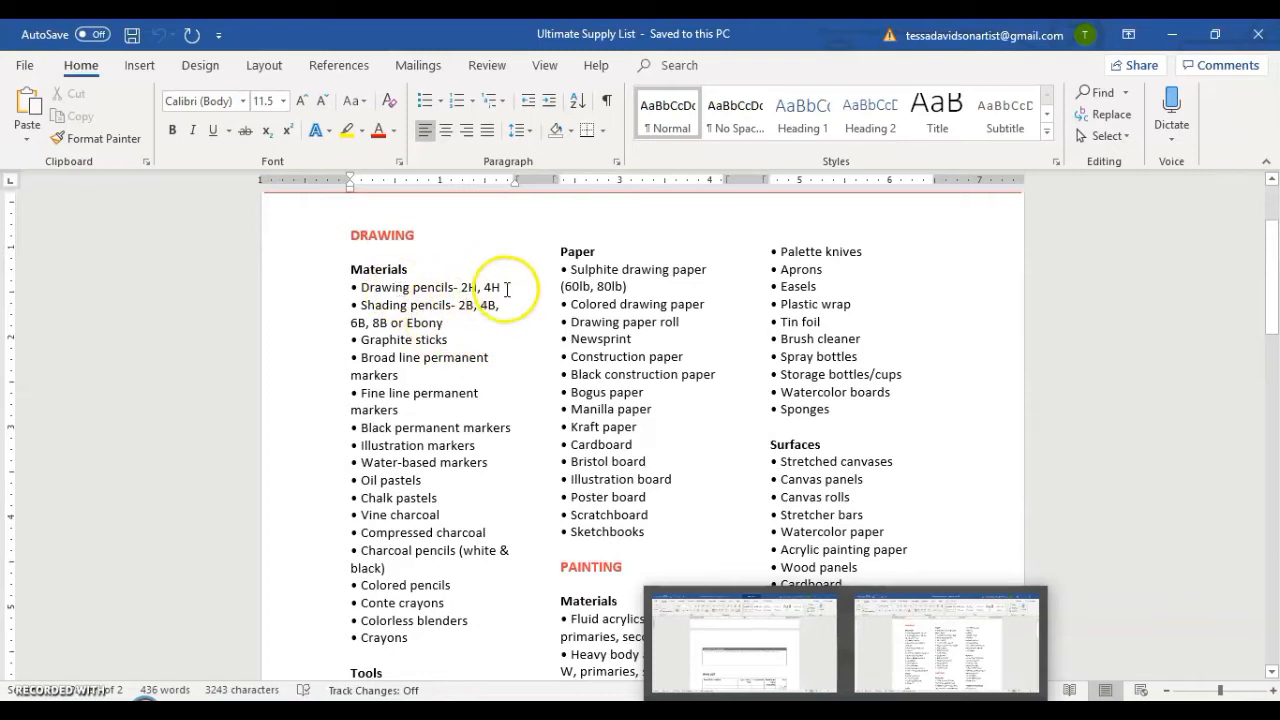
left_click_drag(505, 287, 361, 287)
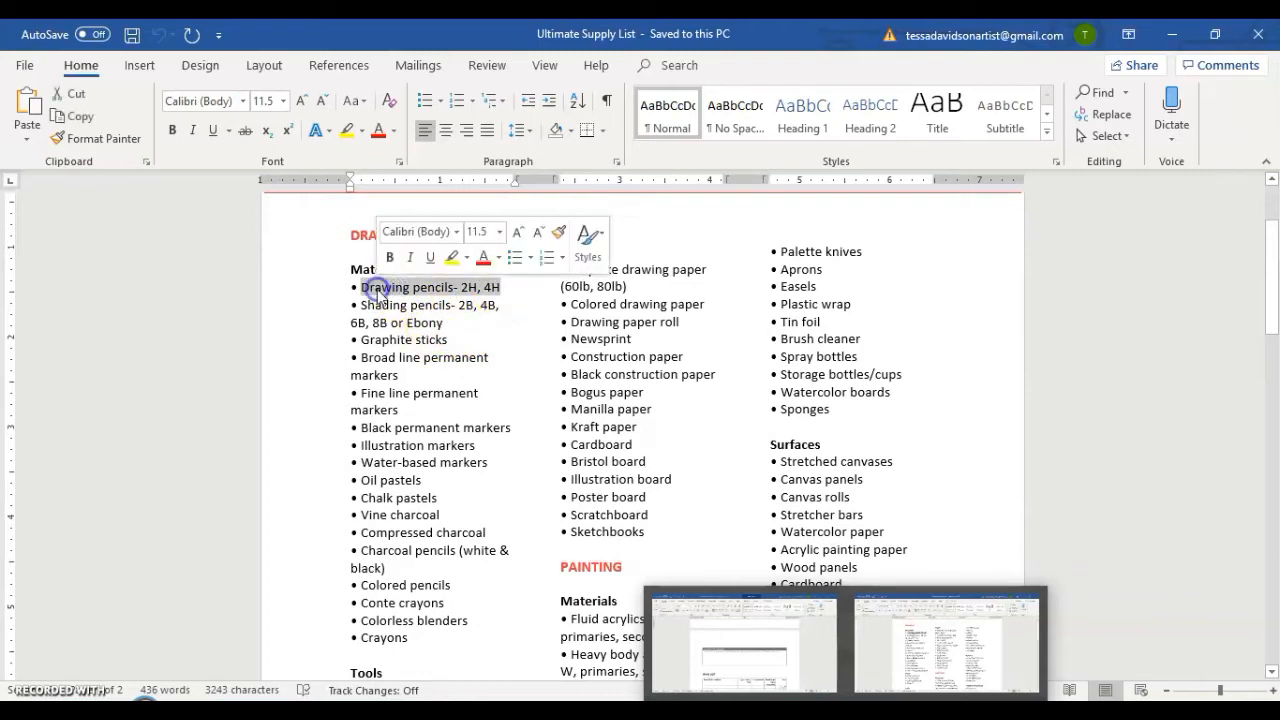
left_click_drag(500, 287, 373, 291)
key("ctrl+c")
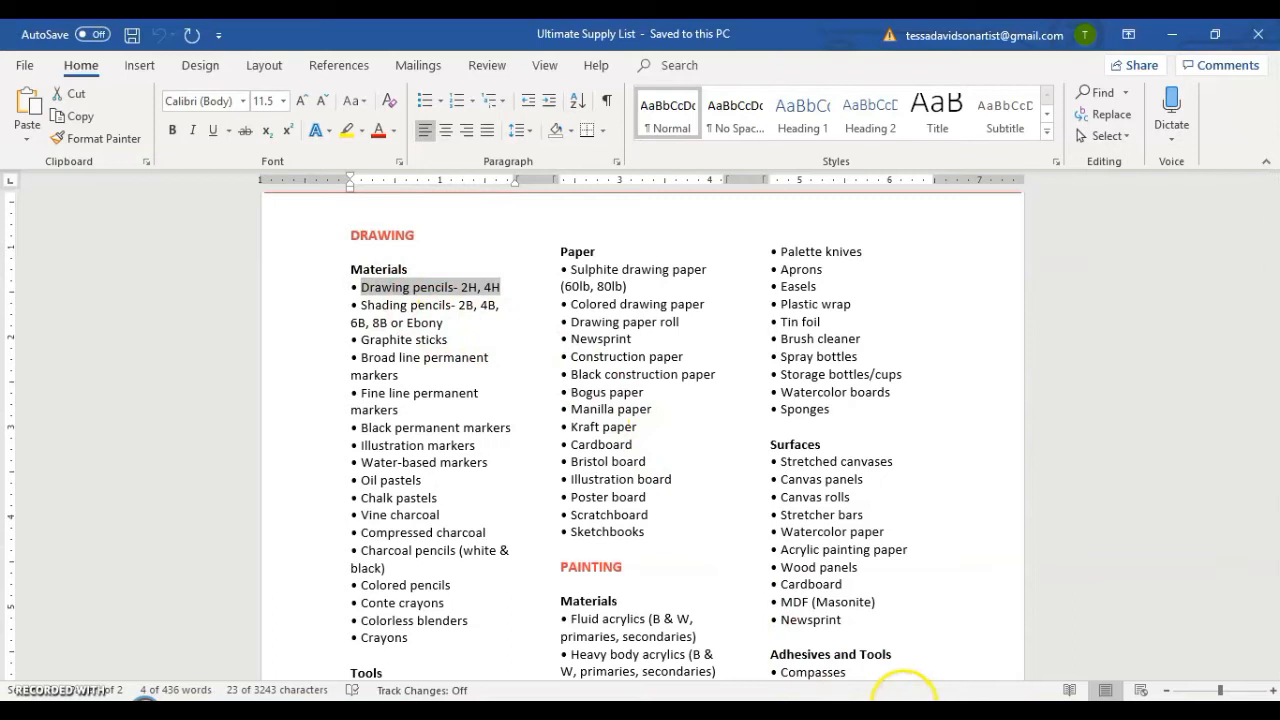
left_click(909, 716)
left_click(484, 444)
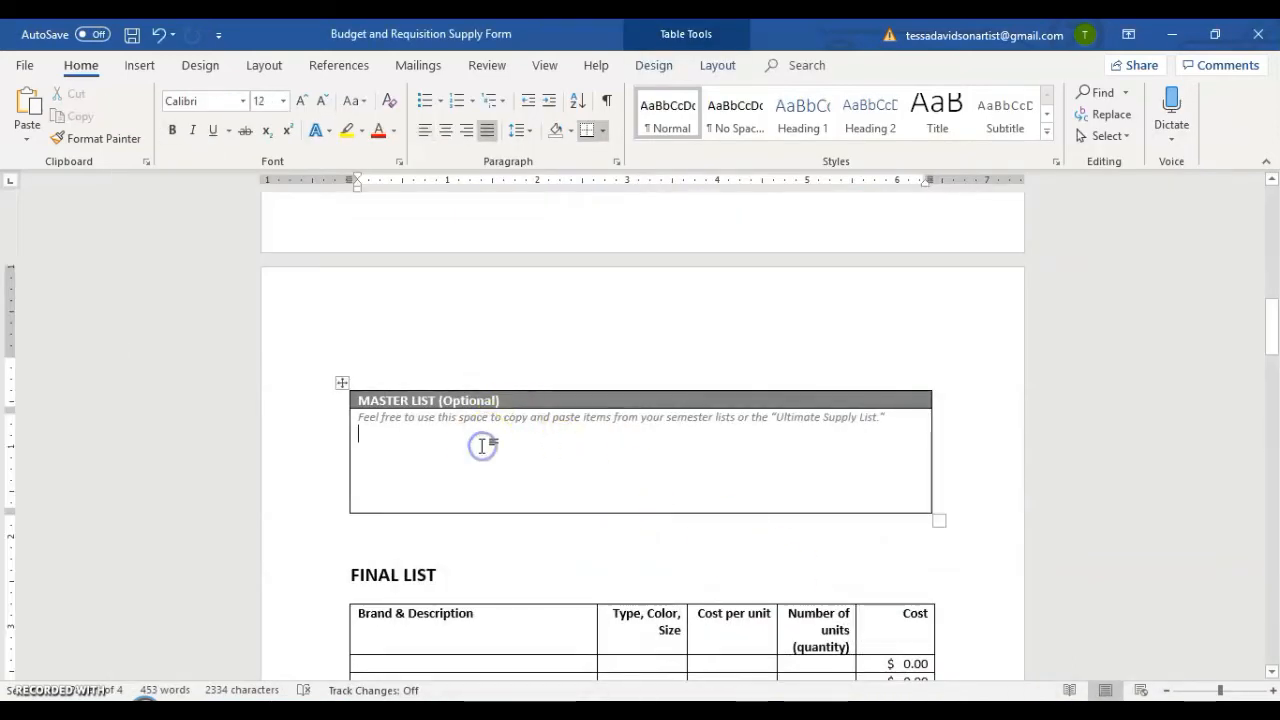
key("ctrl+v")
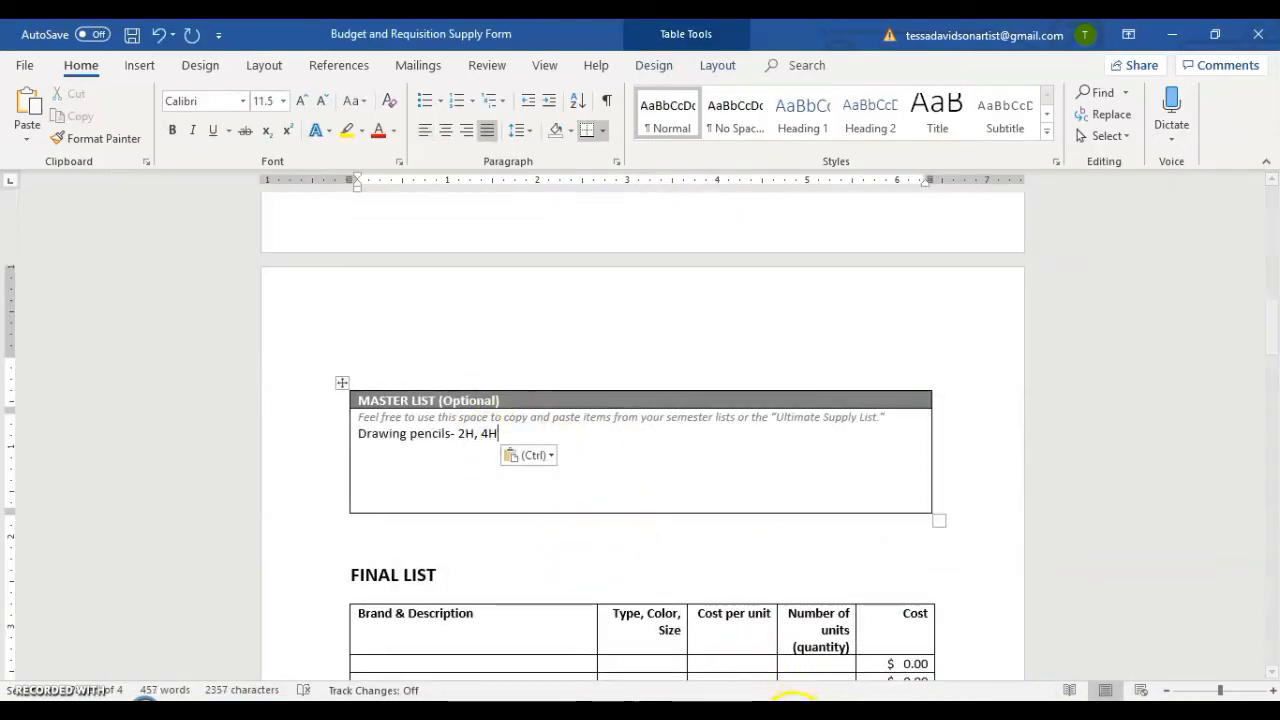
Return to the Ultimate Supply List and arrange it side by side with the Budget and Requisition Supply Form, showing the Master List.
left_click(797, 715)
left_click(900, 712)
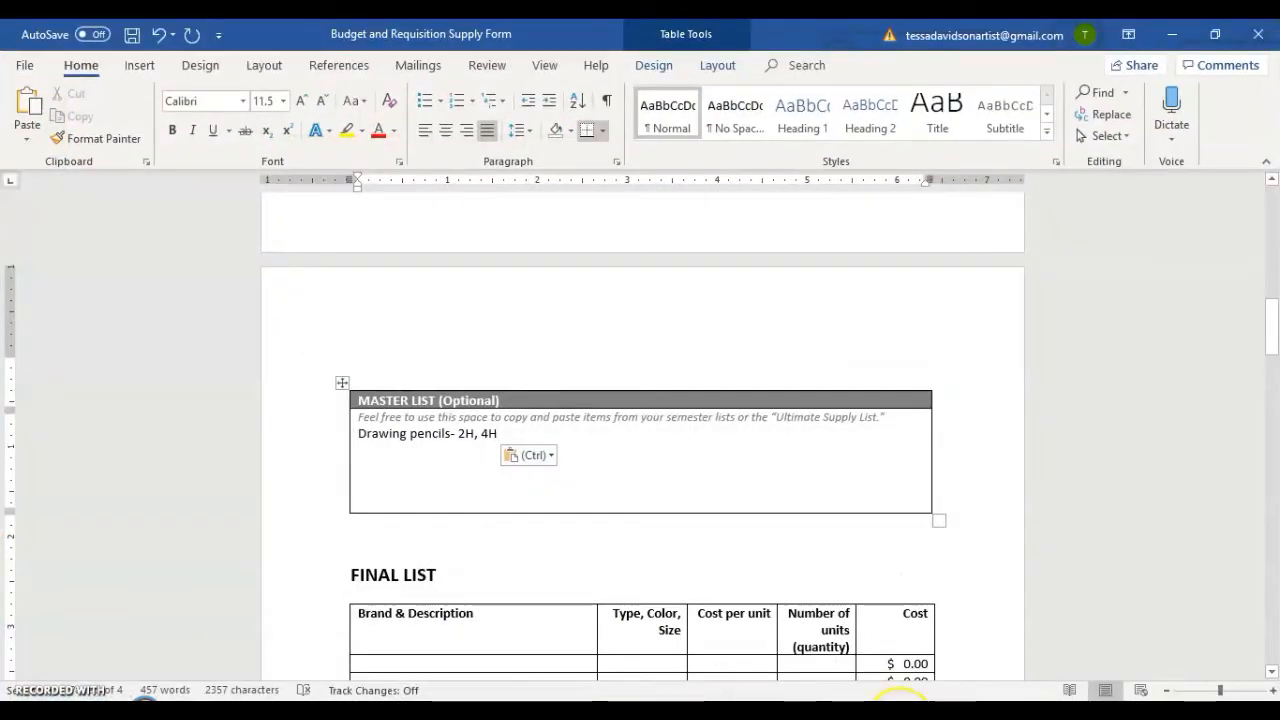
left_click(892, 642)
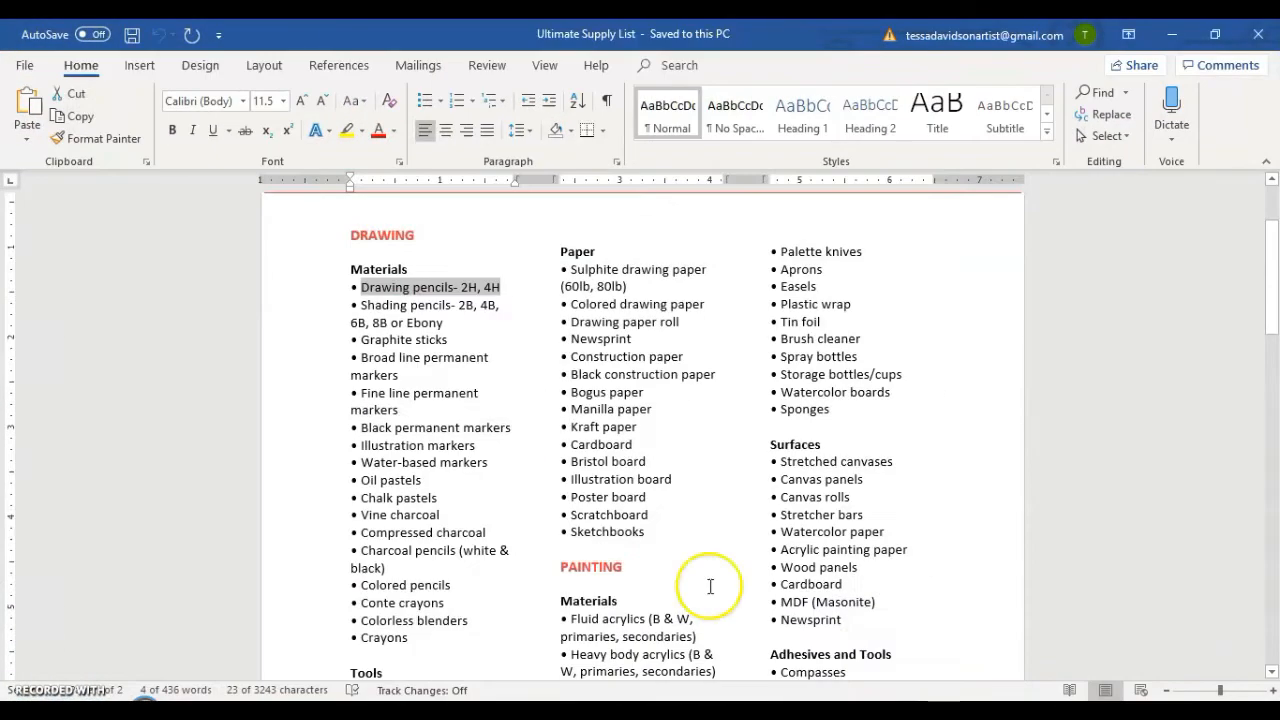
left_click(466, 316)
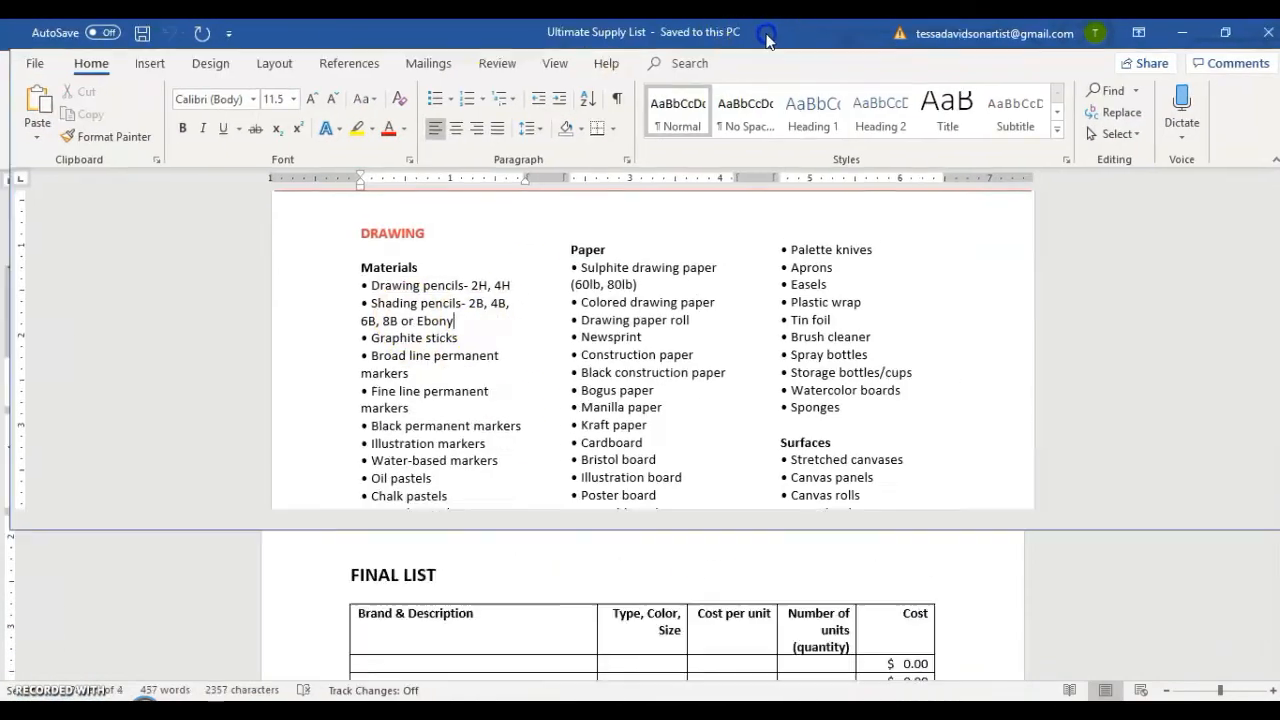
key("super+Left")
left_click(886, 314)
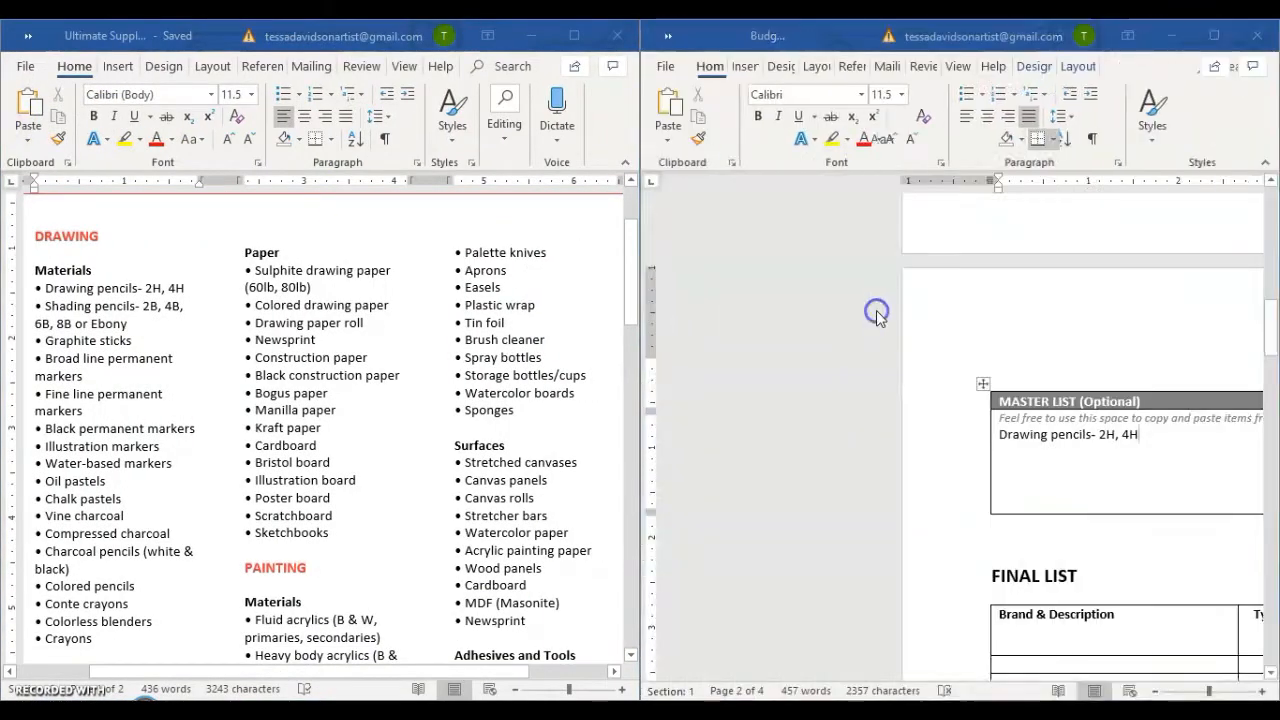
scroll(965, 420, "down", 5)
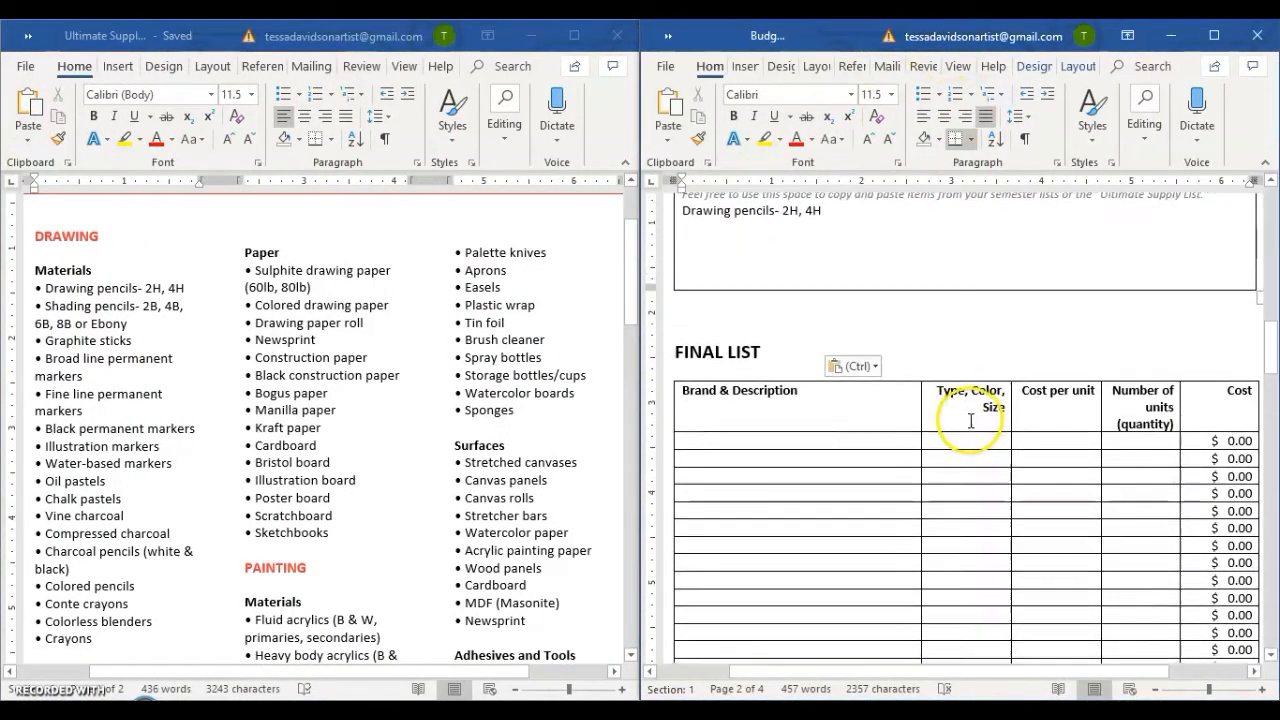
scroll(969, 405, "up", 3)
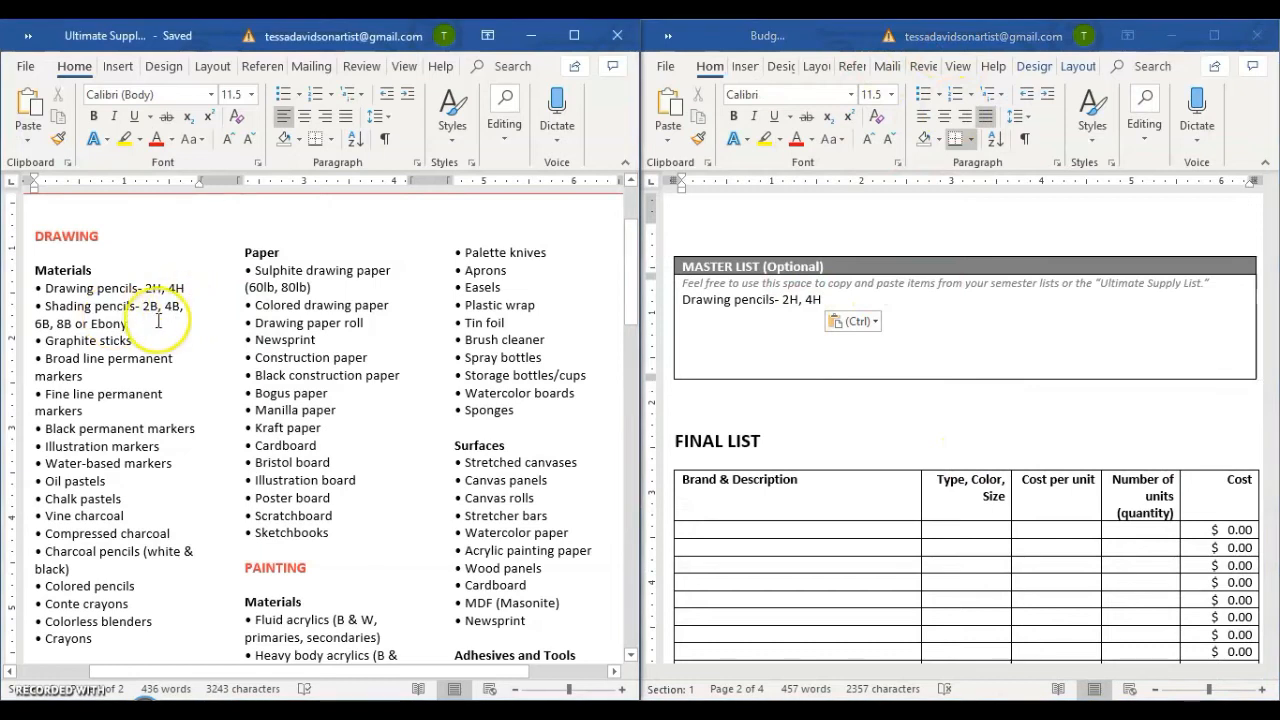
Copy "Shading pencils- 2B, 4B, 6B, 8B or Ebony" into the Master List below the drawing pencils.
left_click_drag(135, 322, 56, 312)
key("ctrl+c")
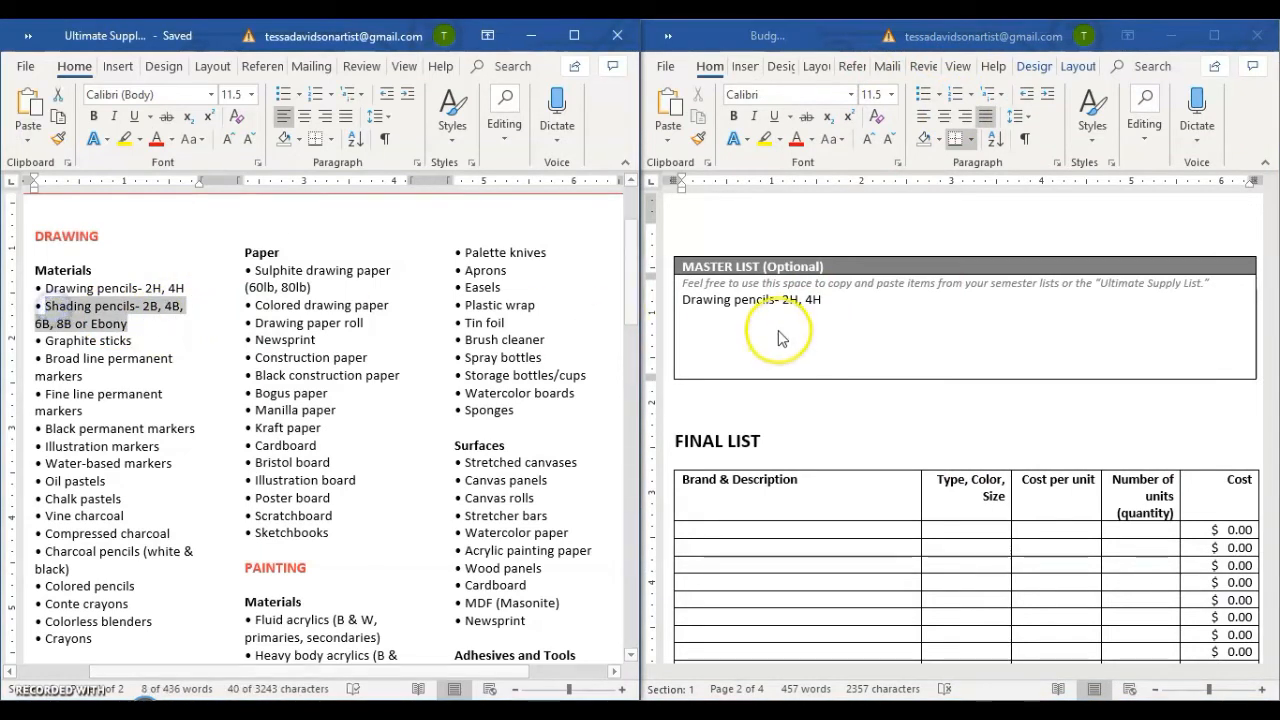
left_click(776, 330)
key("ctrl+v")
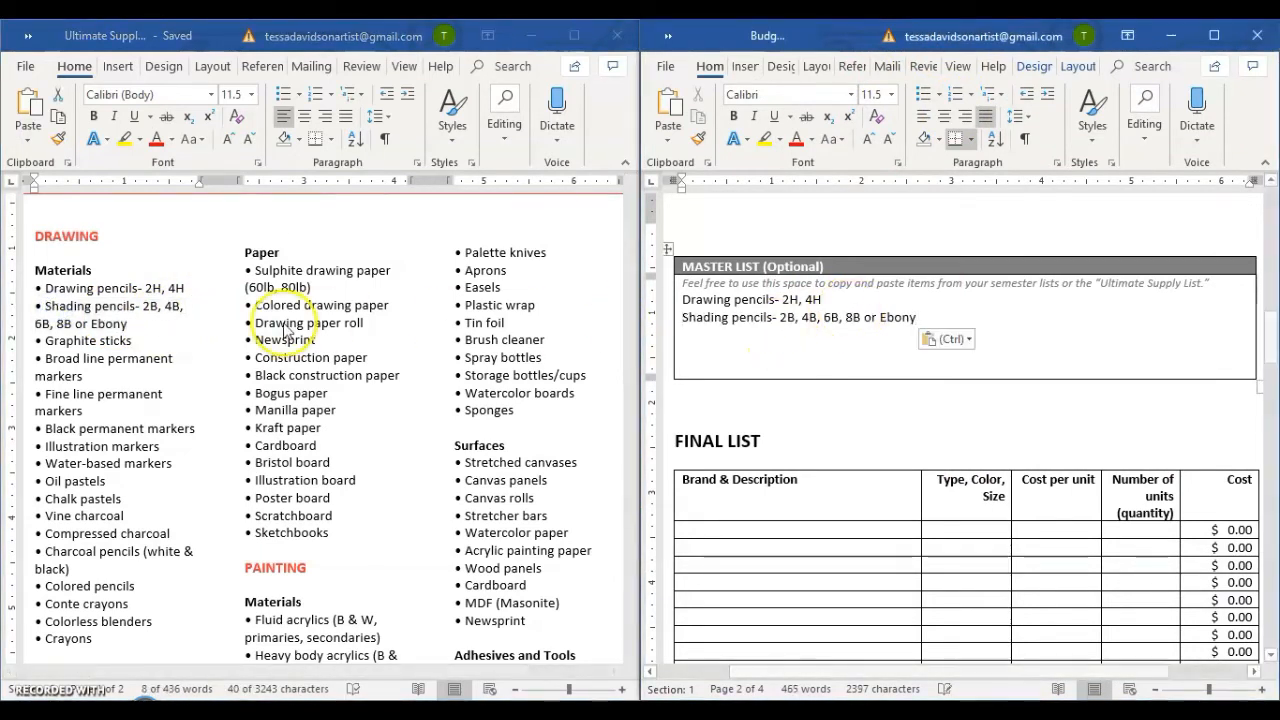
Copy "Fine line permanent markers" from the Drawing materials onto a new line below the shading pencils in the Master List.
left_click(130, 340)
left_click(95, 405)
left_click_drag(95, 411, 44, 396)
key("ctrl+c")
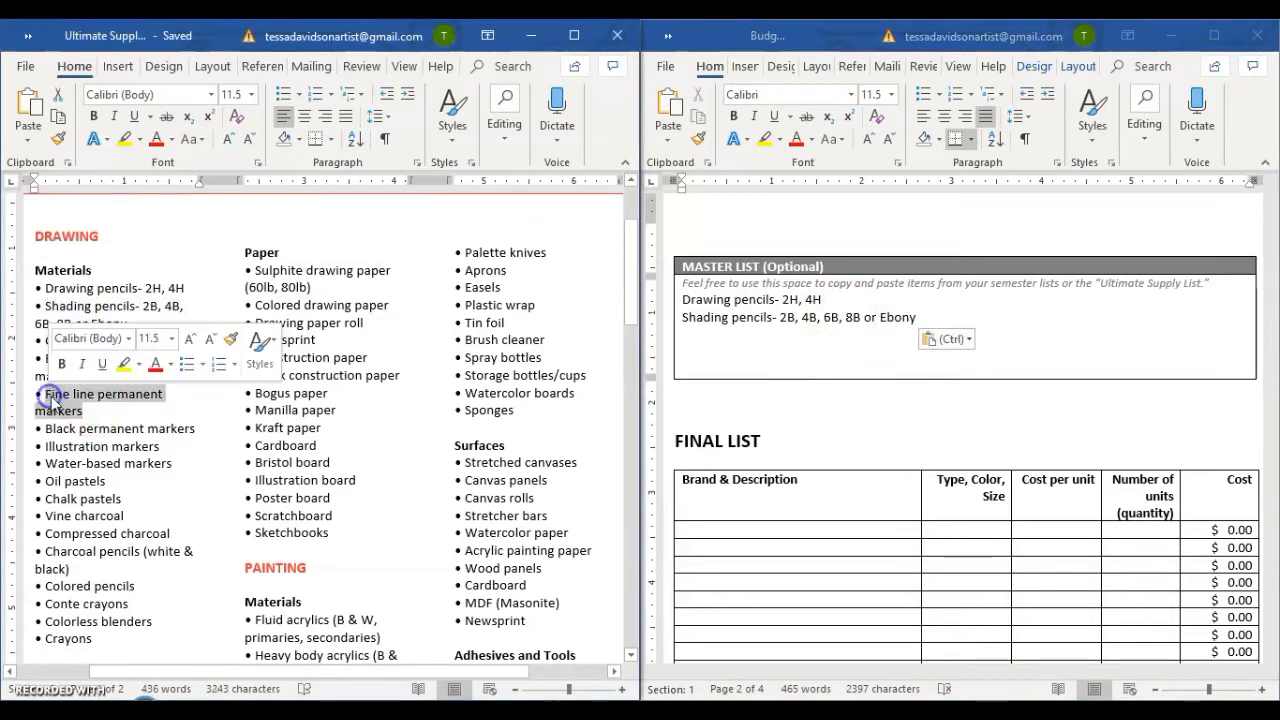
left_click(922, 317)
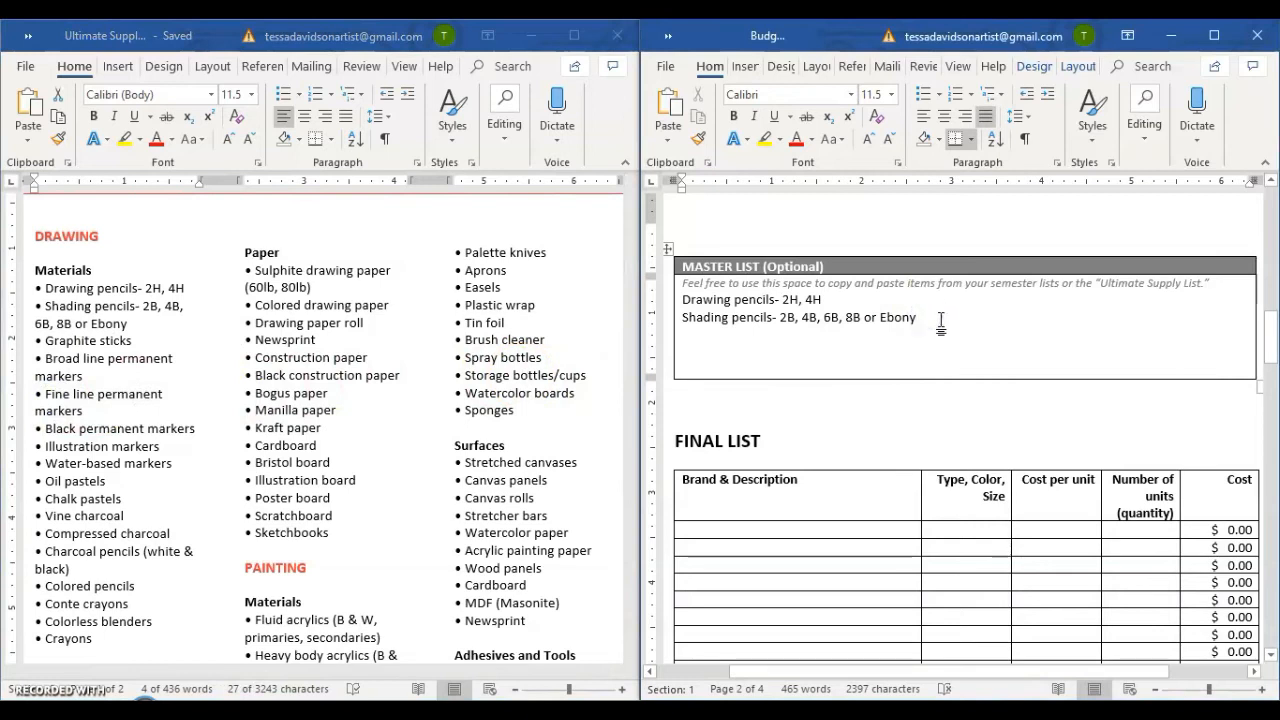
key("Return")
key("ctrl+v")
Copy "Charcoal pencils (white & black)" from the Drawing materials onto a new line below Fine line permanent markers in the Master List.
left_click(354, 371)
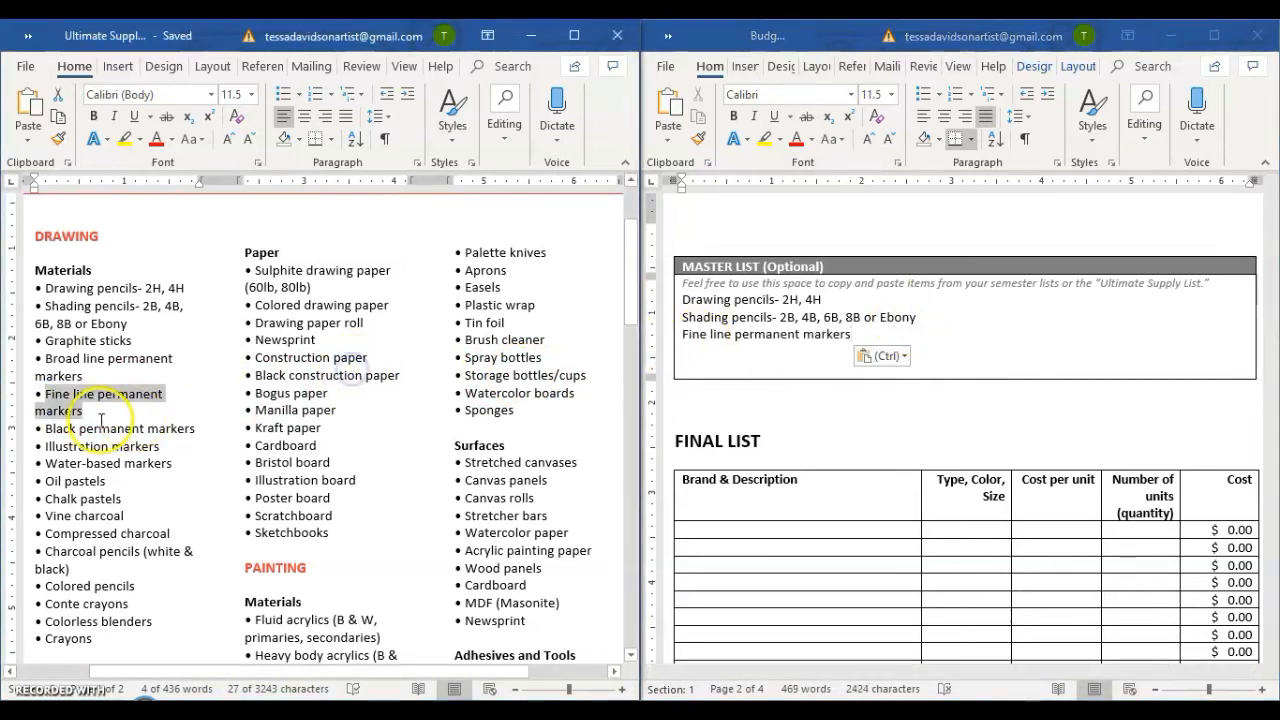
scroll(139, 445, "down", 2)
left_click(134, 424)
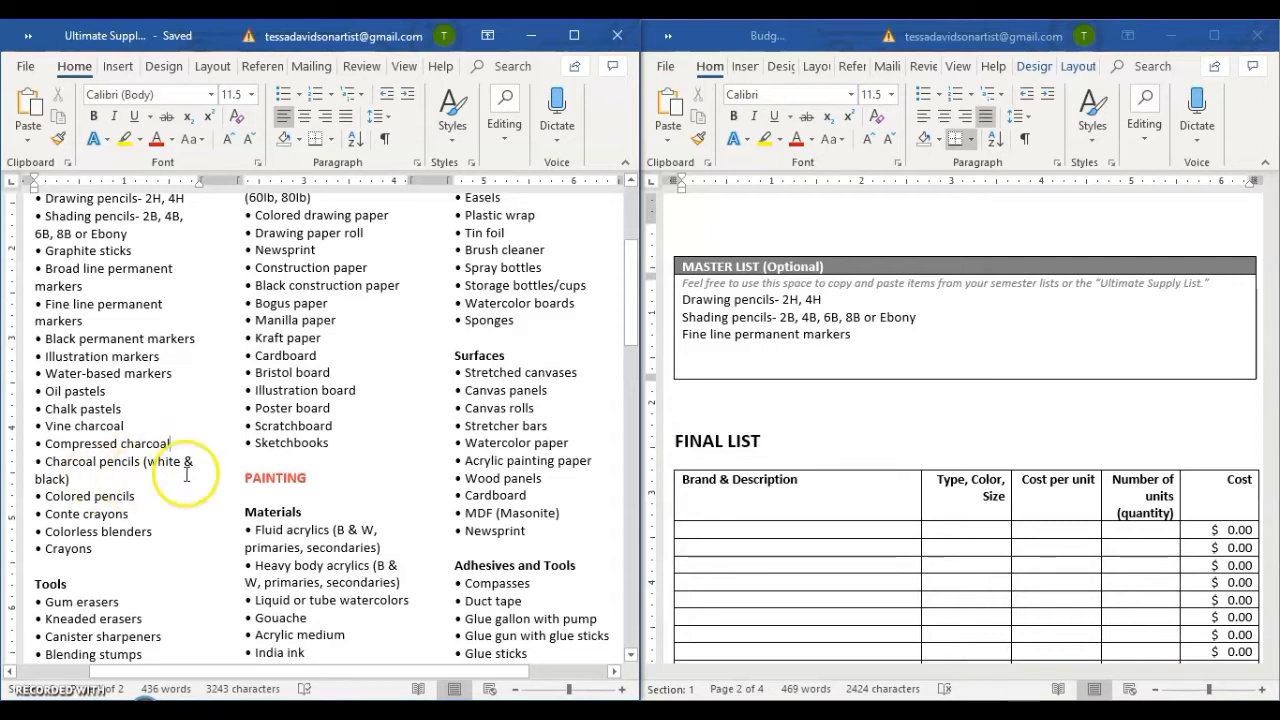
scroll(835, 455, "up", 5)
scroll(835, 455, "up", 5)
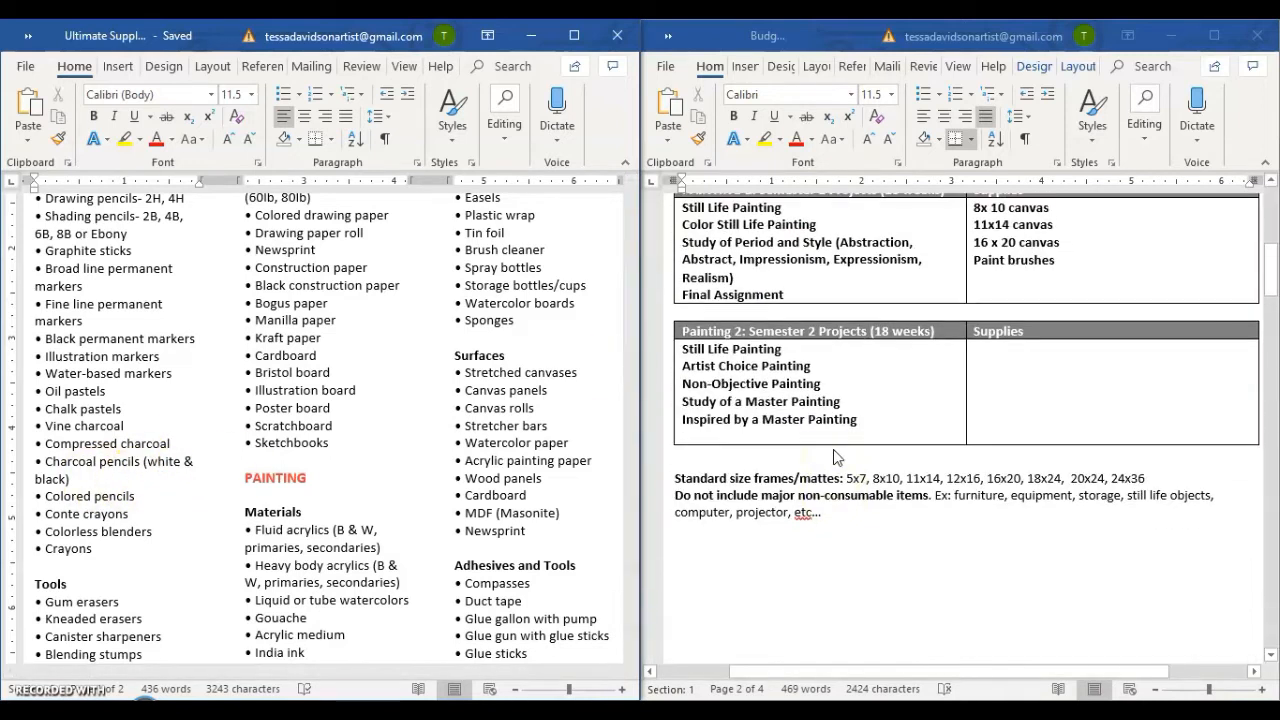
scroll(838, 472, "down", 8)
left_click(835, 450)
left_click(902, 422)
key("Return")
left_click(115, 472)
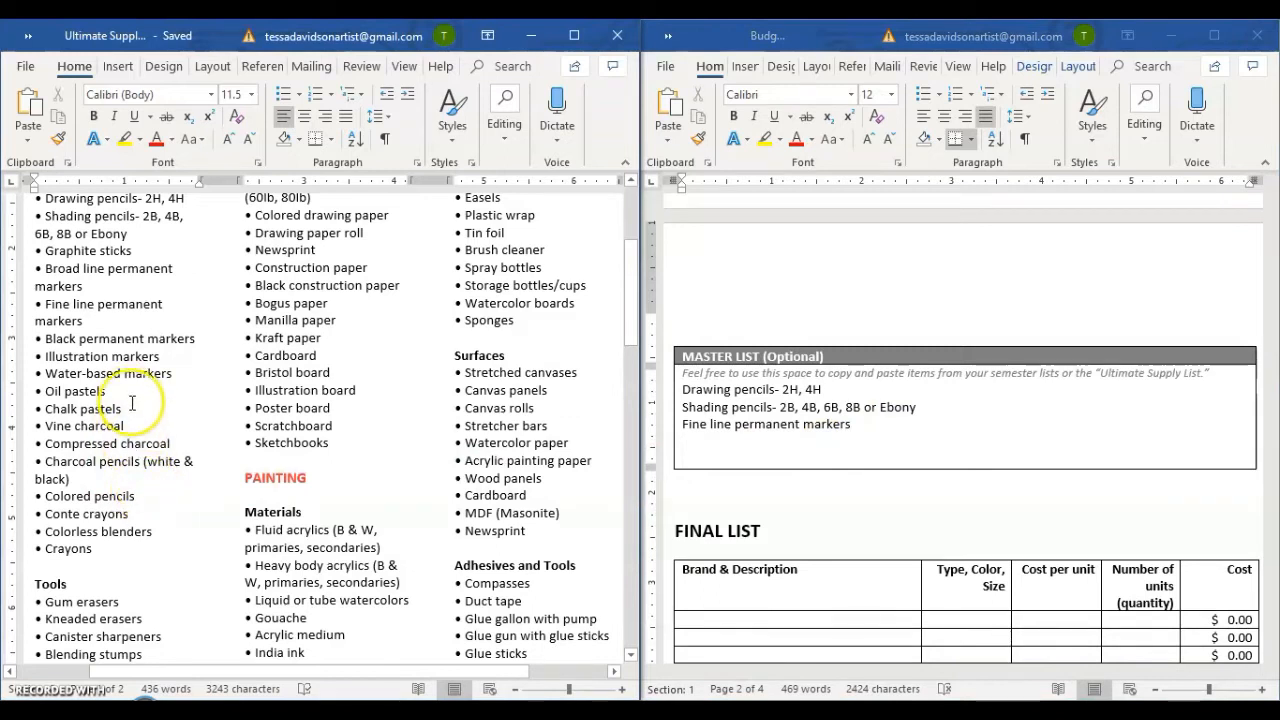
triple_click(158, 470)
key("ctrl+c")
left_click(785, 440)
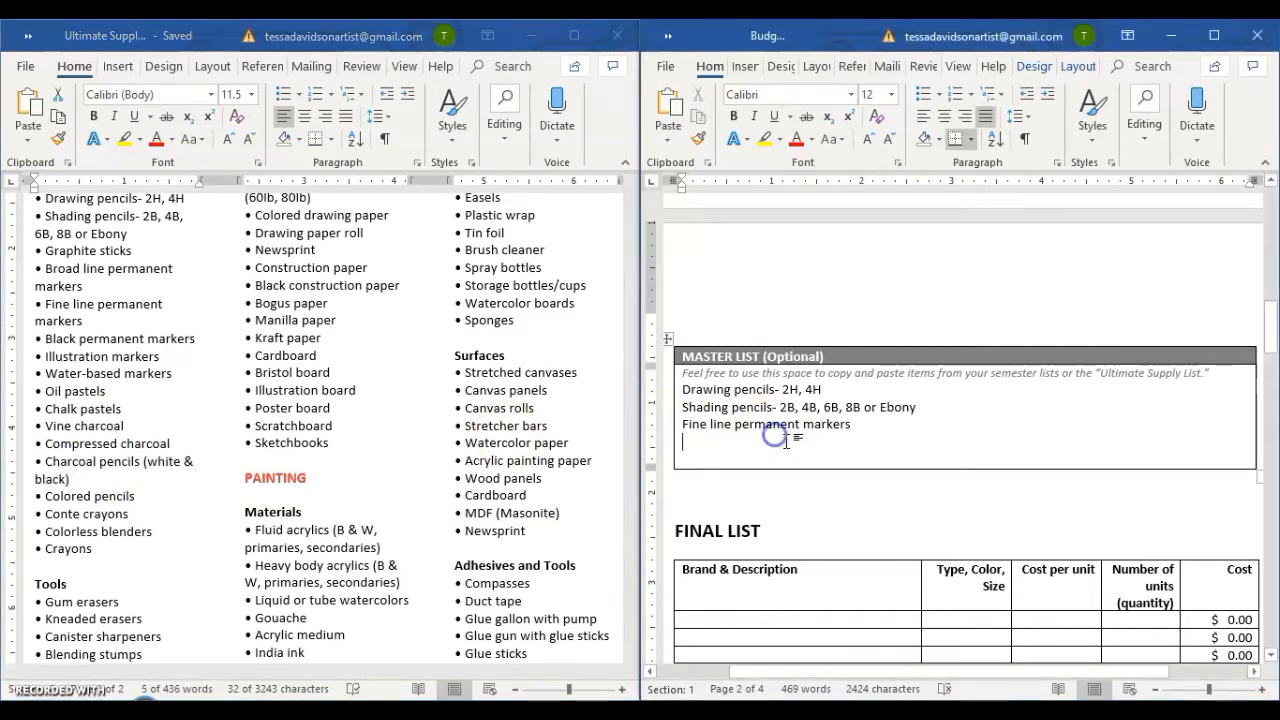
key("ctrl+v")
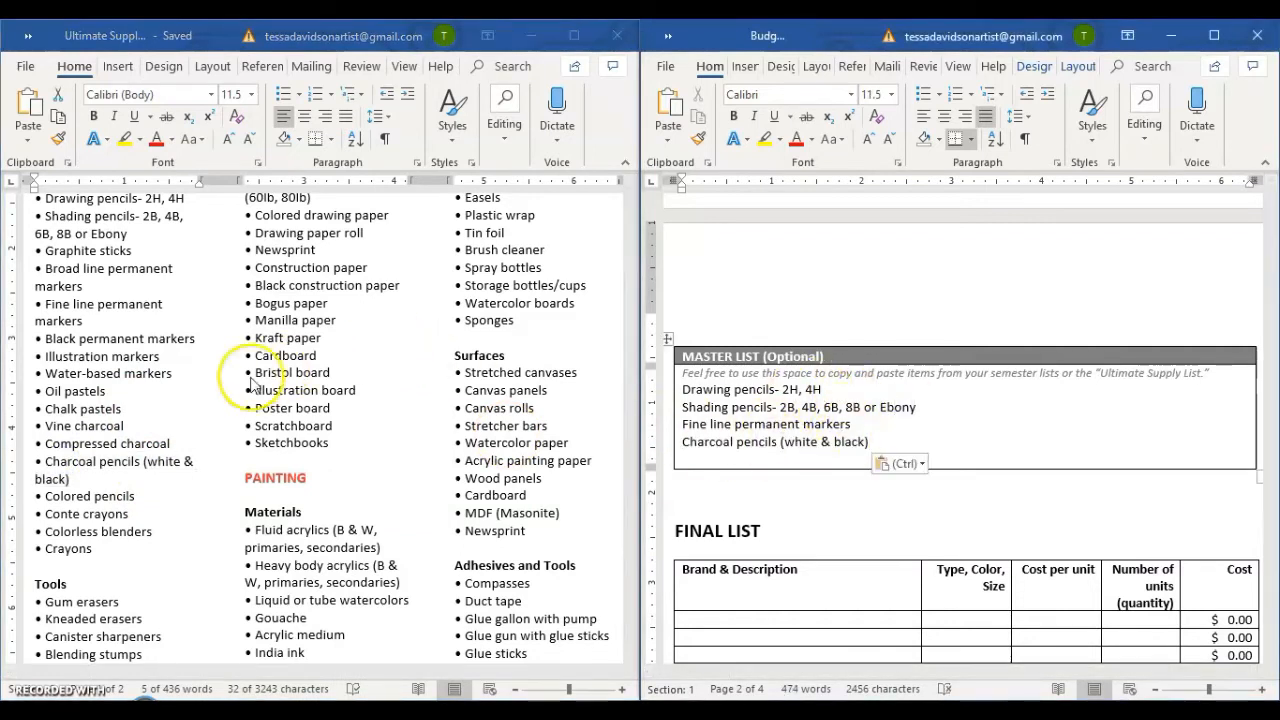
Copy "Brushes - round, flat, filbert, wash, gesso" from the Painting tools onto a new line at the end of the Master List.
scroll(271, 380, "down", 3)
left_click(472, 410)
left_click(310, 498)
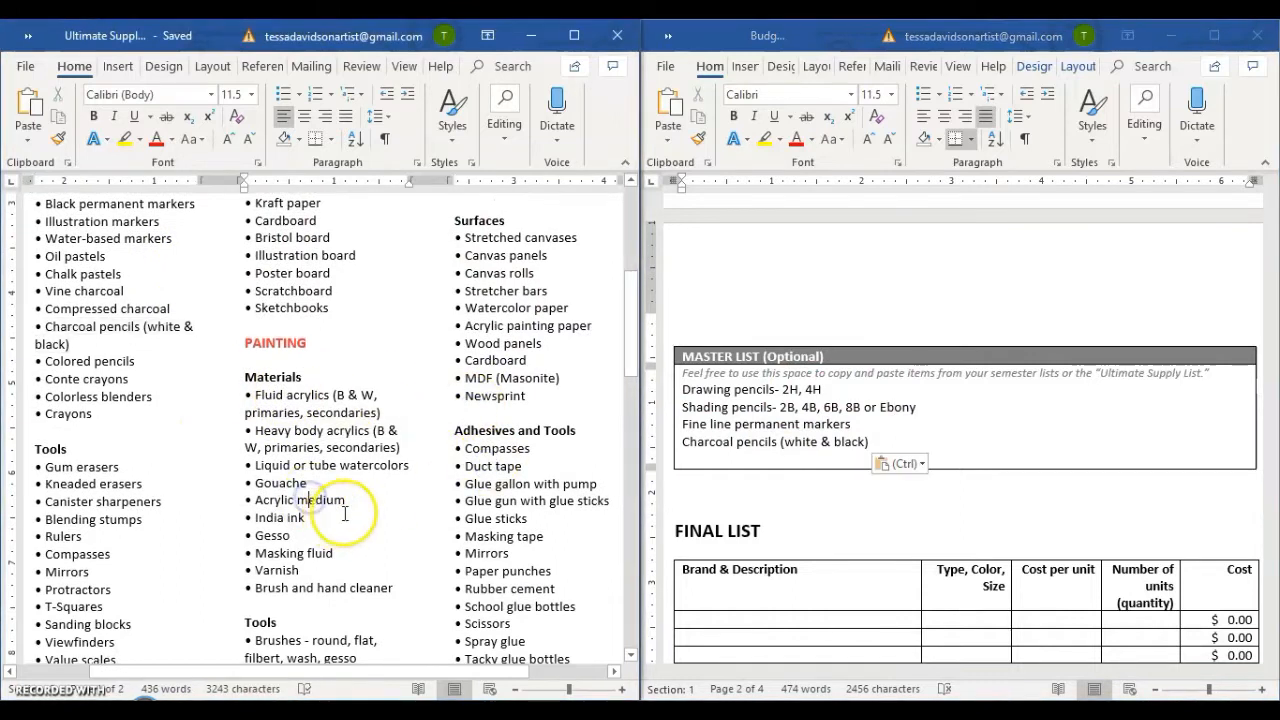
scroll(345, 513, "down", 3)
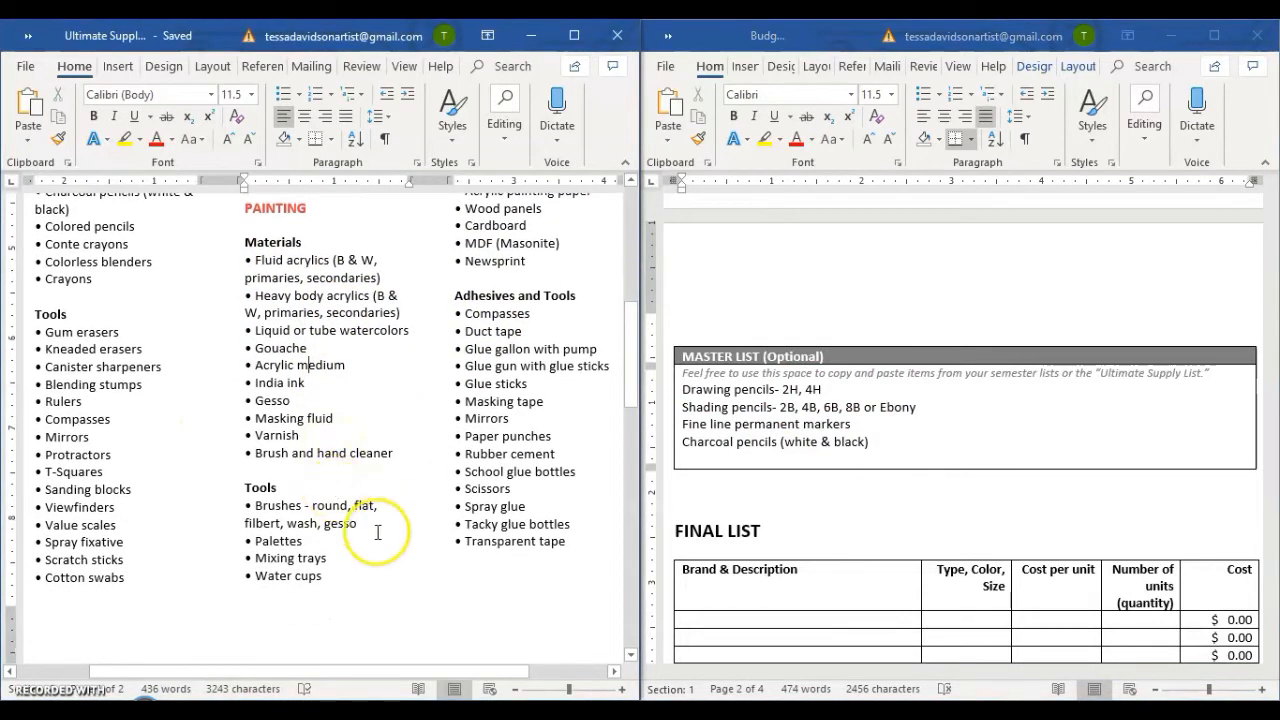
left_click_drag(378, 532, 295, 511)
left_click(794, 466)
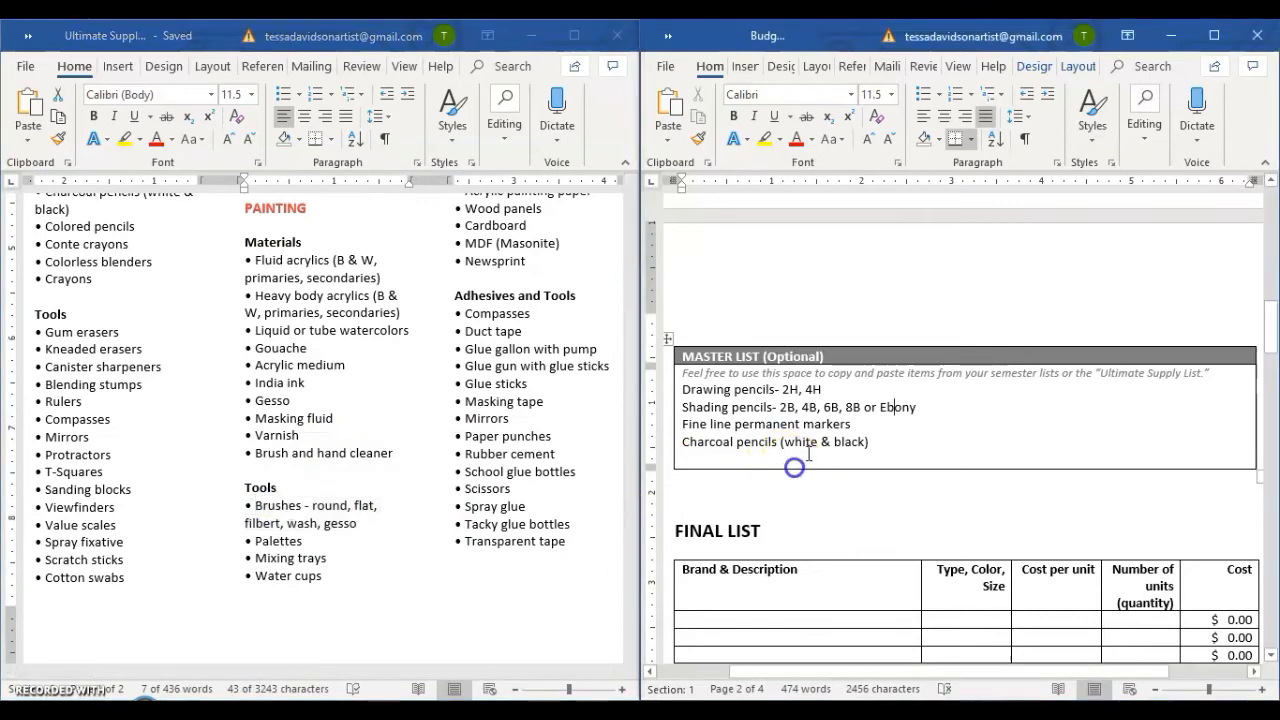
key("Return")
type("Brushes - round, flat, filbert, wash, gesso")
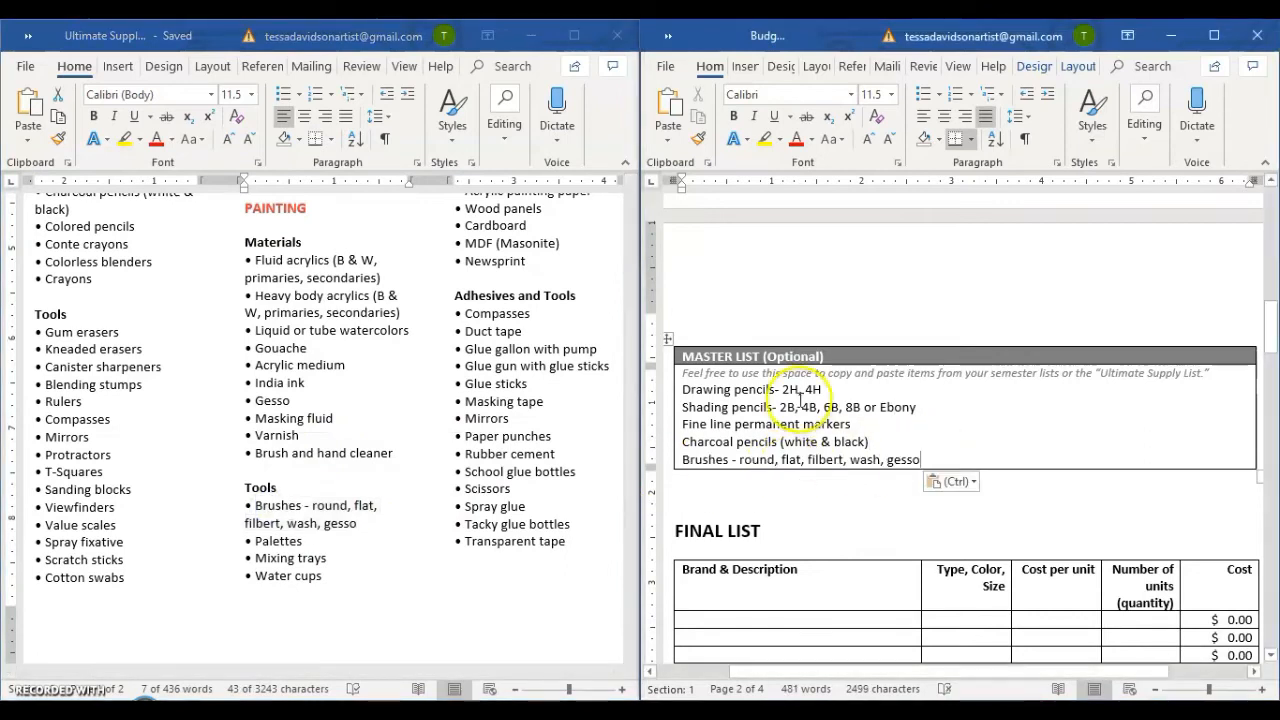
Extend the Master List cell with several blank lines below the Brushes entry.
scroll(970, 400, "down", 1)
key("Return")
key("Return")
key("Return")
key("Return")
key("Return")
key("Return")
key("Return")
key("Return")
key("Return")
key("Return")
key("Return")
key("Return")
key("Return")
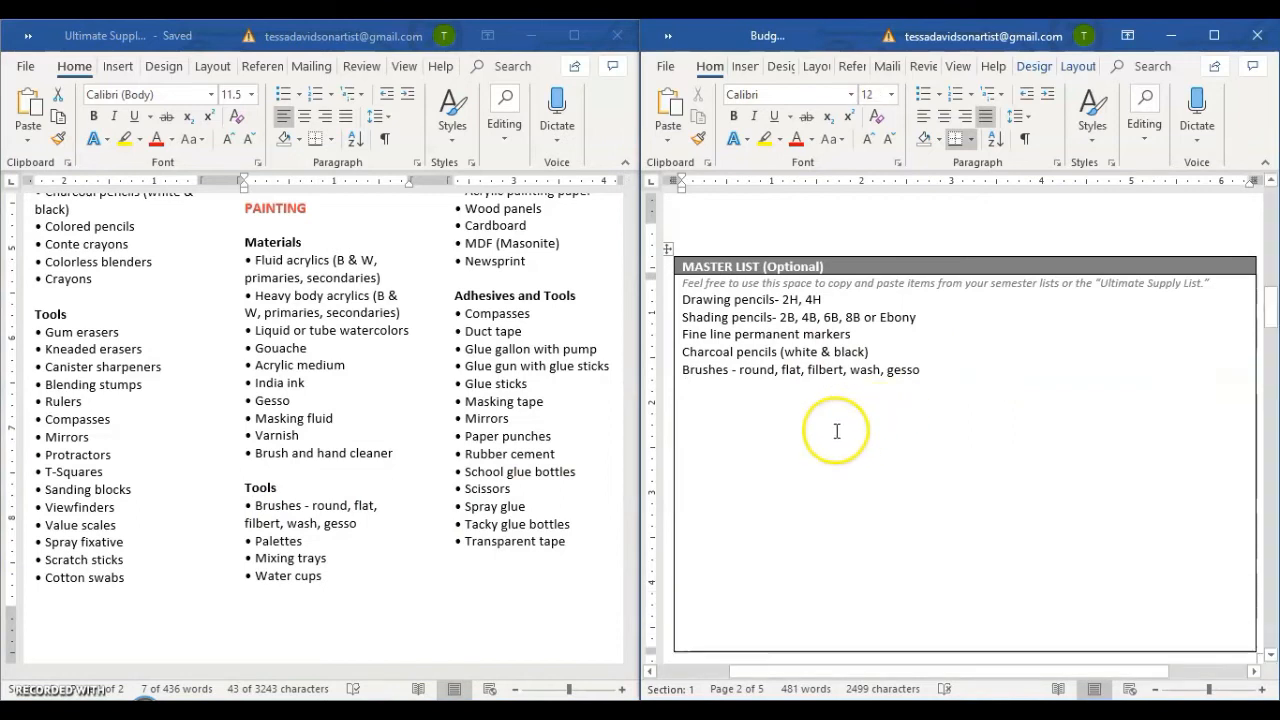
Copy the PAINTING 1 supplies (8x 10 canvas, 11x14 canvas, 16 x 20 canvas, Paint brushes) into the Master List below the Brushes entry.
scroll(837, 429, "up", 8)
scroll(855, 451, "up", 5)
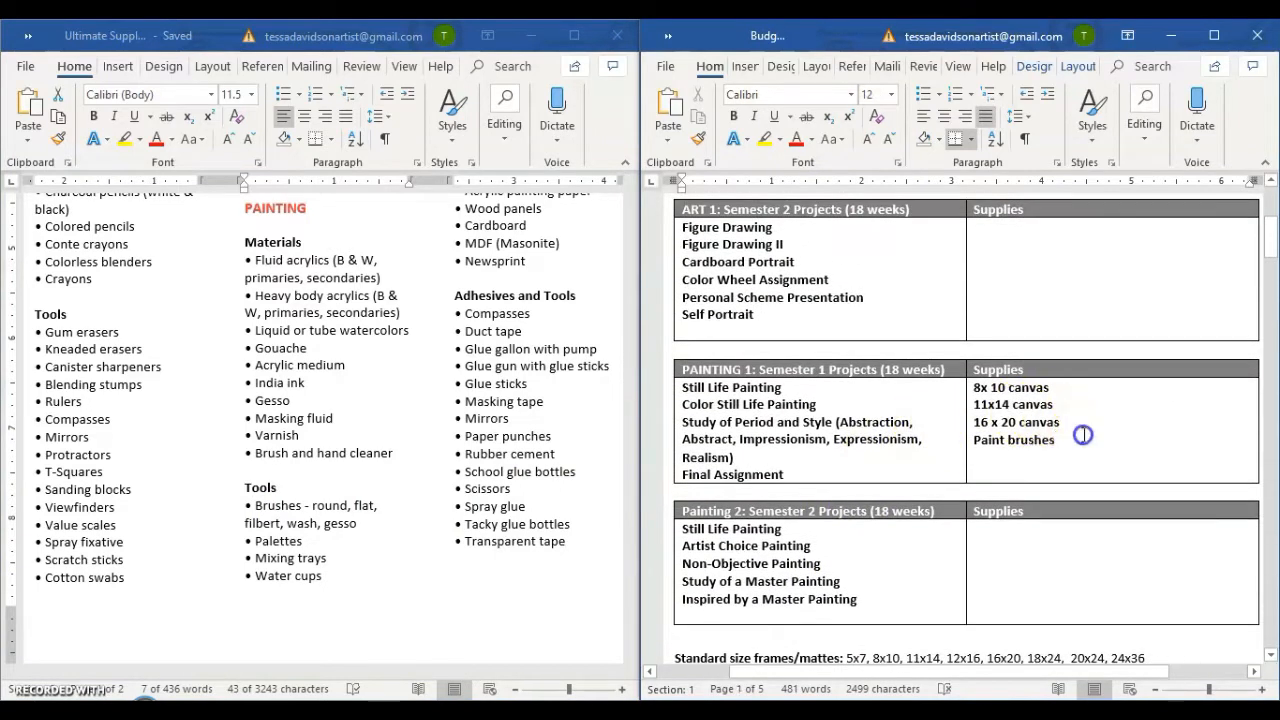
left_click_drag(1055, 440, 985, 389)
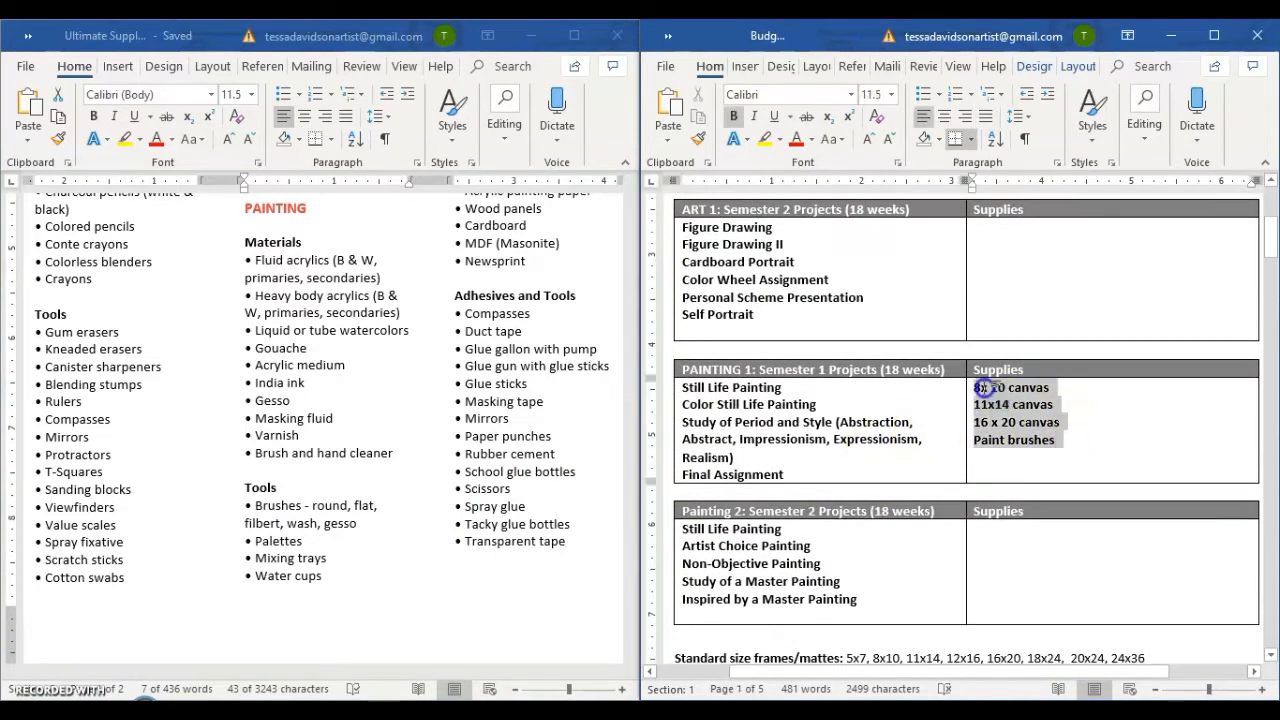
scroll(951, 486, "down", 15)
left_click(886, 426)
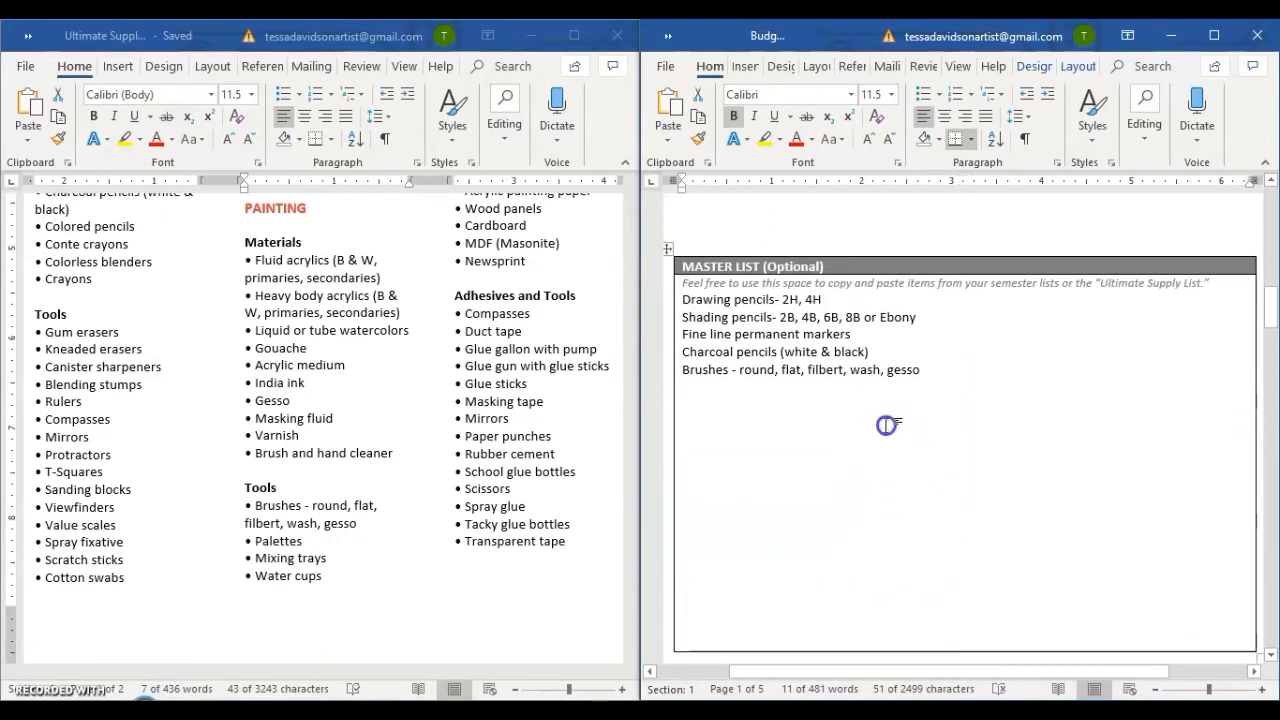
type("8x 10 canvas 11x14 canvas 16 x 20 canvas Paint brushes")
left_click_drag(790, 478, 682, 422)
left_click(770, 316)
Compare the semester supply lists with the Master List and enlarge the requisition form to full screen.
scroll(910, 442, "up", 10)
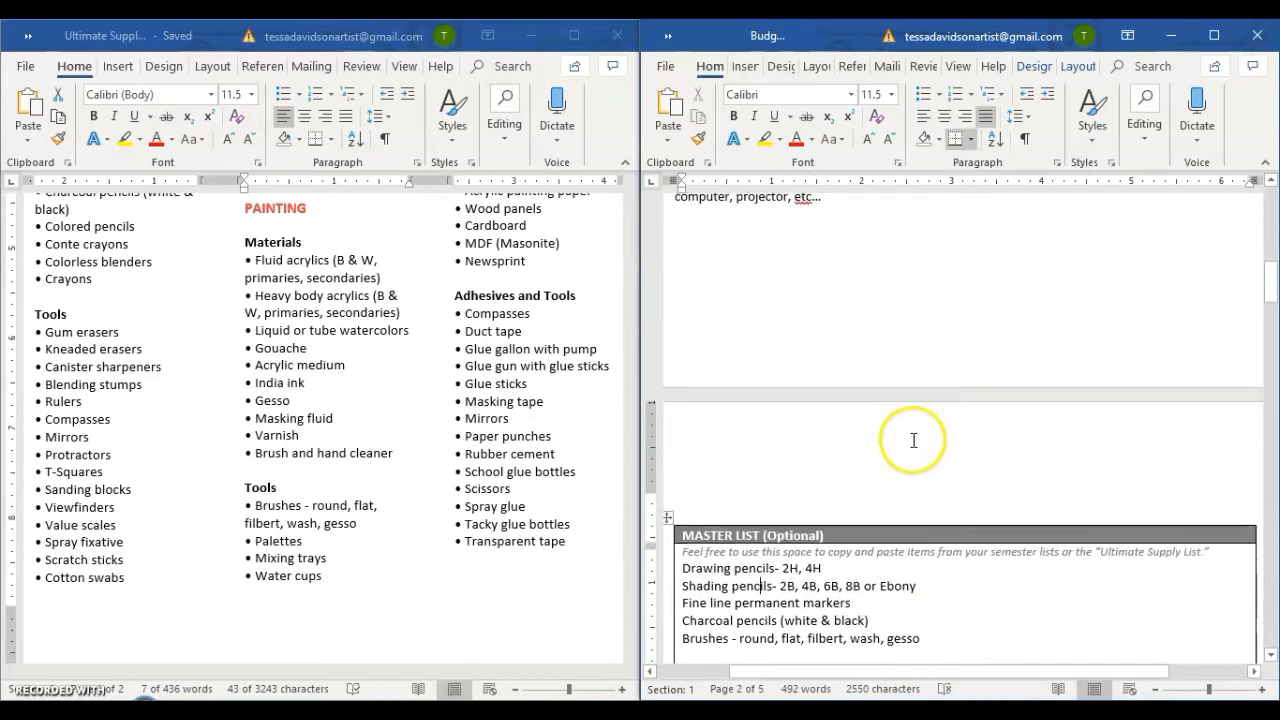
scroll(913, 440, "up", 8)
scroll(914, 436, "down", 13)
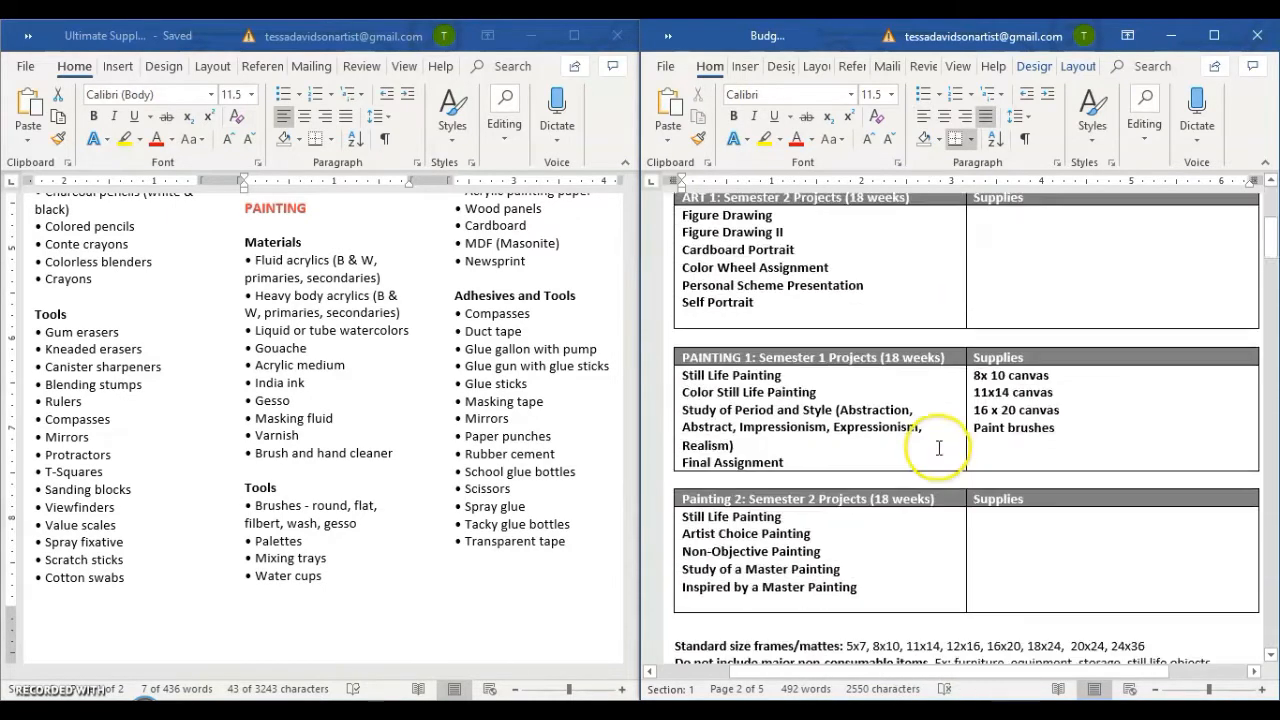
scroll(910, 457, "down", 9)
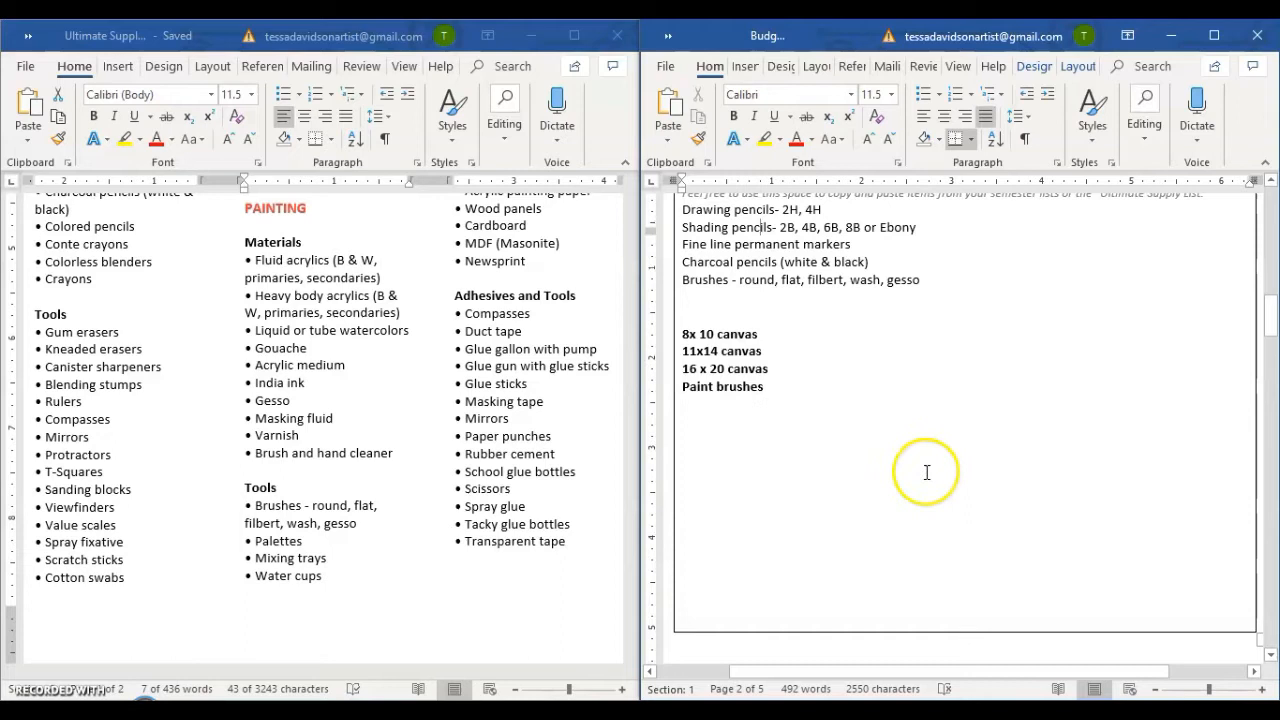
scroll(764, 418, "up", 4)
left_click(1214, 35)
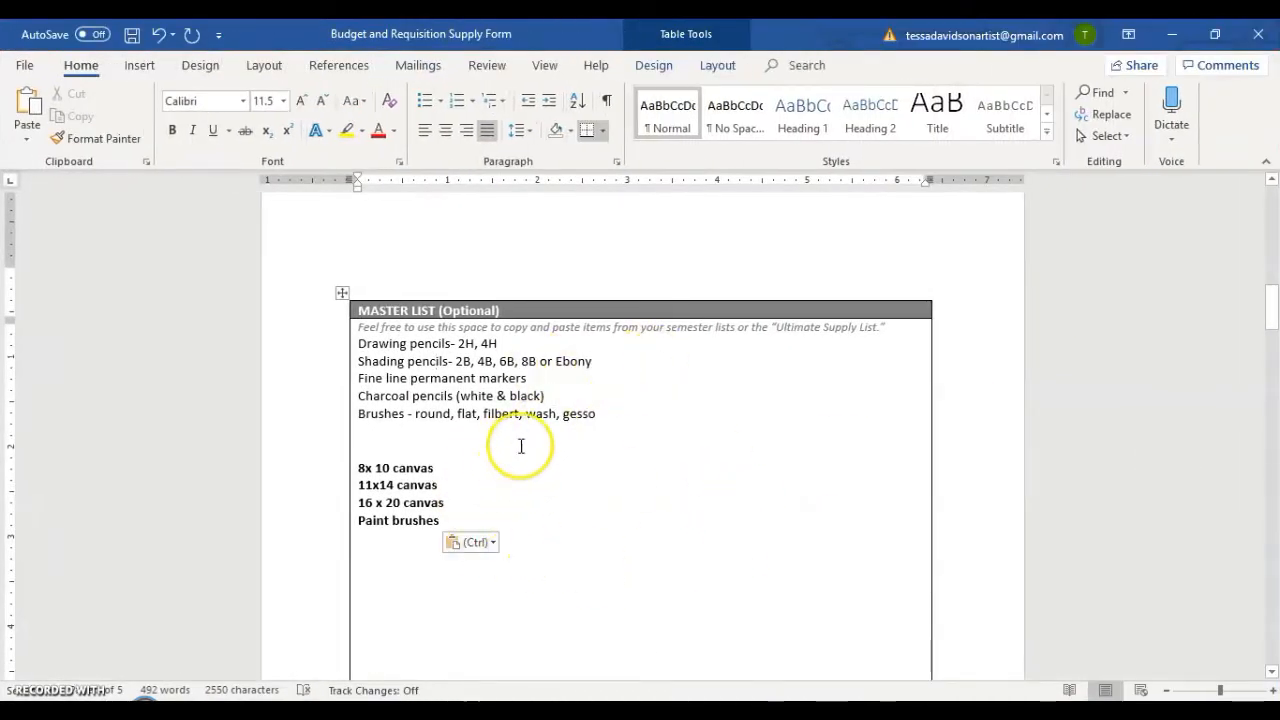
Review the supplies gathered in the Master List from the Ultimate Supply List and the semester list.
scroll(735, 548, "down", 3)
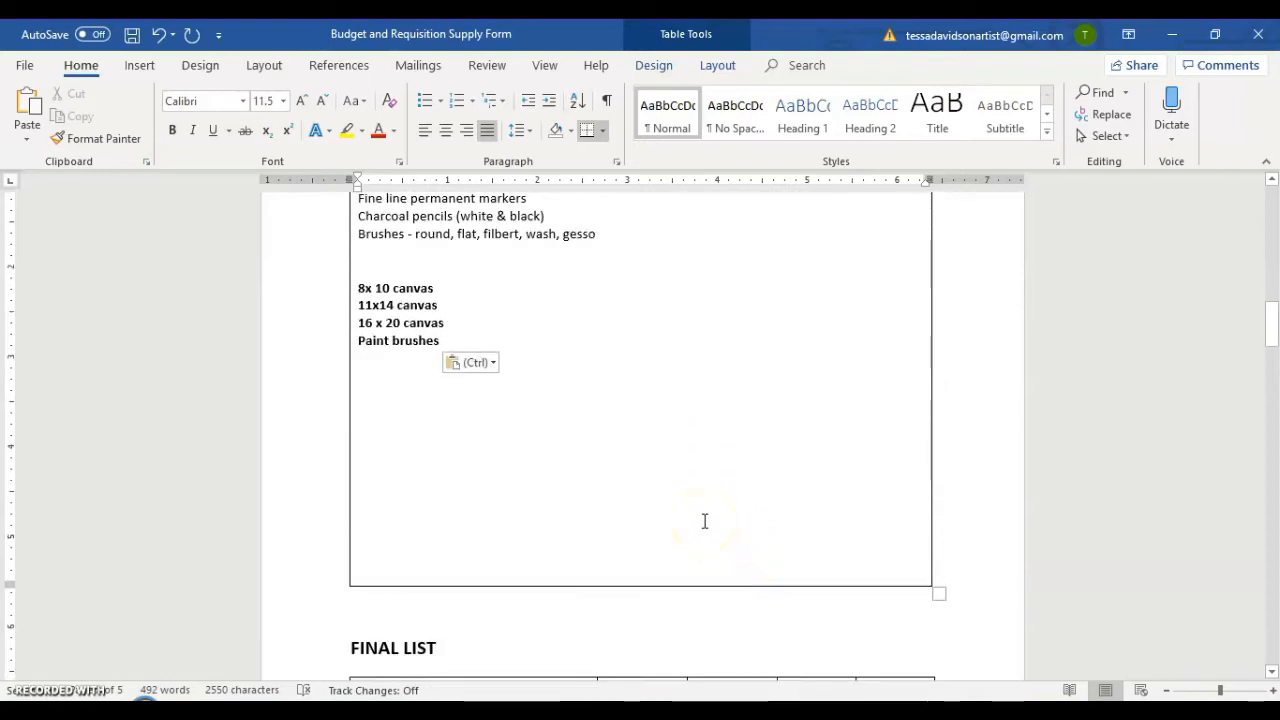
scroll(704, 521, "up", 3)
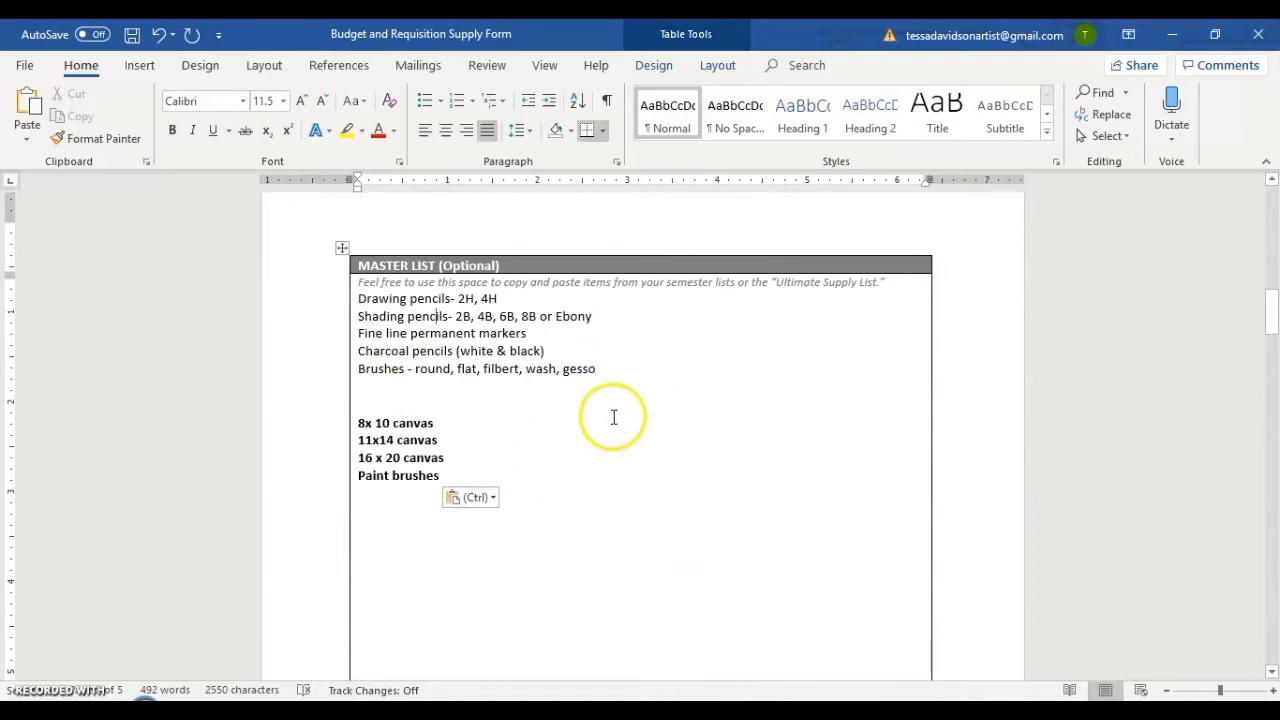
scroll(614, 417, "down", 2)
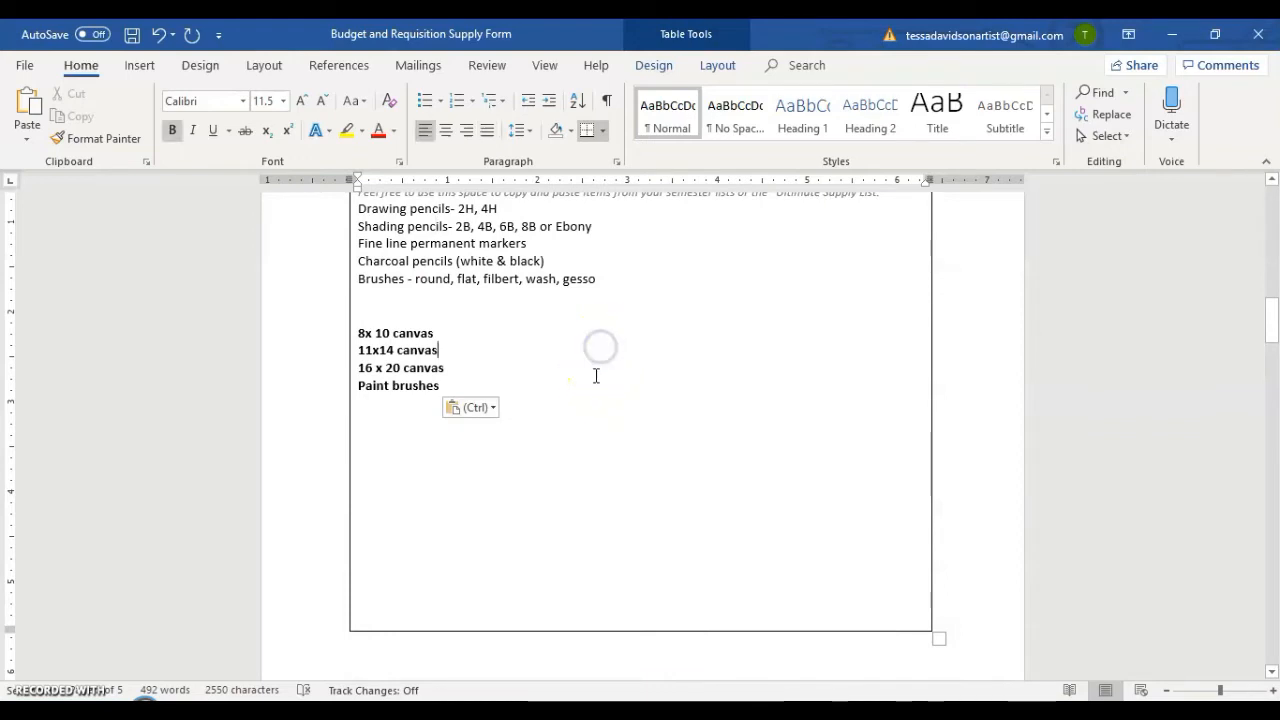
scroll(600, 410, "up", 2)
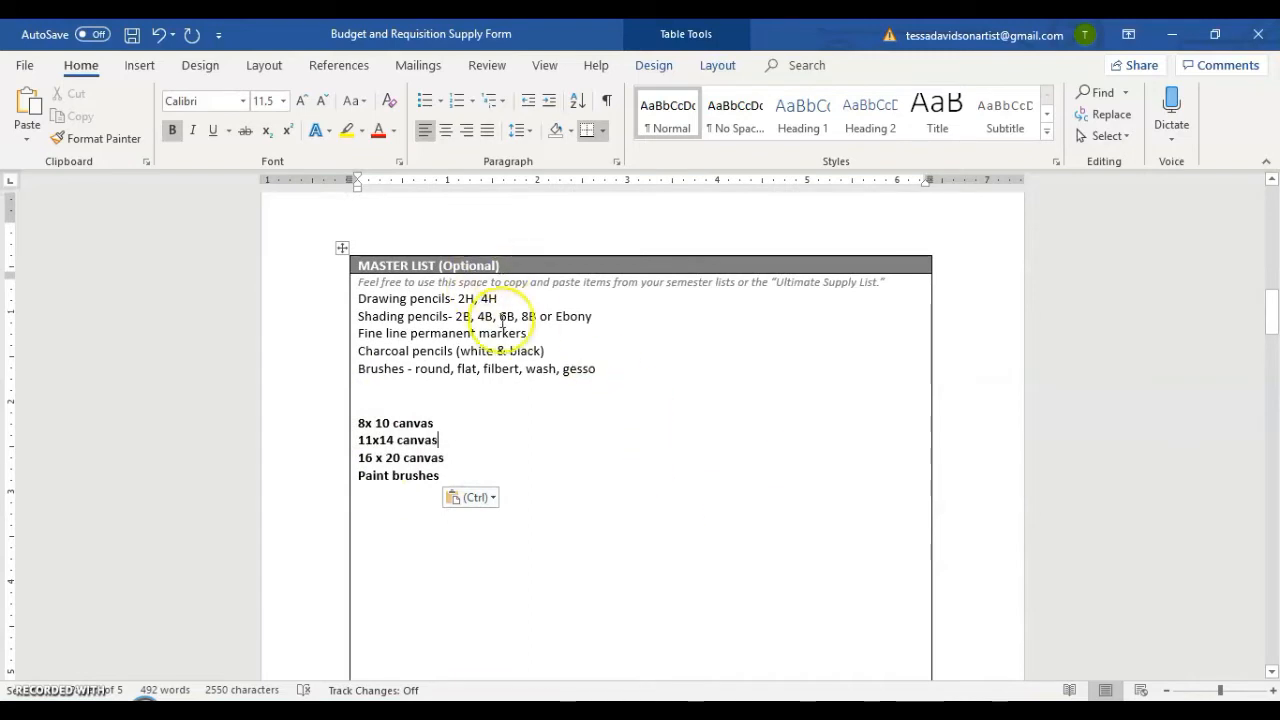
left_click(496, 394)
scroll(496, 394, "down", 5)
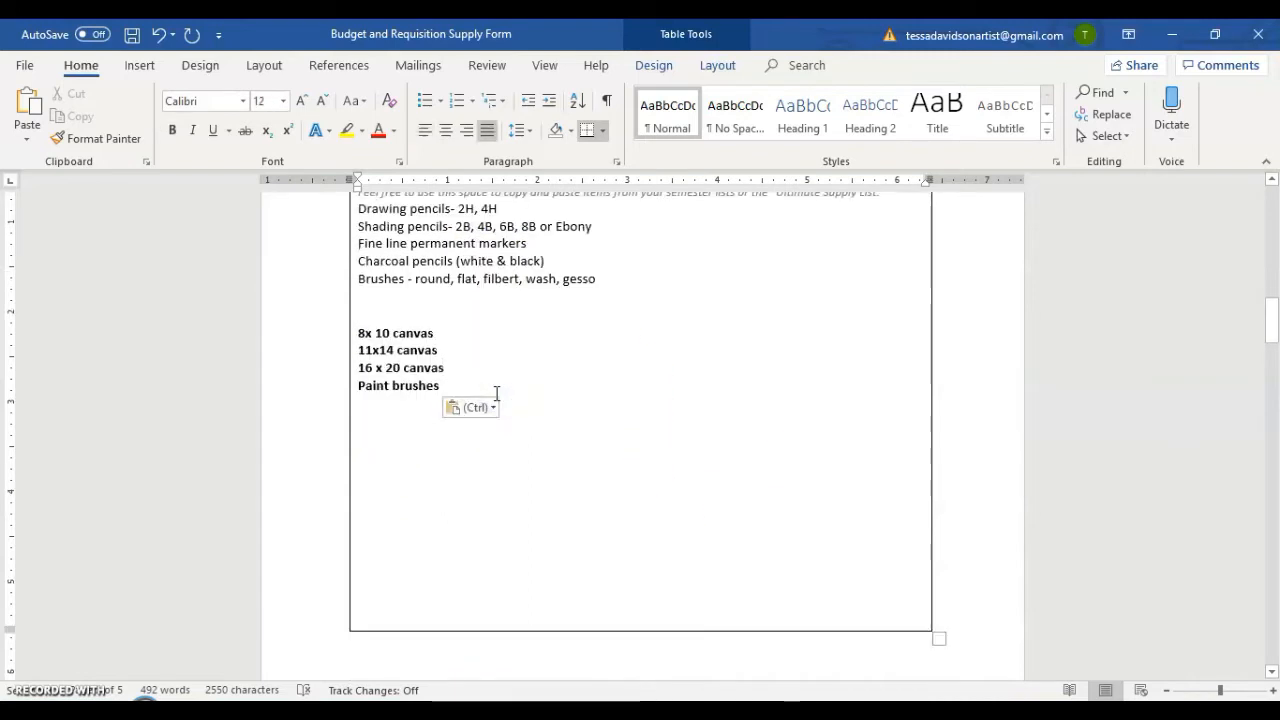
scroll(668, 580, "up", 4)
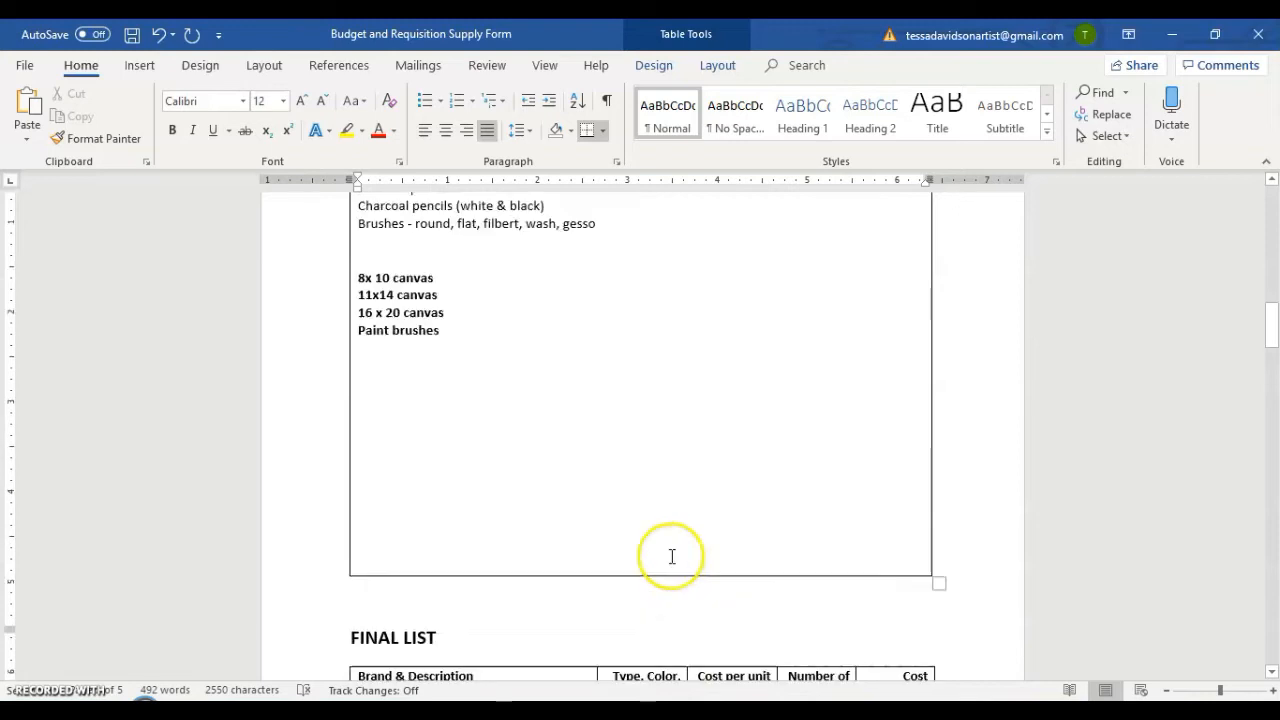
left_click(606, 414)
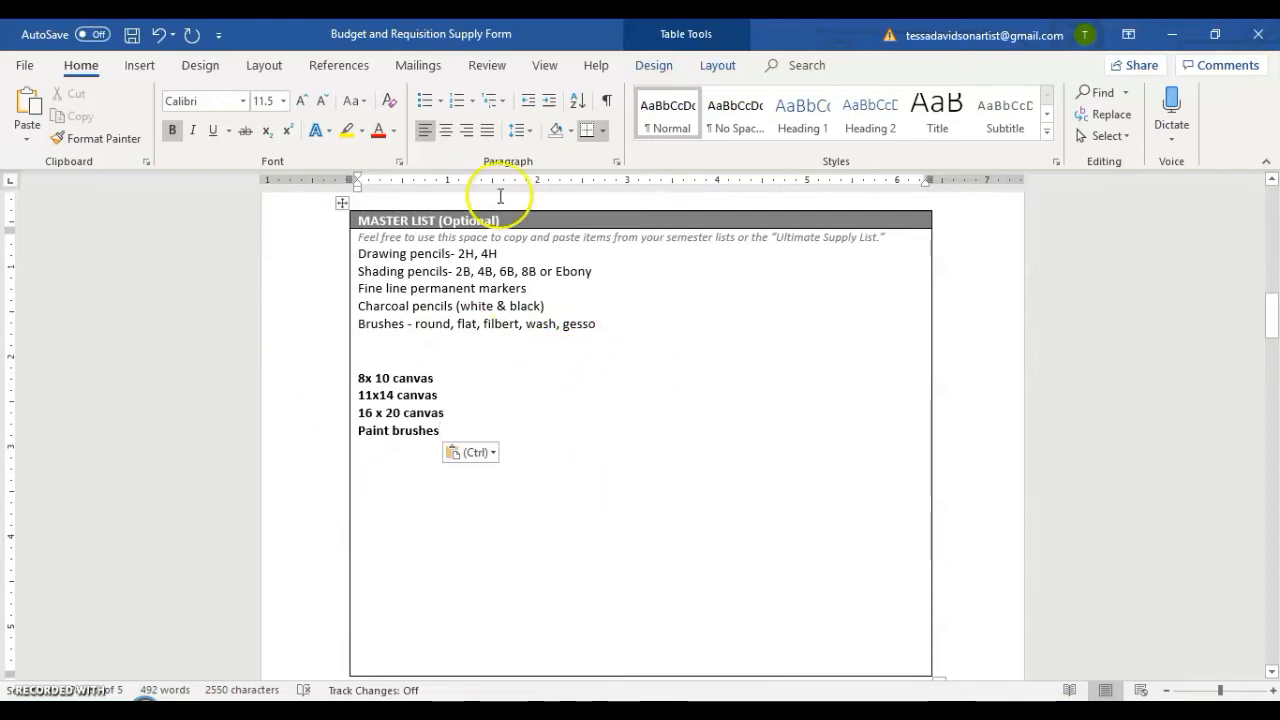
Examine the columns of the Final List table below the Master List.
scroll(670, 415, "down", 6)
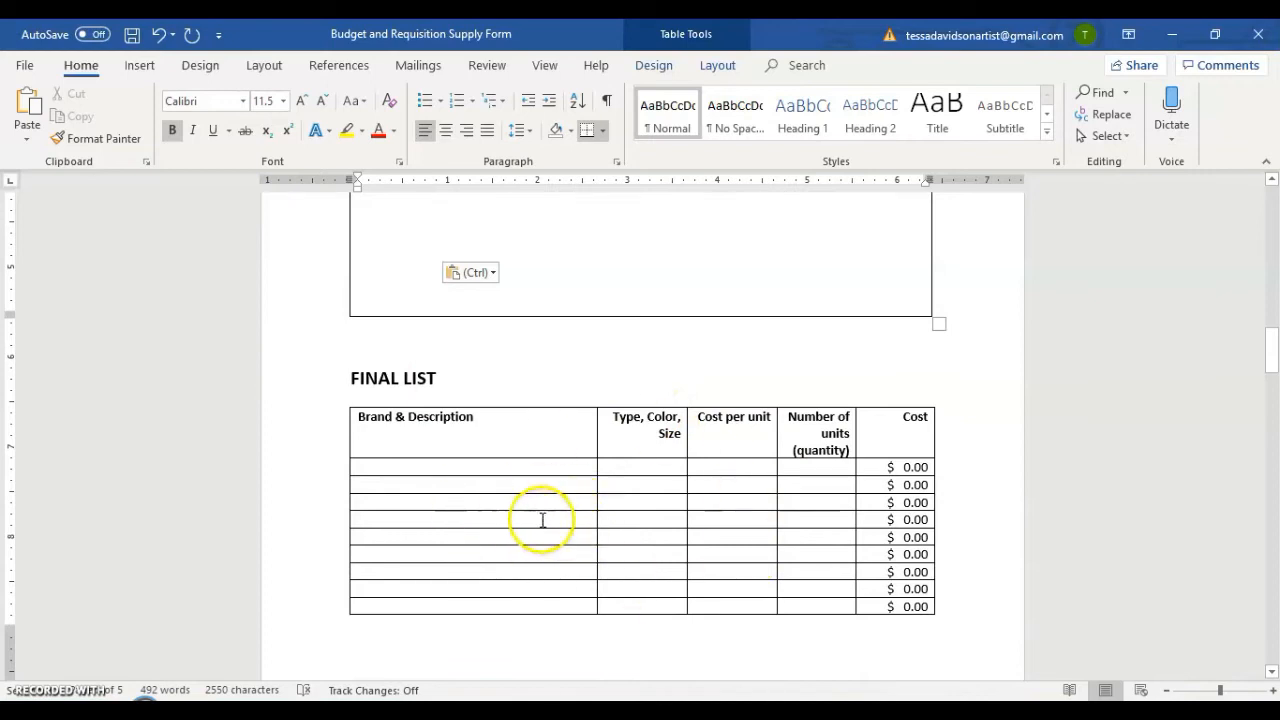
scroll(563, 494, "up", 7)
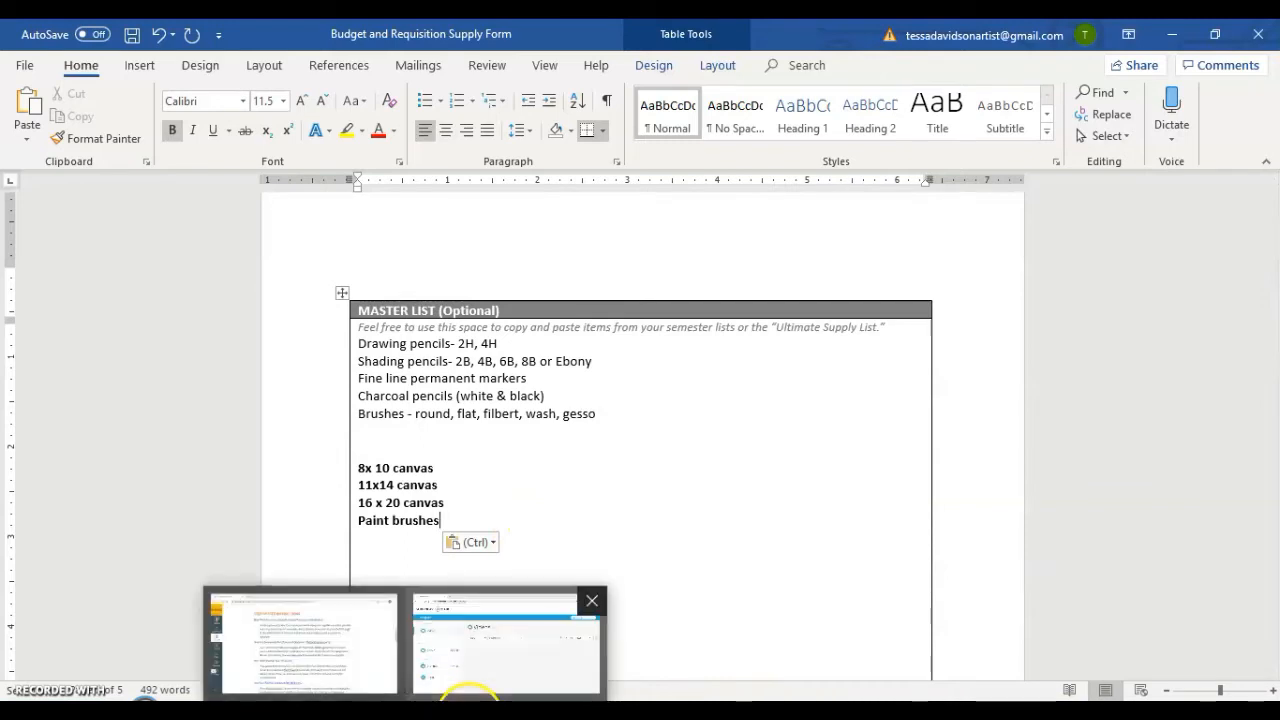
left_click(612, 414)
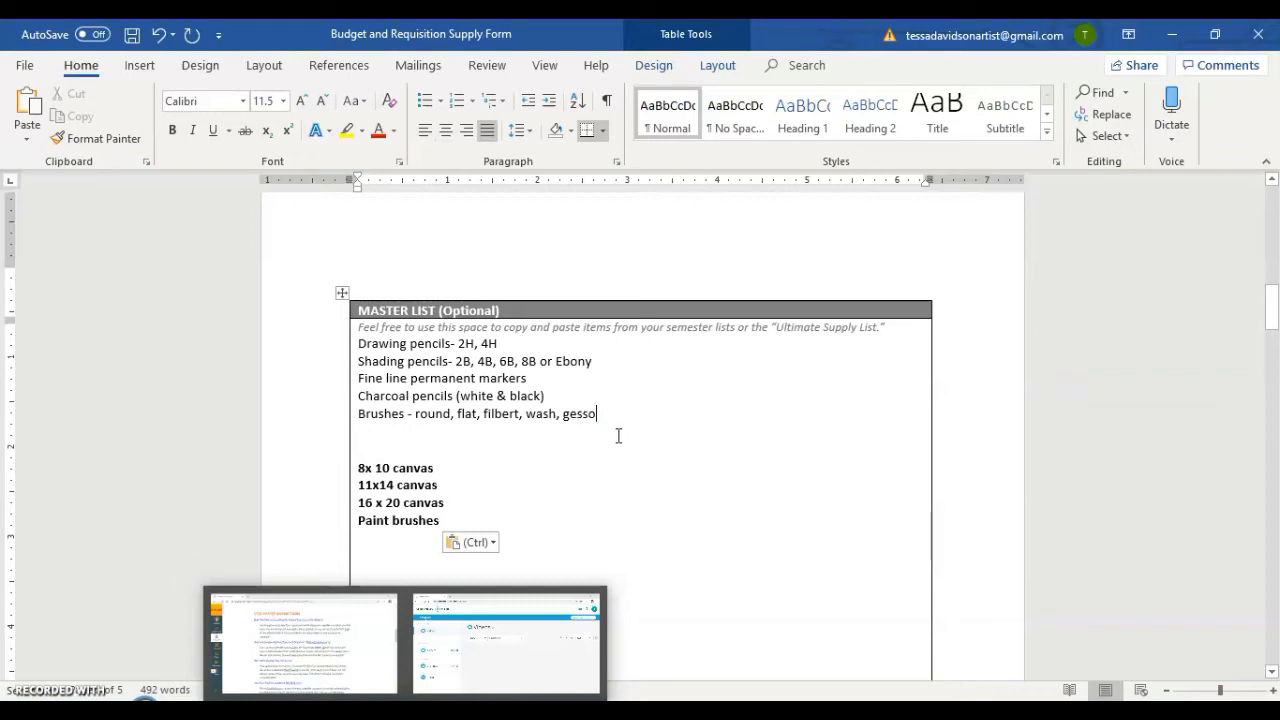
scroll(634, 366, "down", 8)
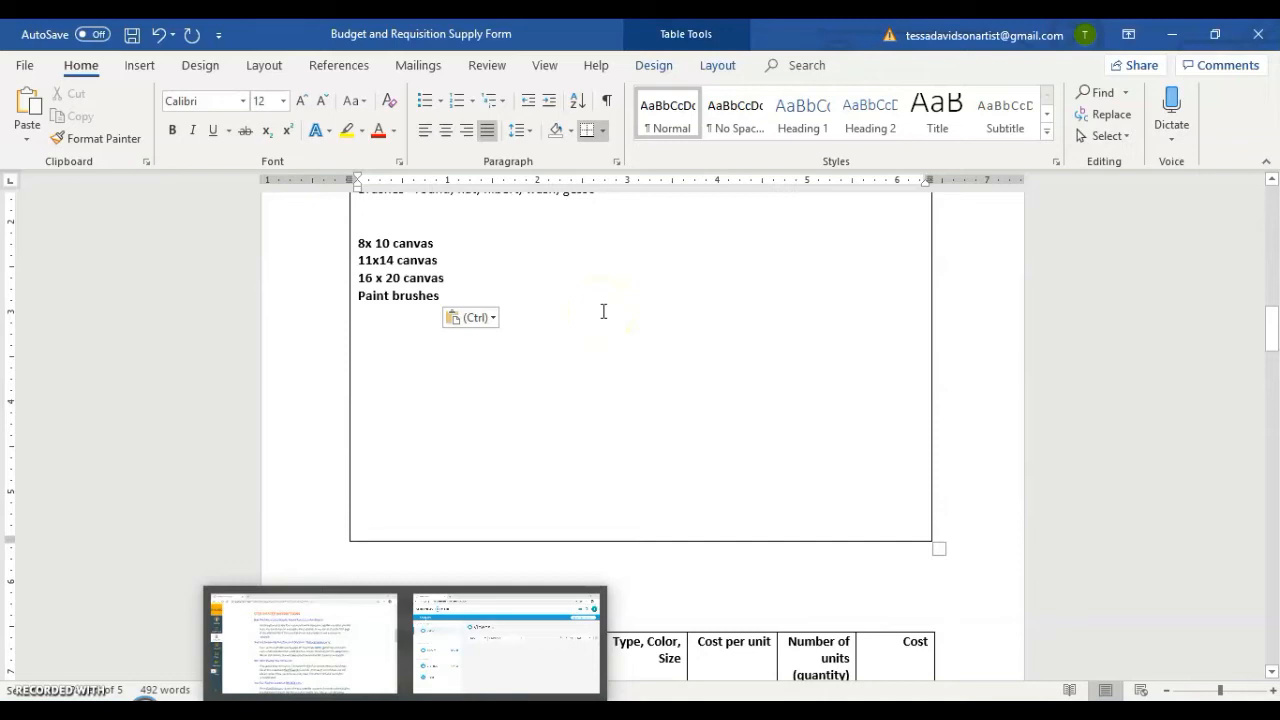
scroll(604, 311, "down", 7)
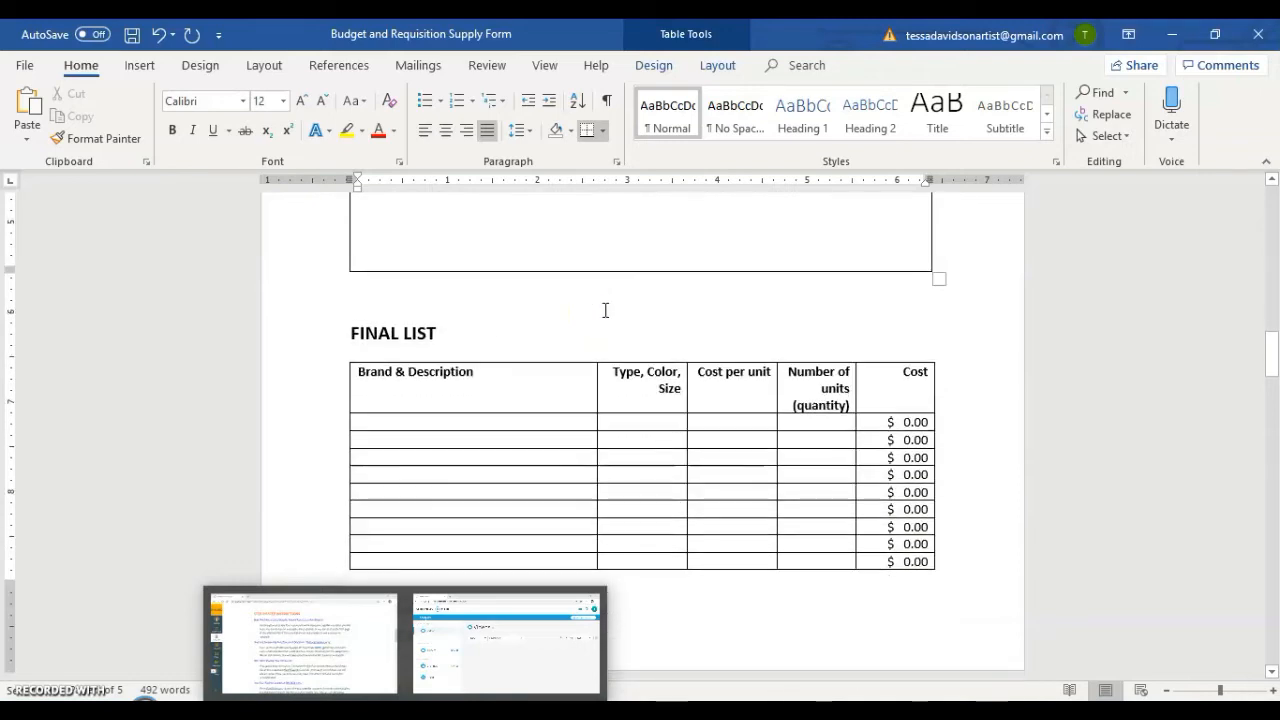
left_click(551, 331)
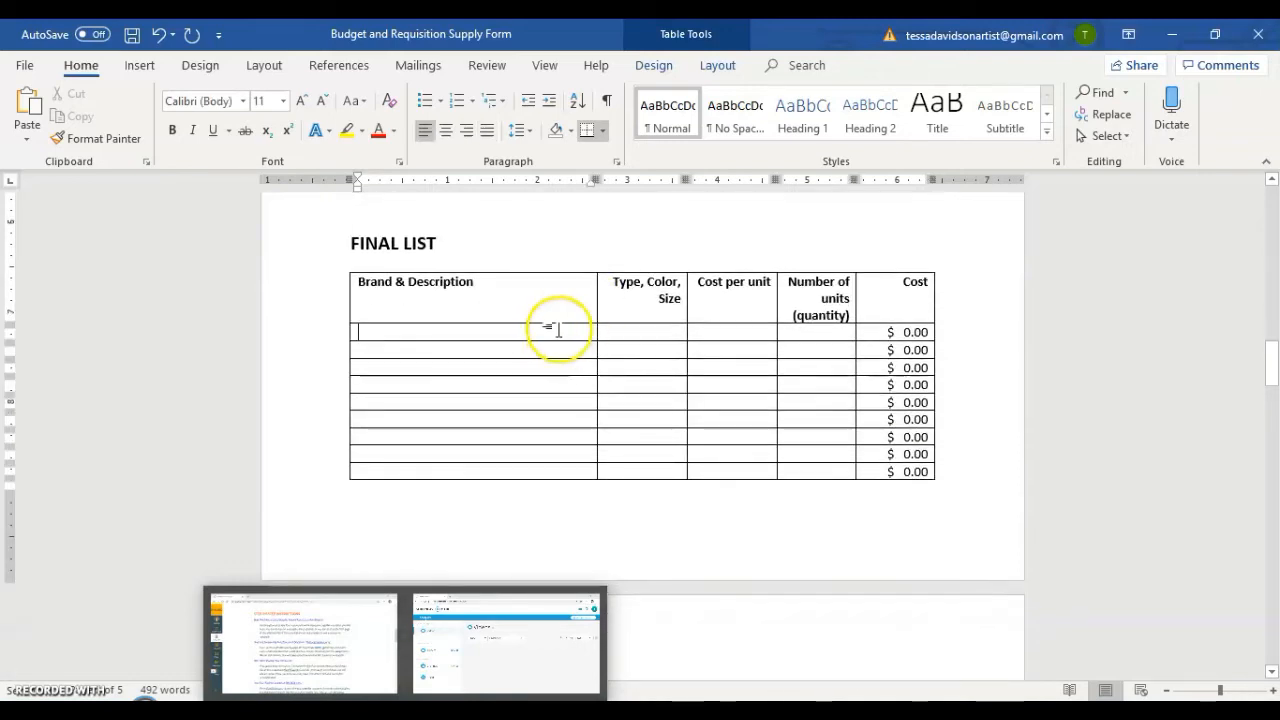
scroll(605, 283, "up", 3)
left_click(610, 272)
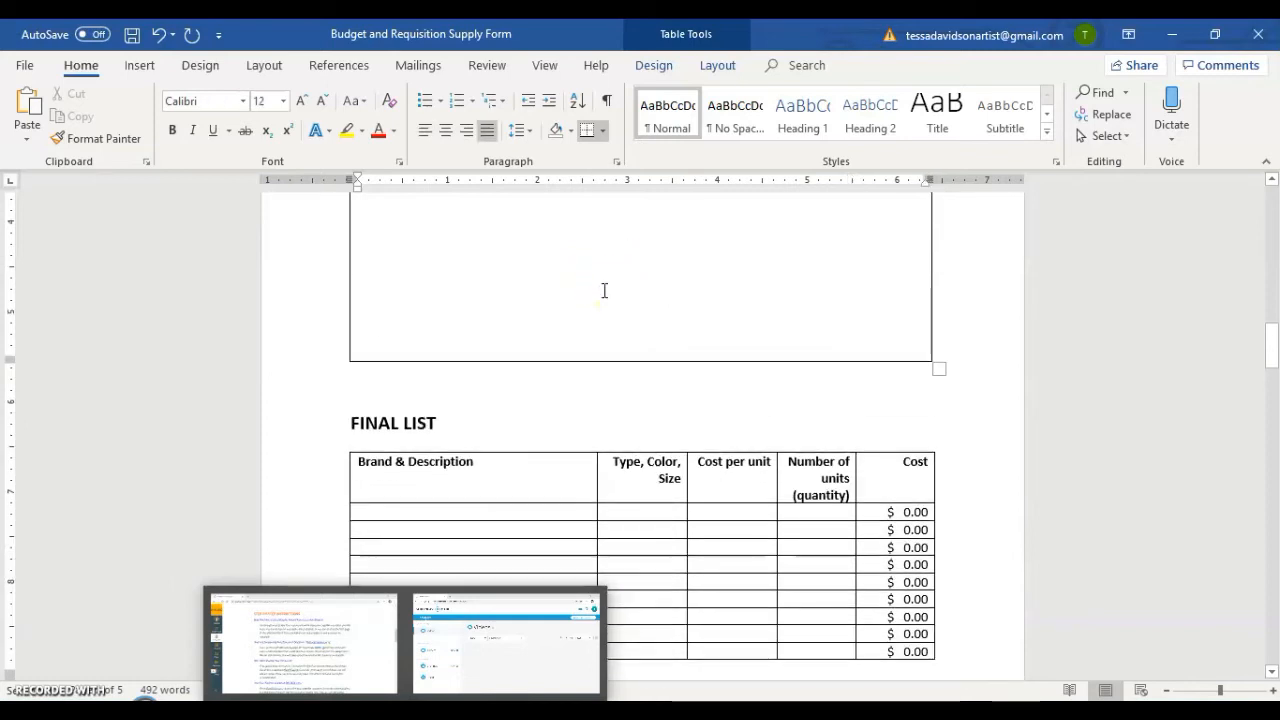
left_click(583, 281)
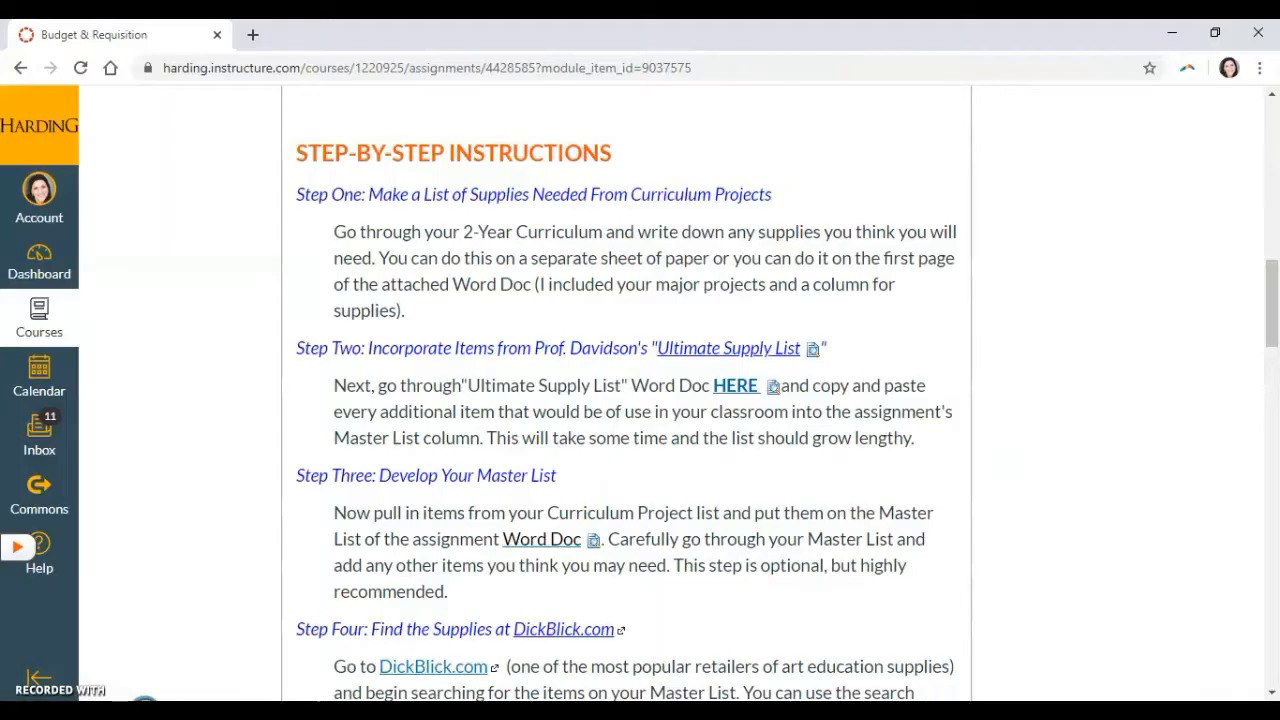
Switch to the Budget & Requisition assignment page in the browser and open the DickBlick.com link from Step Four.
scroll(514, 257, "up", 15)
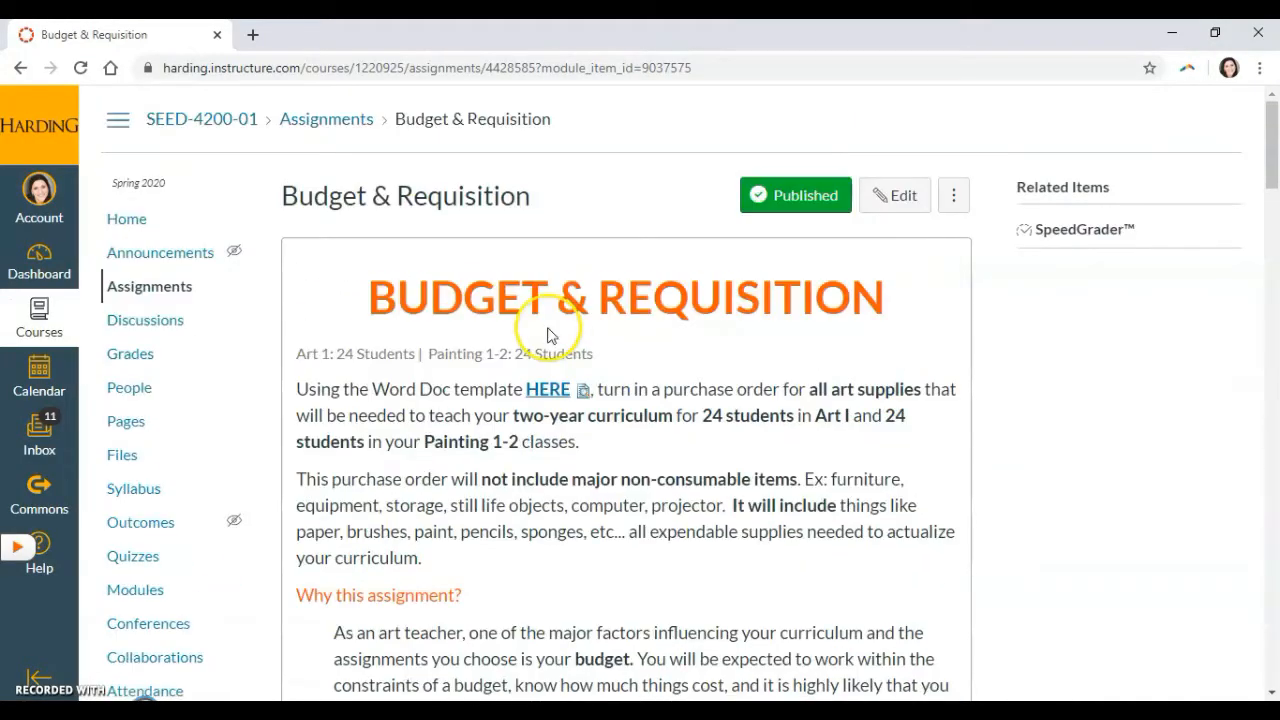
scroll(634, 468, "down", 9)
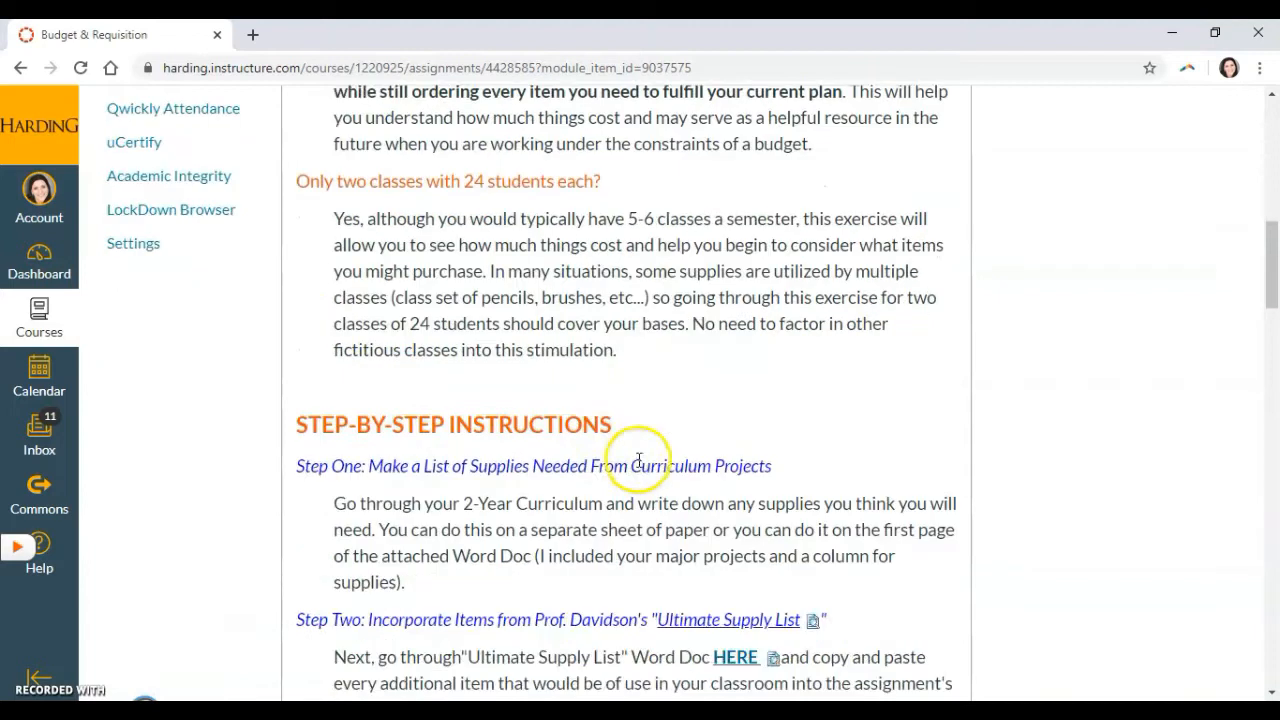
scroll(638, 460, "down", 5)
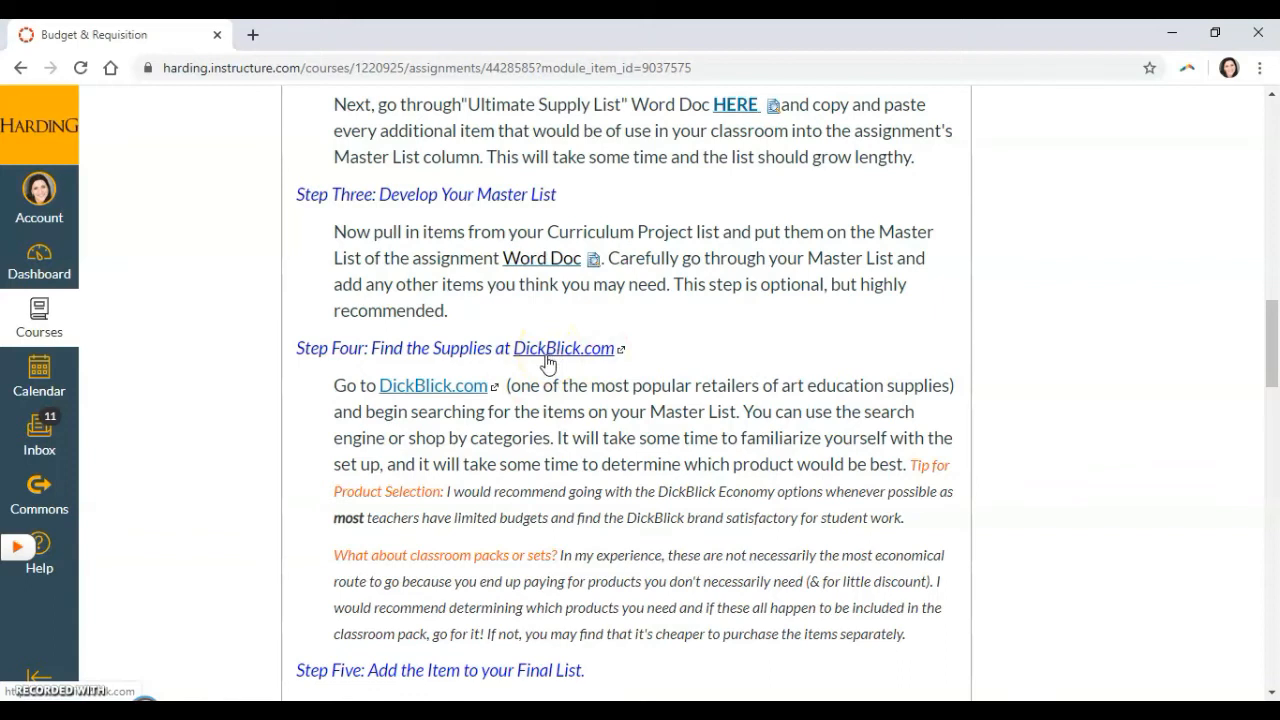
left_click(443, 388)
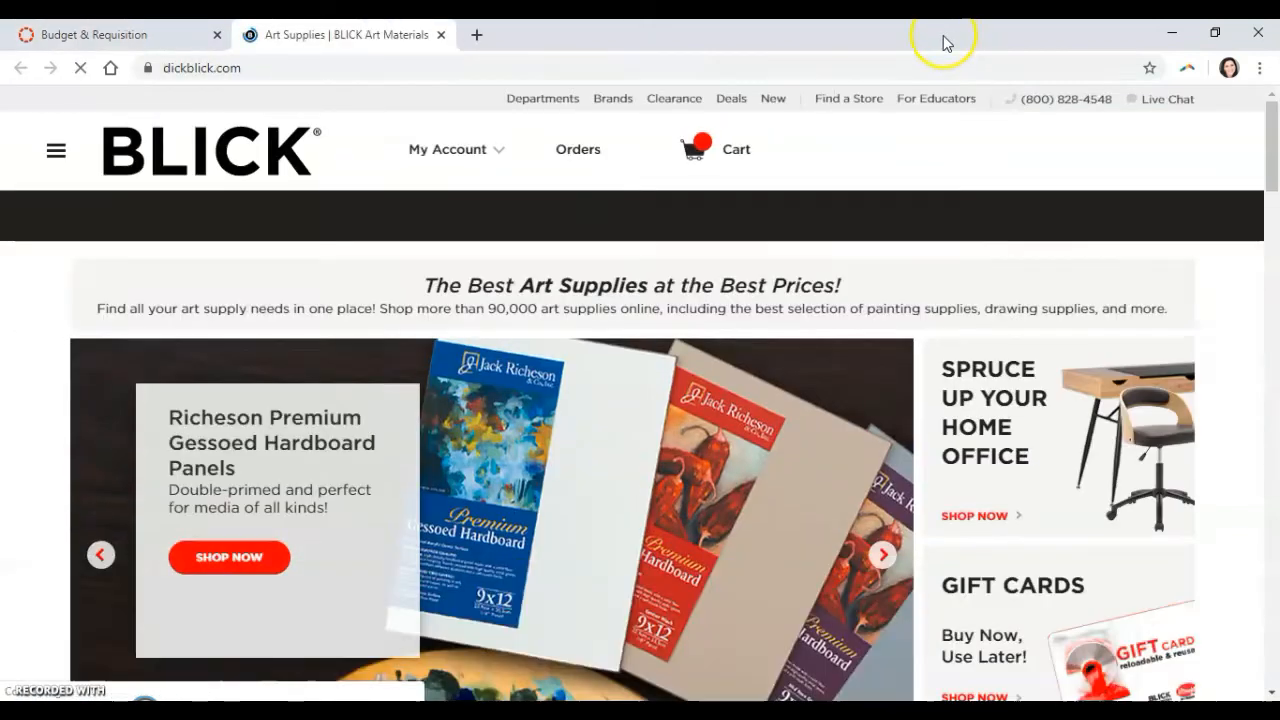
Arrange the Blick website and the requisition form side by side, with the Final List table in view.
left_click_drag(949, 37, 2, 100)
left_click(946, 260)
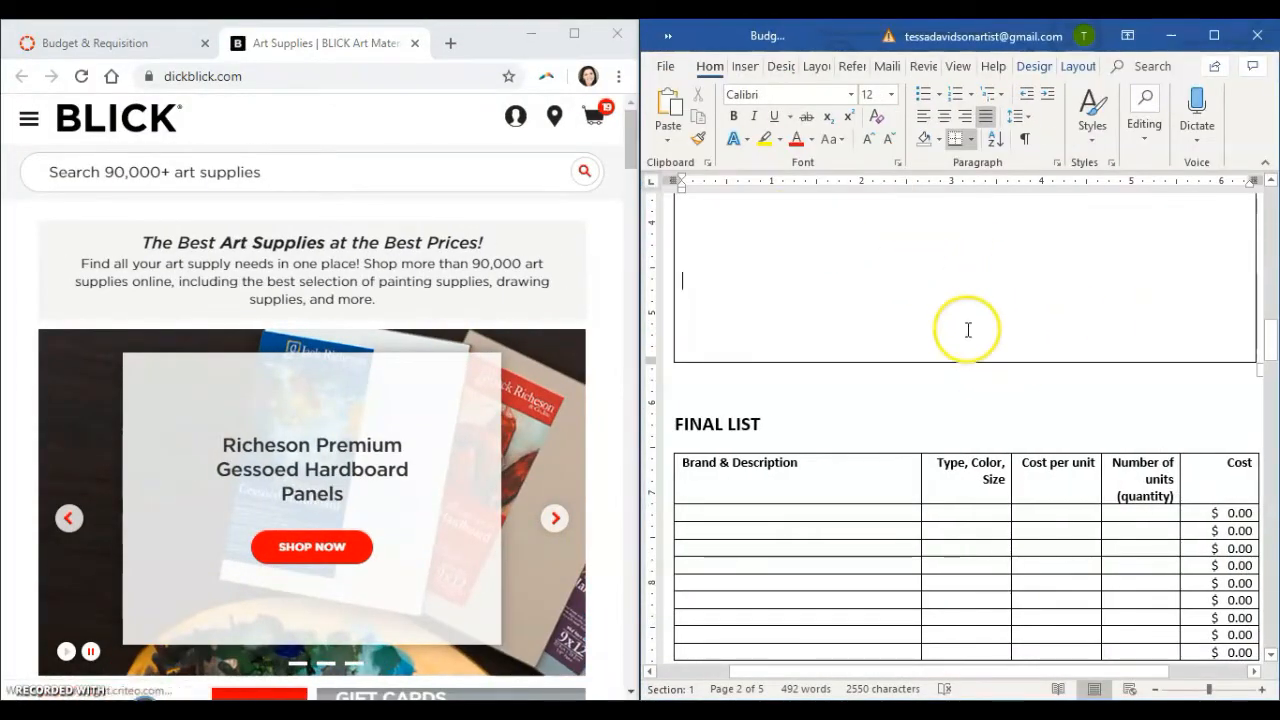
scroll(899, 413, "down", 3)
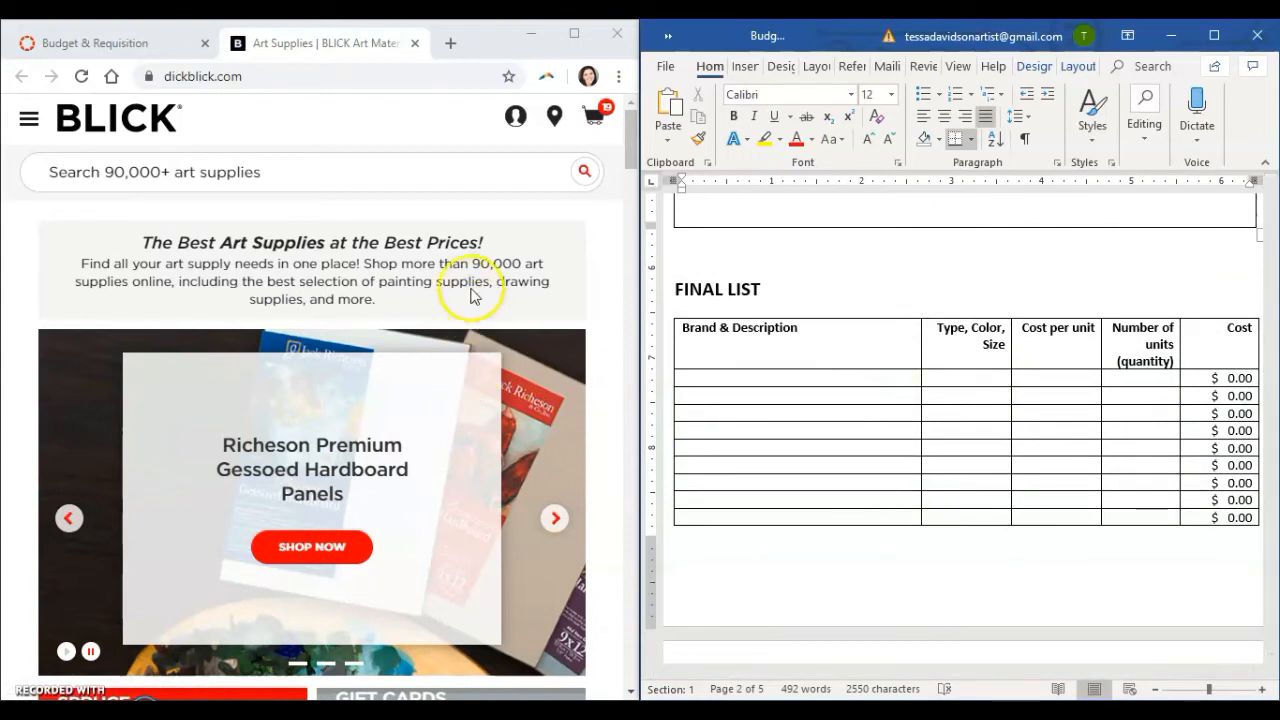
Look over the Blick homepage and pick out "Charcoal pencils (white & black)" in the Master List.
scroll(462, 275, "down", 3)
scroll(491, 343, "down", 5)
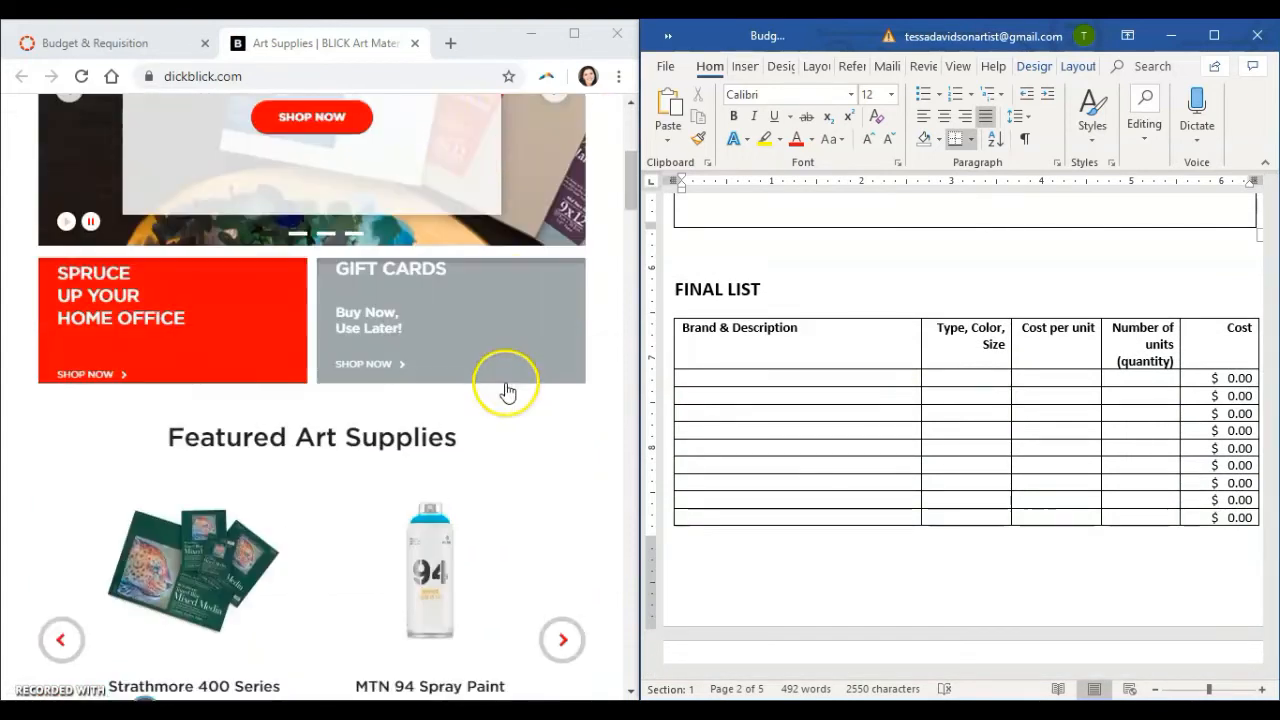
scroll(505, 381, "up", 8)
scroll(866, 344, "up", 8)
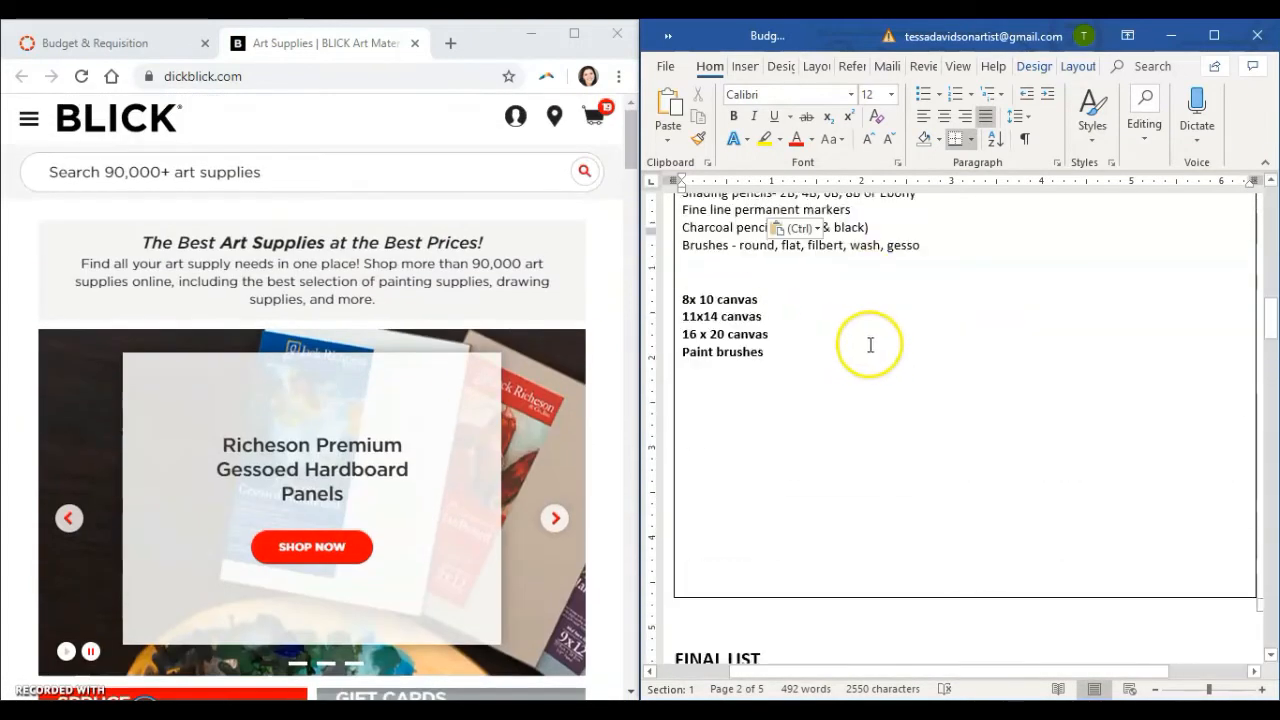
scroll(870, 346, "up", 1)
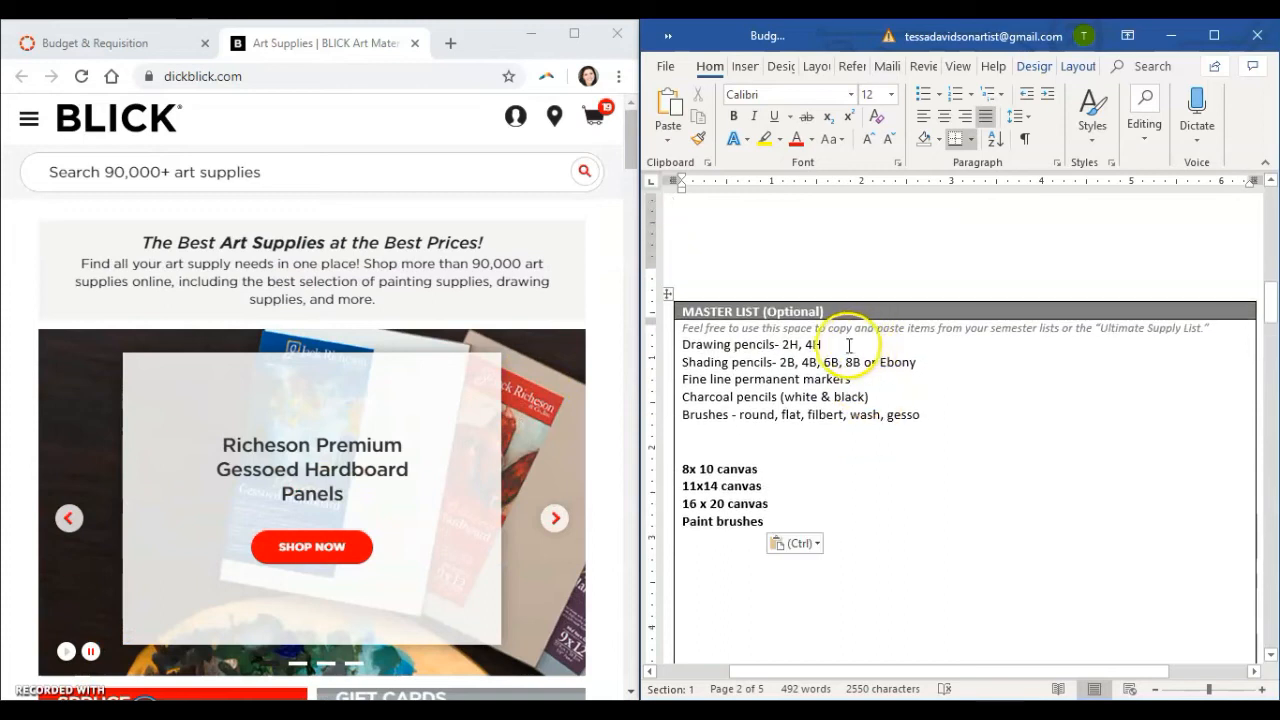
left_click_drag(903, 397, 694, 398)
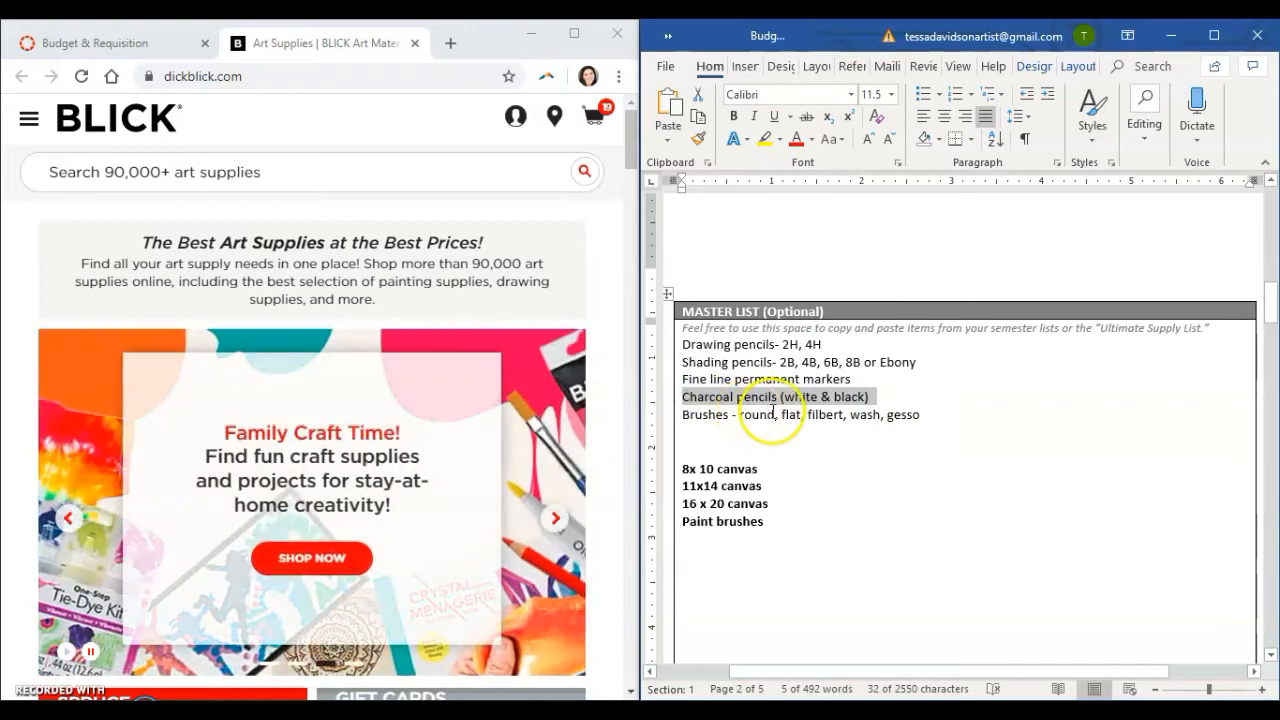
Maximize the Blick site, open the Charcoal and Graphite category under Drawing & Illustration, and look over its subcategories.
left_click(576, 35)
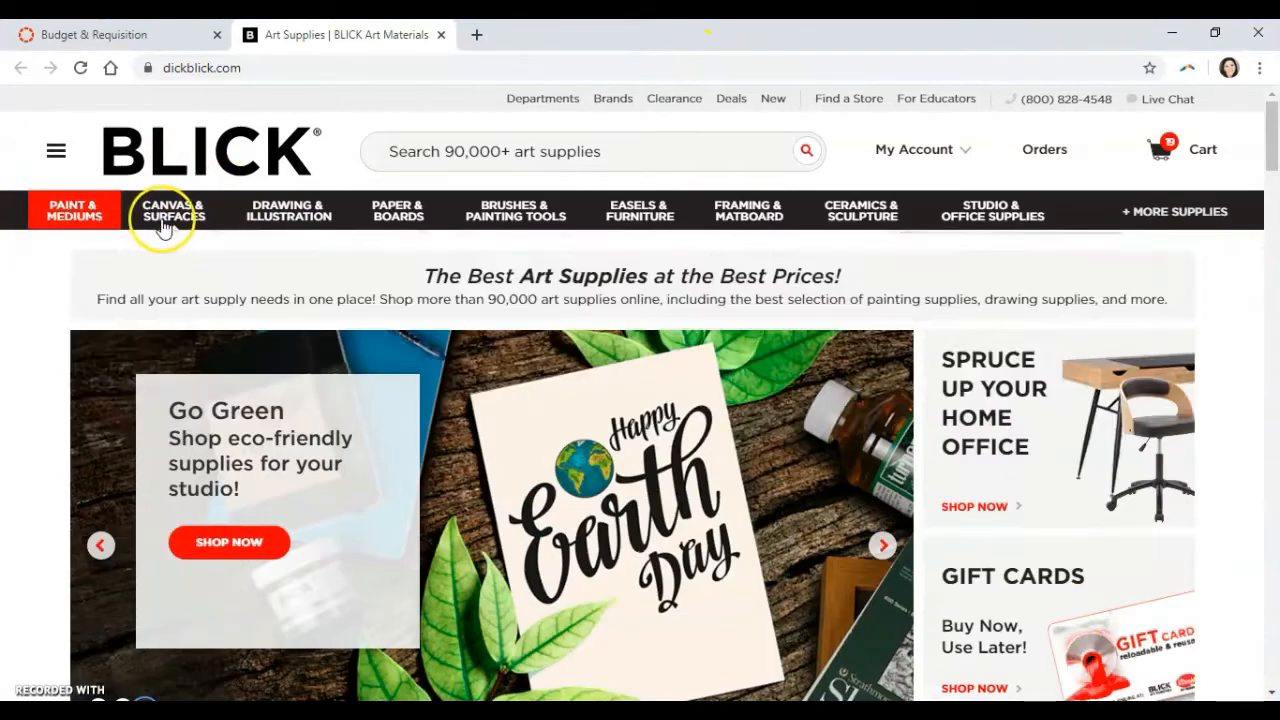
mouse_move(155, 228)
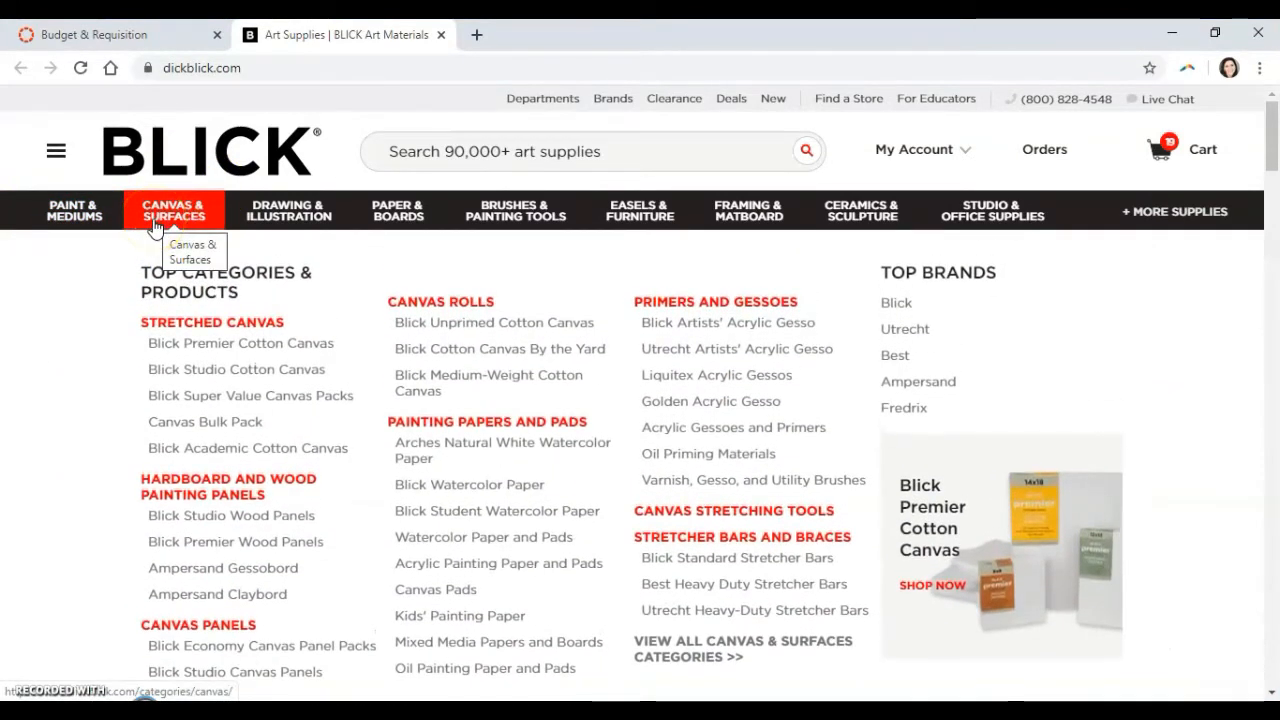
left_click(266, 223)
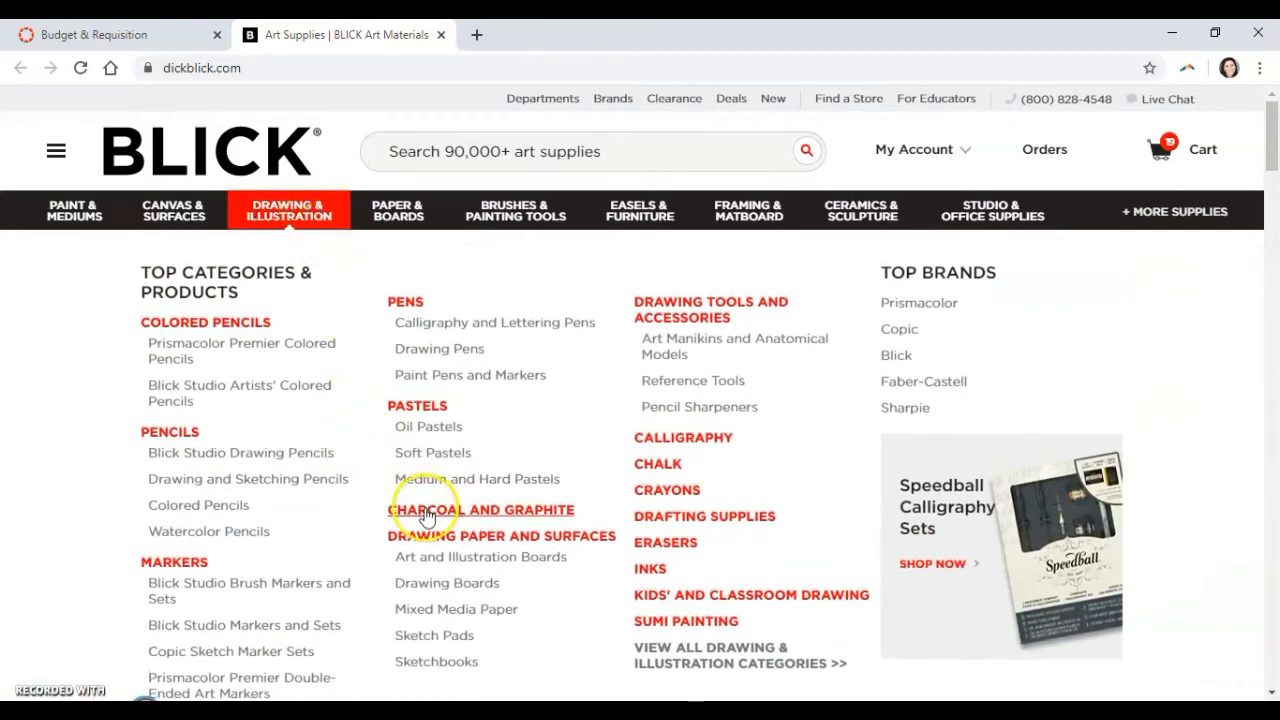
left_click(425, 512)
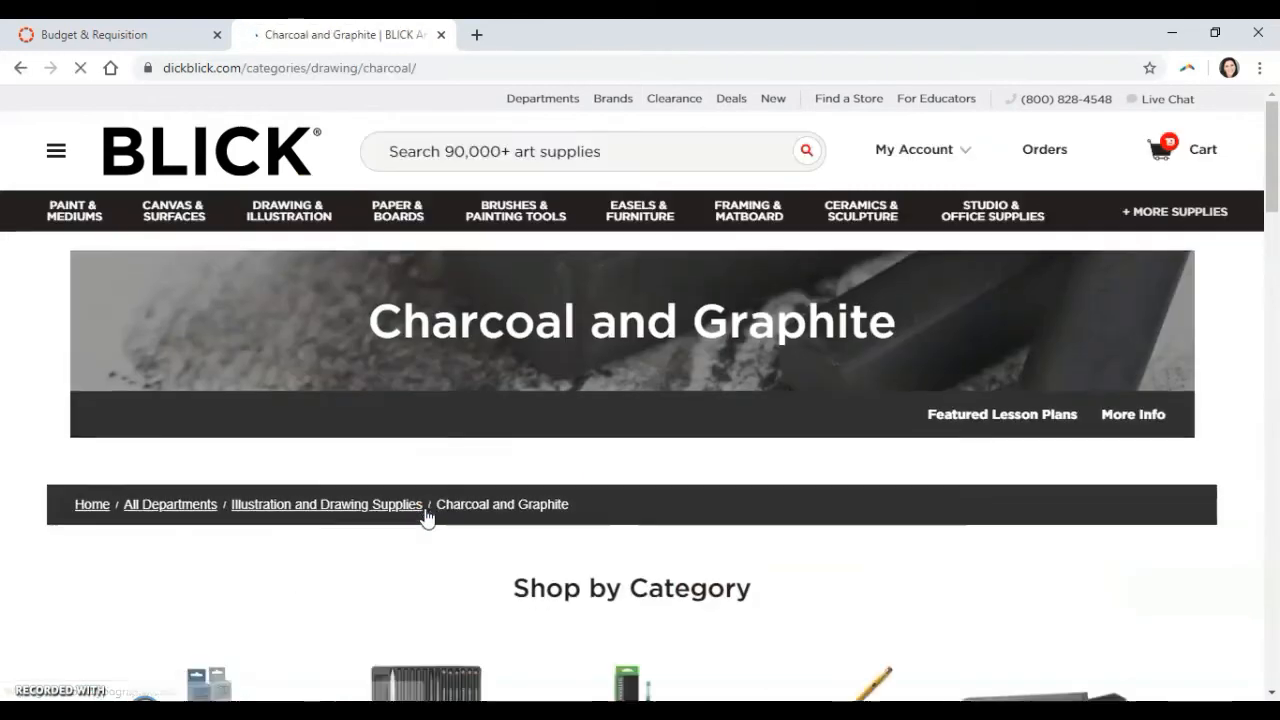
scroll(575, 447, "down", 3)
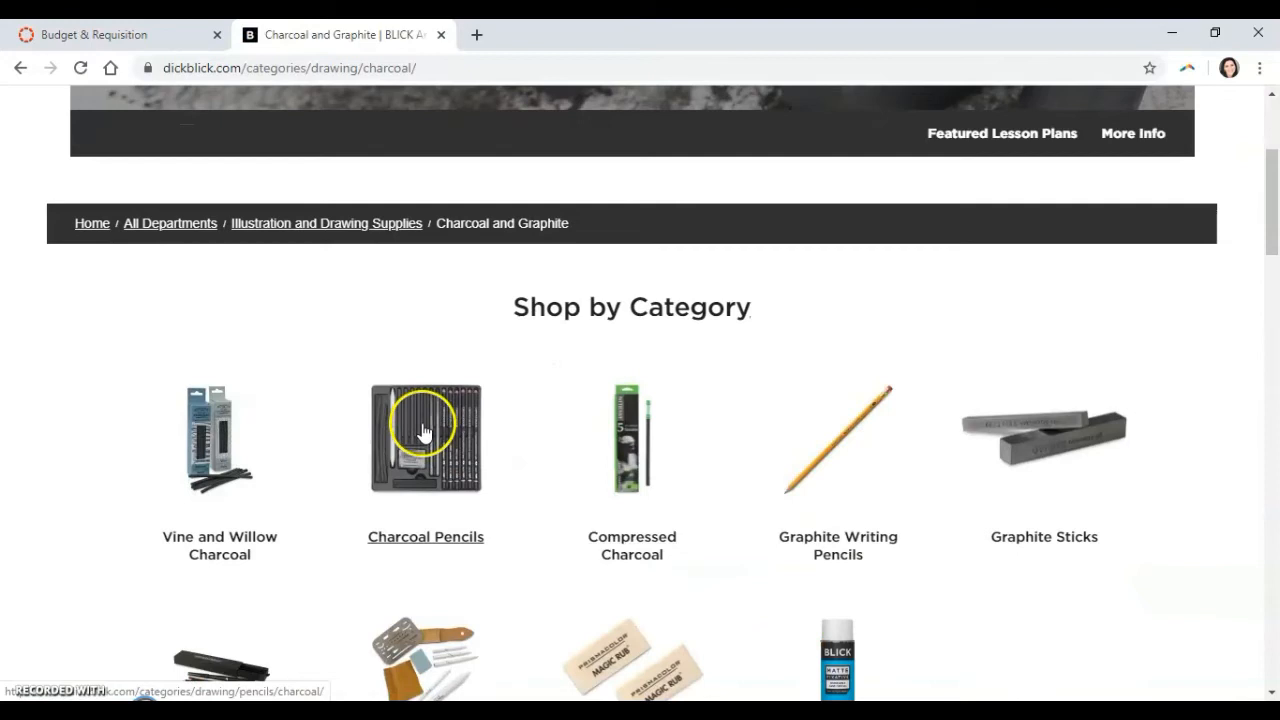
scroll(425, 423, "down", 2)
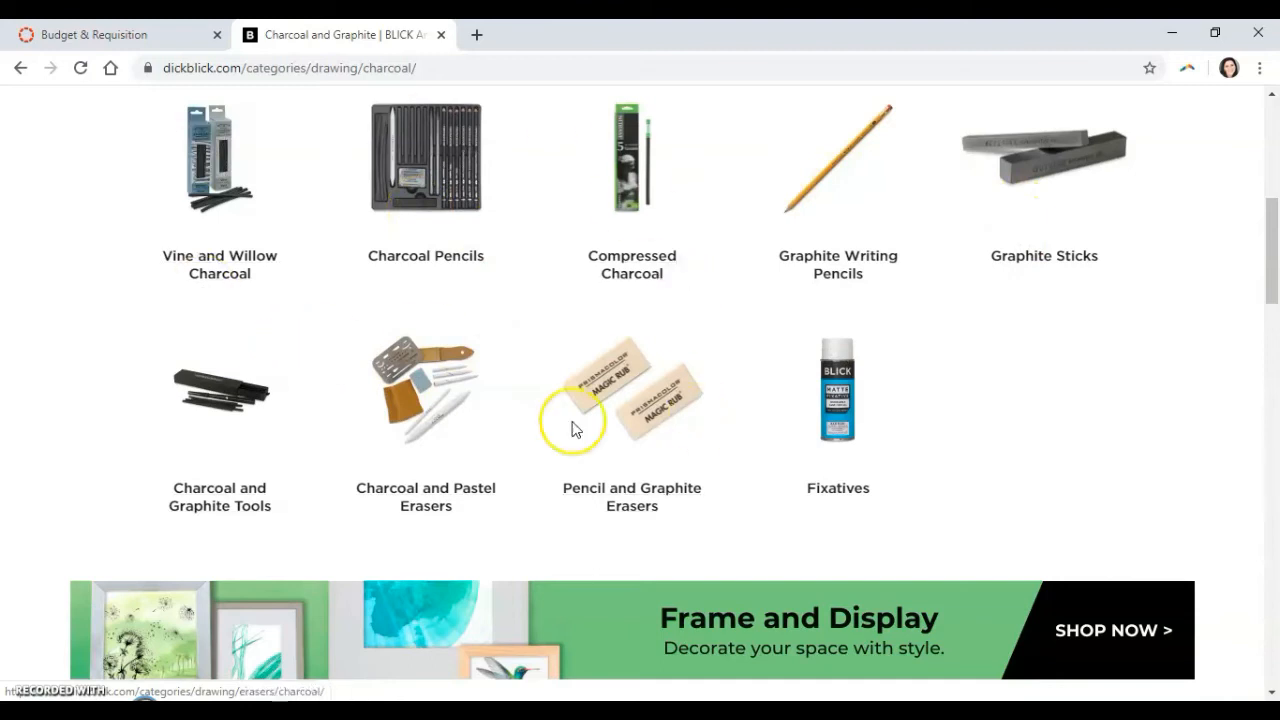
Search the Blick site for charcoal pencils.
scroll(716, 343, "up", 3)
scroll(716, 343, "up", 3)
left_click(528, 156)
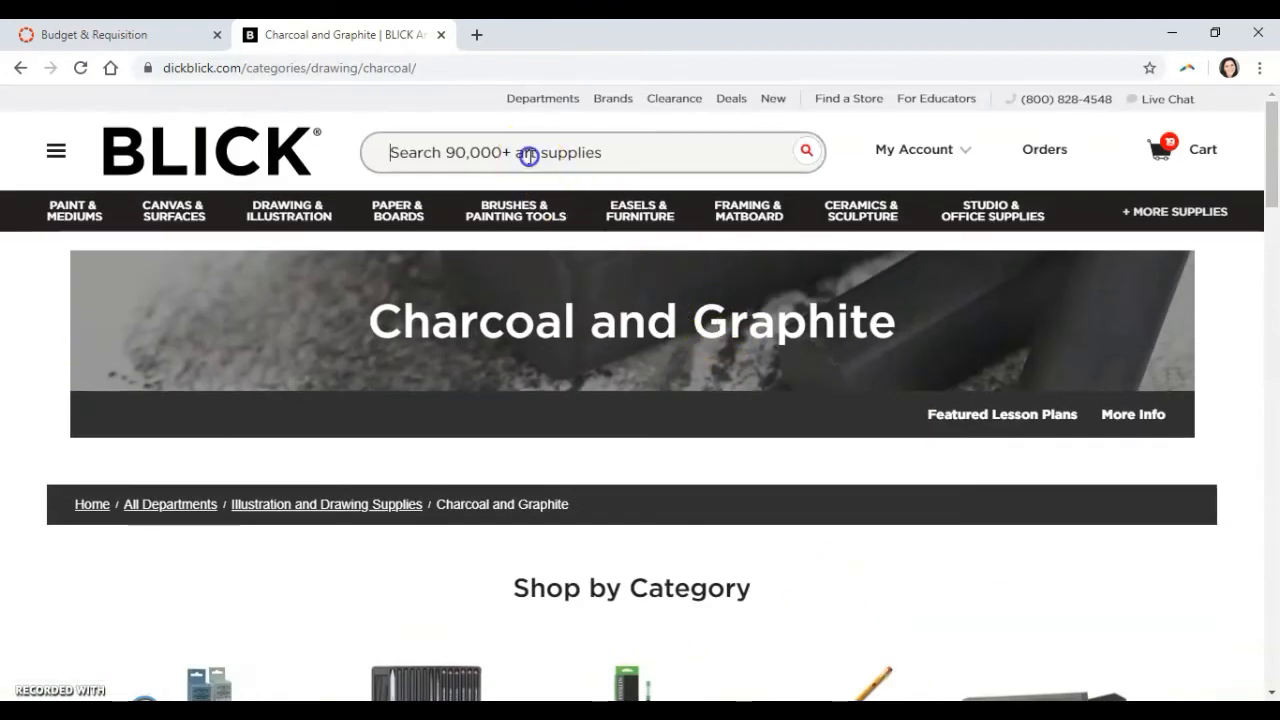
type("cha")
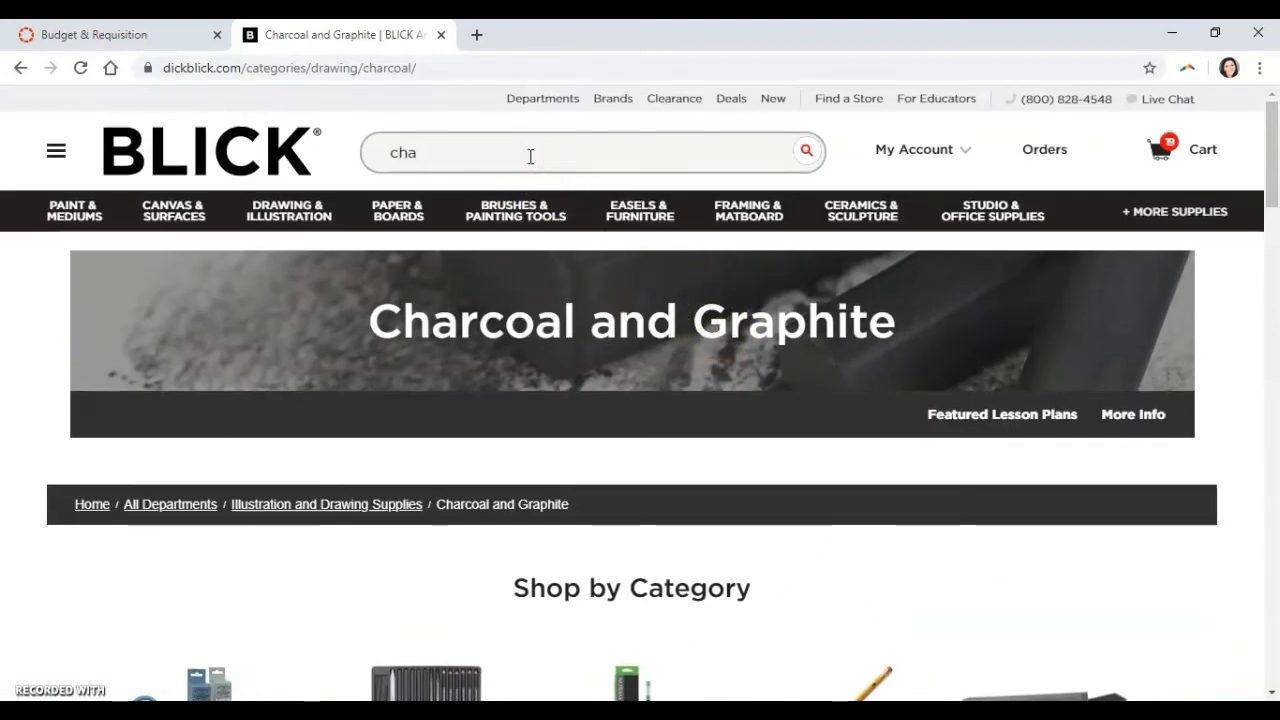
type("rcoal")
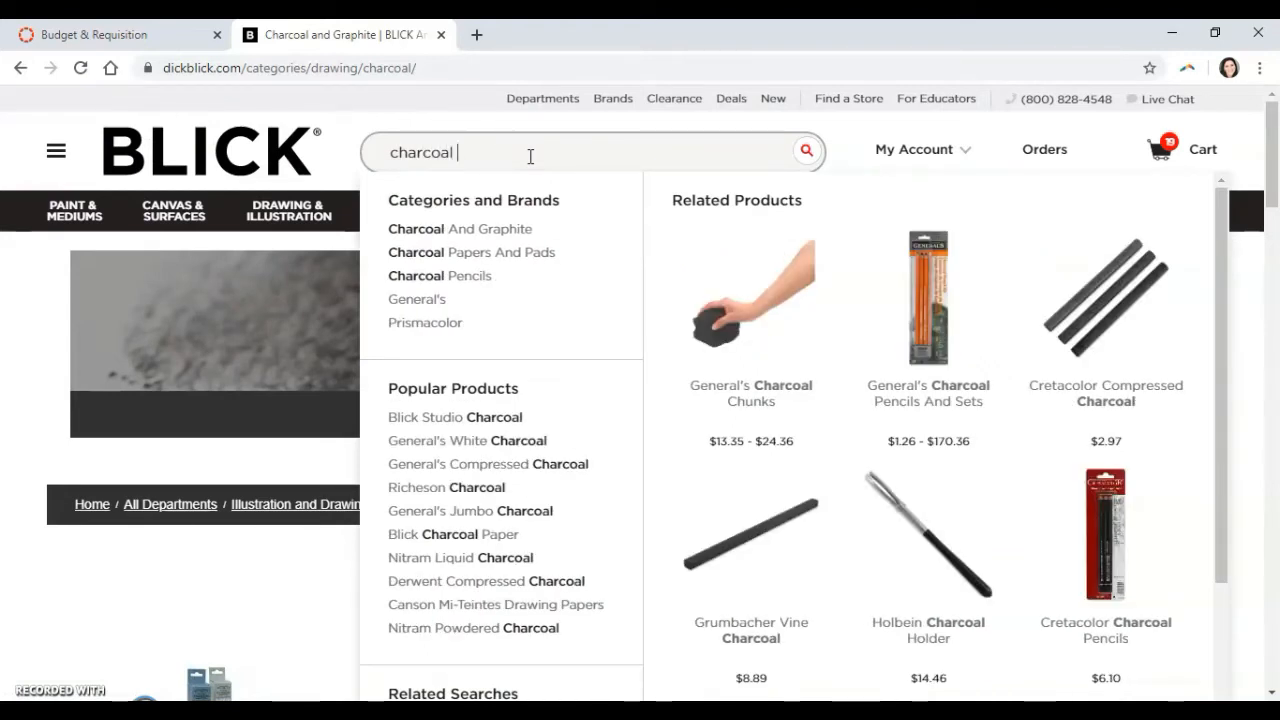
type("ils")
key("Return")
Look through the best-selling and full charcoal pencil product lists.
scroll(530, 160, "down", 3)
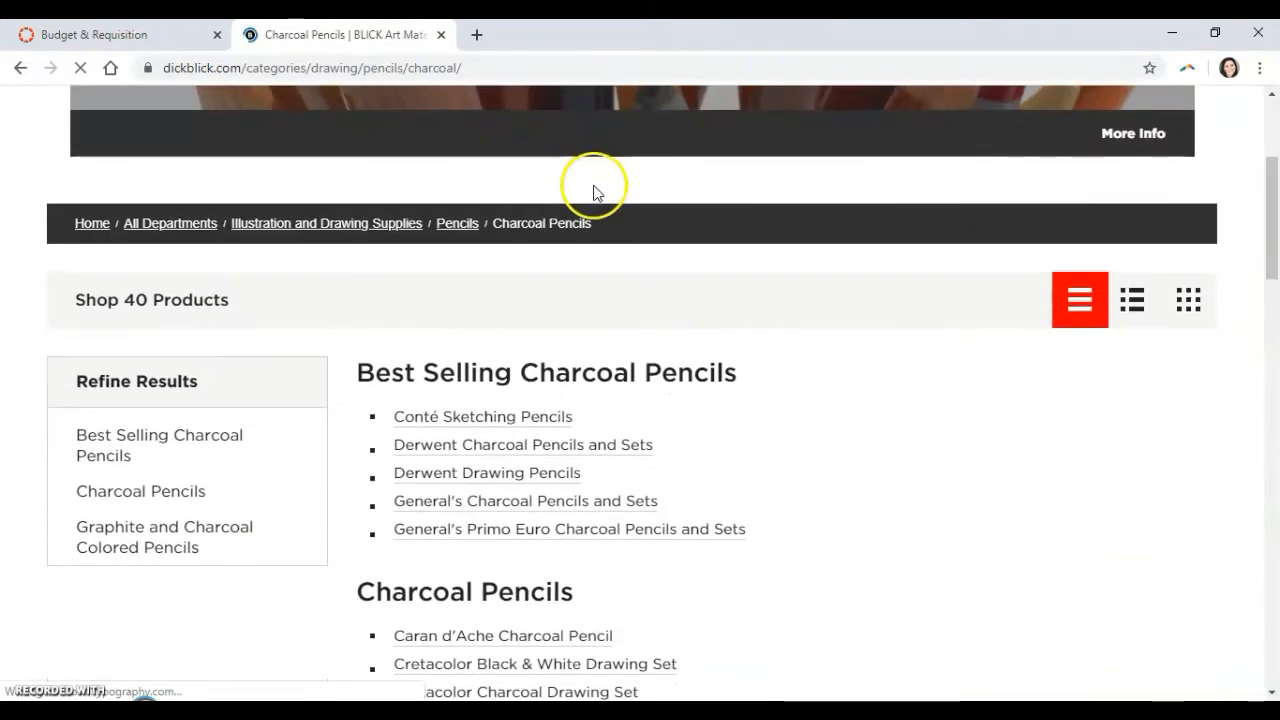
scroll(615, 140, "up", 1)
scroll(620, 152, "down", 2)
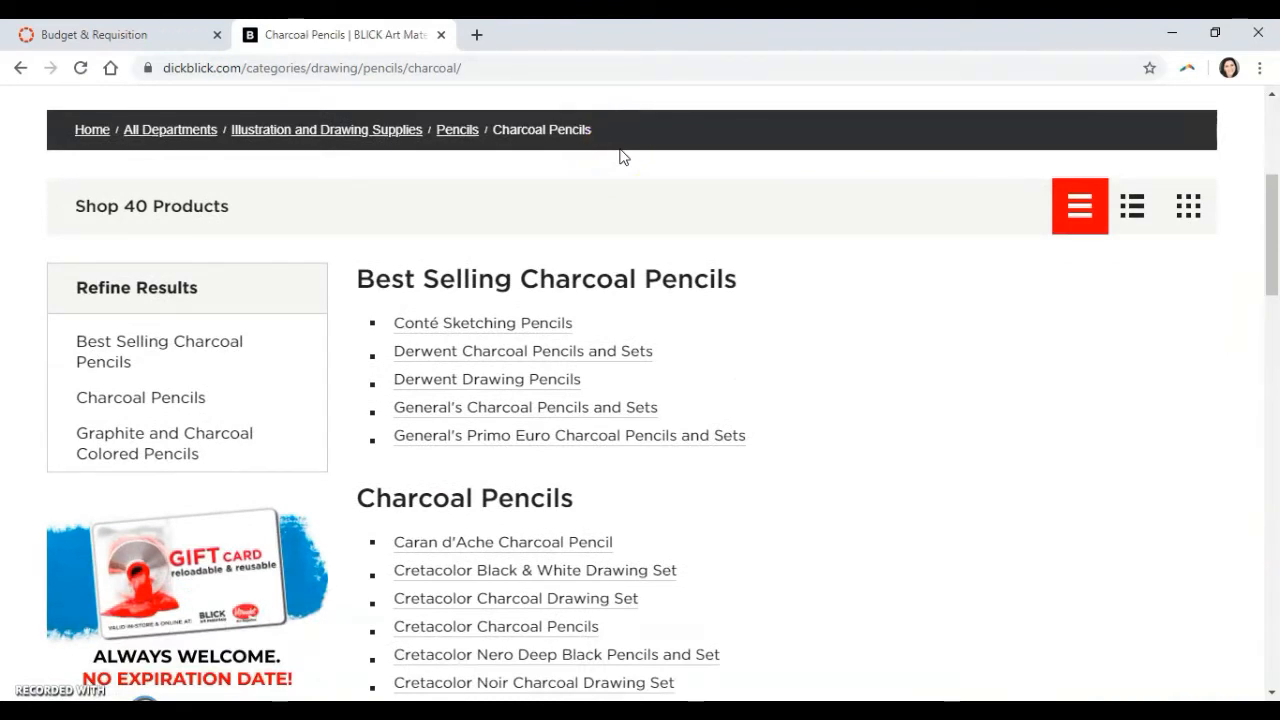
scroll(619, 150, "up", 1)
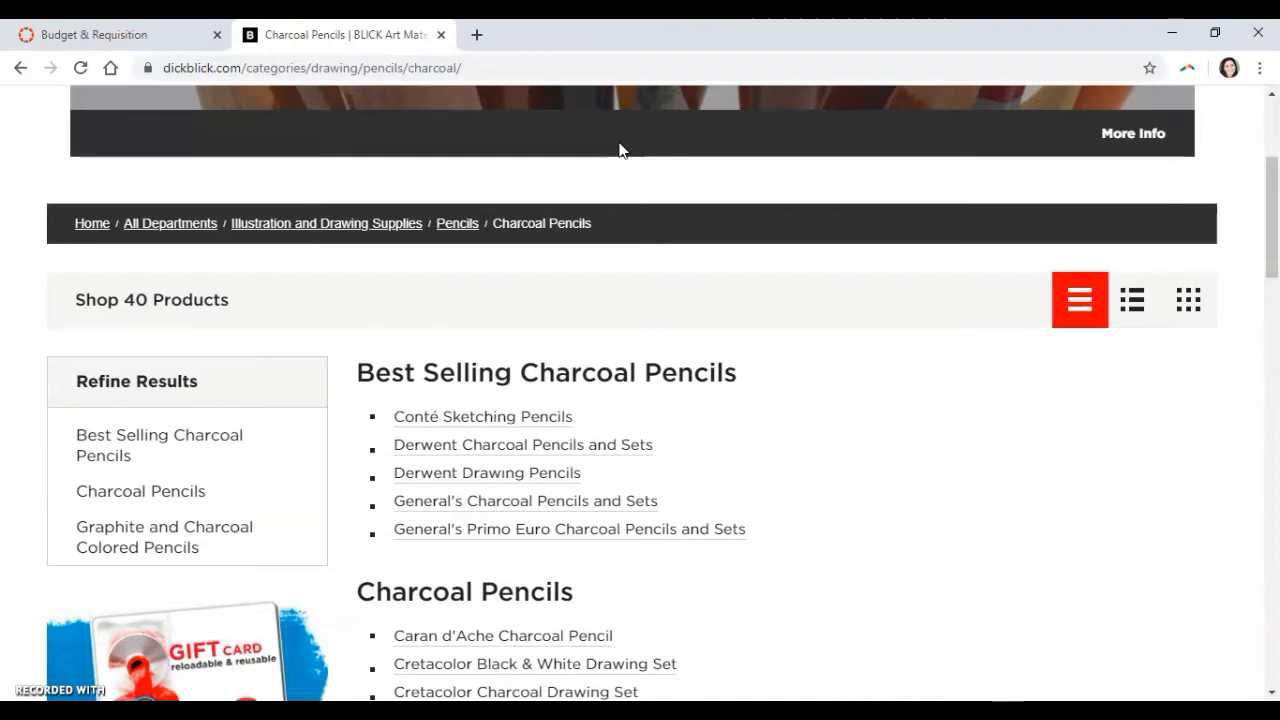
scroll(620, 150, "down", 1)
scroll(620, 148, "down", 2)
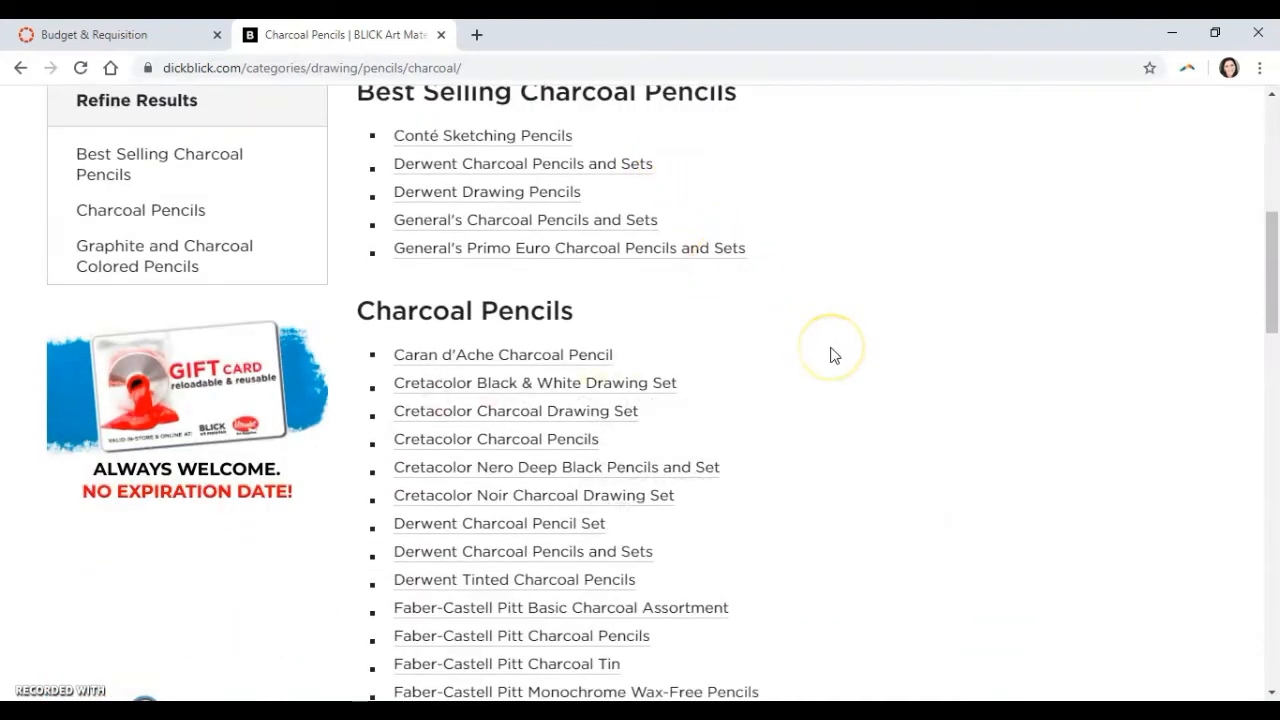
scroll(830, 355, "down", 1)
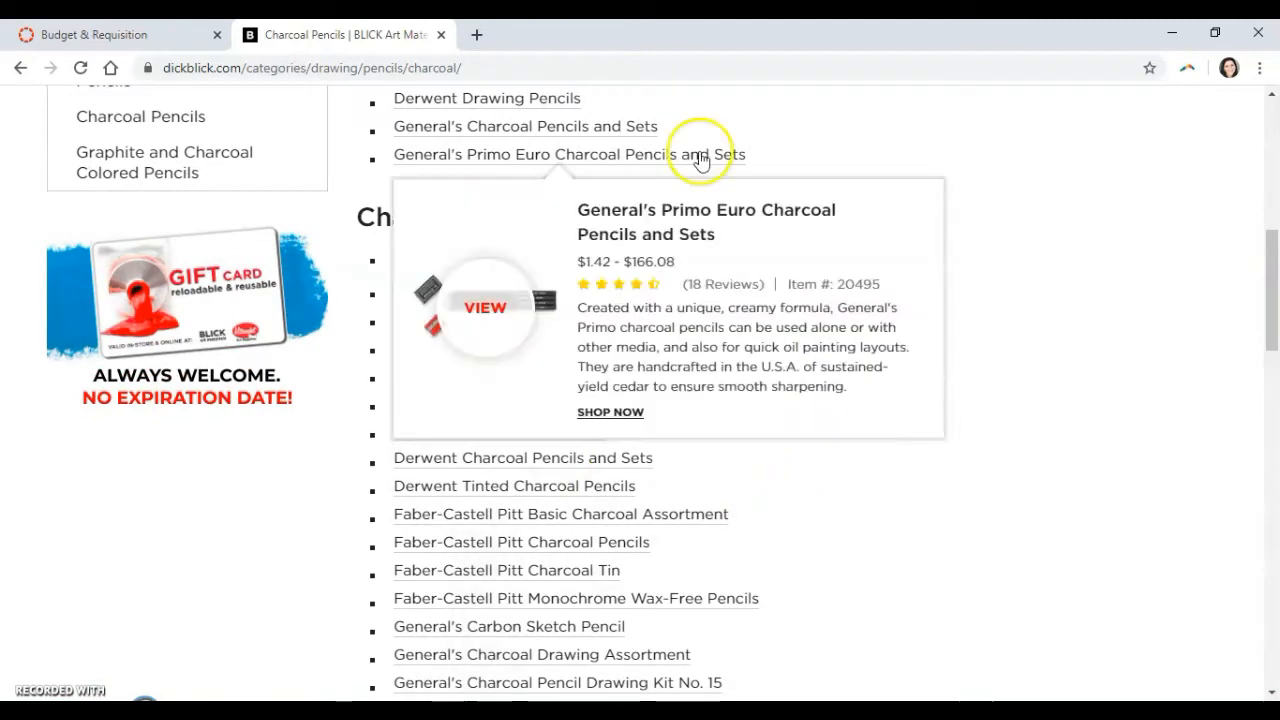
scroll(960, 408, "down", 2)
scroll(960, 408, "down", 2)
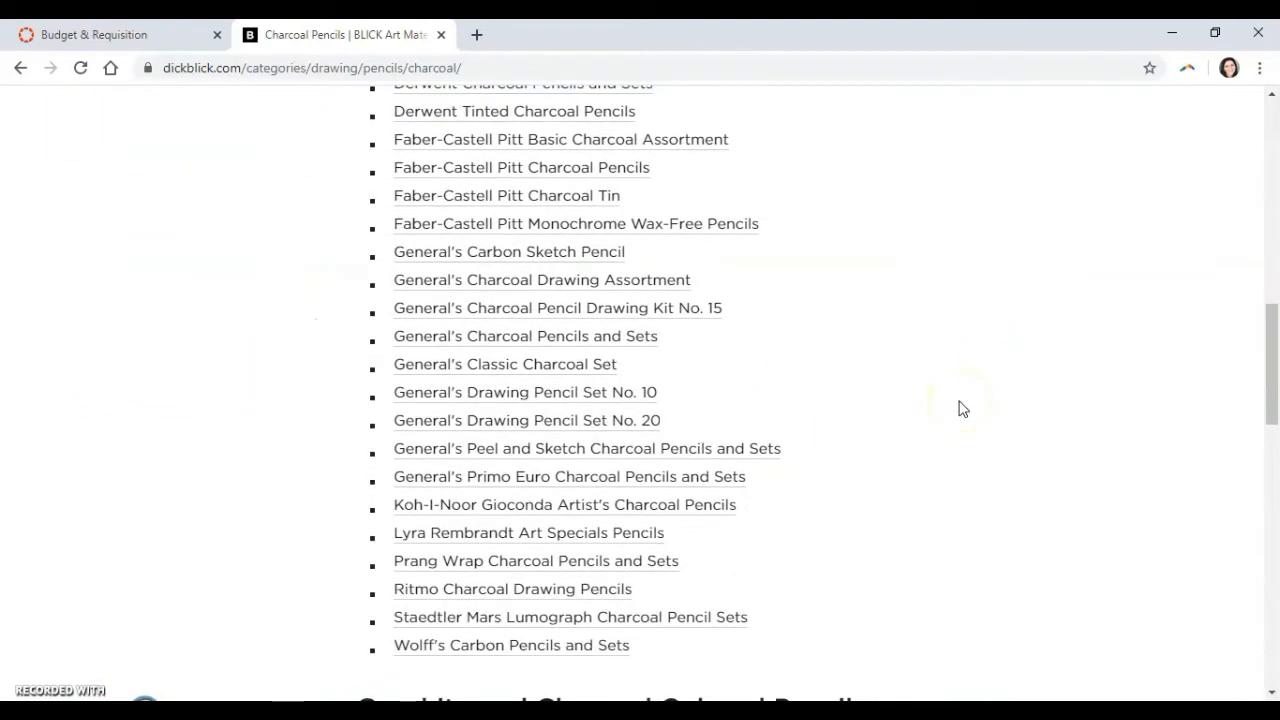
scroll(960, 408, "down", 2)
scroll(960, 408, "up", 10)
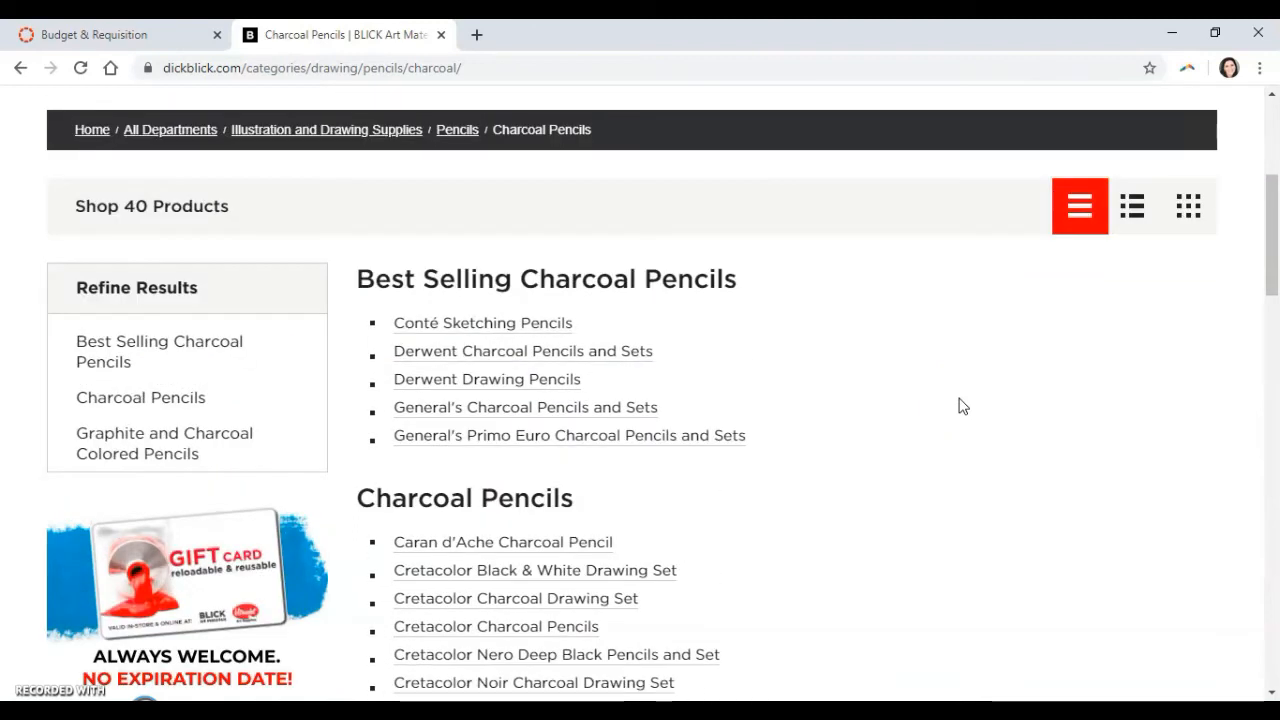
Open General's Charcoal Pencils and Sets from the best sellers and examine its title, photo and description.
mouse_move(625, 412)
left_click(612, 416)
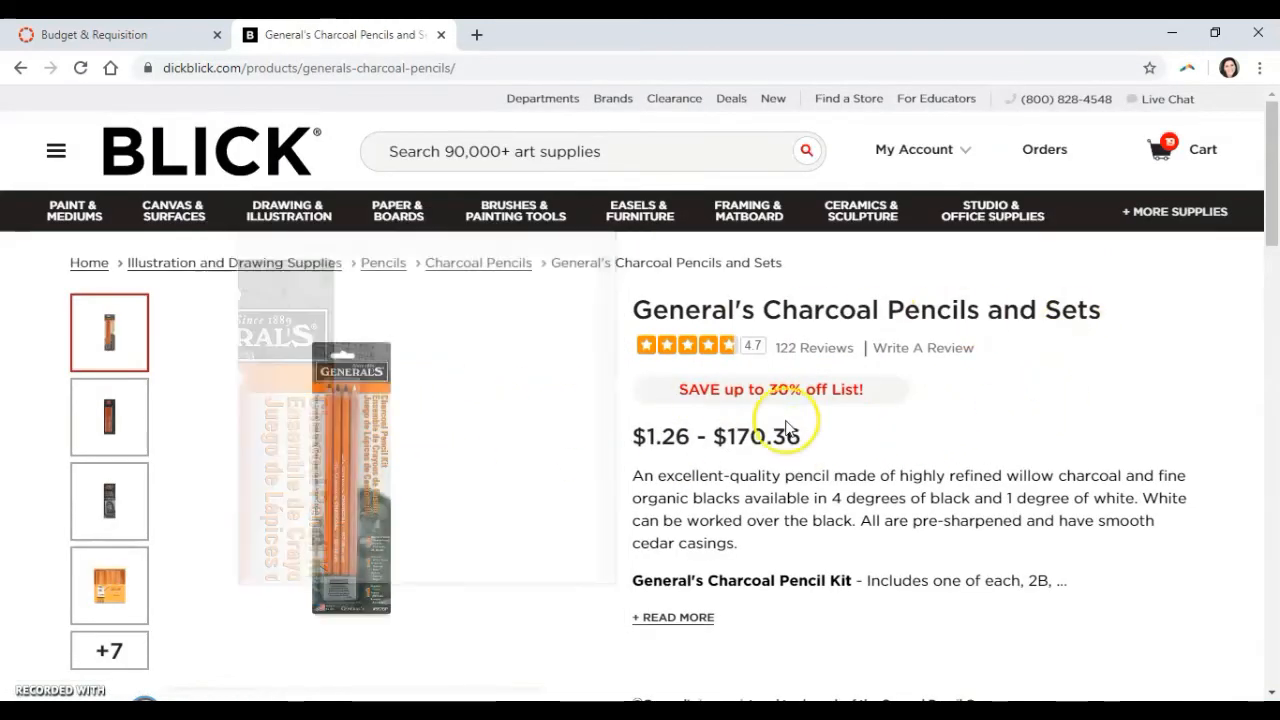
scroll(752, 475, "down", 3)
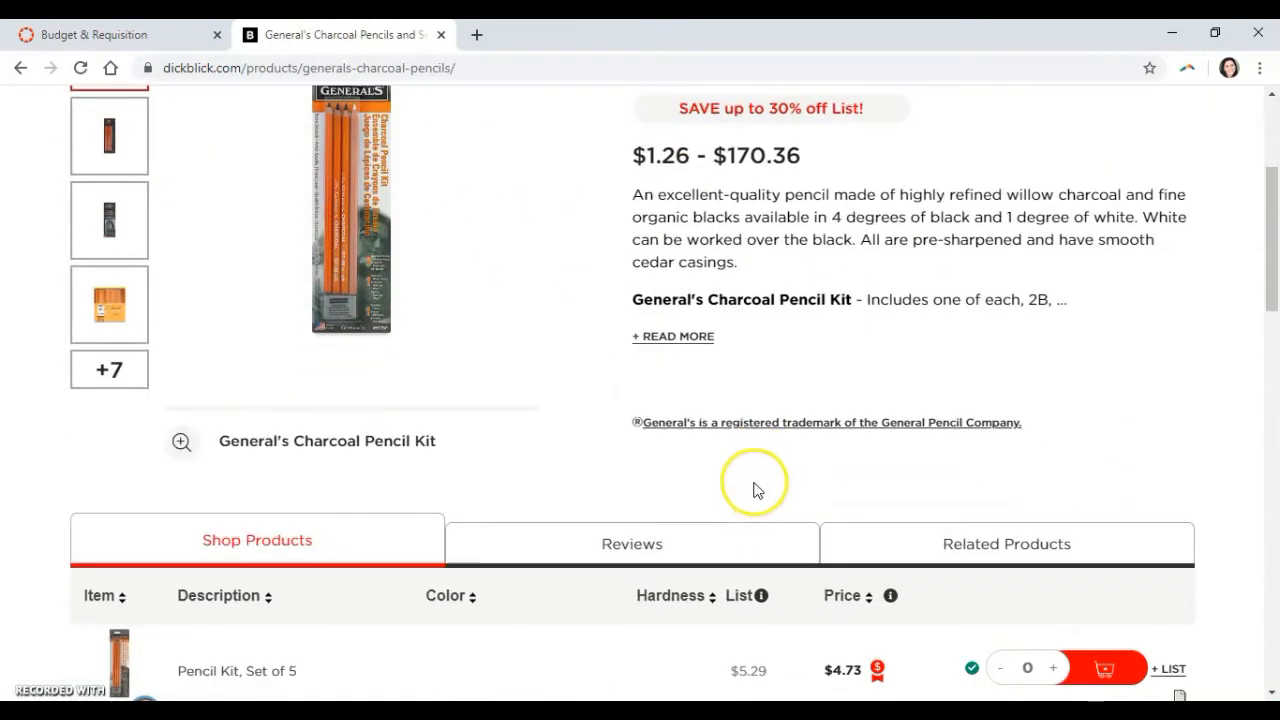
scroll(755, 488, "up", 3)
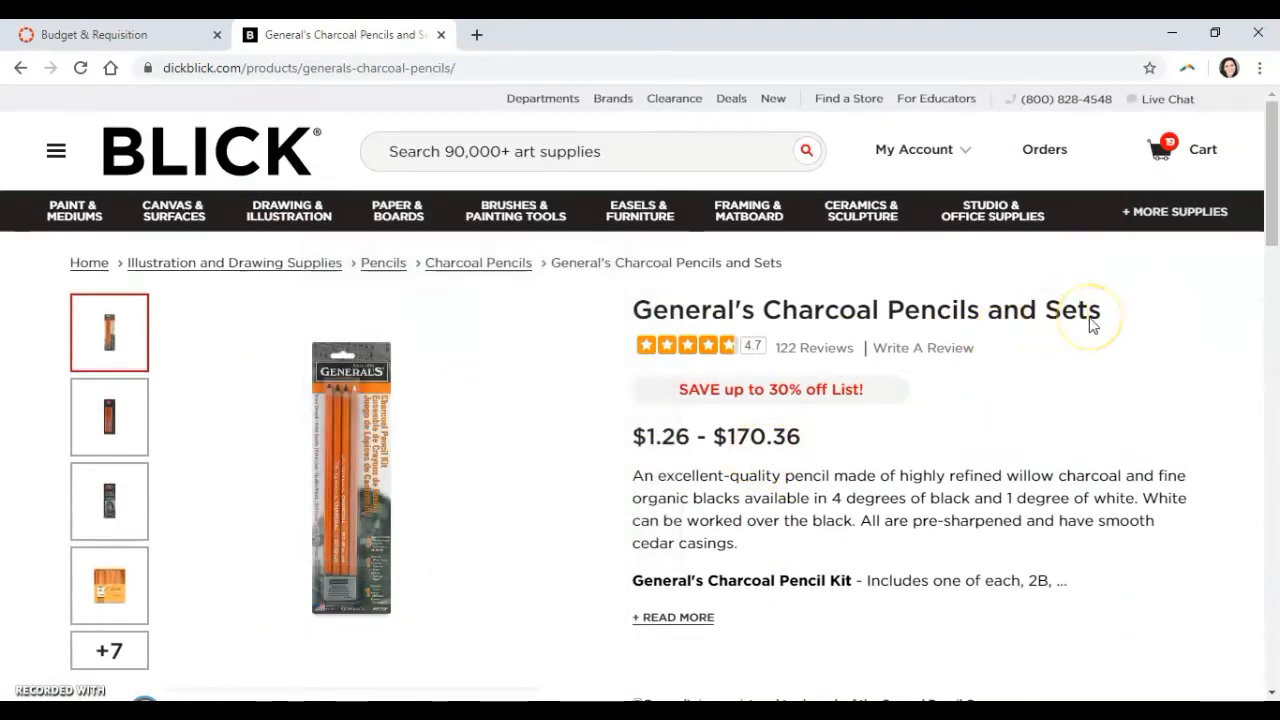
mouse_move(316, 512)
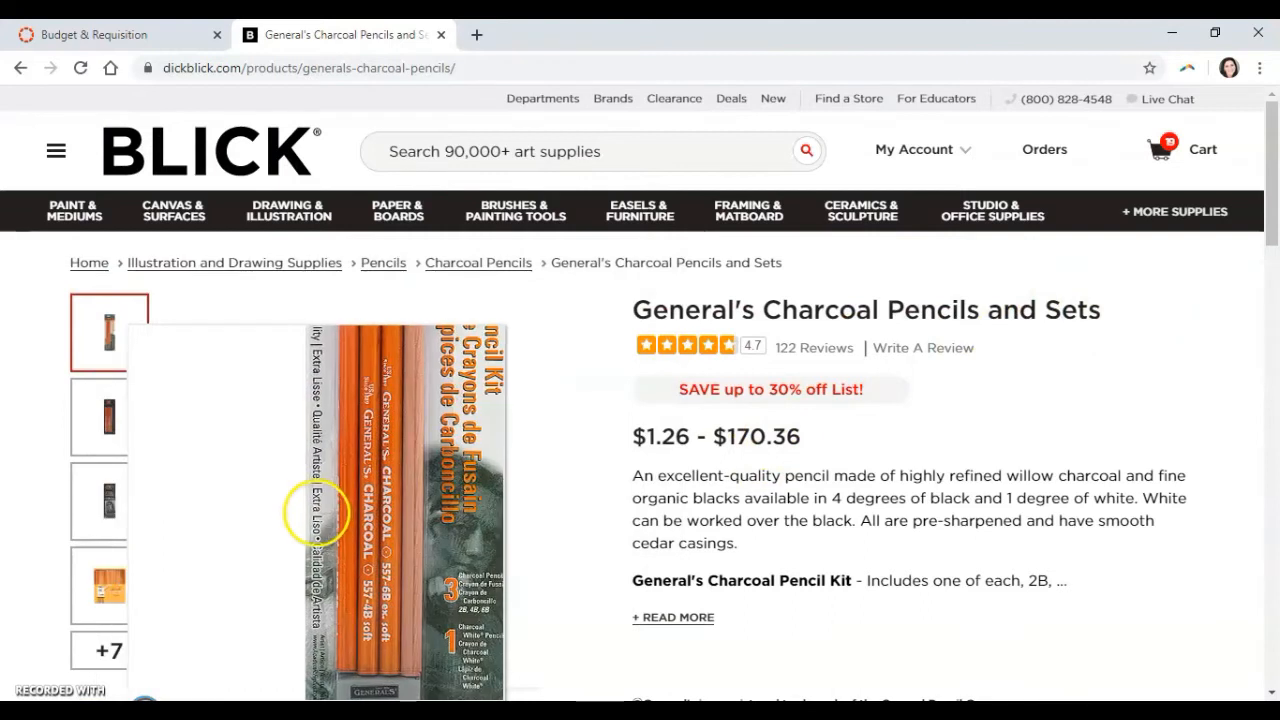
scroll(766, 485, "down", 3)
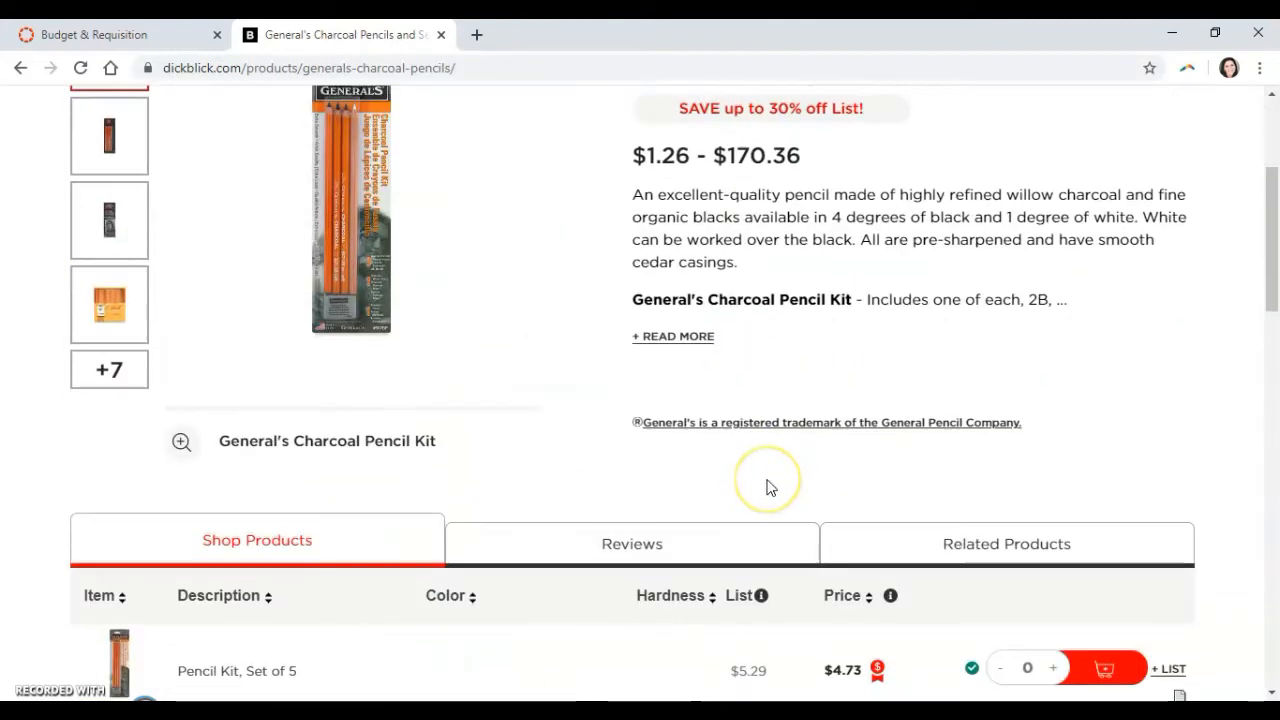
Compare the sets and individual pencils in the product table, checking what the Pencil Kit, Set of 5 includes.
scroll(757, 487, "down", 5)
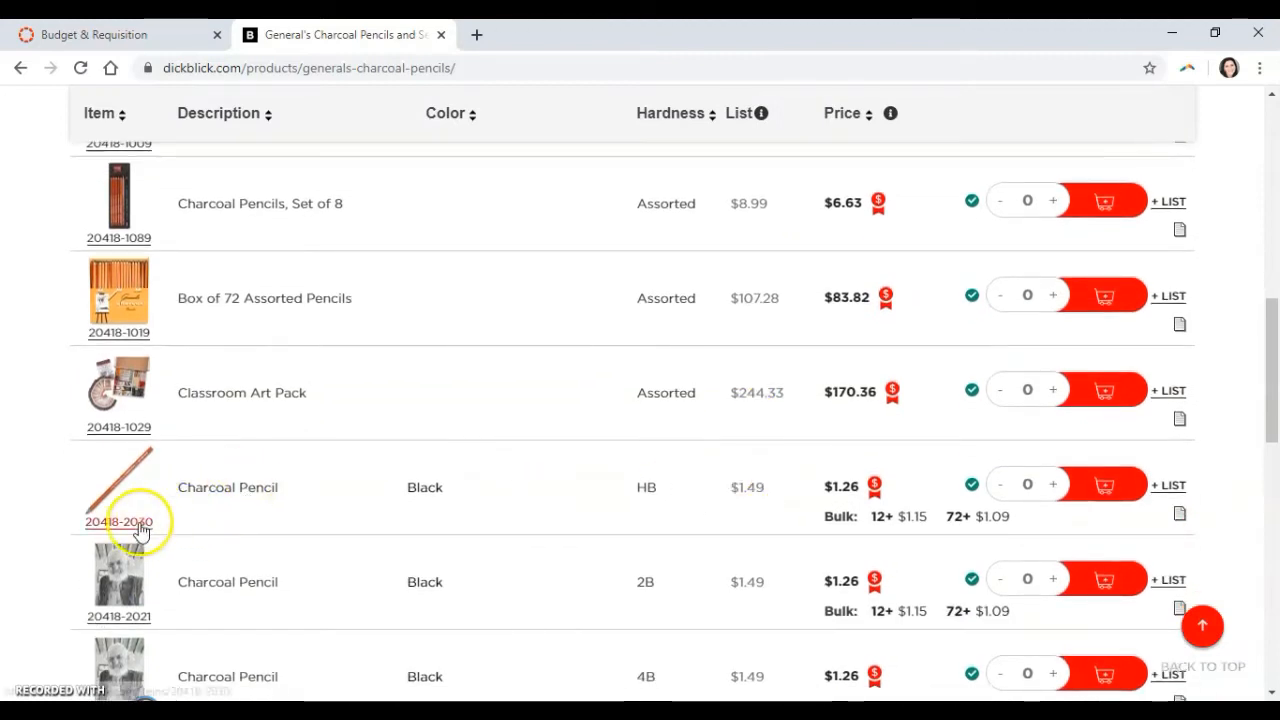
scroll(423, 534, "down", 2)
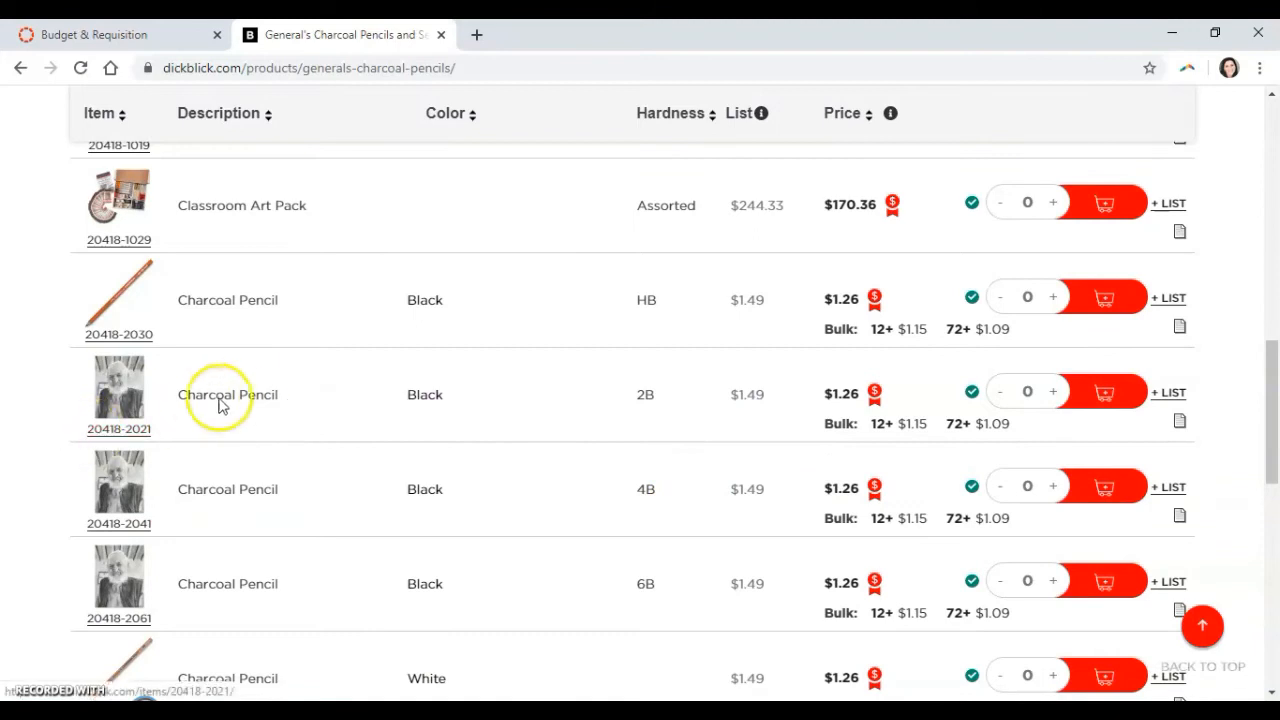
scroll(277, 406, "up", 5)
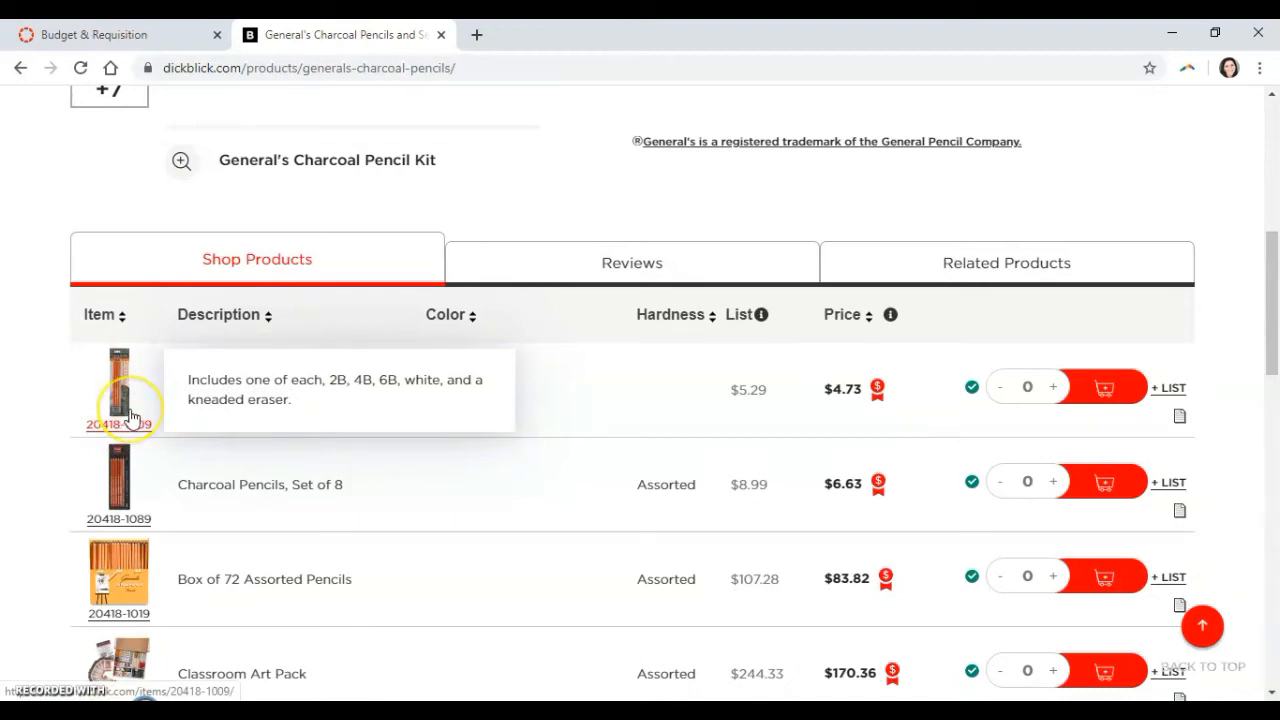
left_click(205, 398)
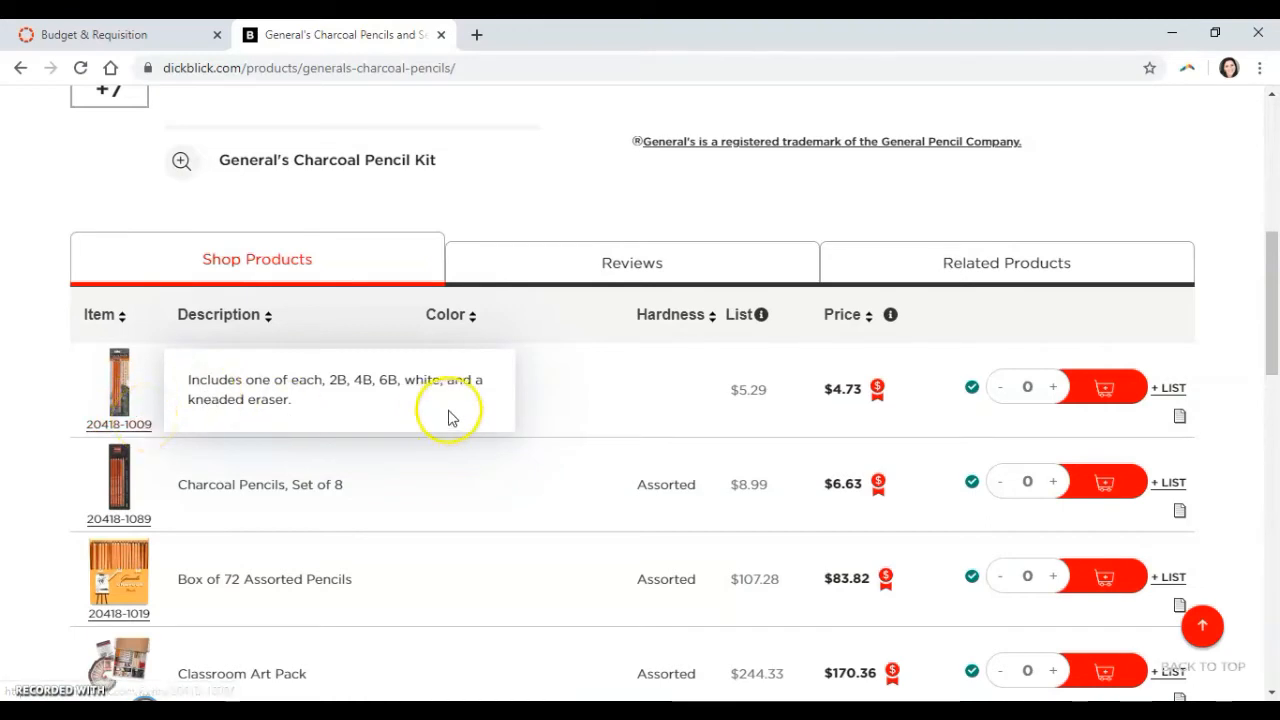
scroll(322, 422, "down", 5)
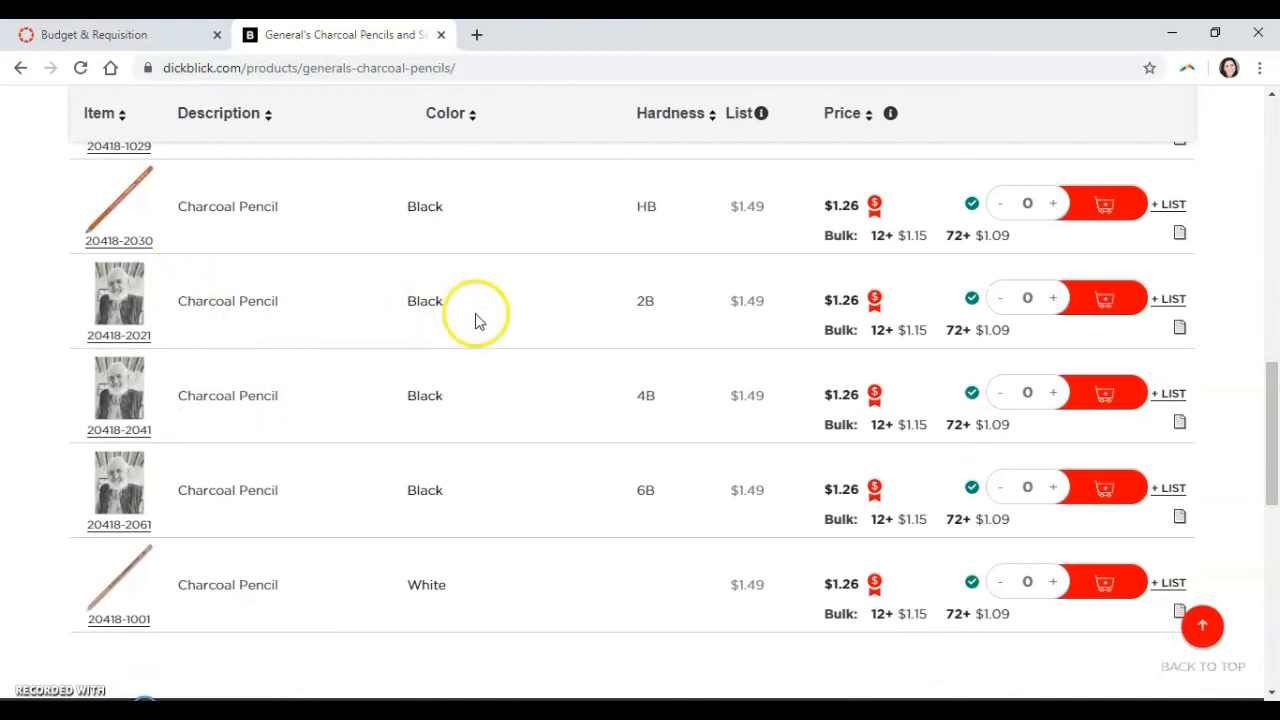
scroll(260, 482, "down", 1)
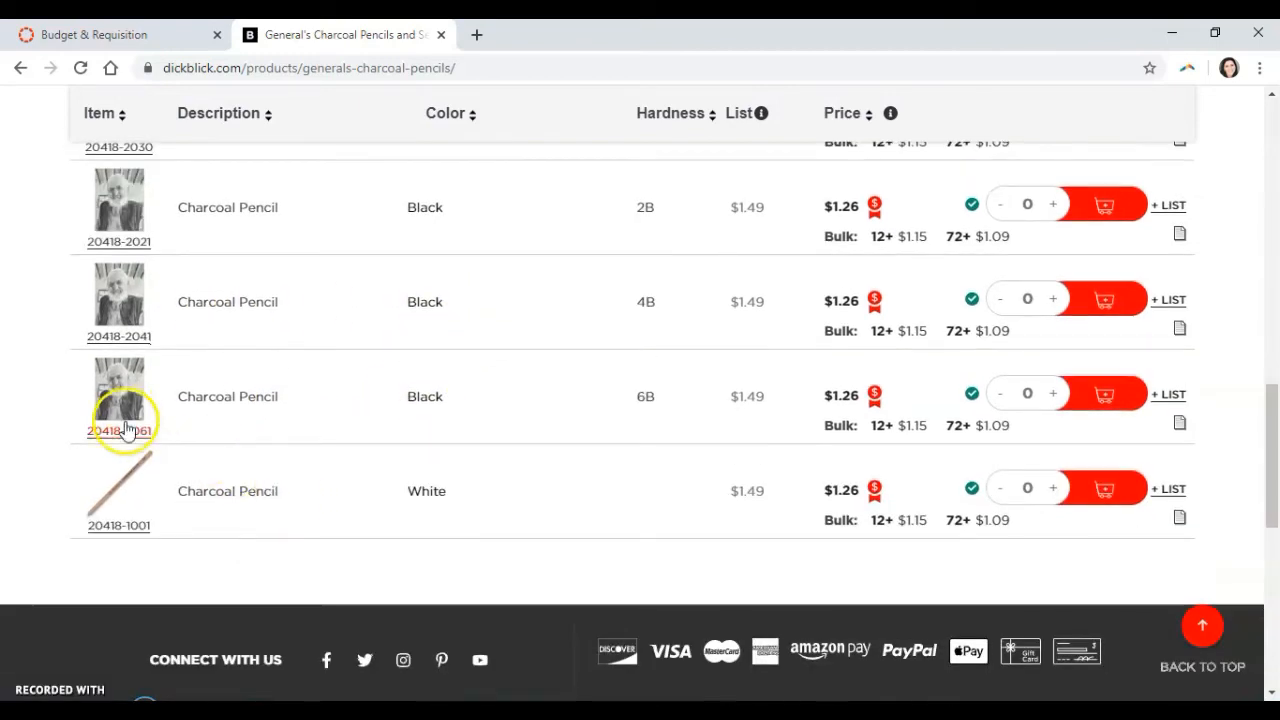
Open the black 2B charcoal pencil item and copy "General's Charcoal Pencil" into the first Brand & Description cell of the Final List.
left_click(140, 226)
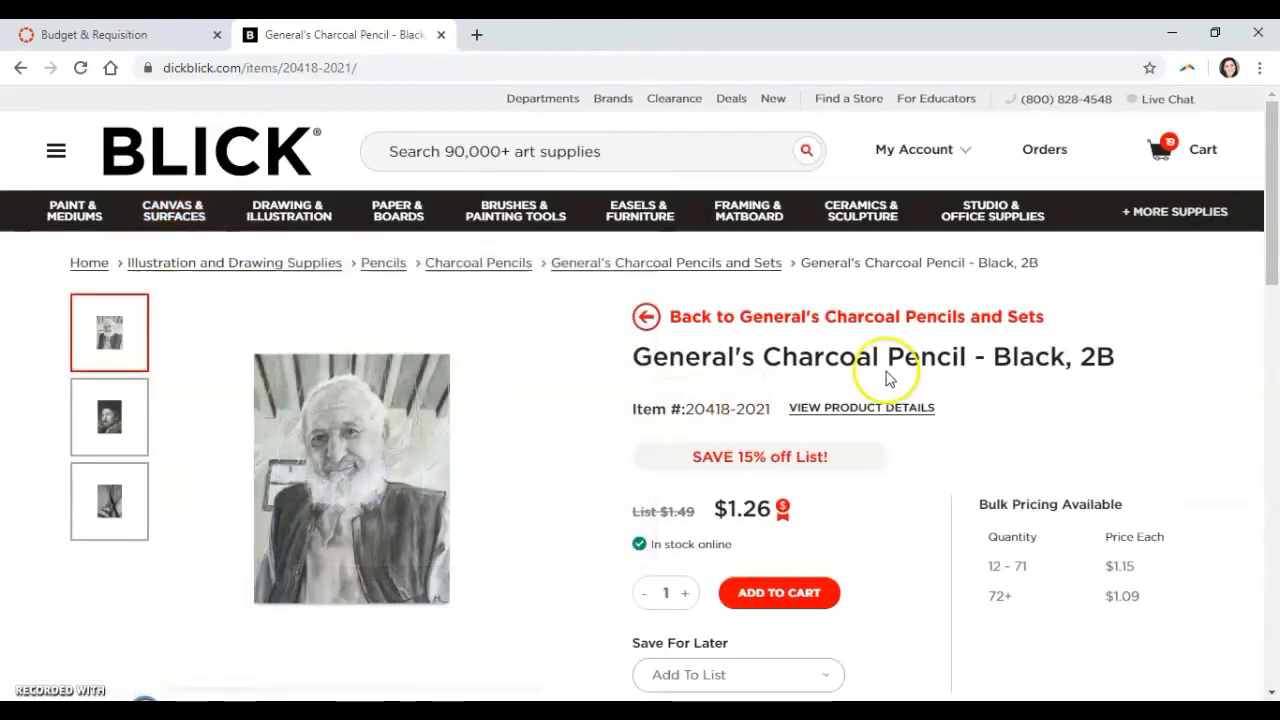
left_click_drag(969, 364, 640, 356)
key("ctrl+c")
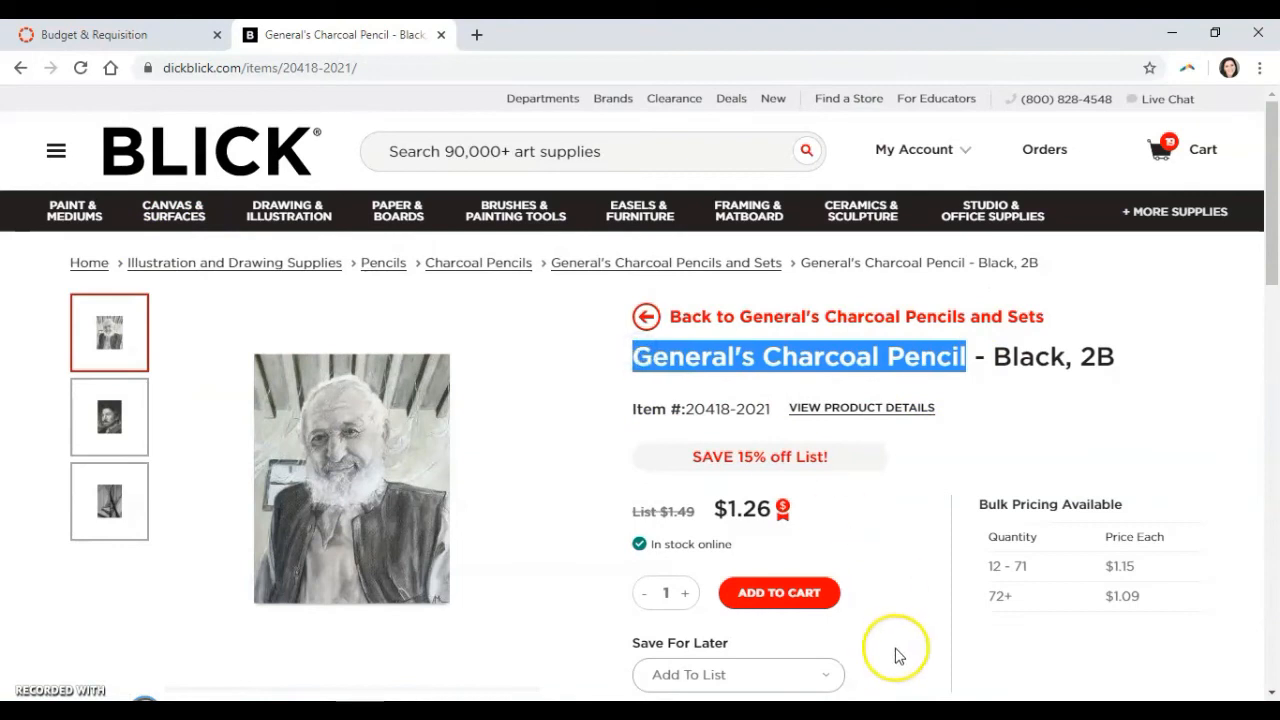
left_click_drag(904, 25, 2, 98)
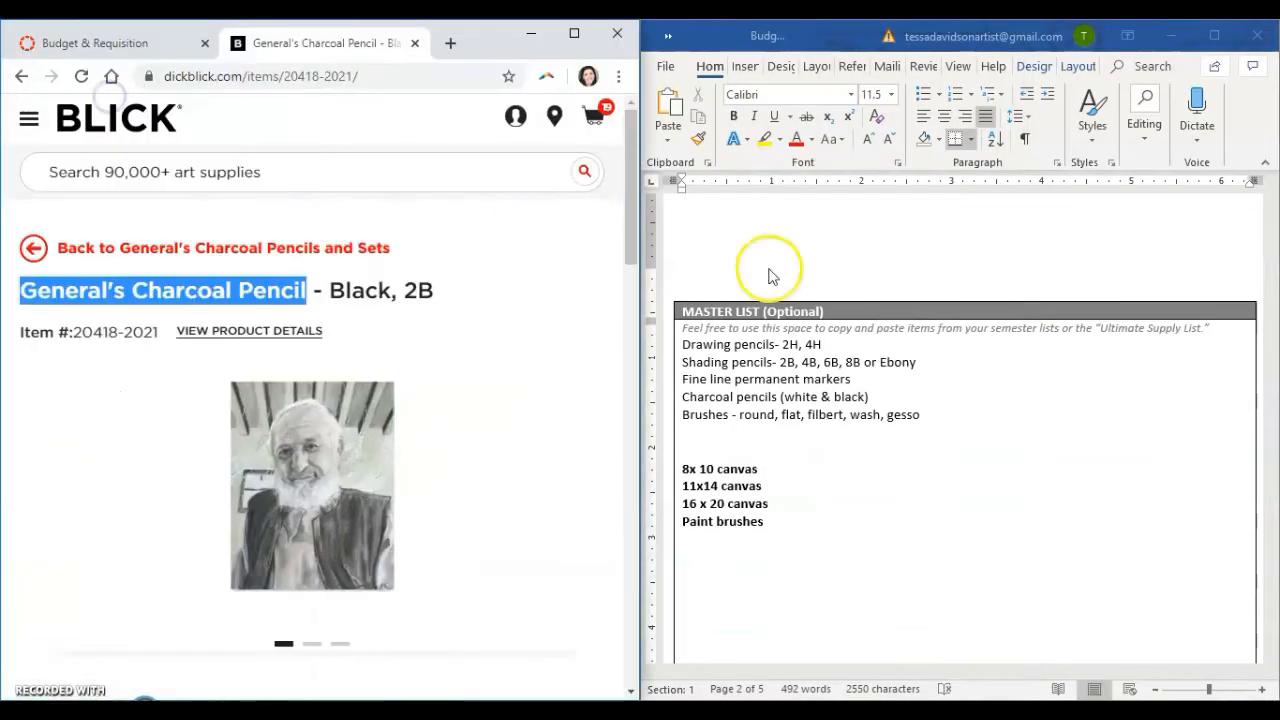
scroll(834, 451, "down", 8)
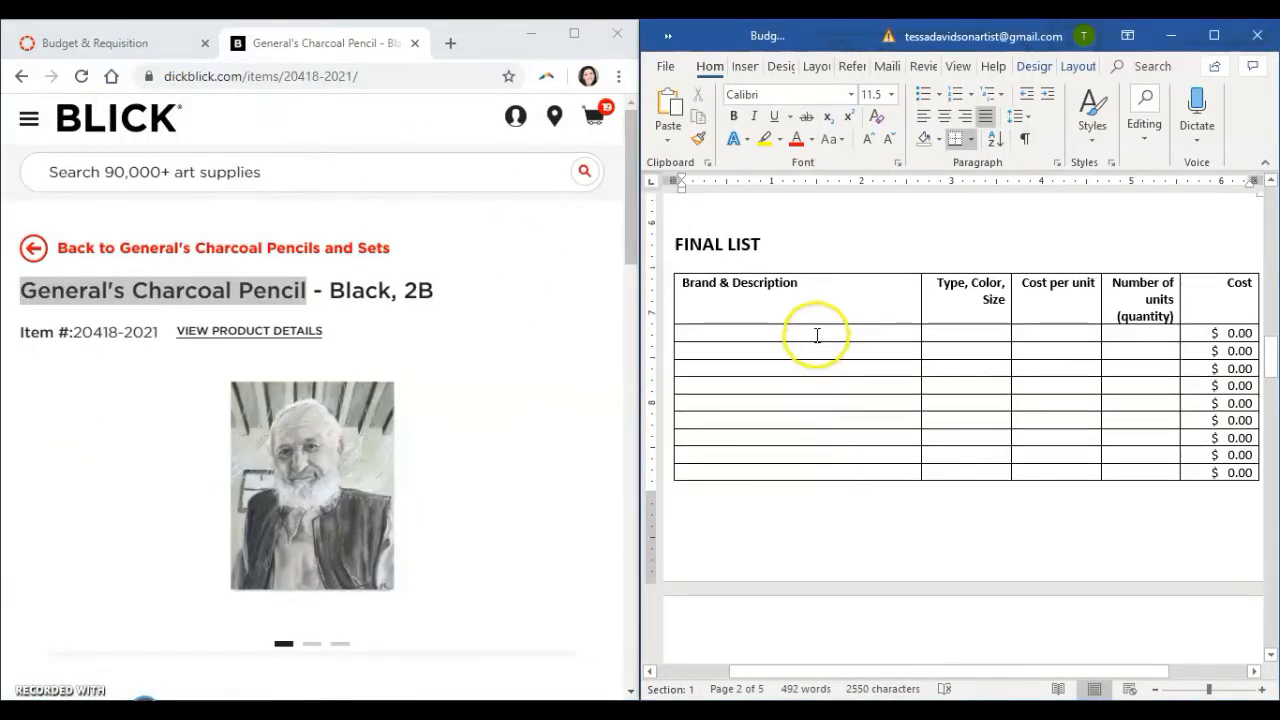
left_click(815, 334)
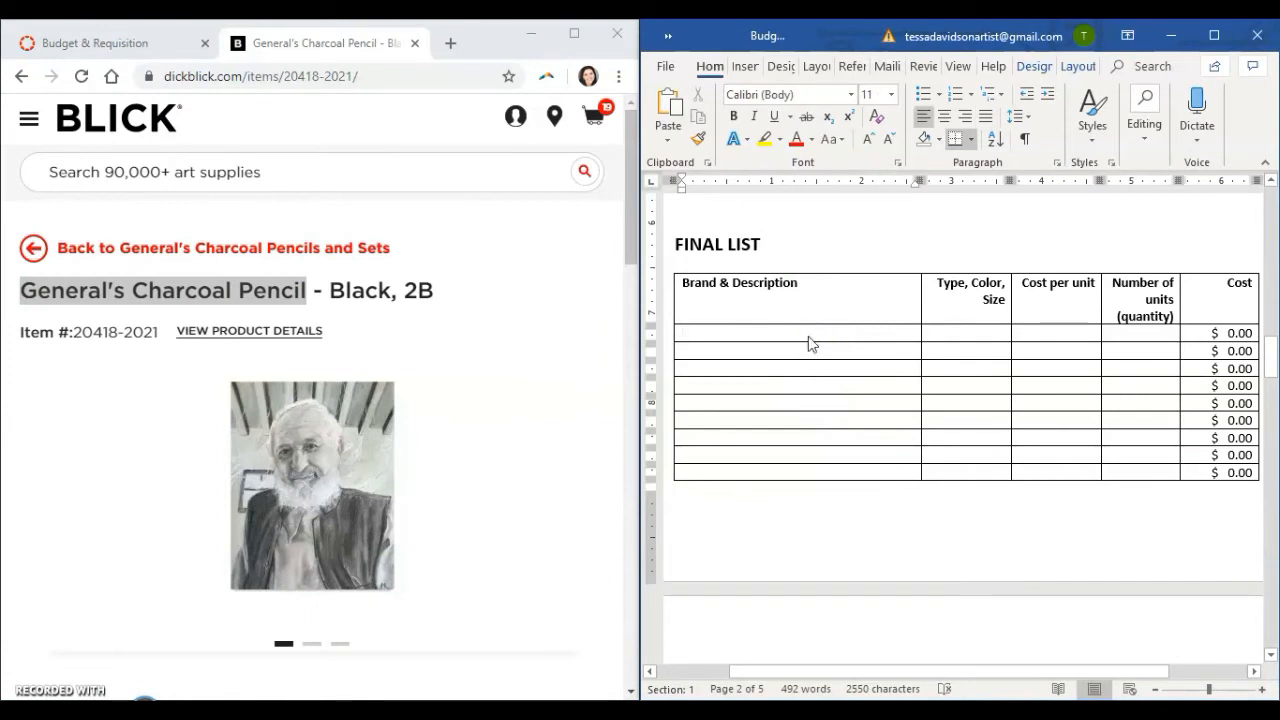
key("ctrl+v")
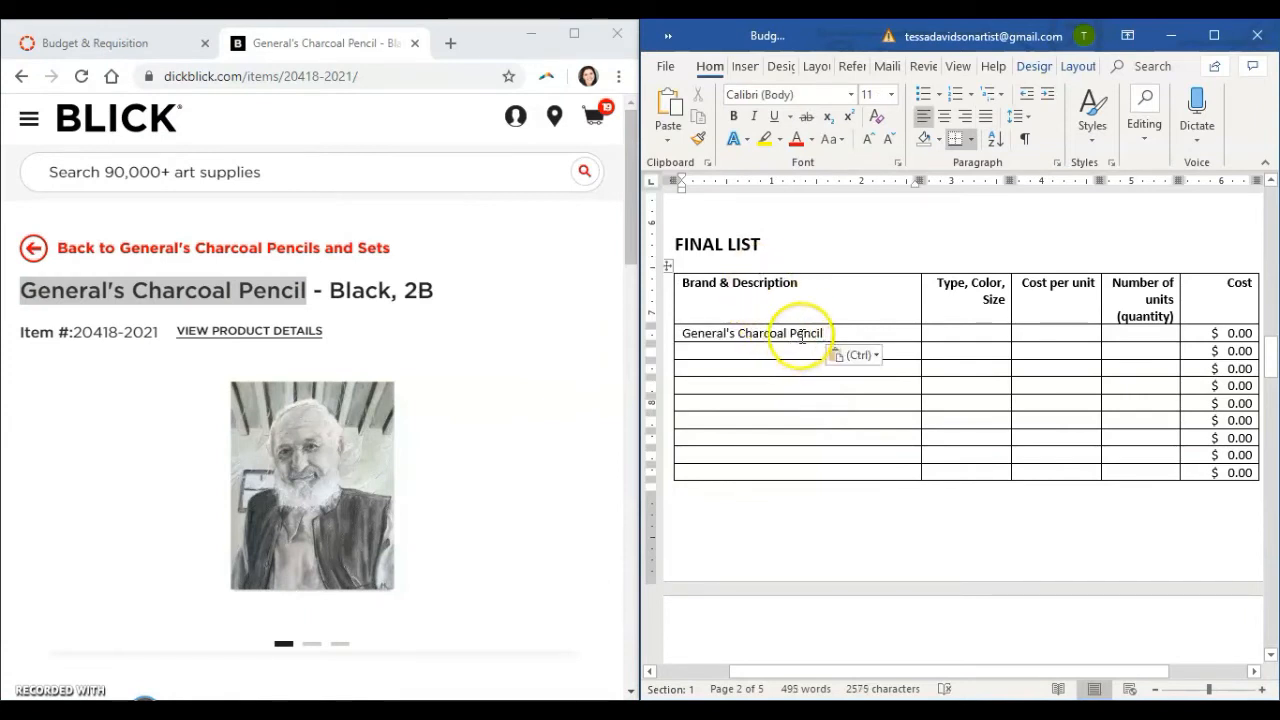
left_click(525, 327)
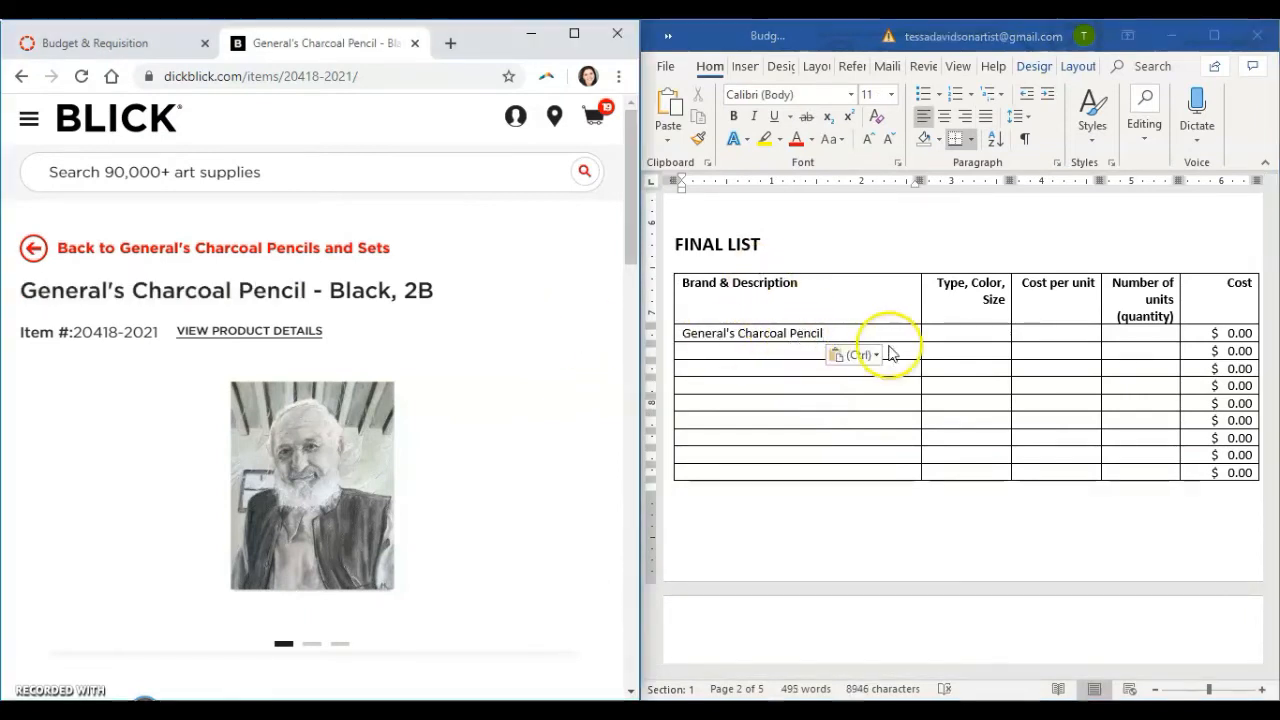
left_click(820, 334)
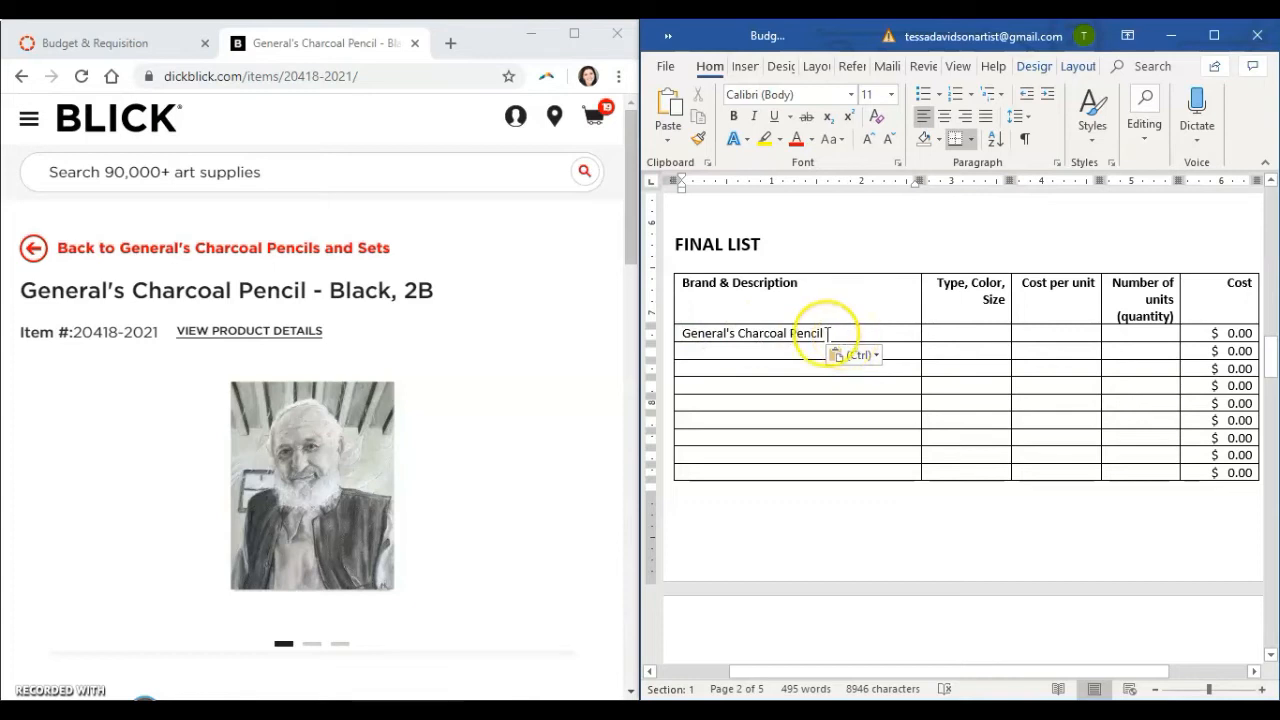
Review Word's default paste settings, checking the choices for pasting from other programs.
left_click(670, 142)
left_click(715, 237)
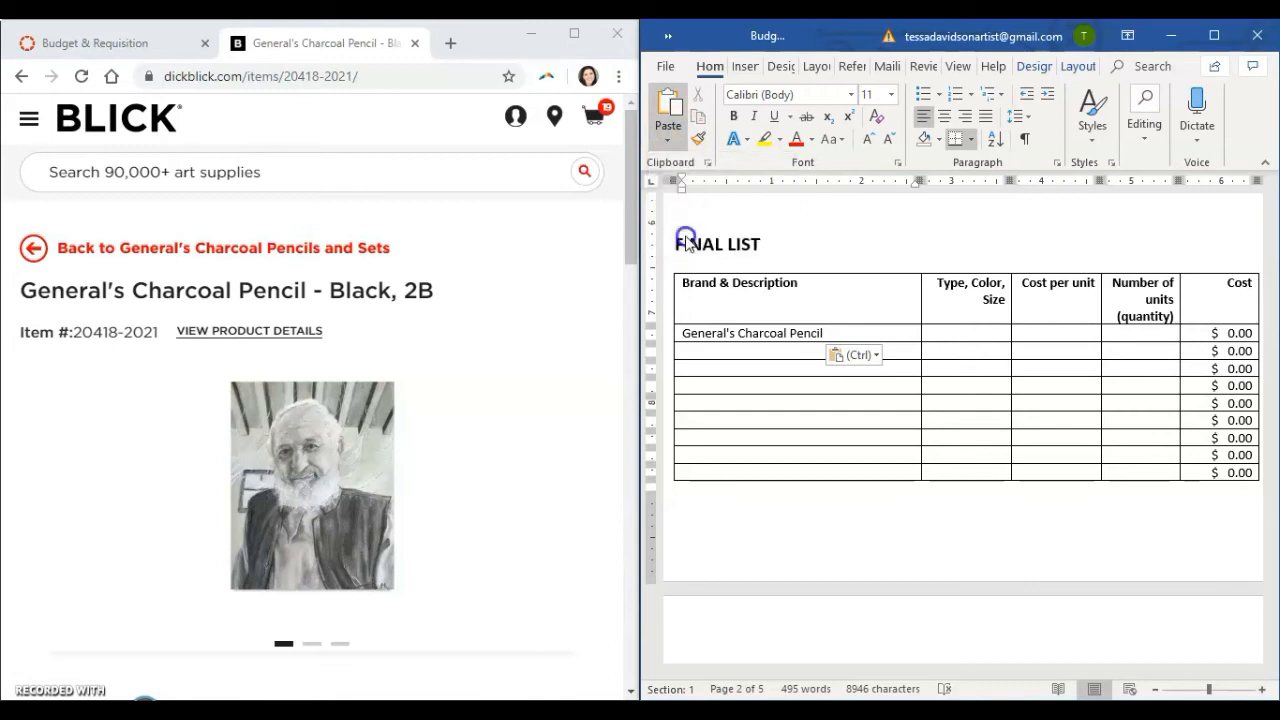
scroll(741, 585, "down", 1)
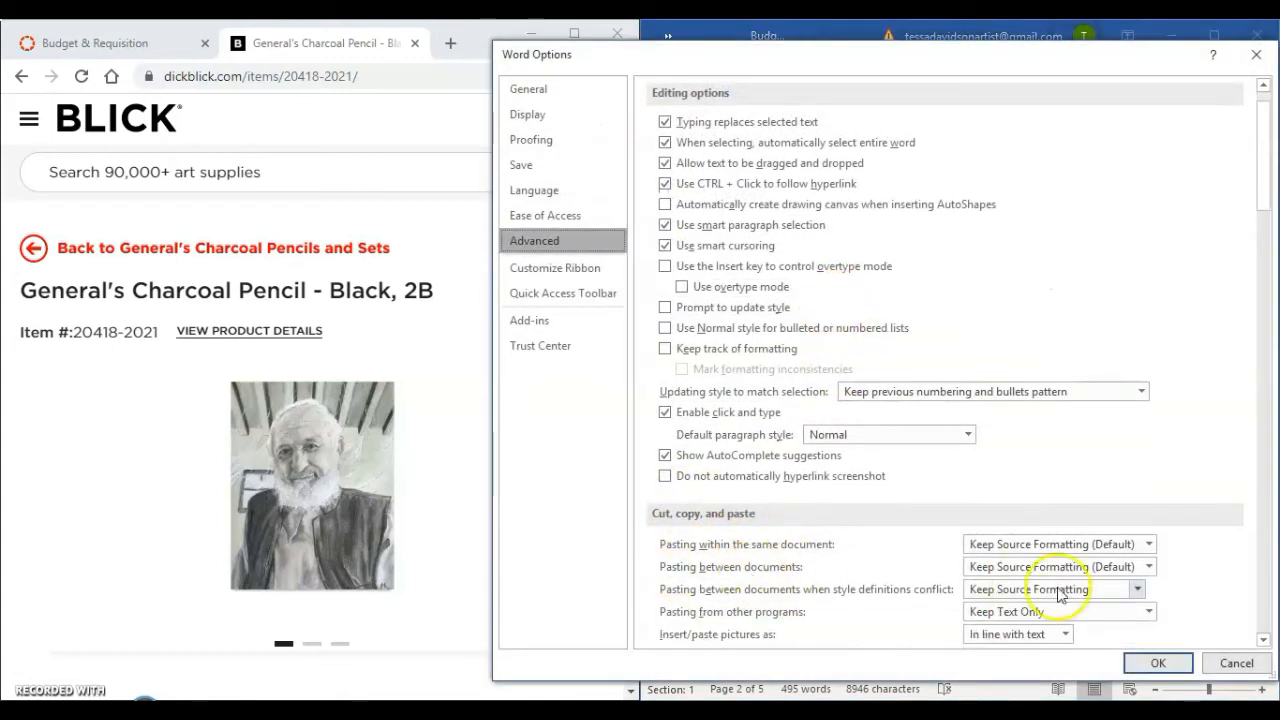
scroll(1050, 600, "down", 1)
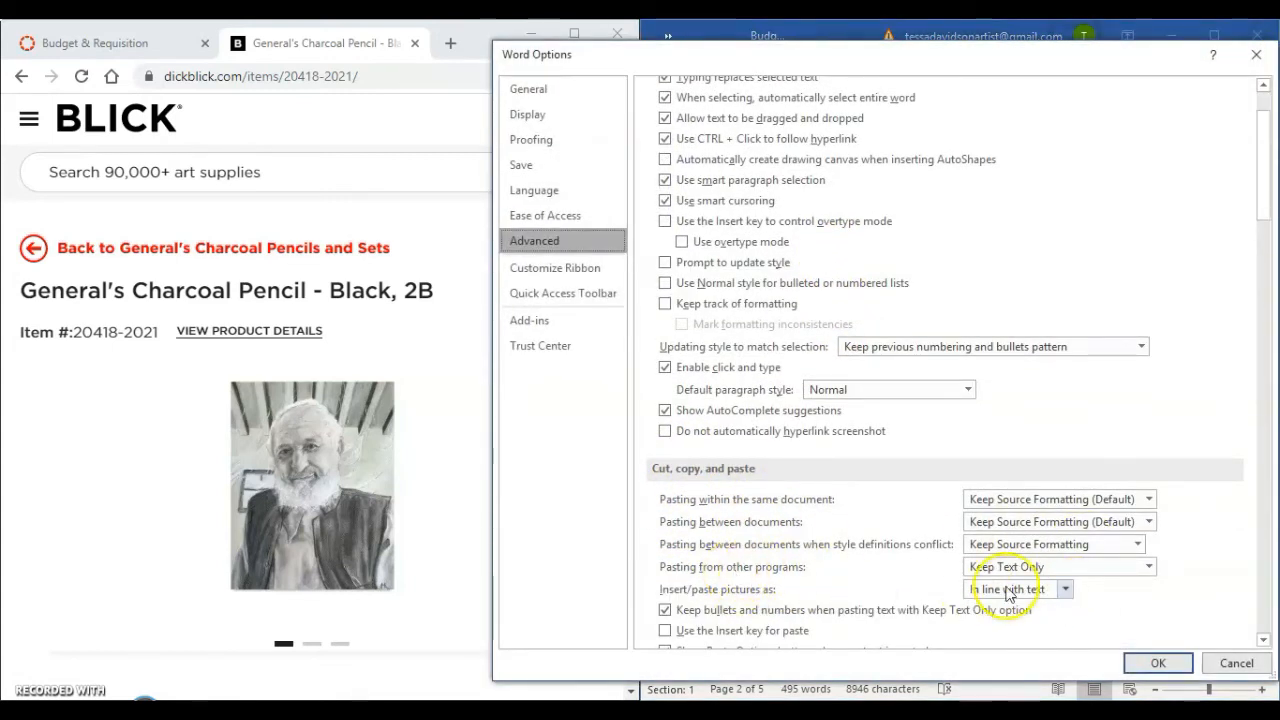
left_click(1147, 568)
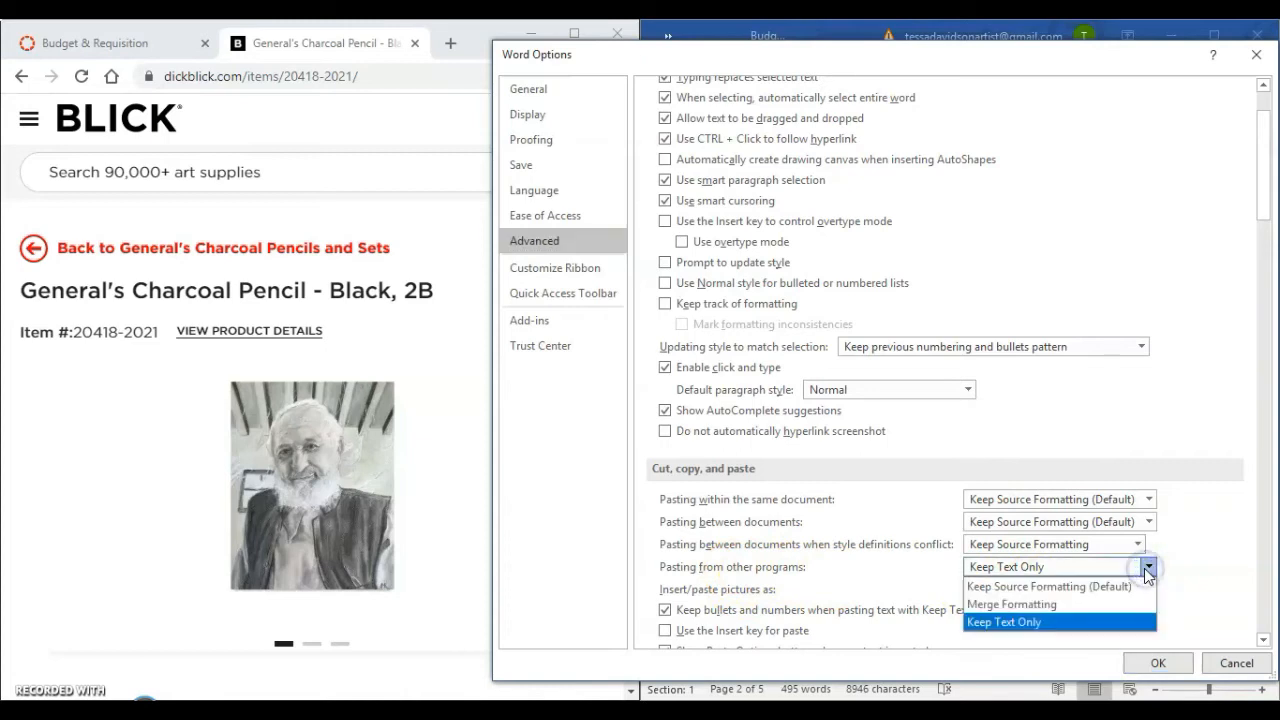
left_click(1147, 568)
left_click(1158, 664)
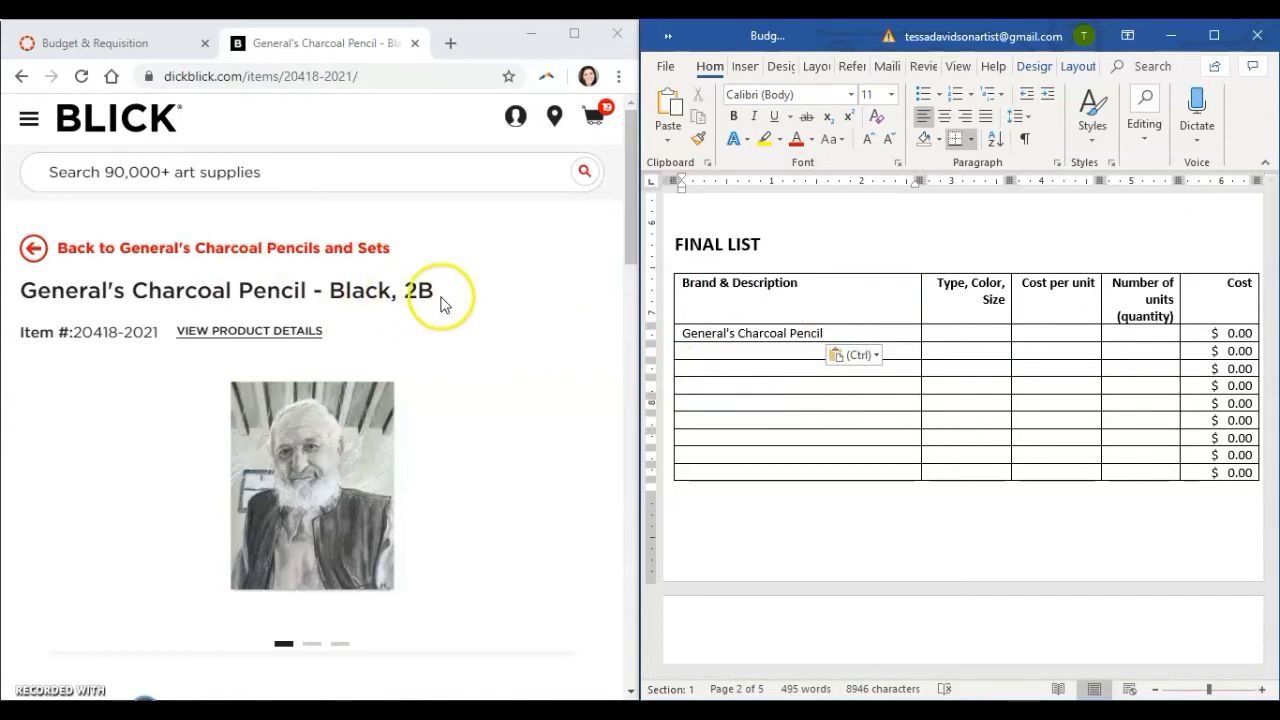
Copy "Black, 2B" from the product title into the charcoal pencil row's Type, Color, Size cell.
left_click(961, 340)
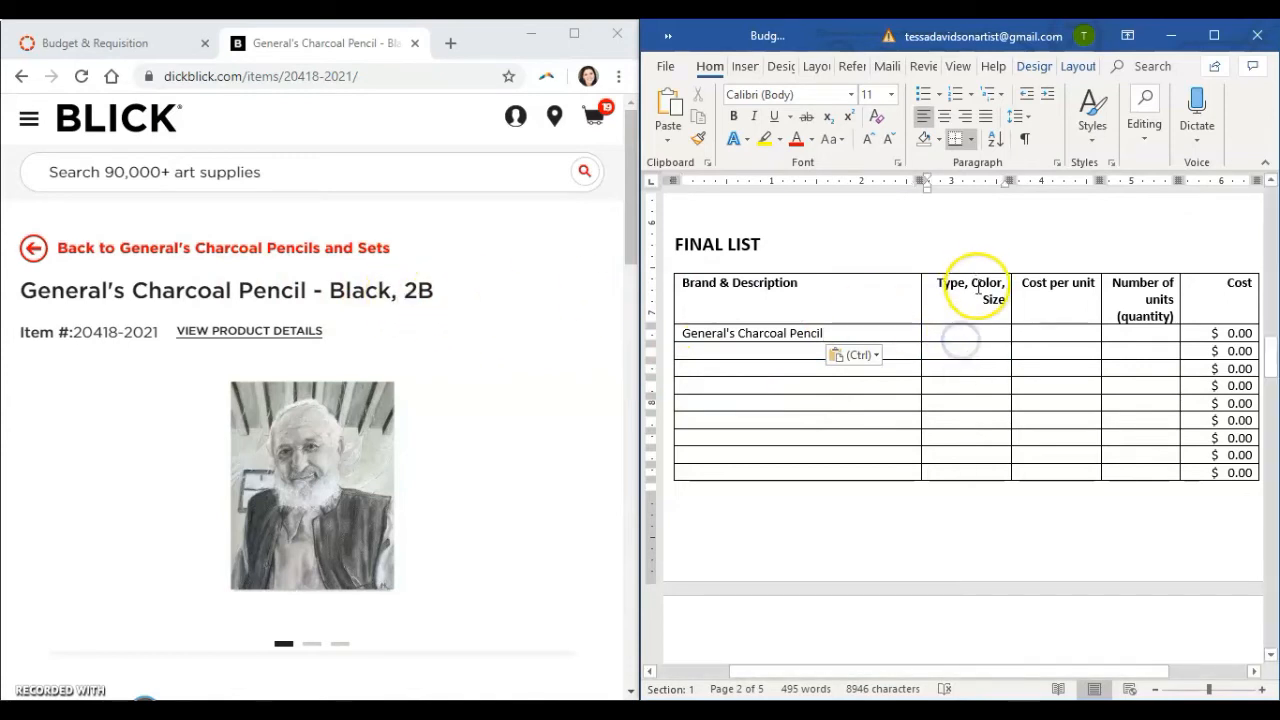
left_click_drag(449, 294, 327, 290)
key("ctrl+c")
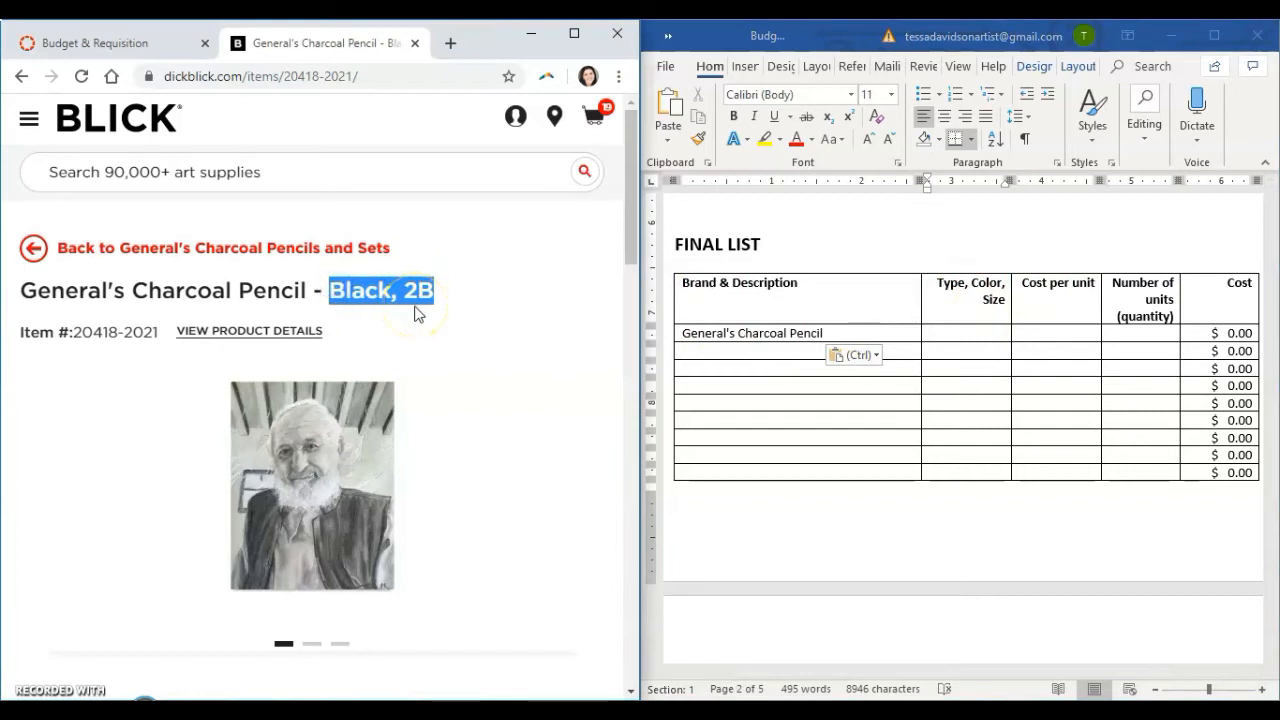
left_click(970, 333)
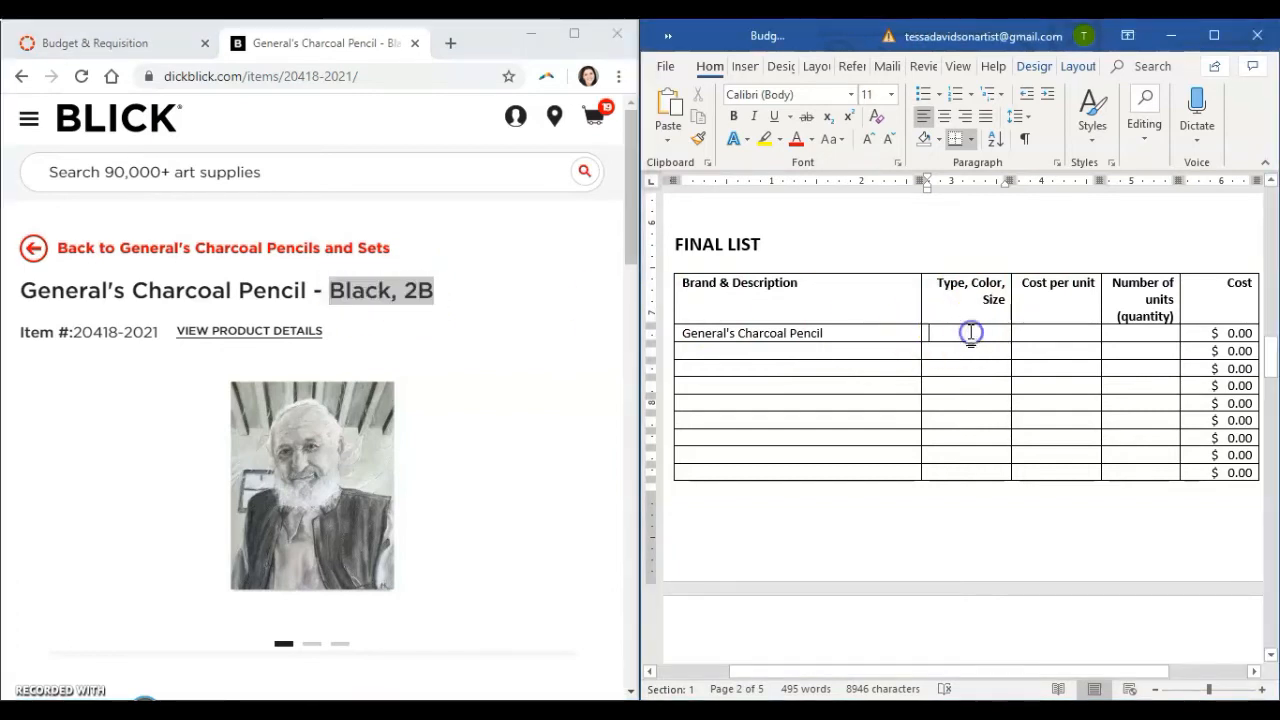
key("ctrl+v")
Copy the sale price $1.26 from the product page into the charcoal pencil row's Cost per unit cell.
left_click(1023, 333)
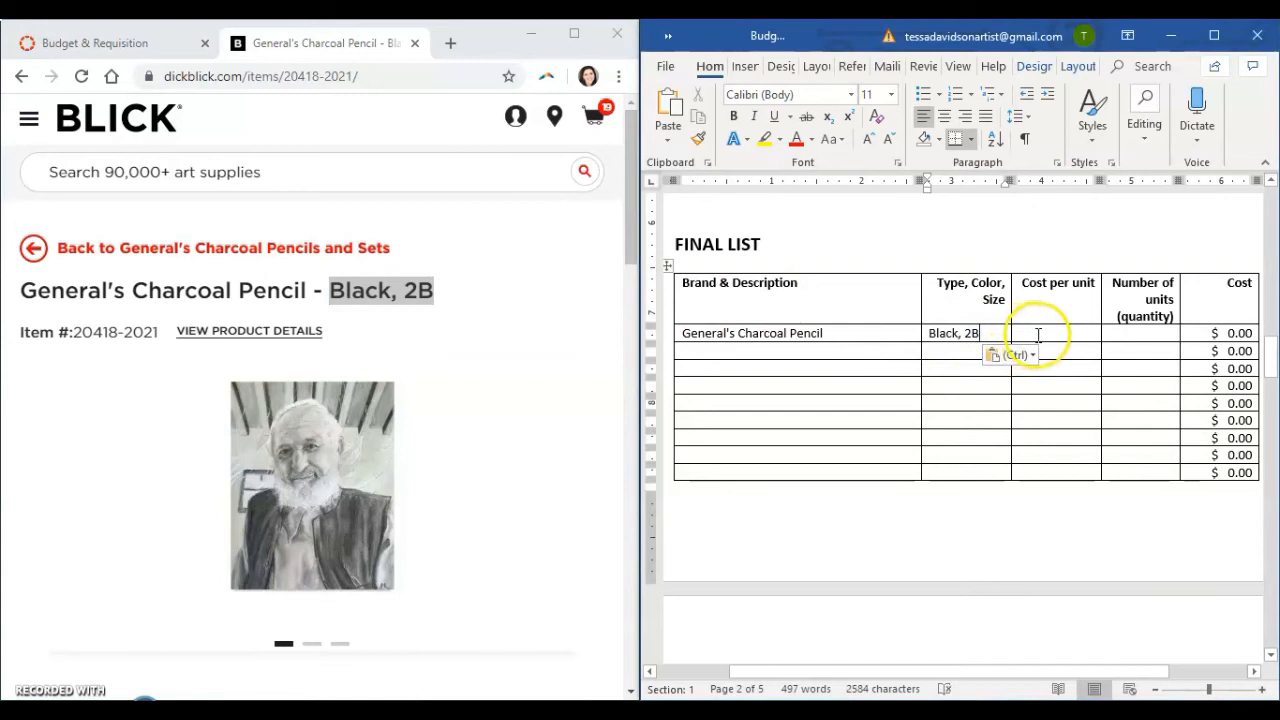
scroll(294, 334, "down", 4)
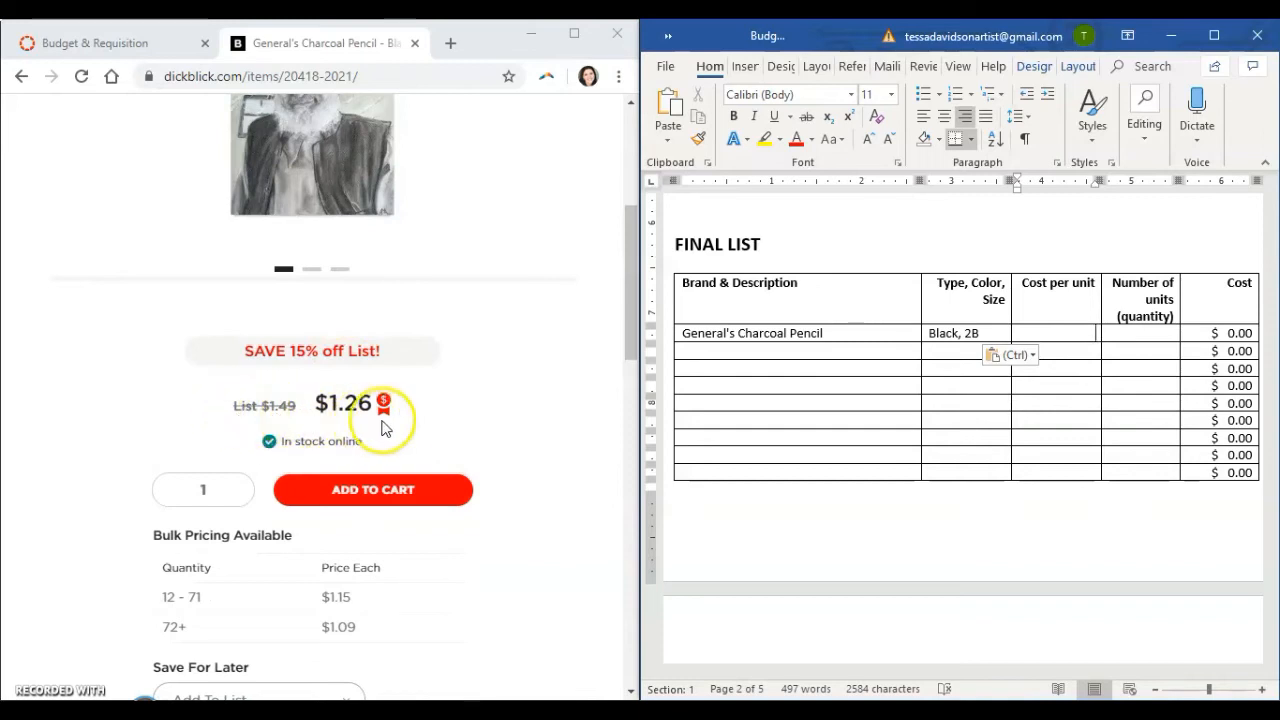
left_click_drag(361, 409, 347, 407)
left_click(340, 428)
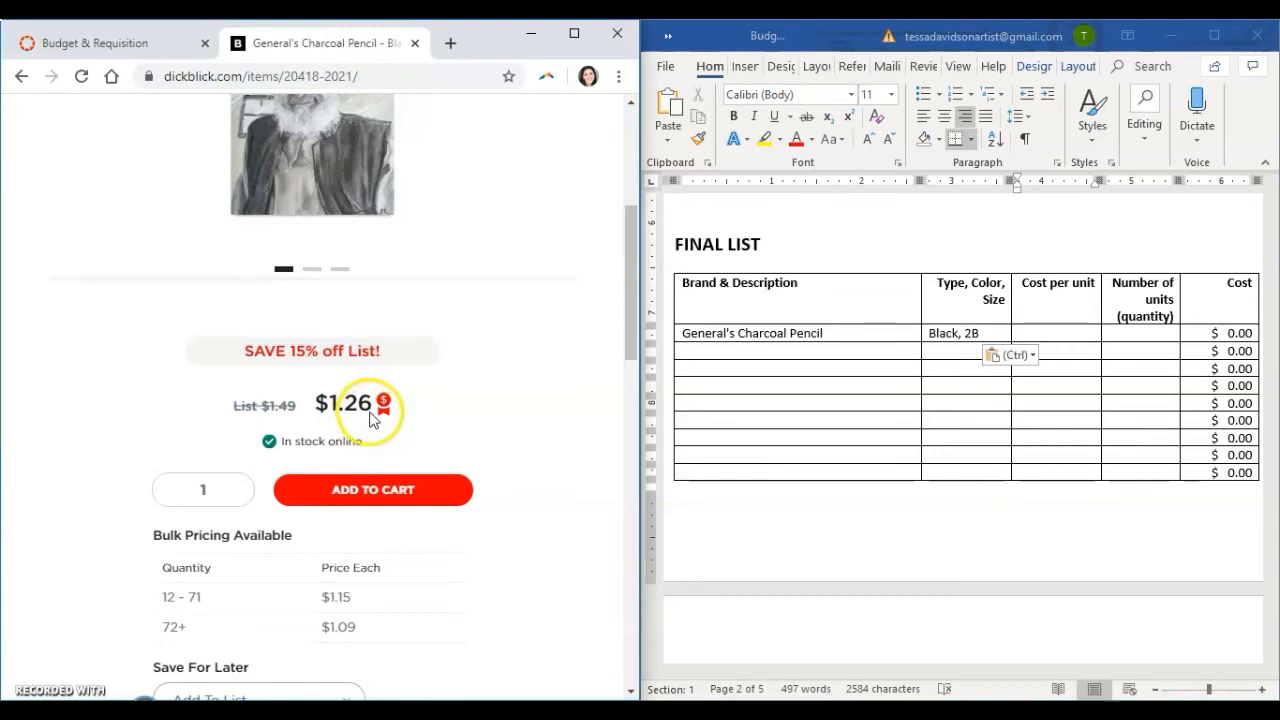
left_click_drag(371, 409, 320, 413)
key("ctrl+c")
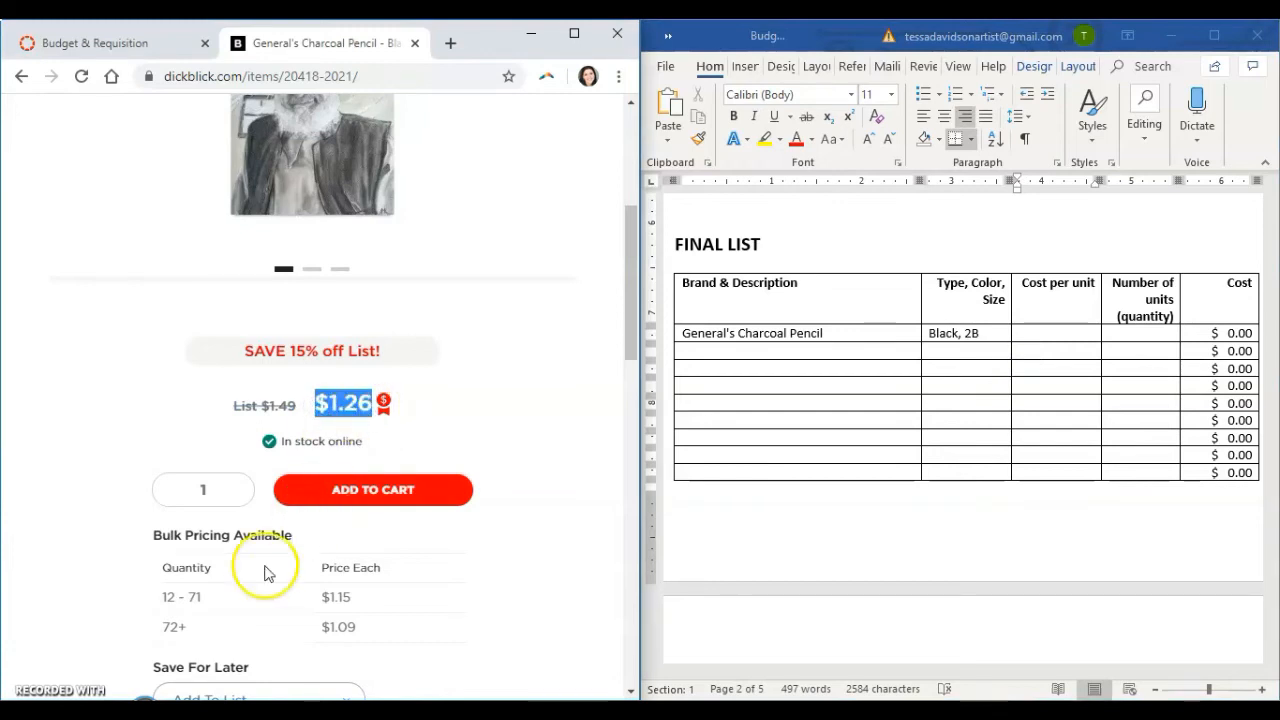
left_click(1080, 333)
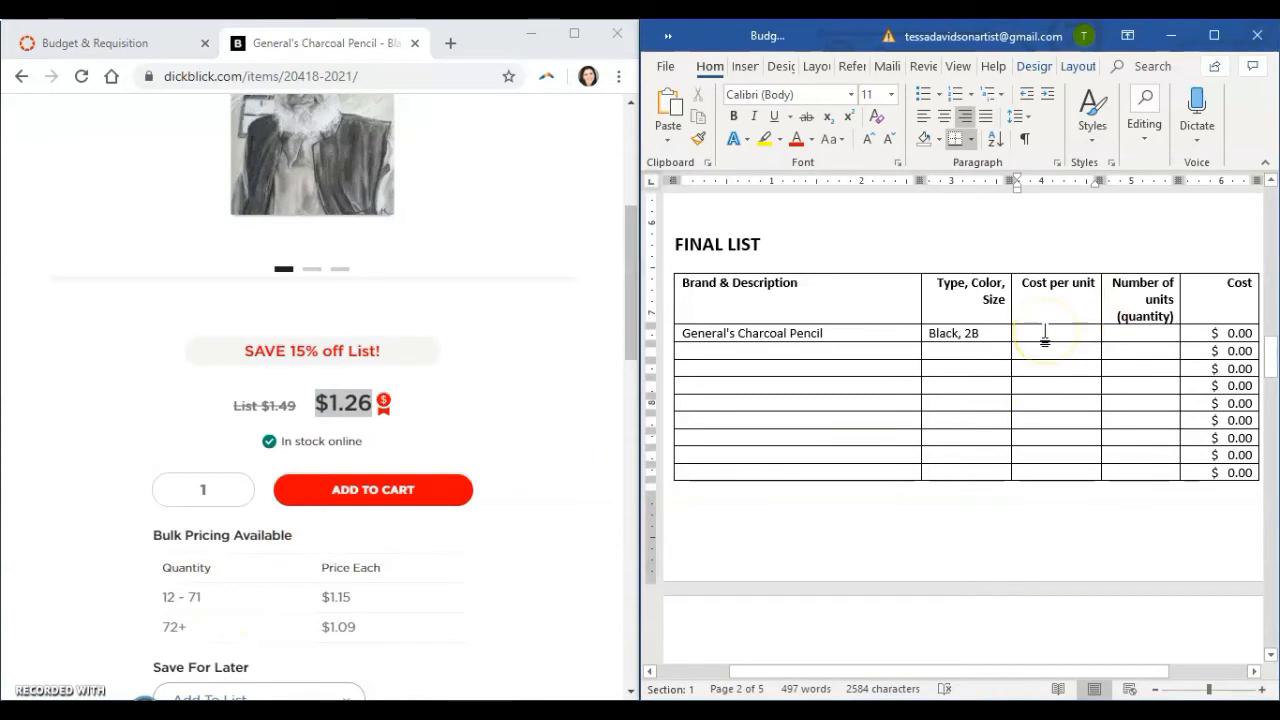
left_click(394, 386)
scroll(510, 355, "up", 1)
scroll(515, 360, "down", 1)
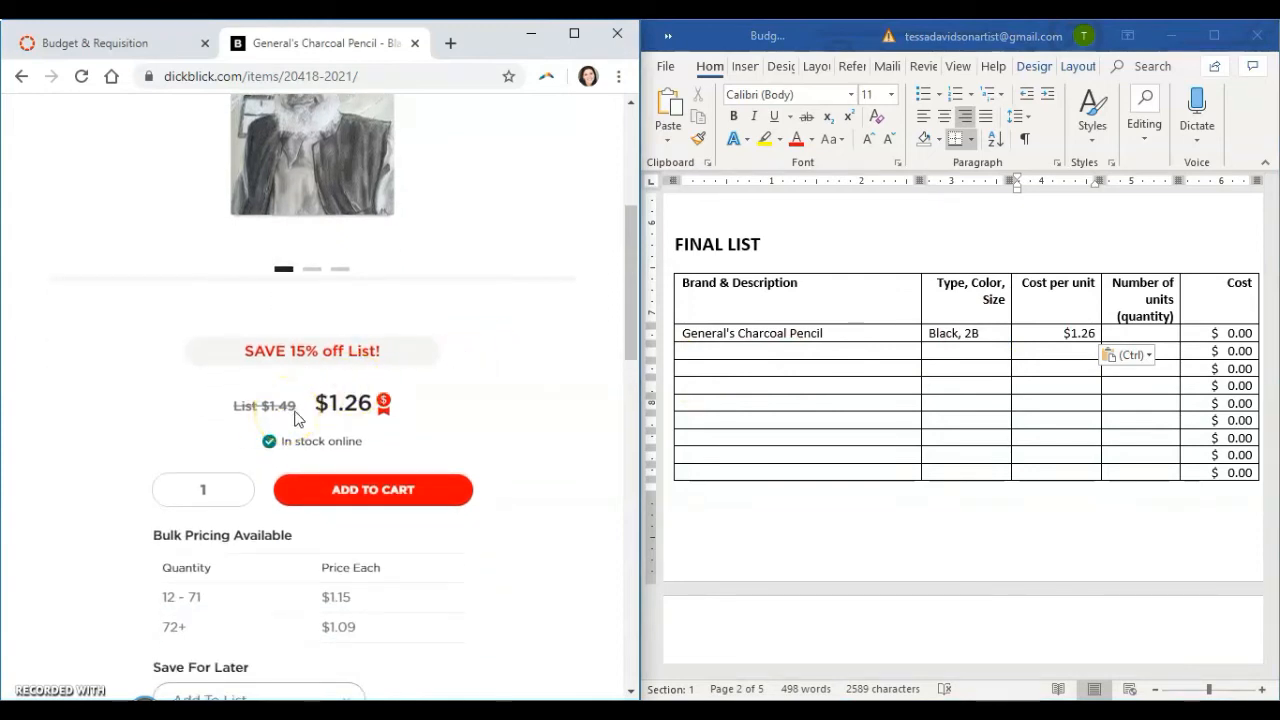
scroll(296, 418, "up", 2)
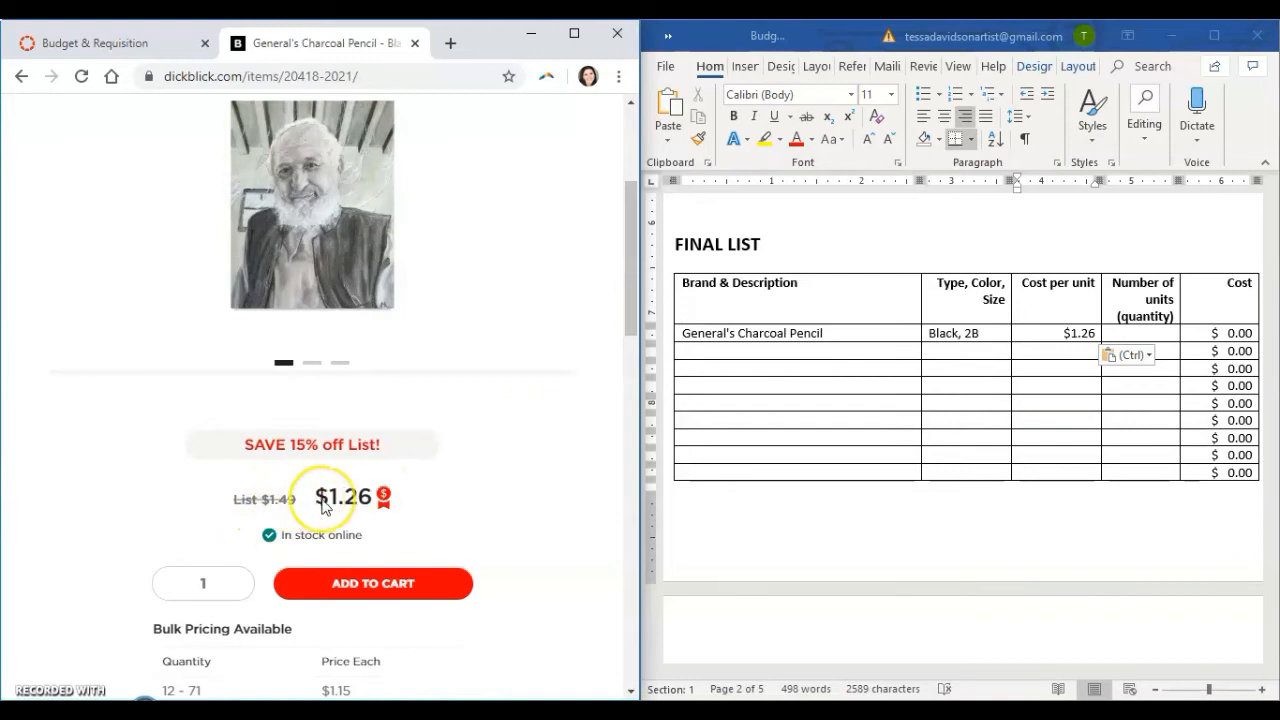
left_click(1064, 336)
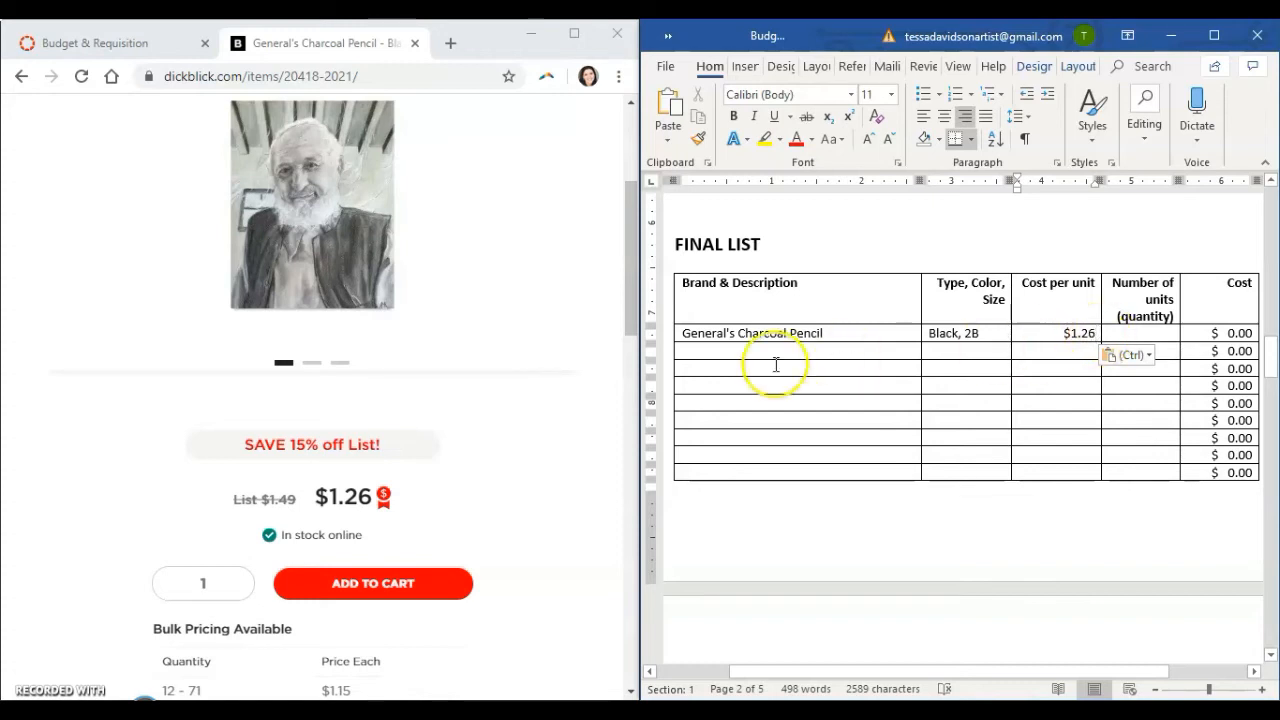
Enlarge the document window to full screen and enter 24 as the charcoal pencil's number of units.
left_click(1123, 335)
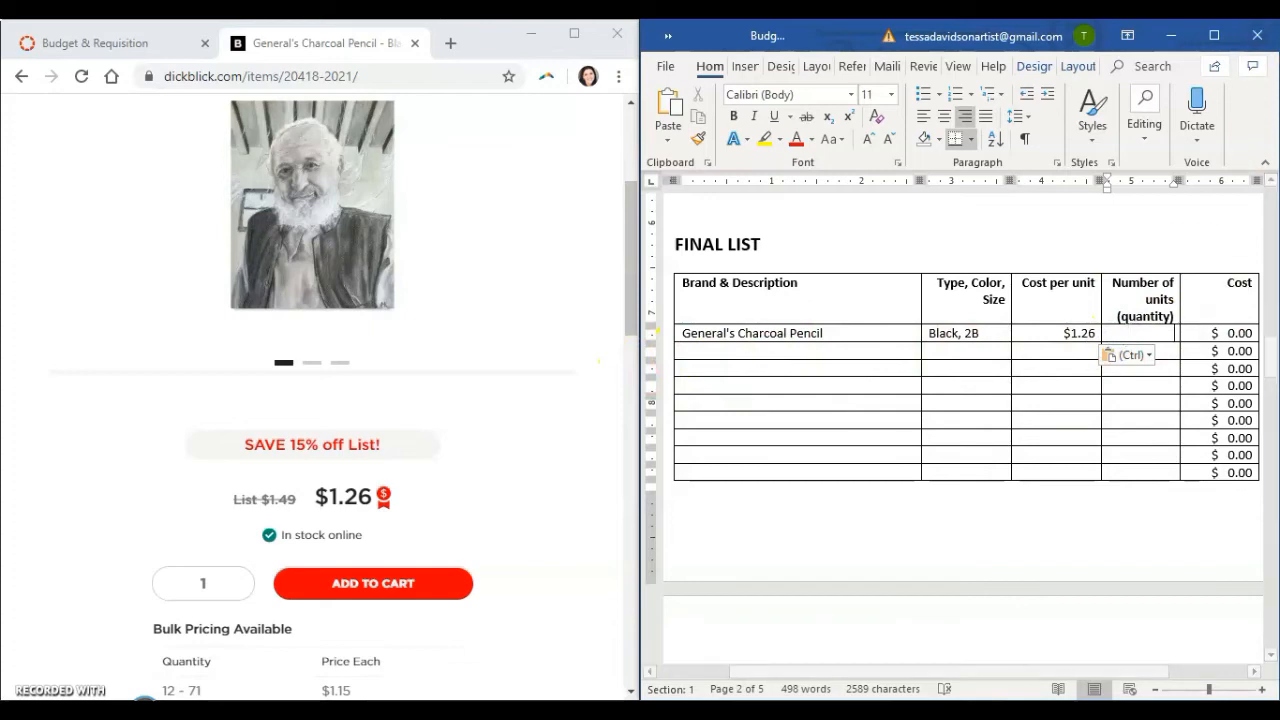
left_click(1214, 35)
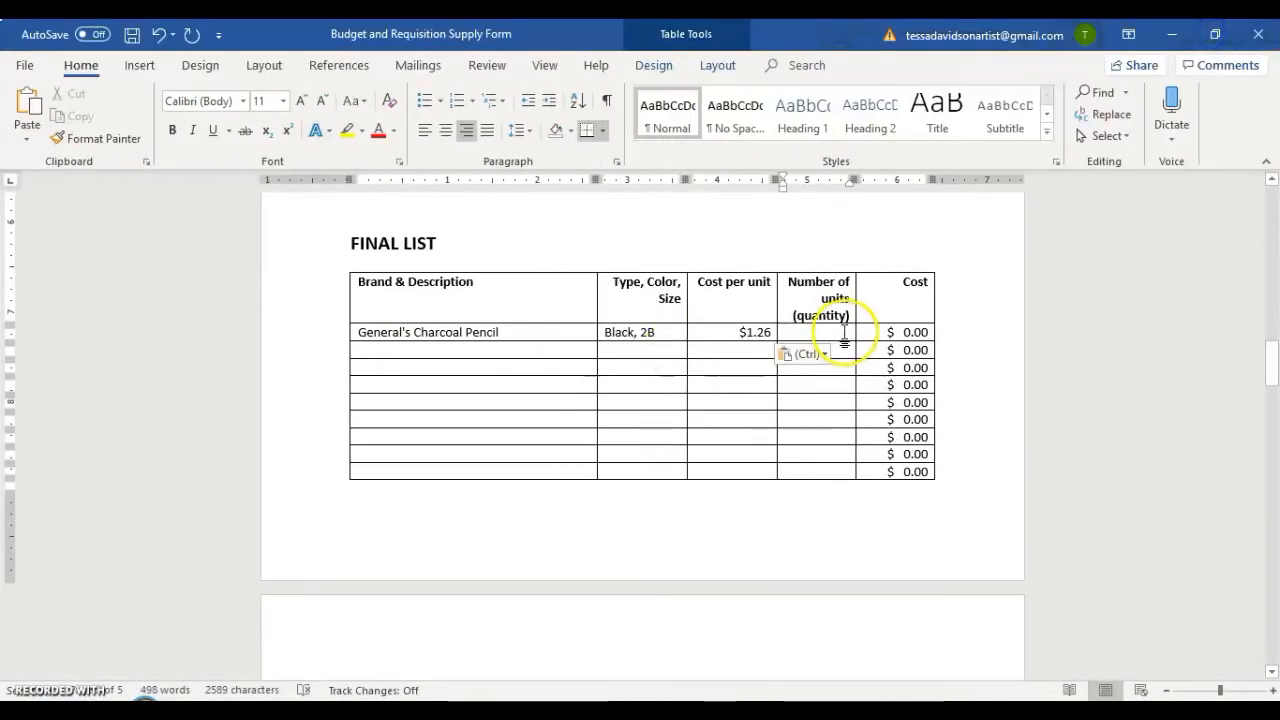
type("24")
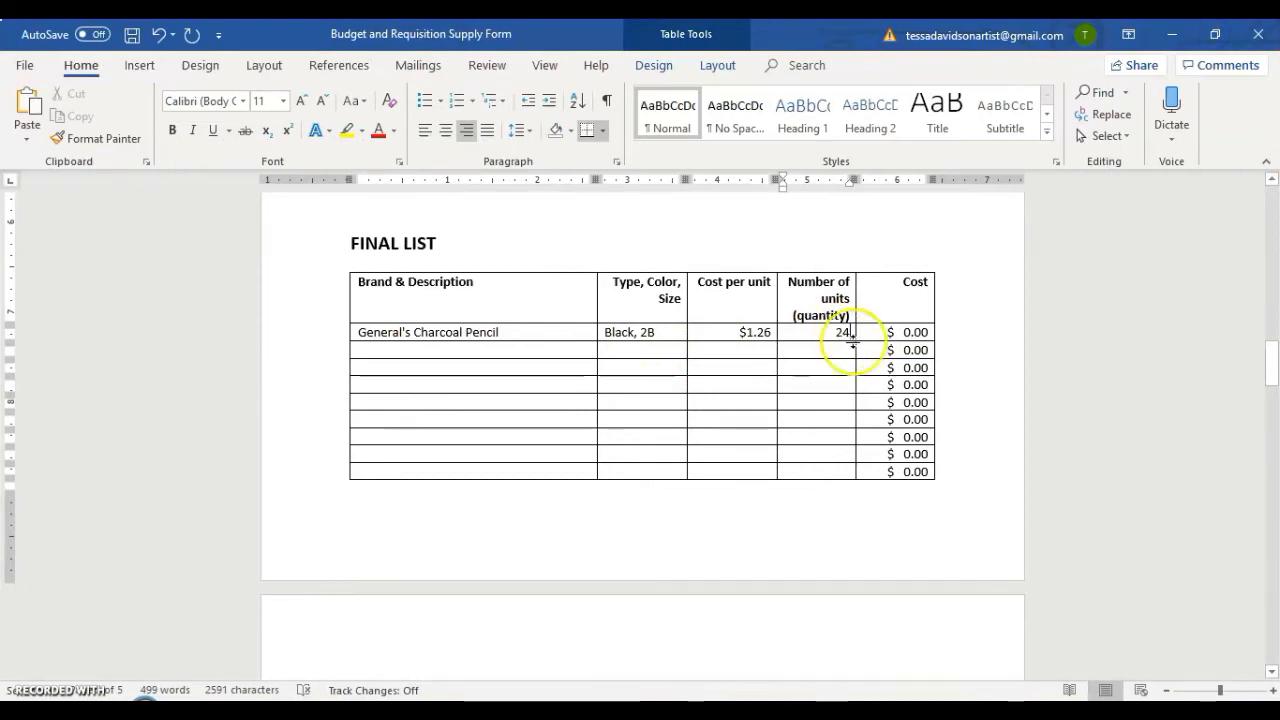
Update the calculated Cost field in the charcoal pencil row from its unit price and quantity.
left_click(910, 334)
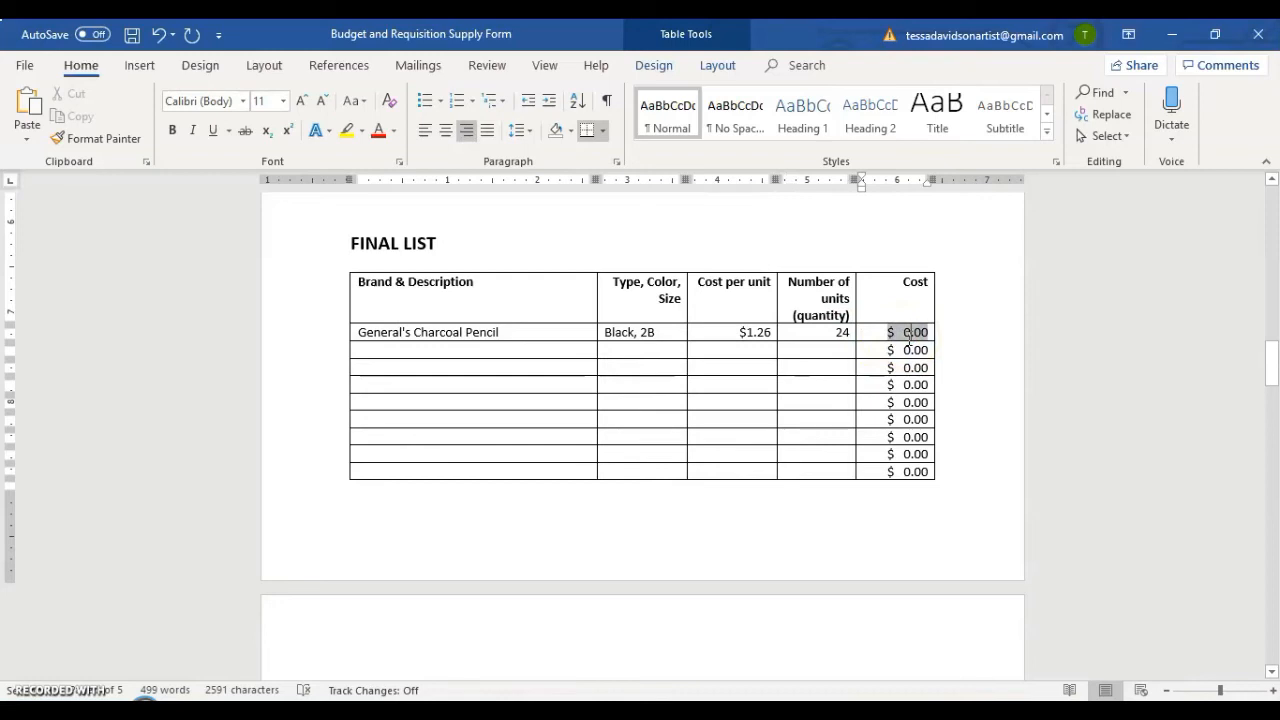
left_click(909, 350)
left_click(907, 369)
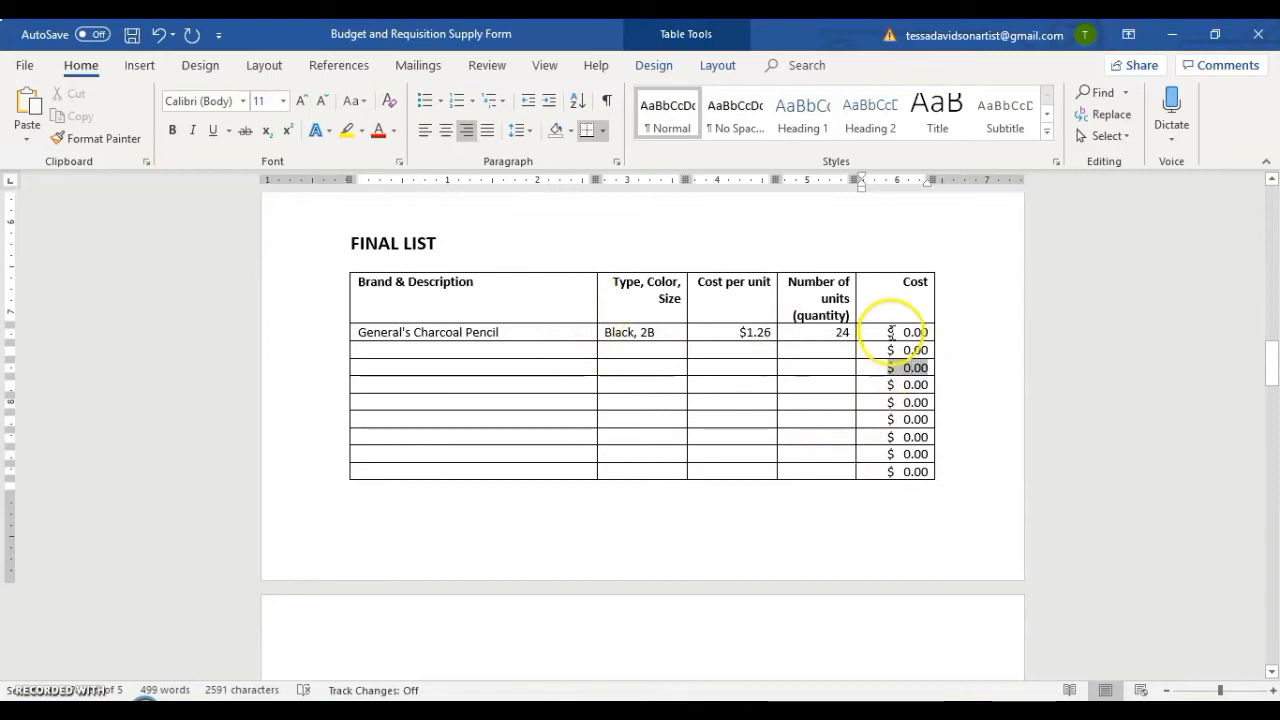
left_click(907, 331)
left_click(757, 333)
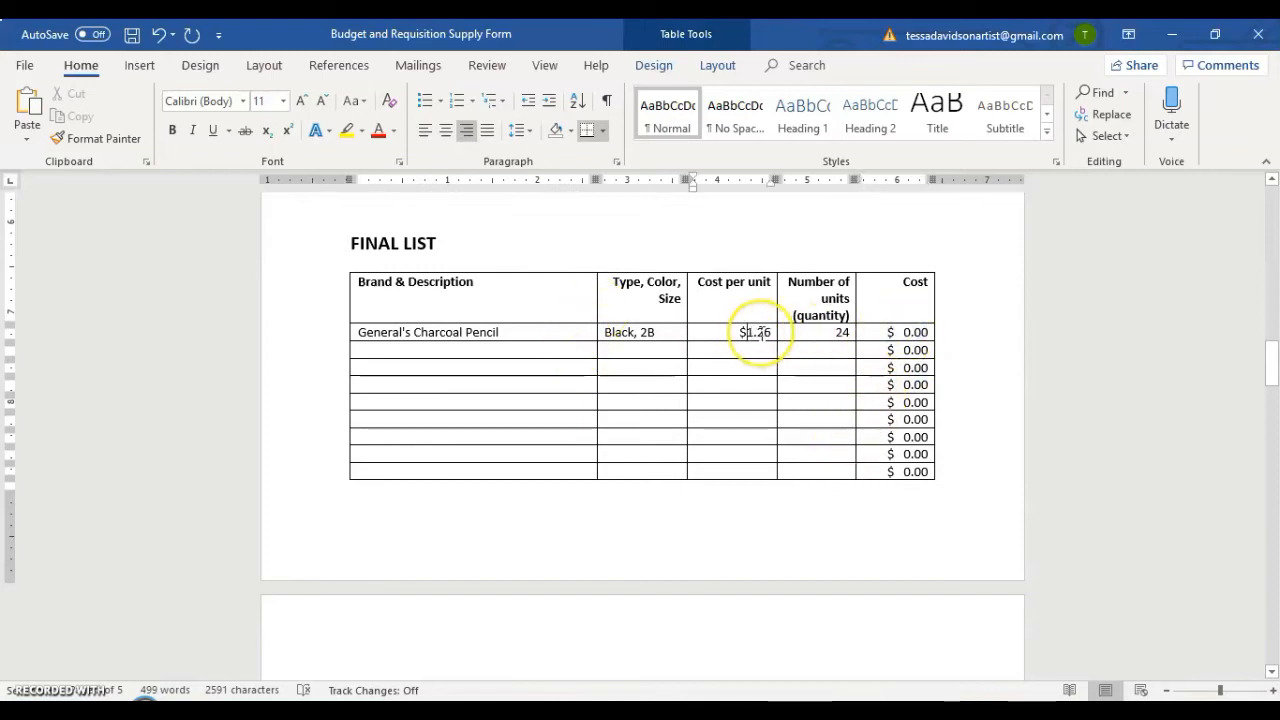
left_click(841, 333)
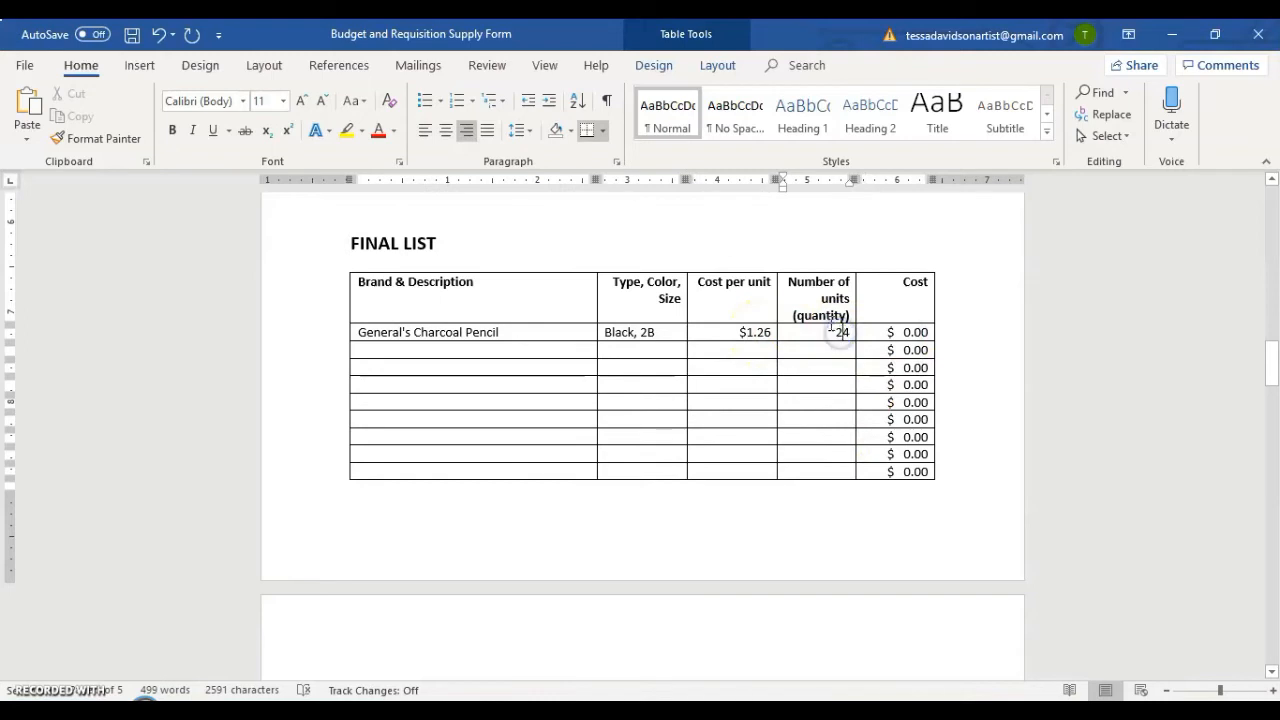
left_click(895, 336)
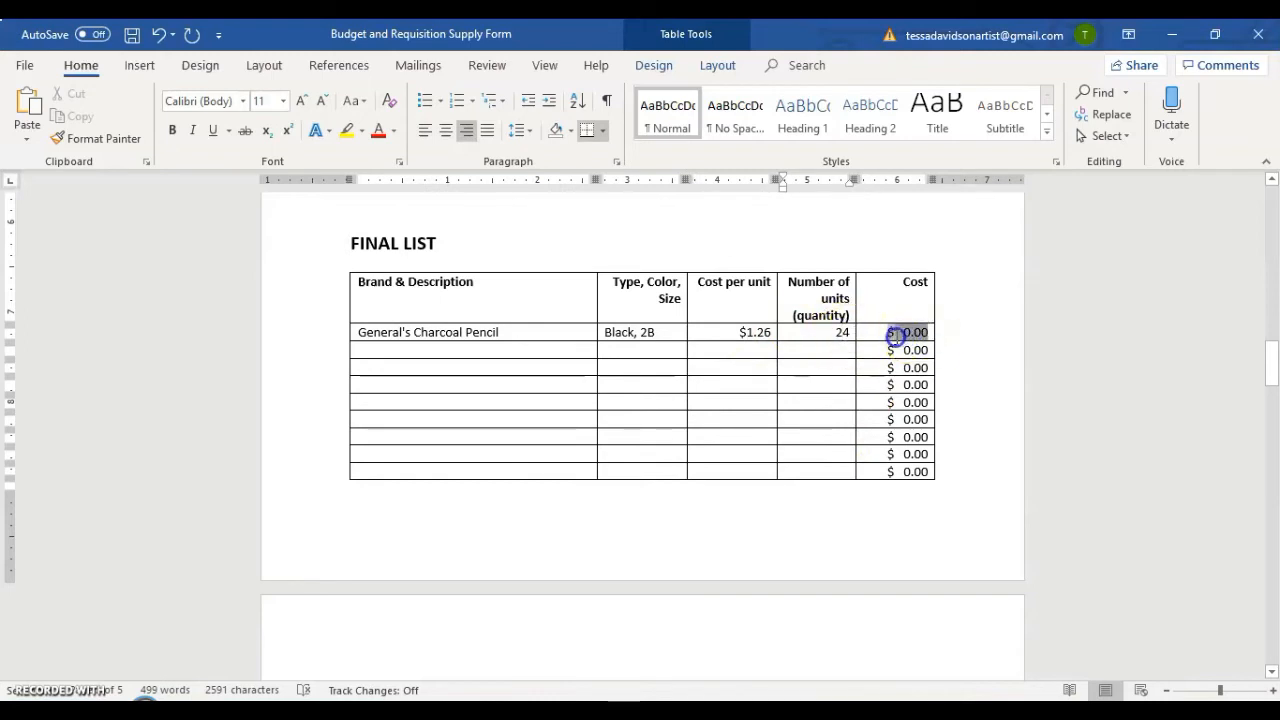
left_click_drag(888, 337, 903, 340)
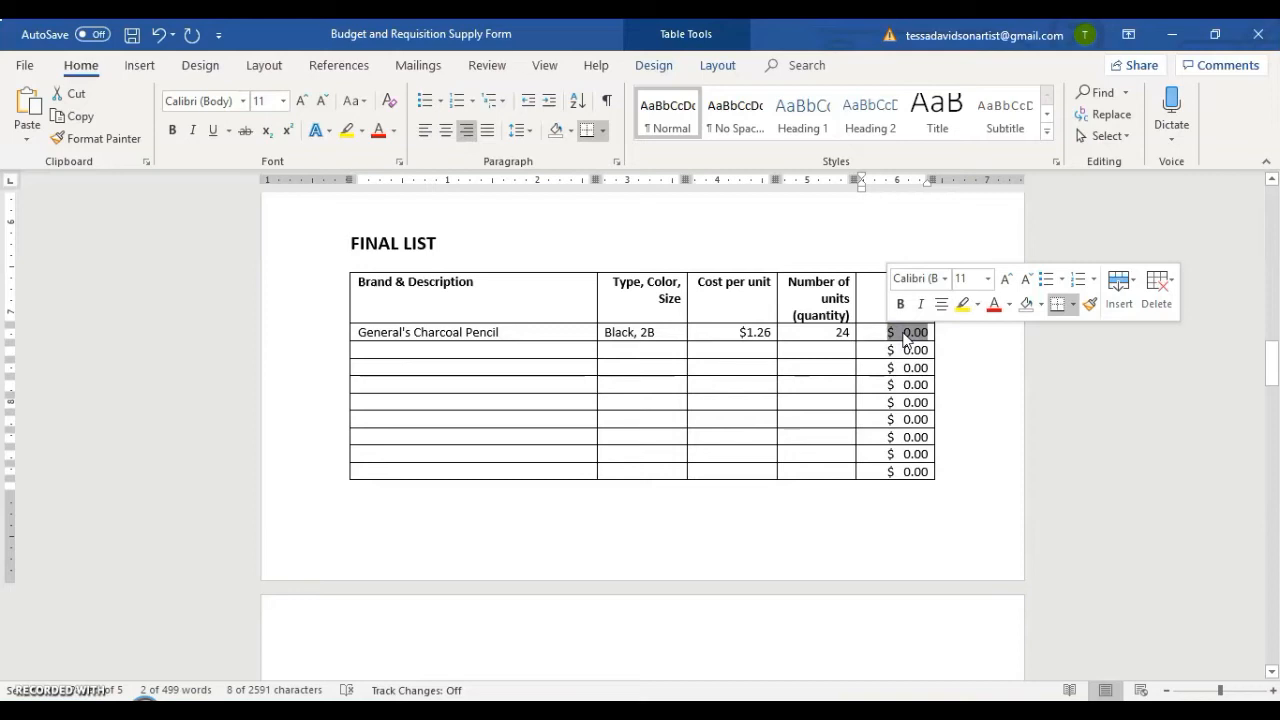
right_click(903, 340)
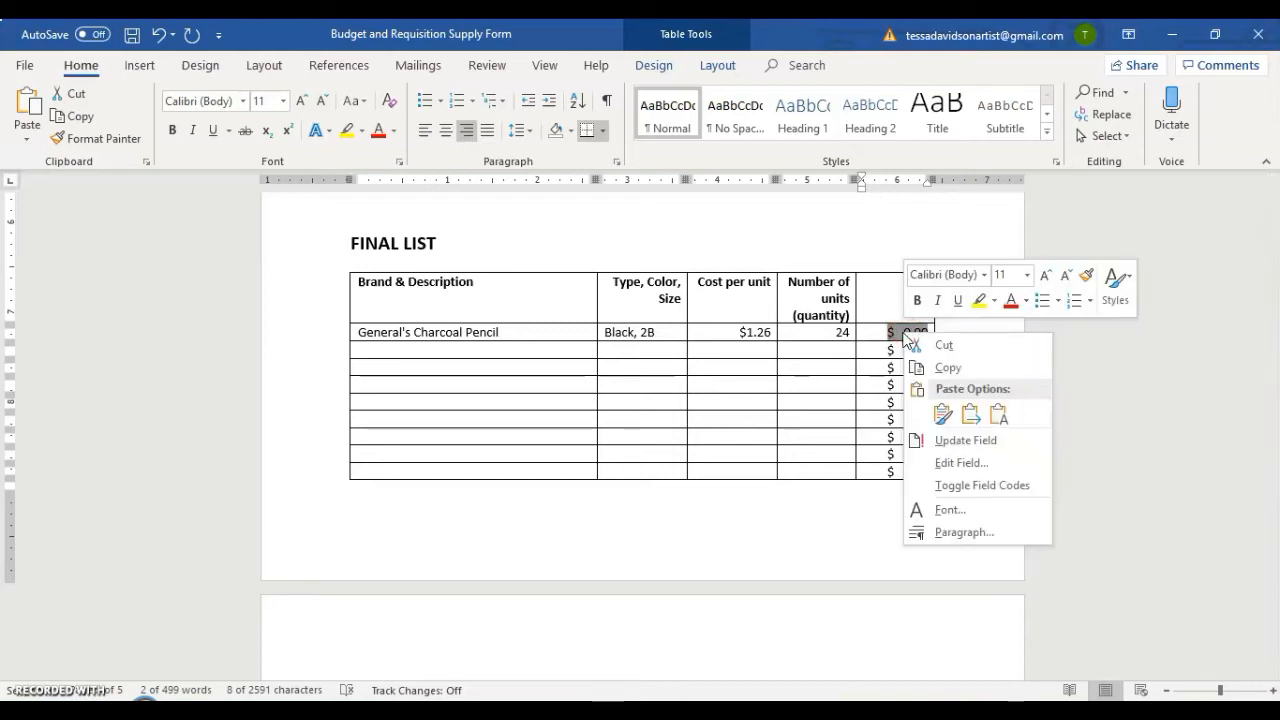
left_click(978, 449)
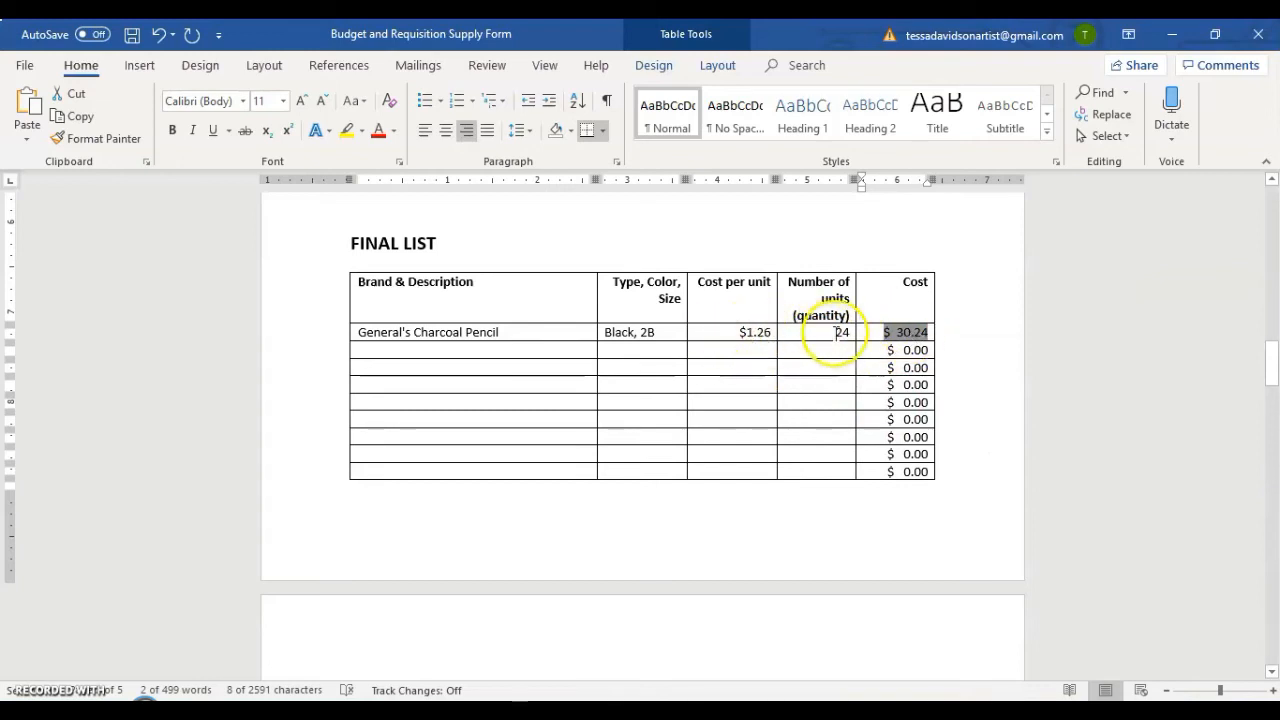
Inspect the formula and number format behind the charcoal pencil's Cost field, then close without changes.
right_click(912, 343)
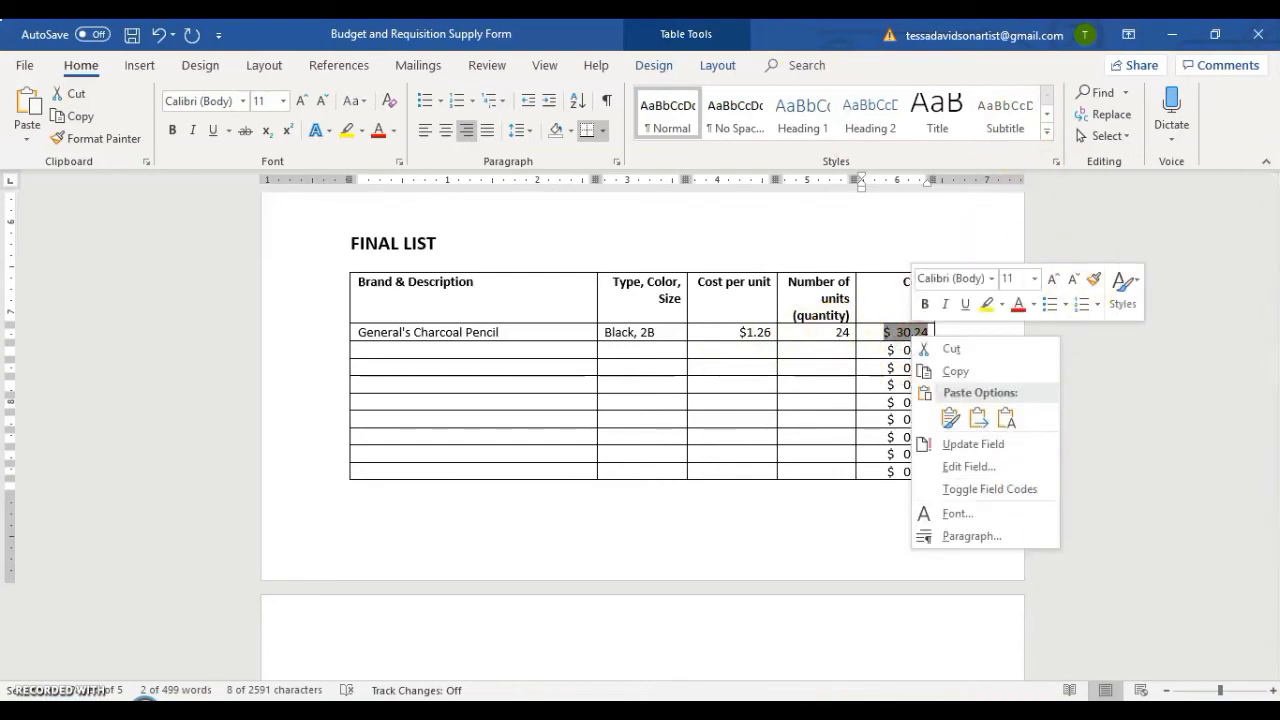
left_click(717, 67)
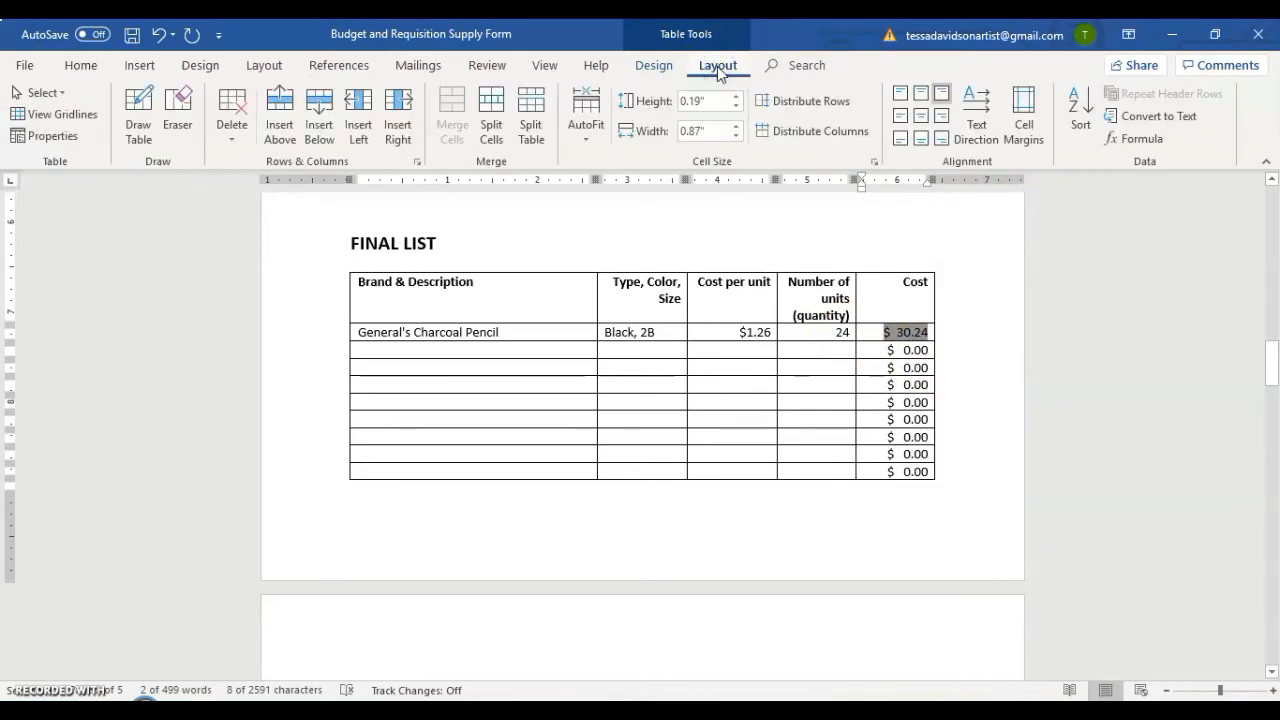
left_click(1141, 139)
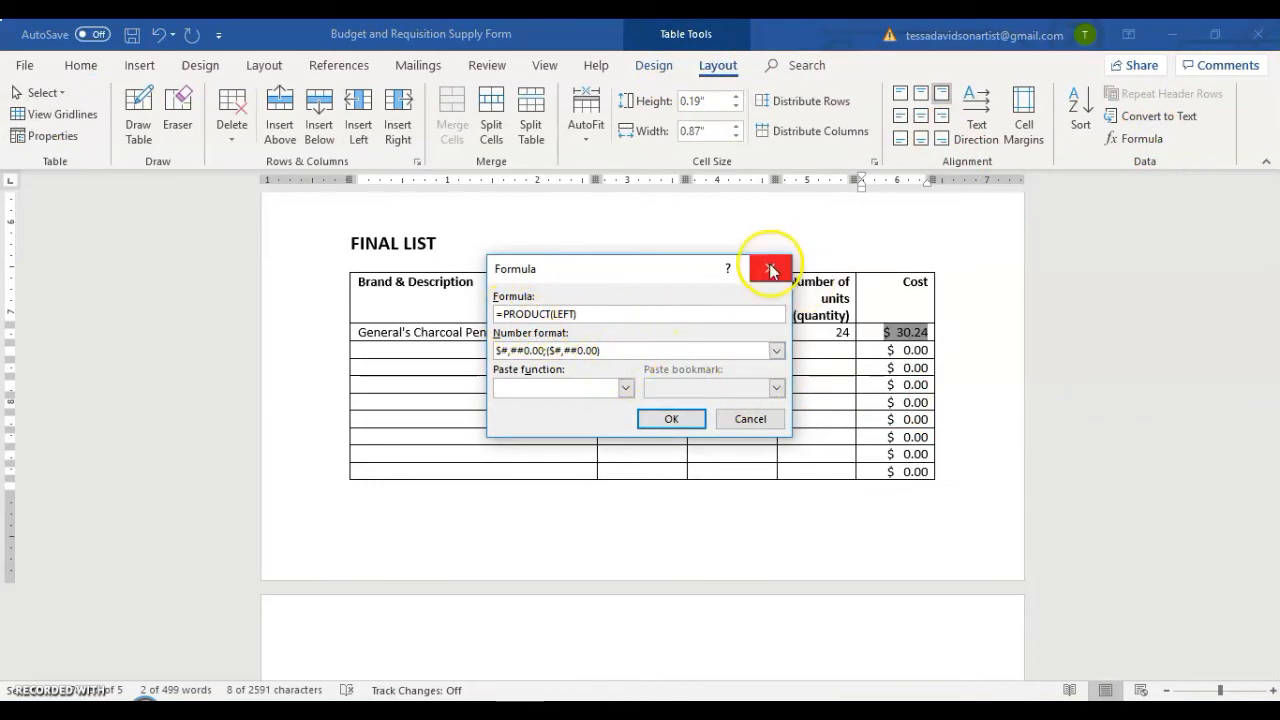
left_click(771, 270)
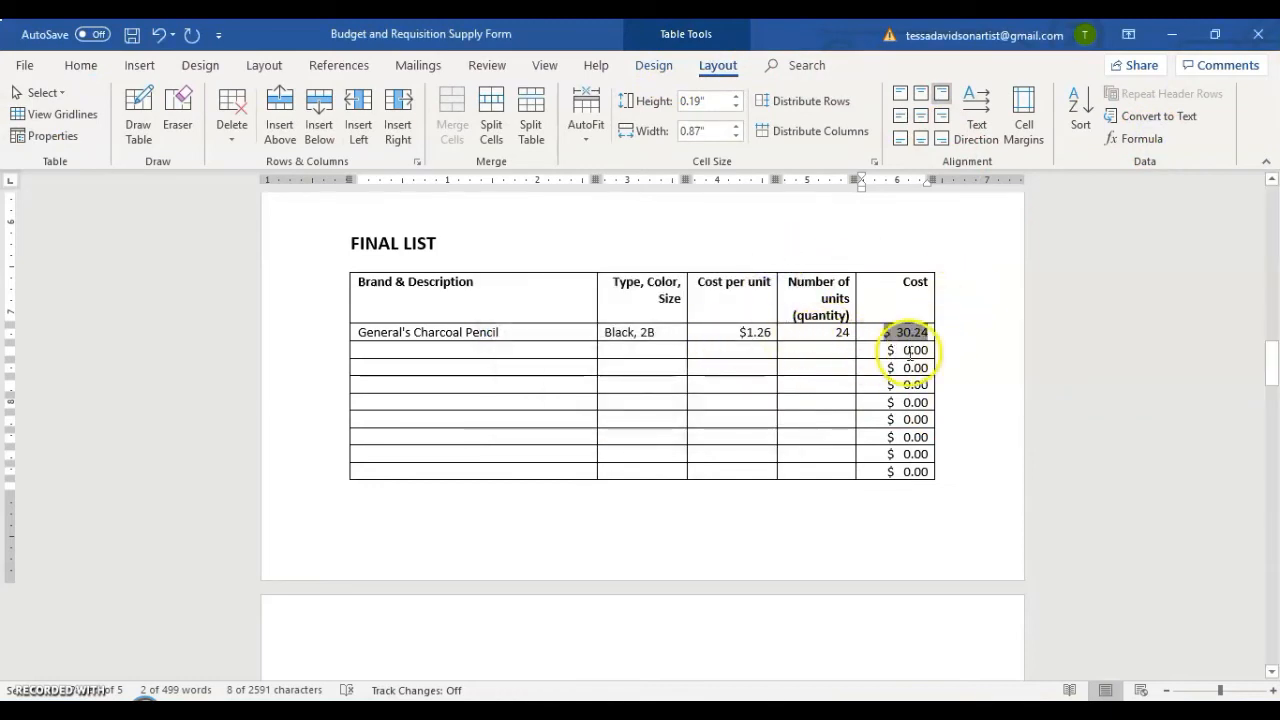
Place the cursor in the second Final List row, dock the document beside the browser, and return to the top of the product page.
left_click(910, 351)
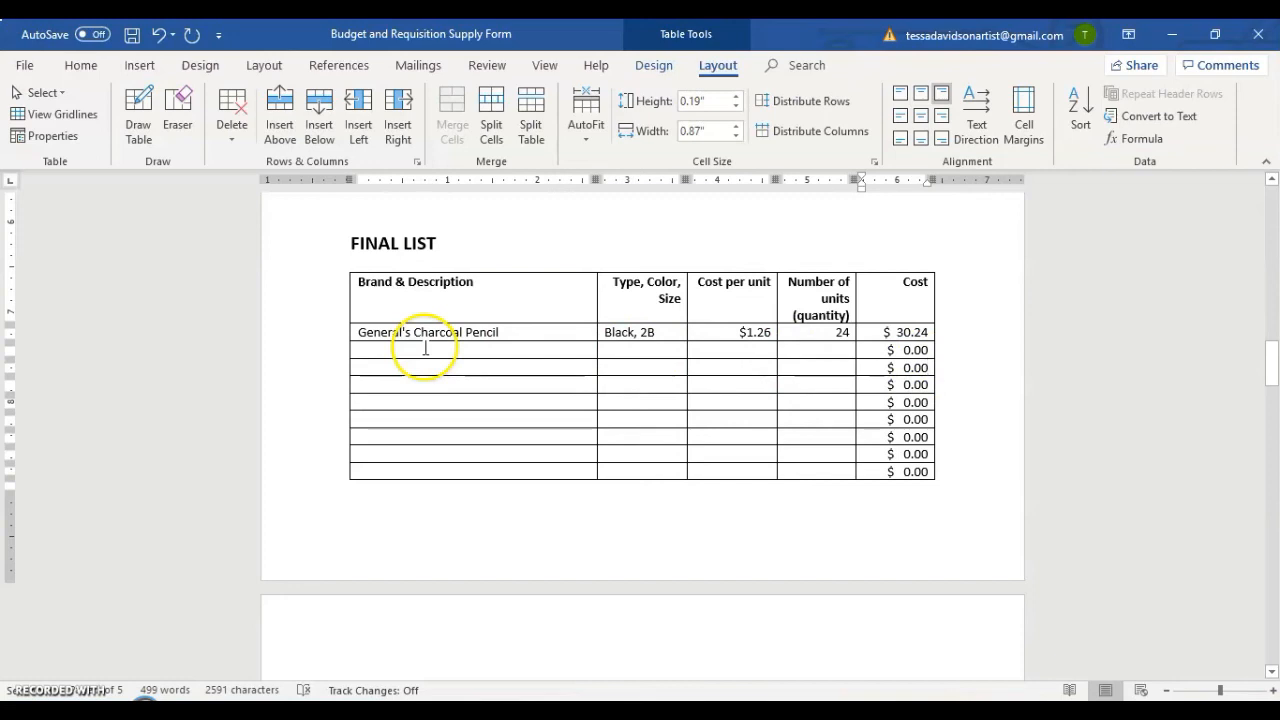
scroll(551, 337, "up", 5)
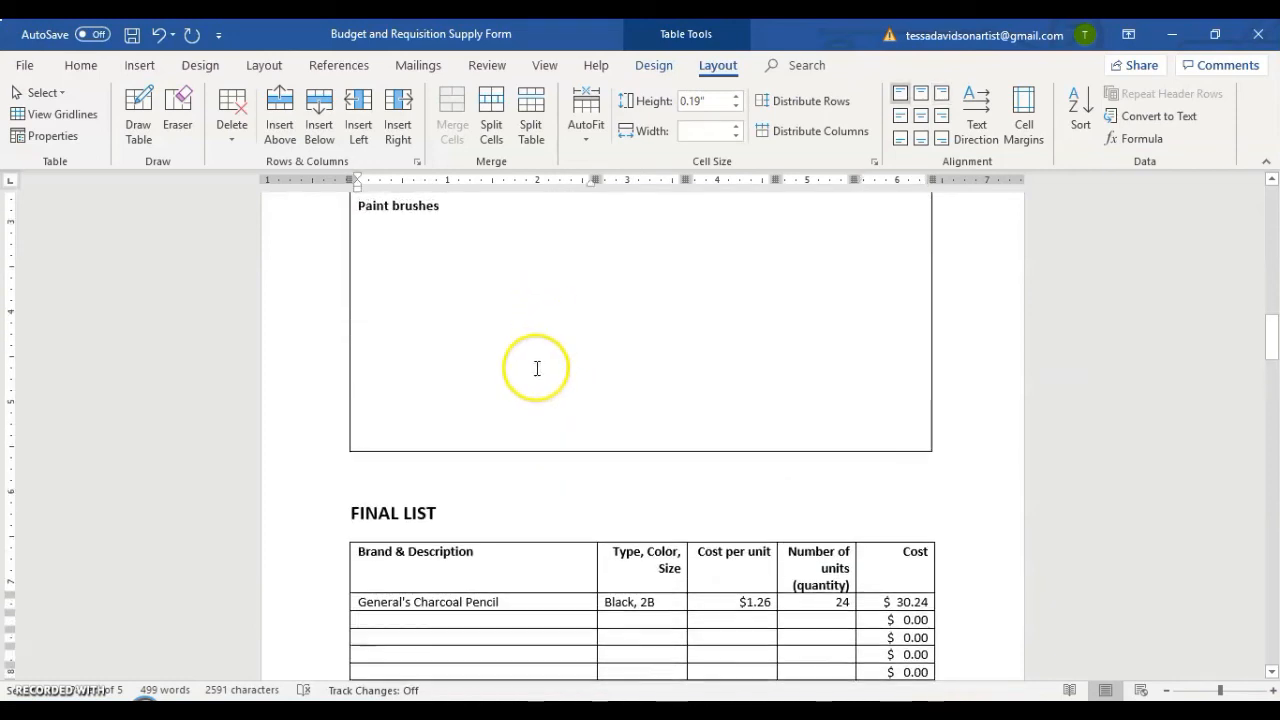
scroll(534, 366, "down", 4)
left_click_drag(868, 37, 1277, 165)
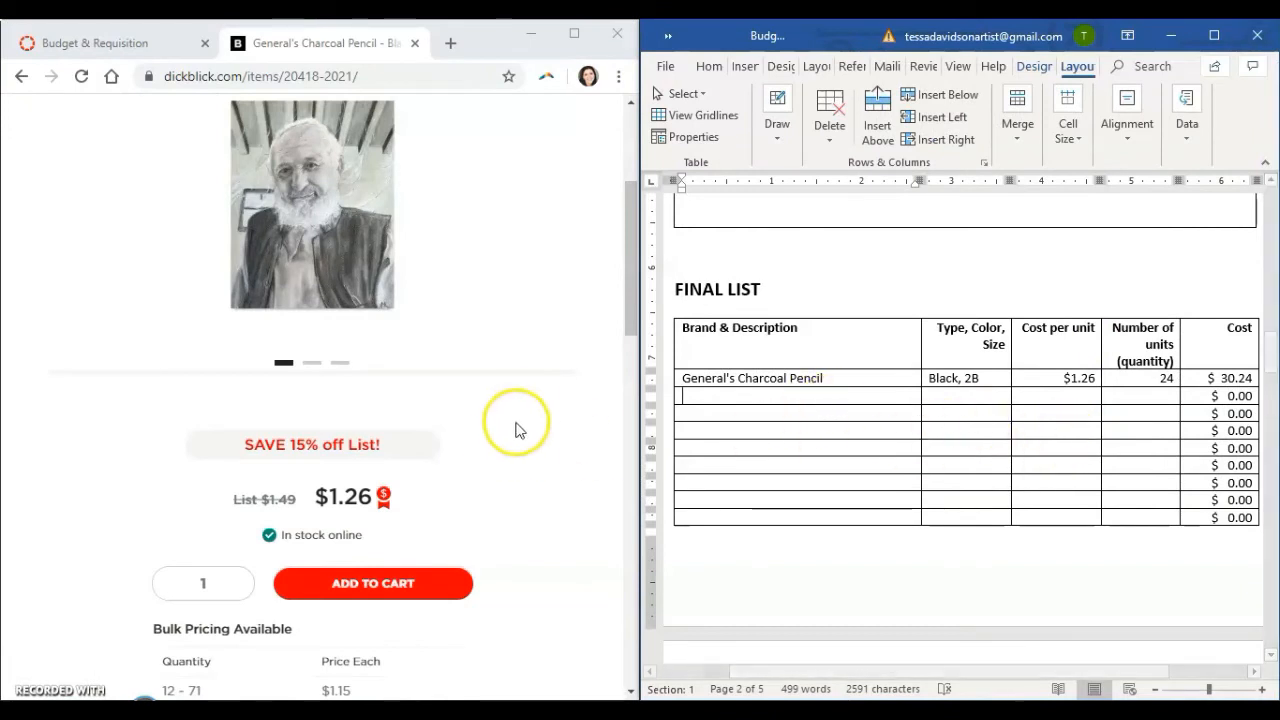
scroll(520, 420, "up", 2)
scroll(527, 413, "up", 1)
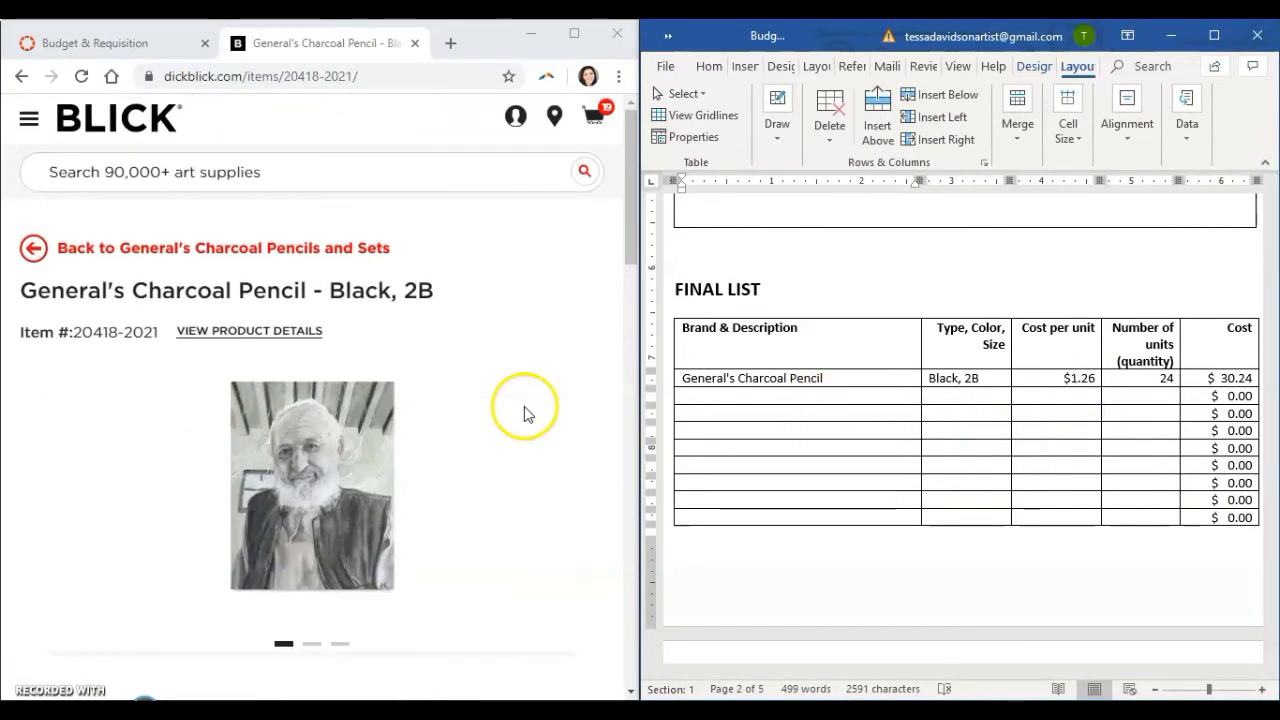
Return to the General's Charcoal Pencils and Sets page and review the canvas sizes noted in the document's Master List.
left_click(14, 80)
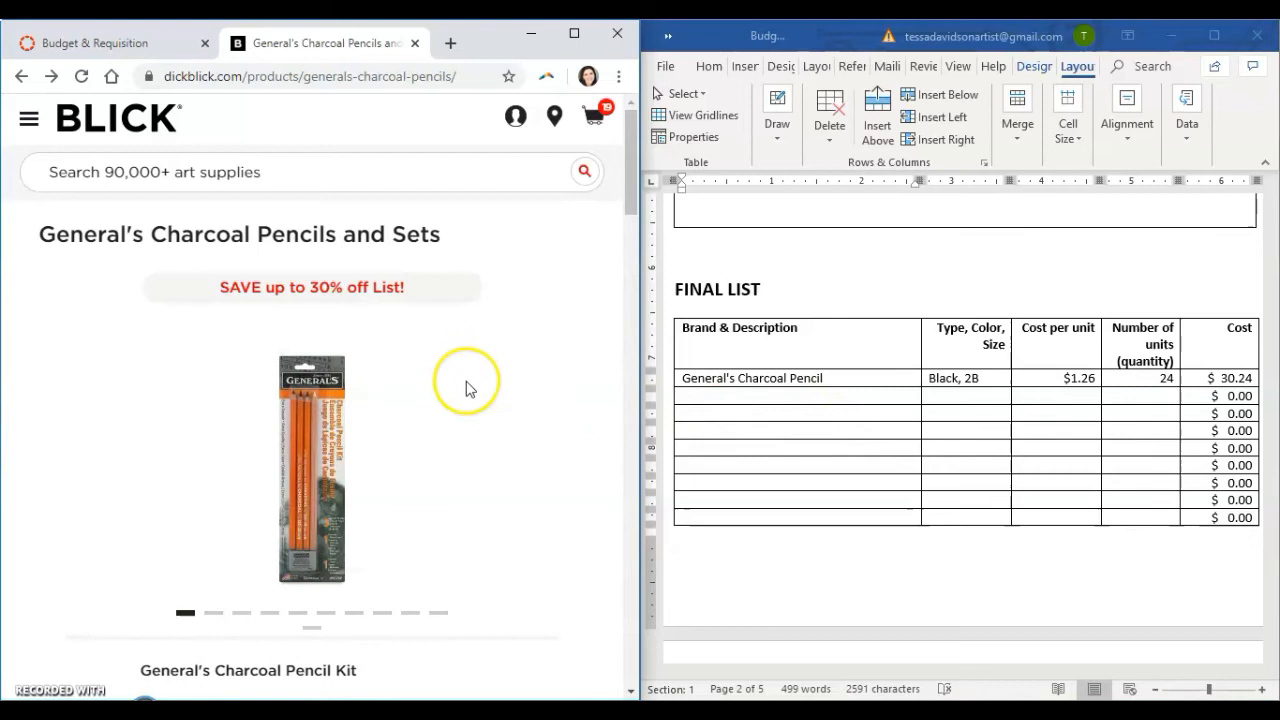
scroll(465, 388, "down", 1)
scroll(465, 388, "down", 4)
scroll(790, 390, "up", 5)
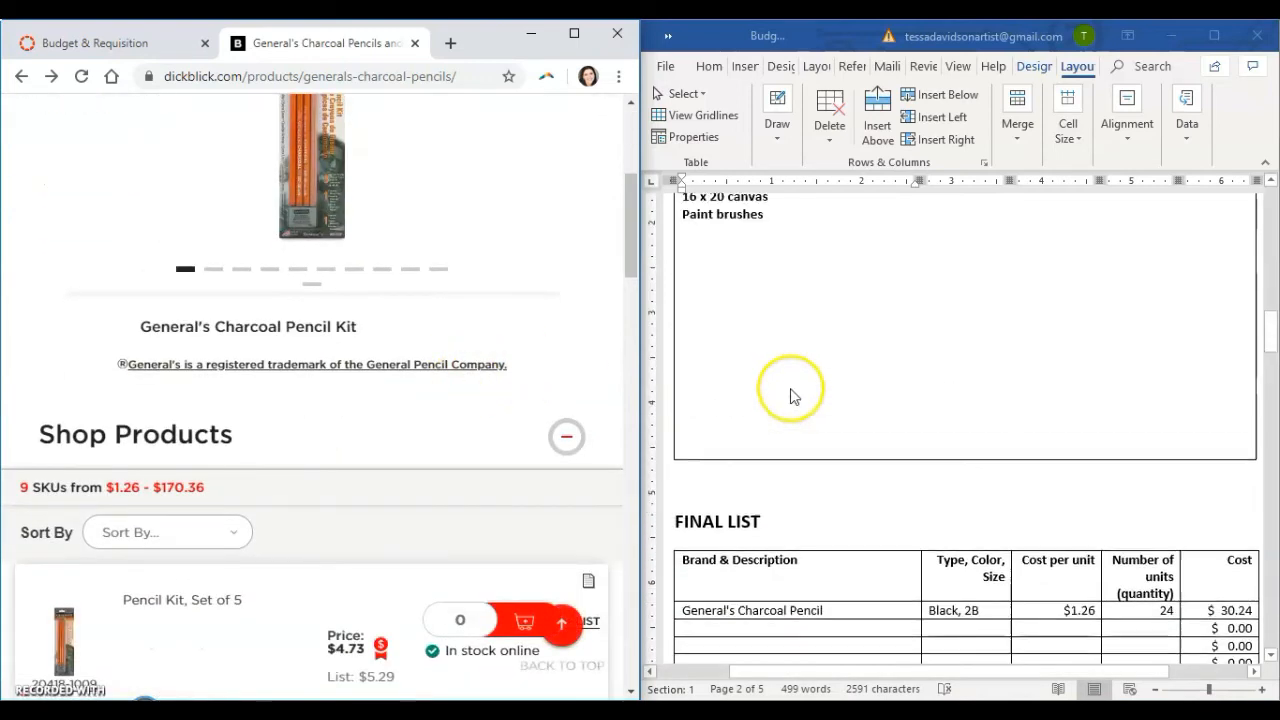
scroll(800, 345, "up", 3)
scroll(790, 370, "down", 4)
left_click(763, 314)
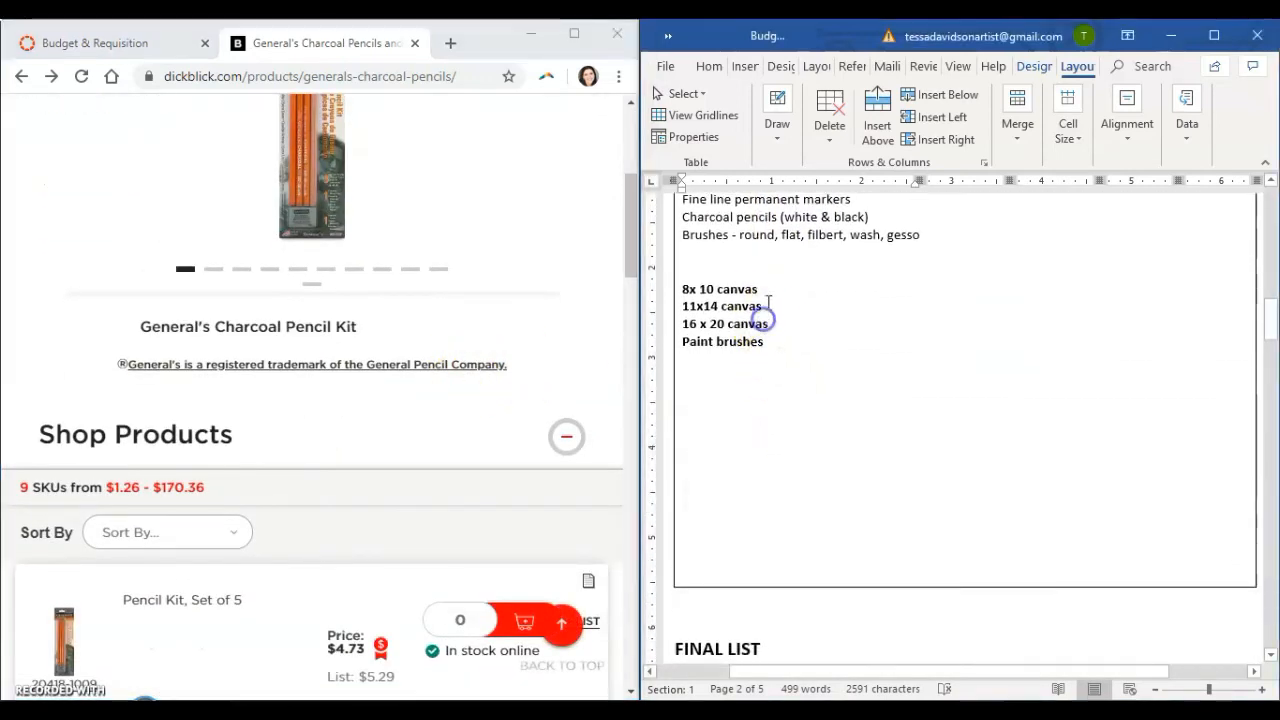
left_click_drag(742, 287, 677, 287)
left_click(783, 323)
scroll(630, 378, "up", 1)
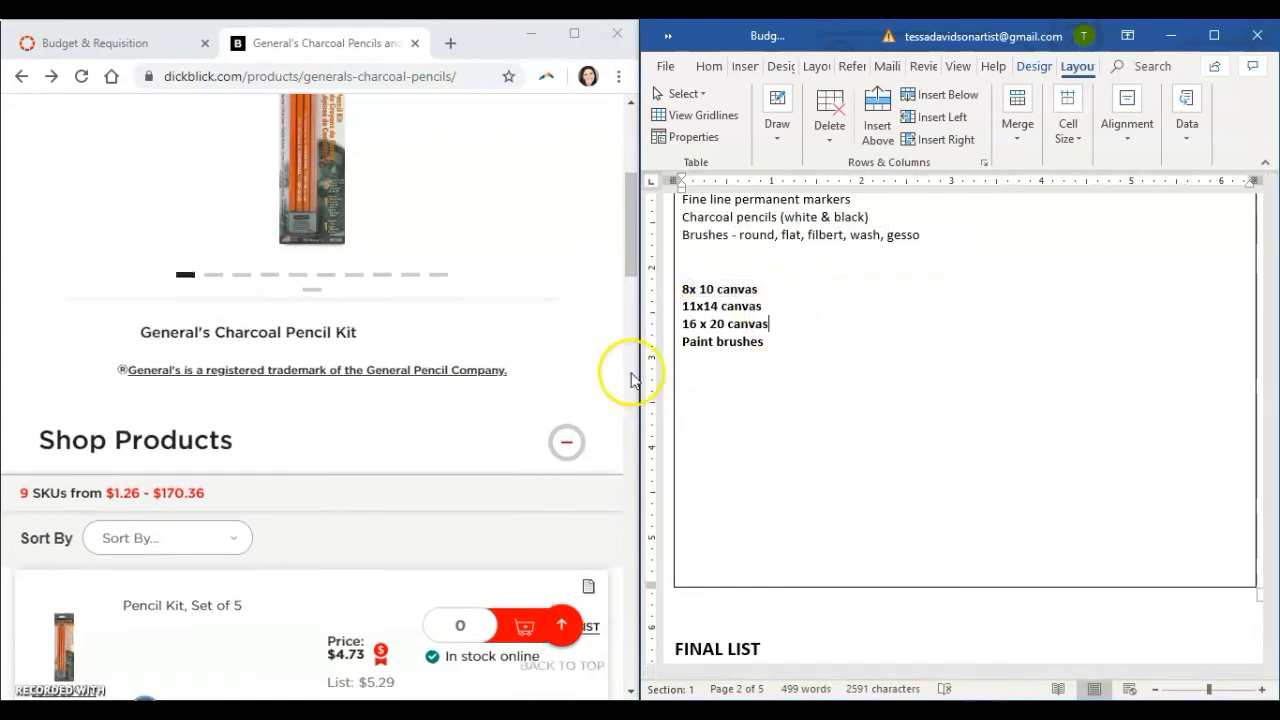
Search the Blick site for canvas and open the Stretched Canvas category.
scroll(620, 295, "up", 3)
left_click(286, 171)
type("canvas")
key("Return")
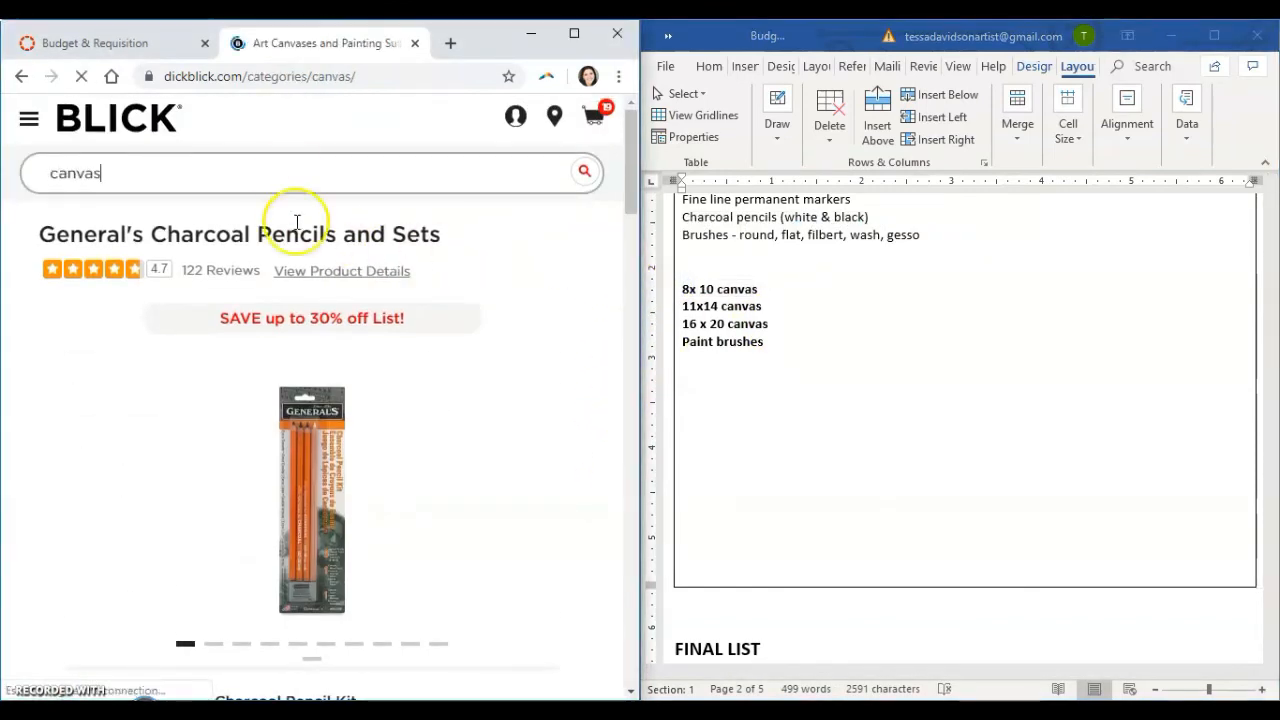
scroll(296, 290, "down", 2)
scroll(305, 298, "down", 2)
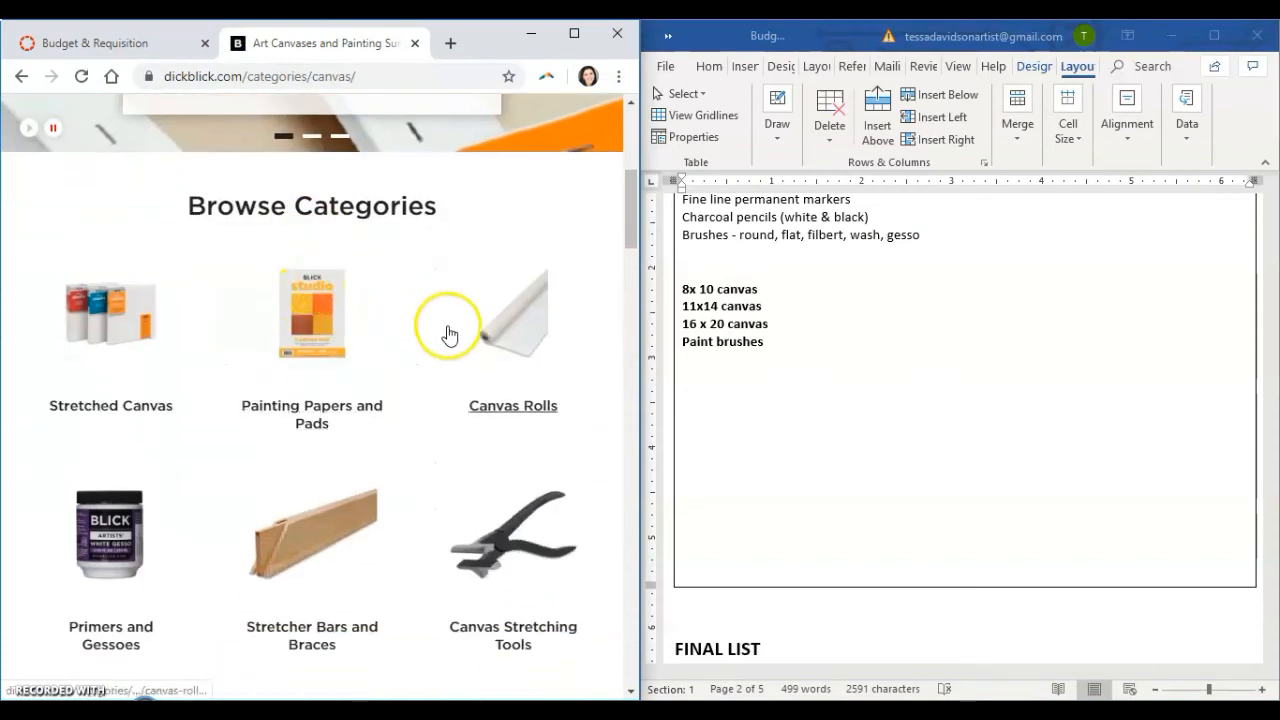
left_click(138, 333)
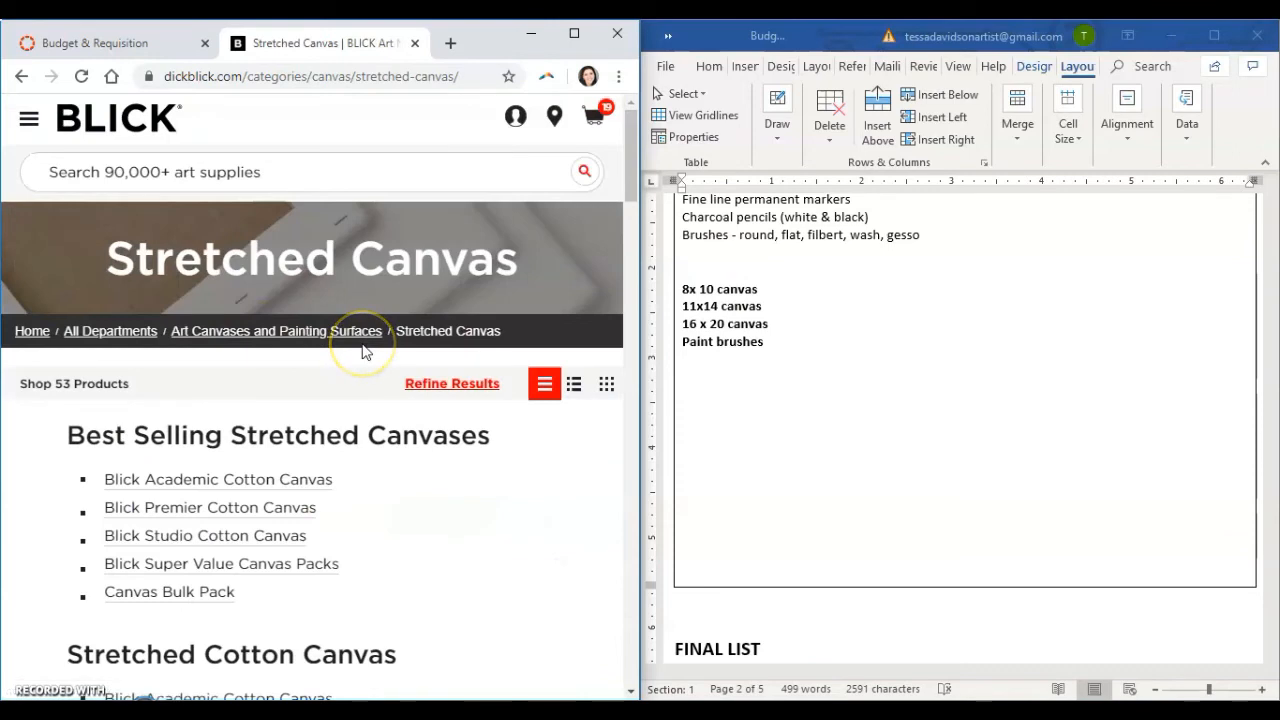
Enlarge the browser window, open the Blick Super Value Canvas Packs page and examine its available sizes, pack quantities and prices.
scroll(364, 345, "down", 1)
scroll(363, 350, "down", 1)
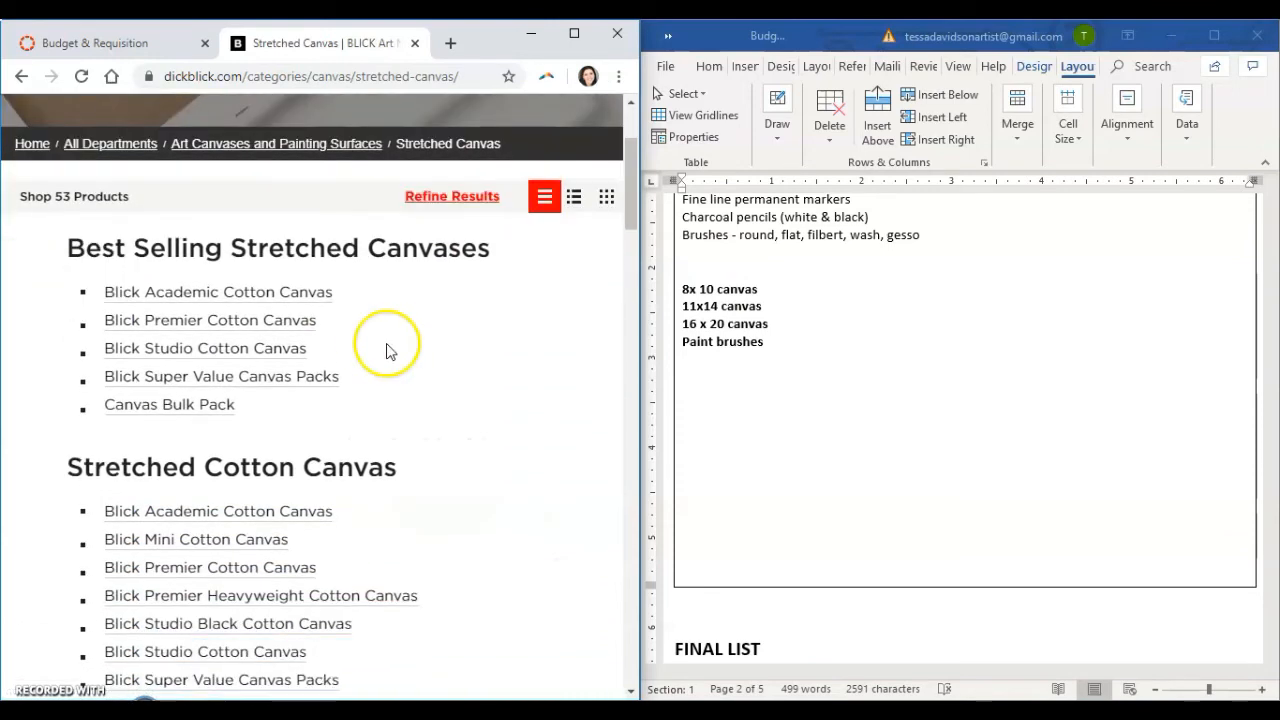
left_click(577, 35)
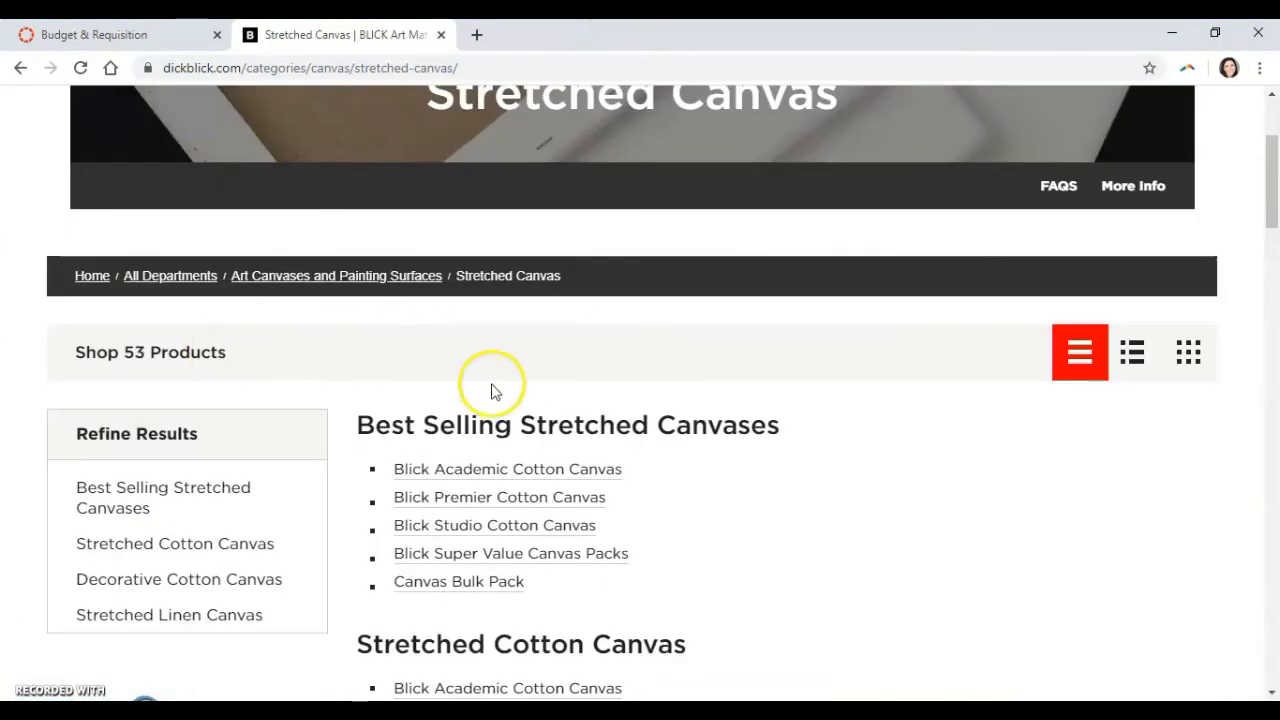
scroll(913, 460, "down", 2)
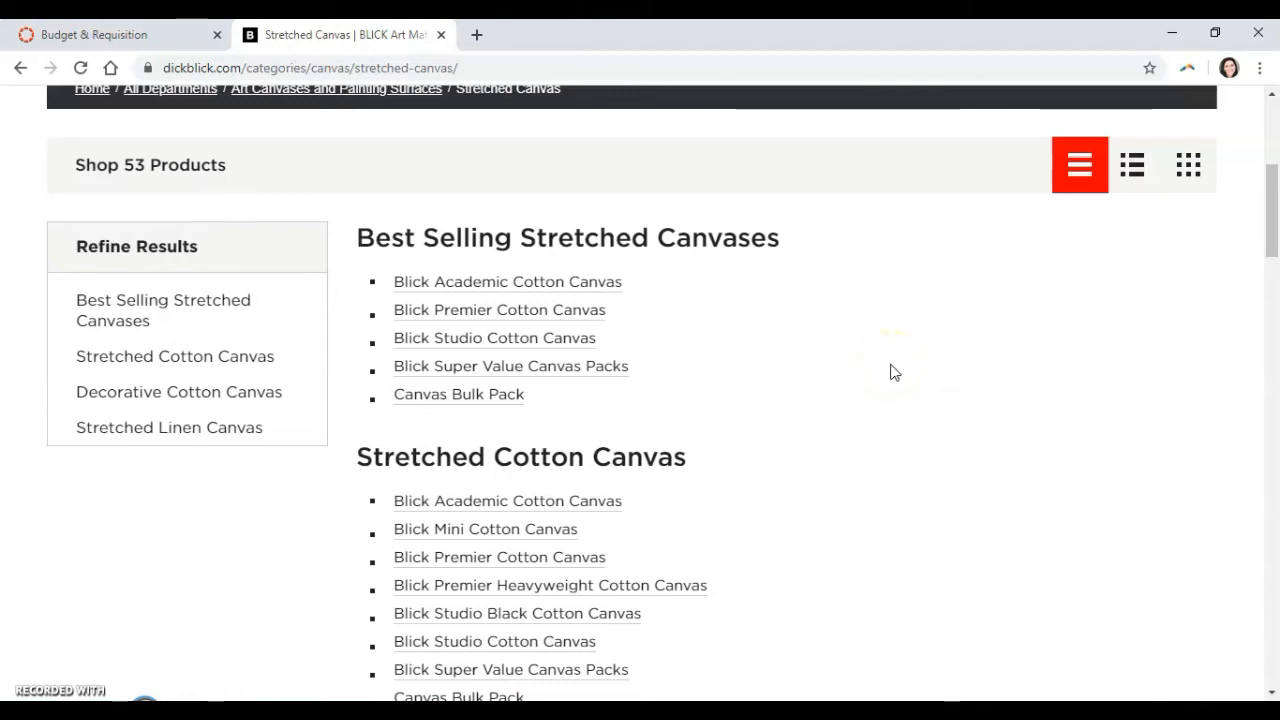
left_click(508, 368)
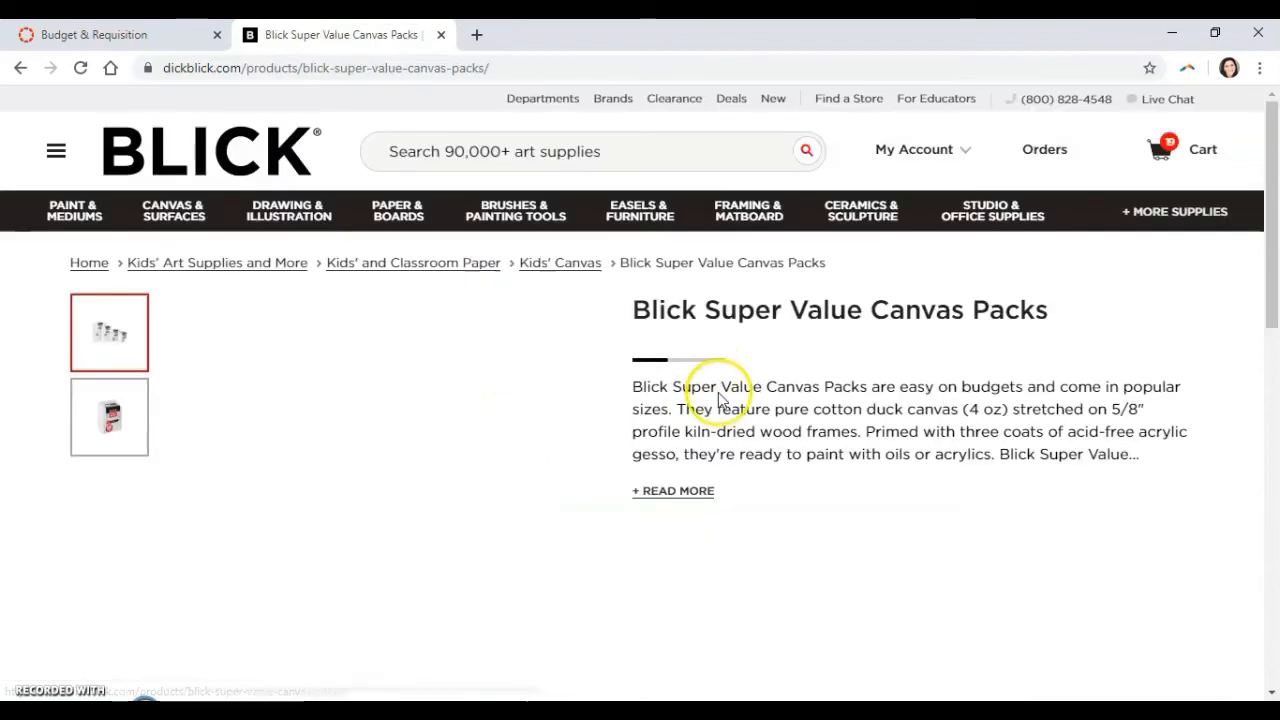
scroll(820, 420, "down", 5)
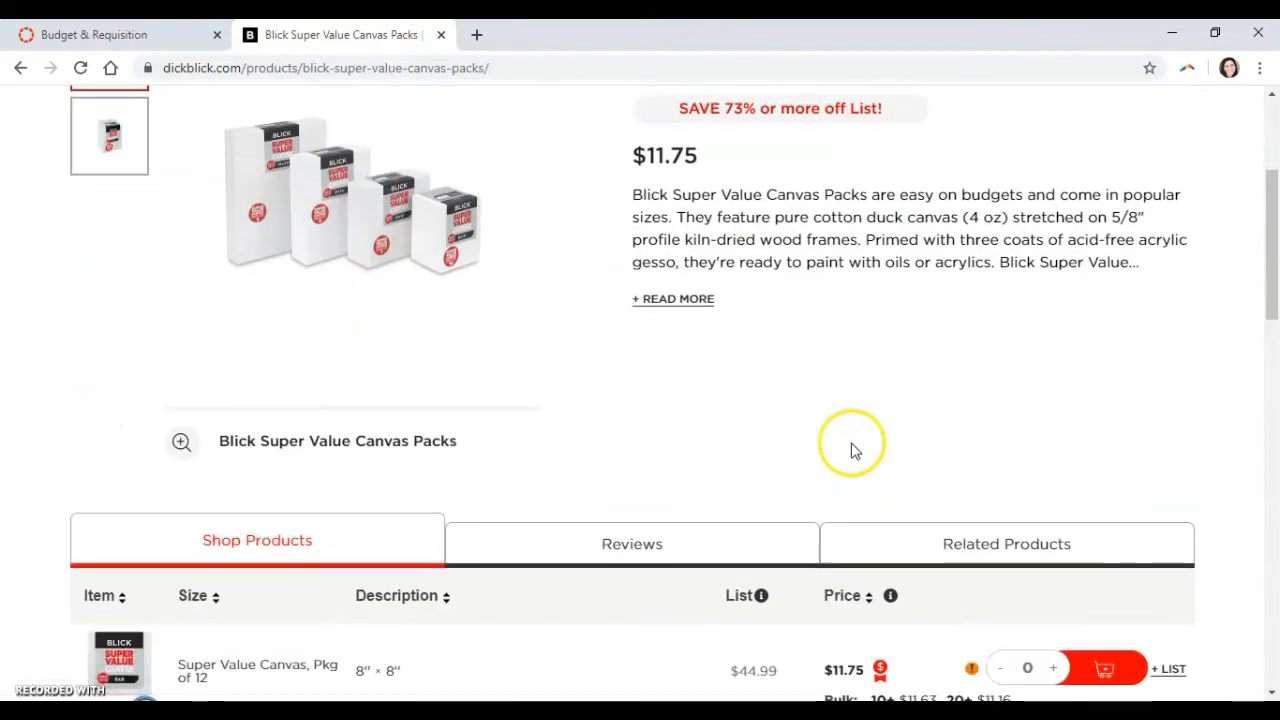
scroll(534, 397, "down", 1)
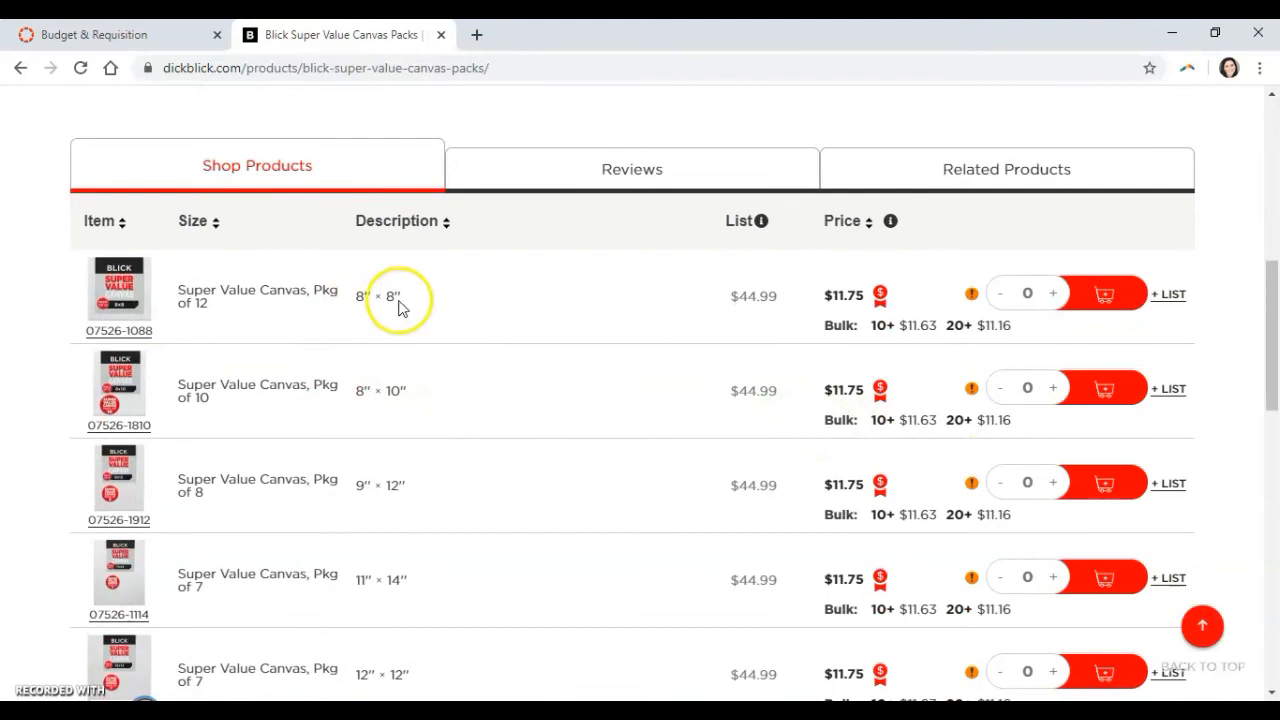
scroll(443, 449, "down", 2)
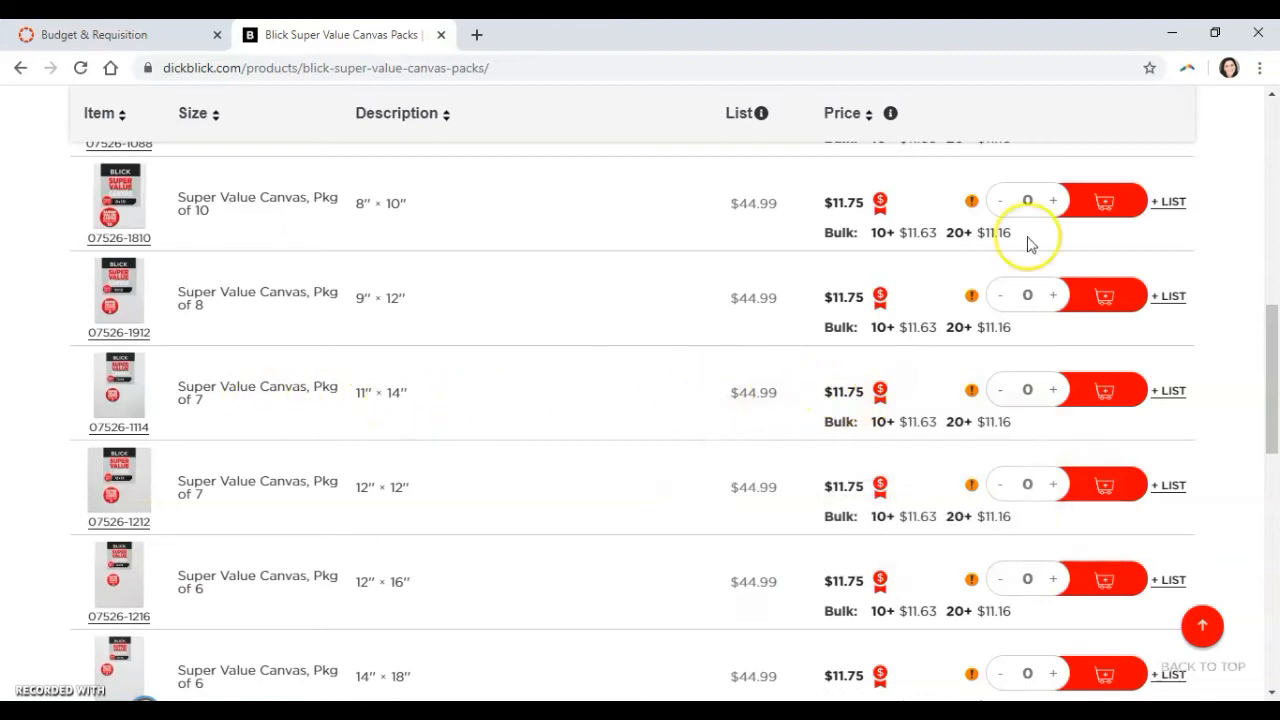
Dock the browser beside the document and check the canvas pack listings against the empty second row of the Final List.
key("super+Left")
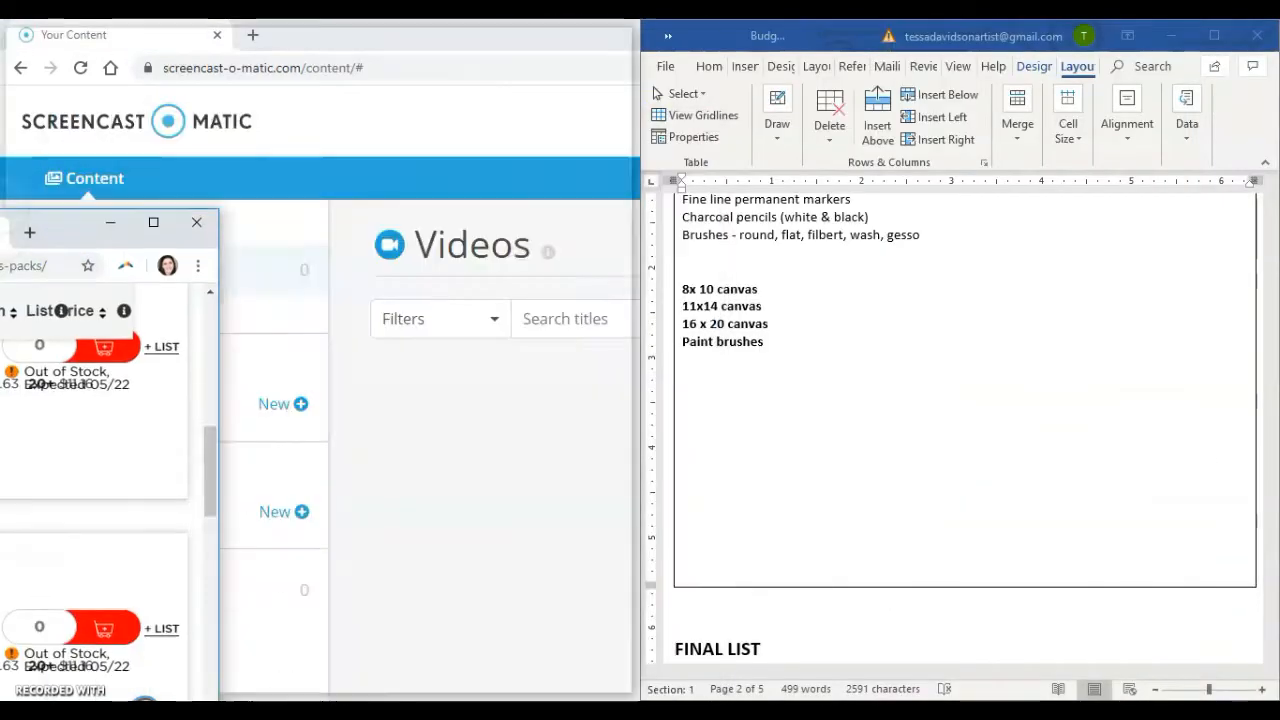
scroll(851, 500, "down", 5)
scroll(847, 500, "up", 3)
scroll(870, 525, "down", 3)
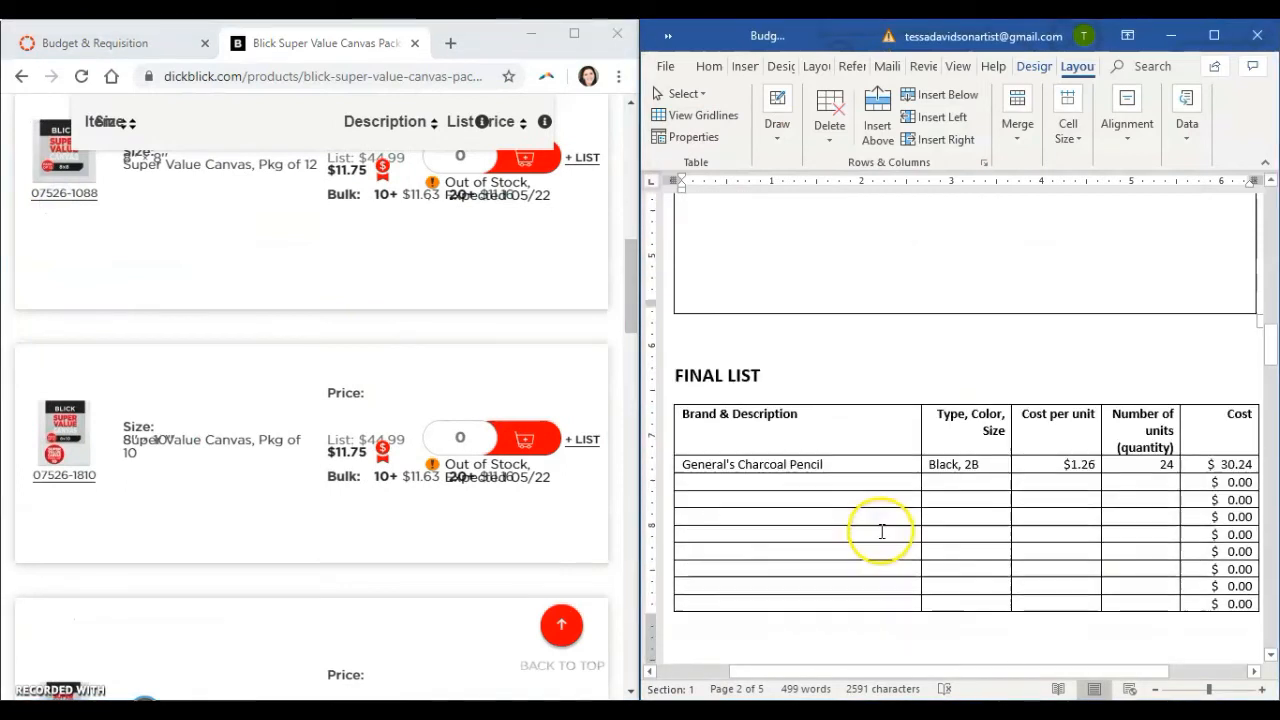
left_click(962, 474)
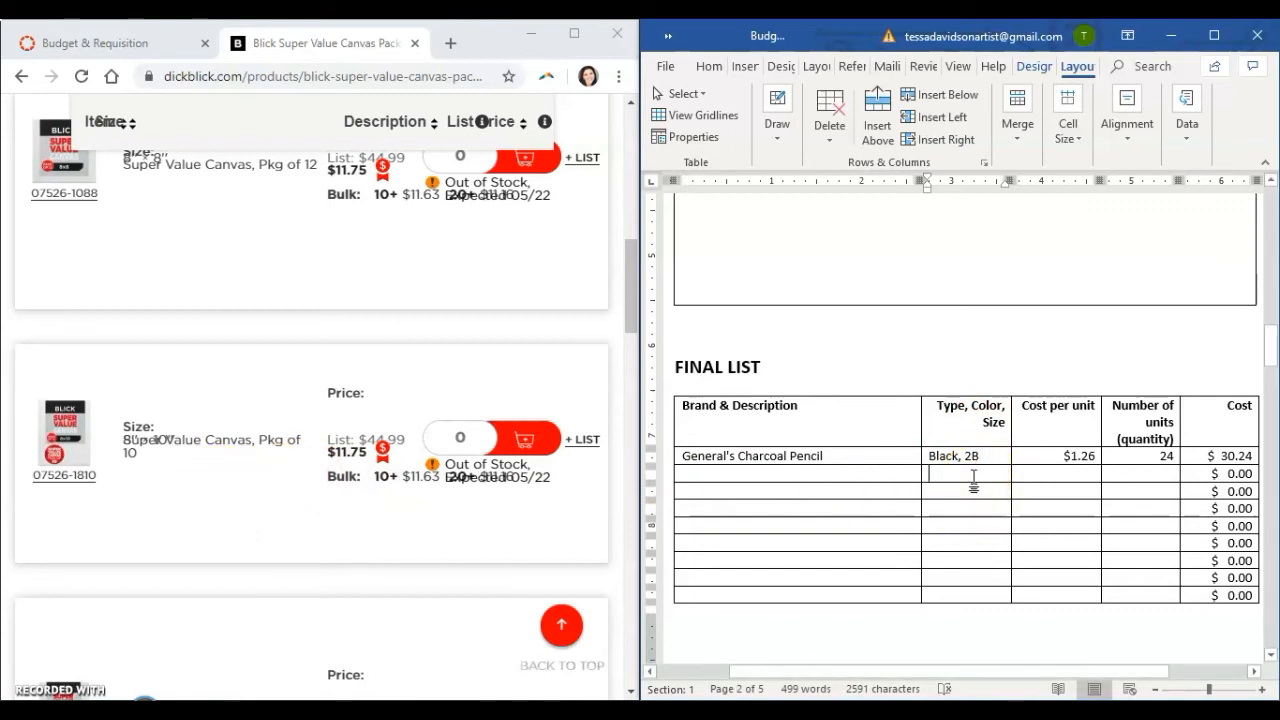
scroll(443, 480, "up", 1)
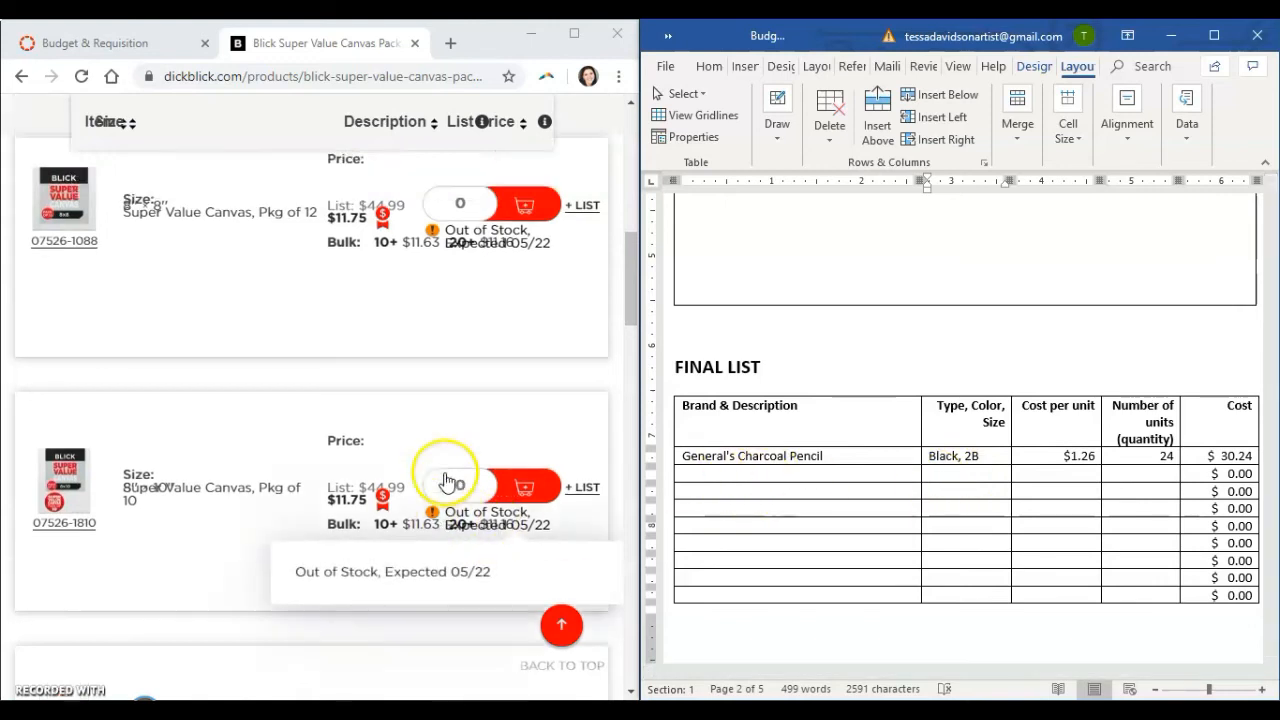
scroll(205, 492, "up", 5)
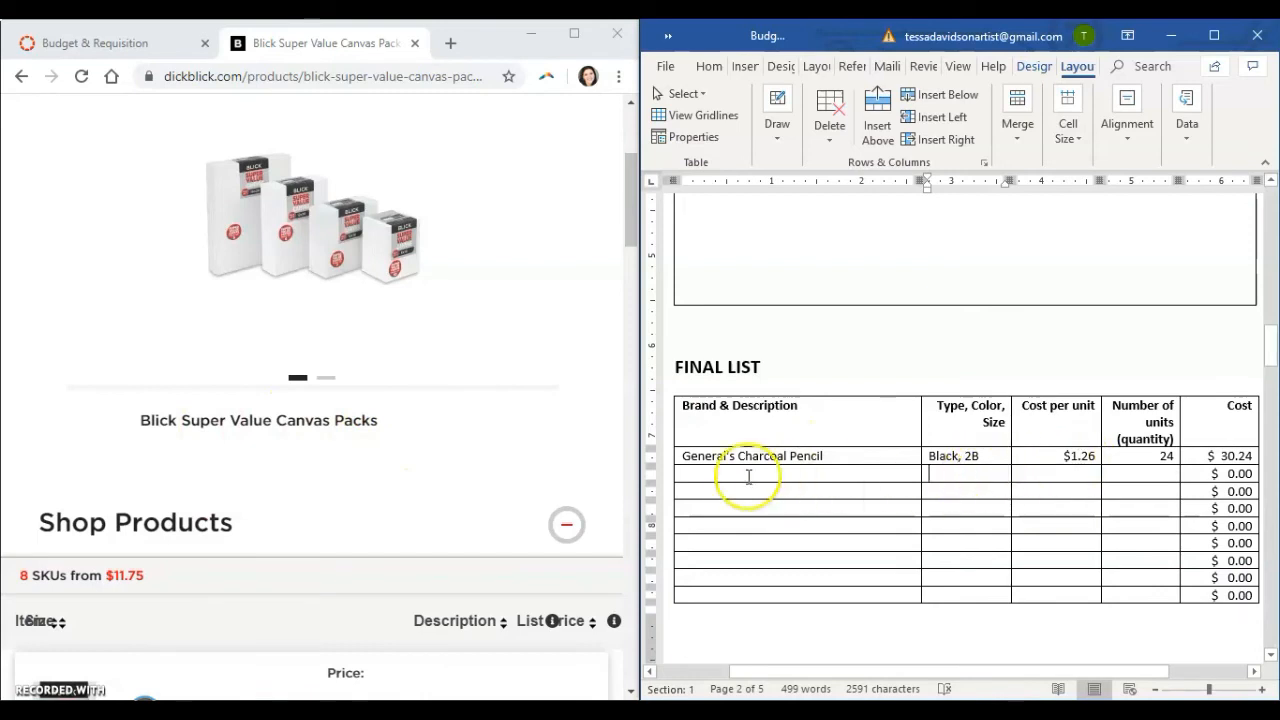
scroll(360, 460, "down", 2)
scroll(385, 380, "up", 1)
scroll(393, 340, "down", 5)
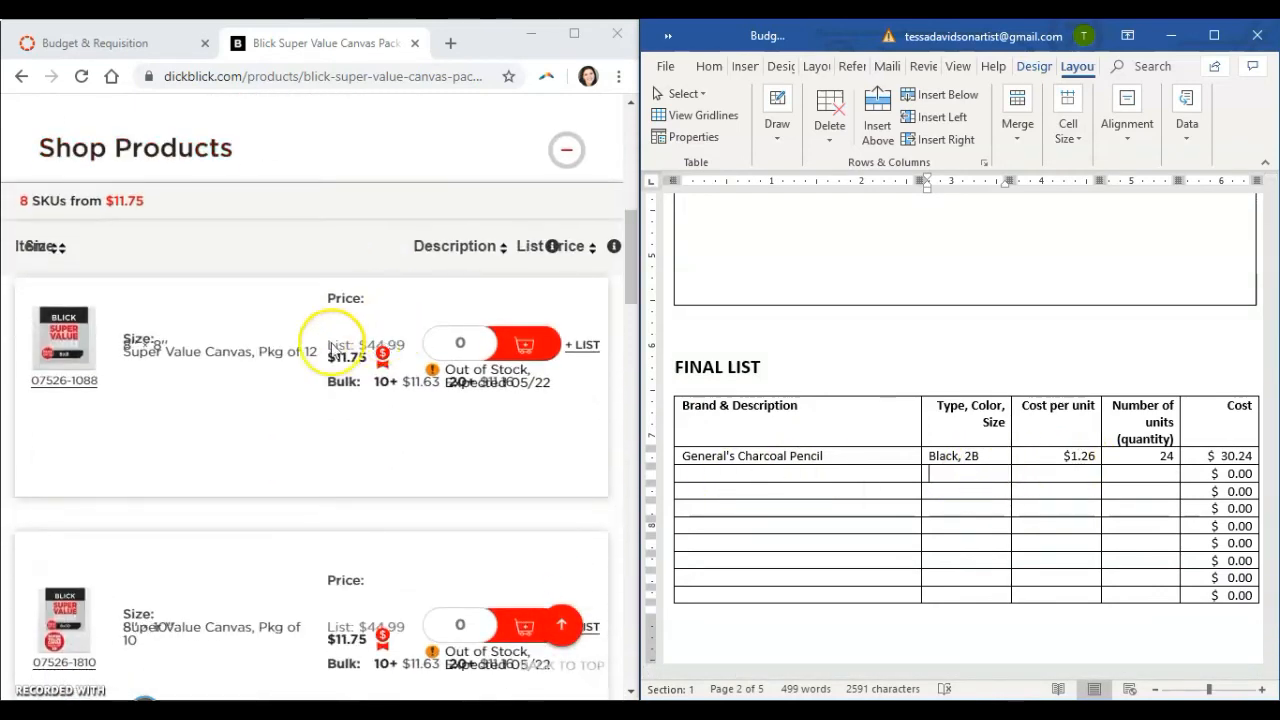
scroll(253, 417, "down", 3)
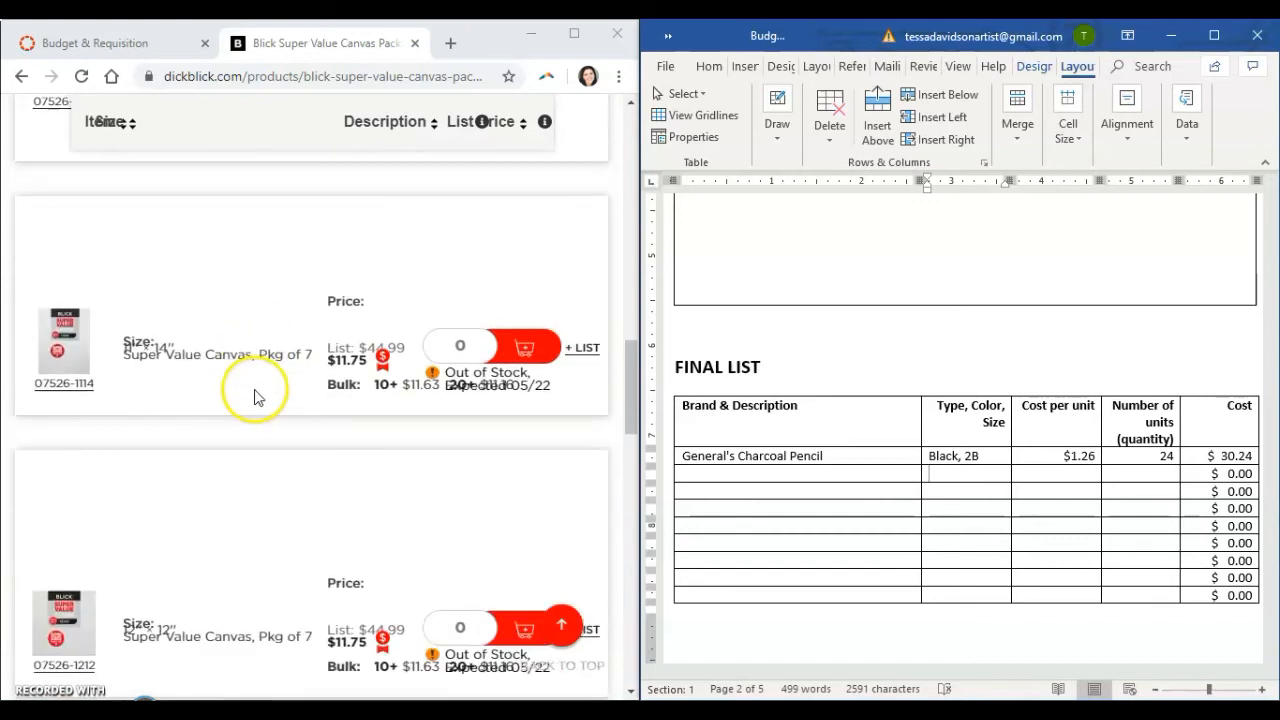
Enlarge the browser, dismiss the email sign-up offer and open the item page for the 11" × 14" Super Value Canvas, Pkg of 7.
left_click(574, 33)
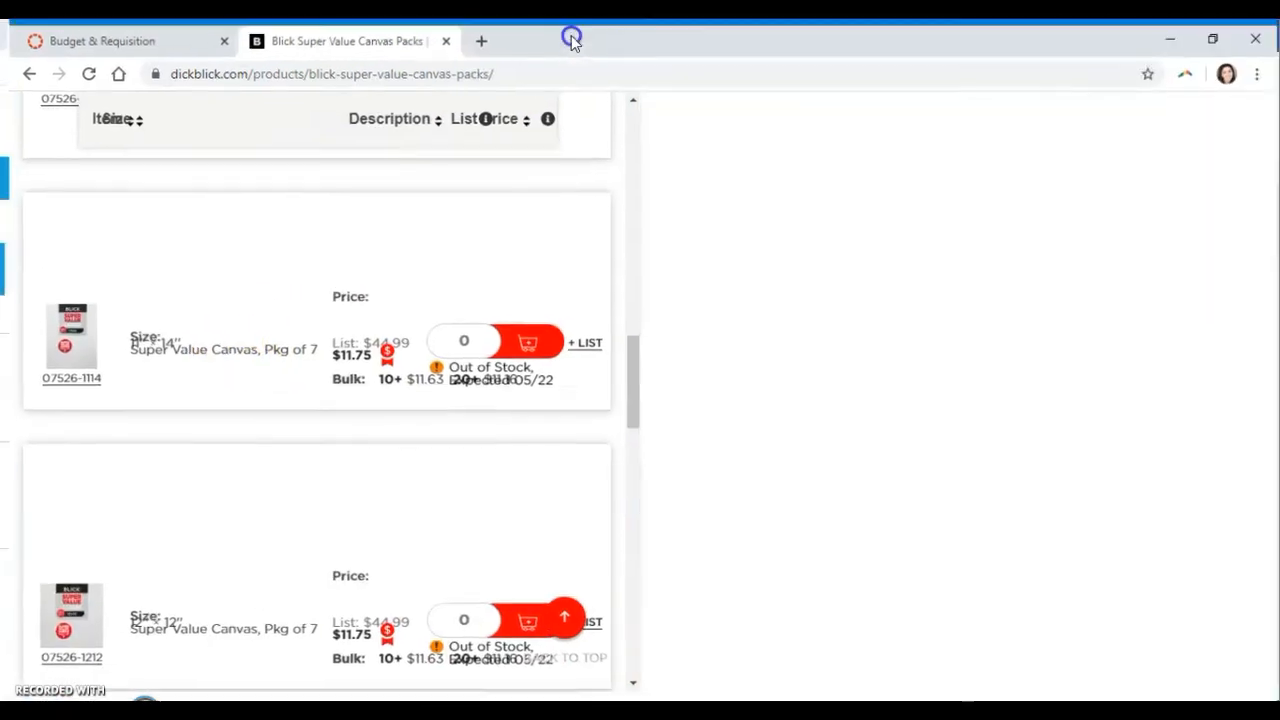
scroll(297, 349, "down", 10)
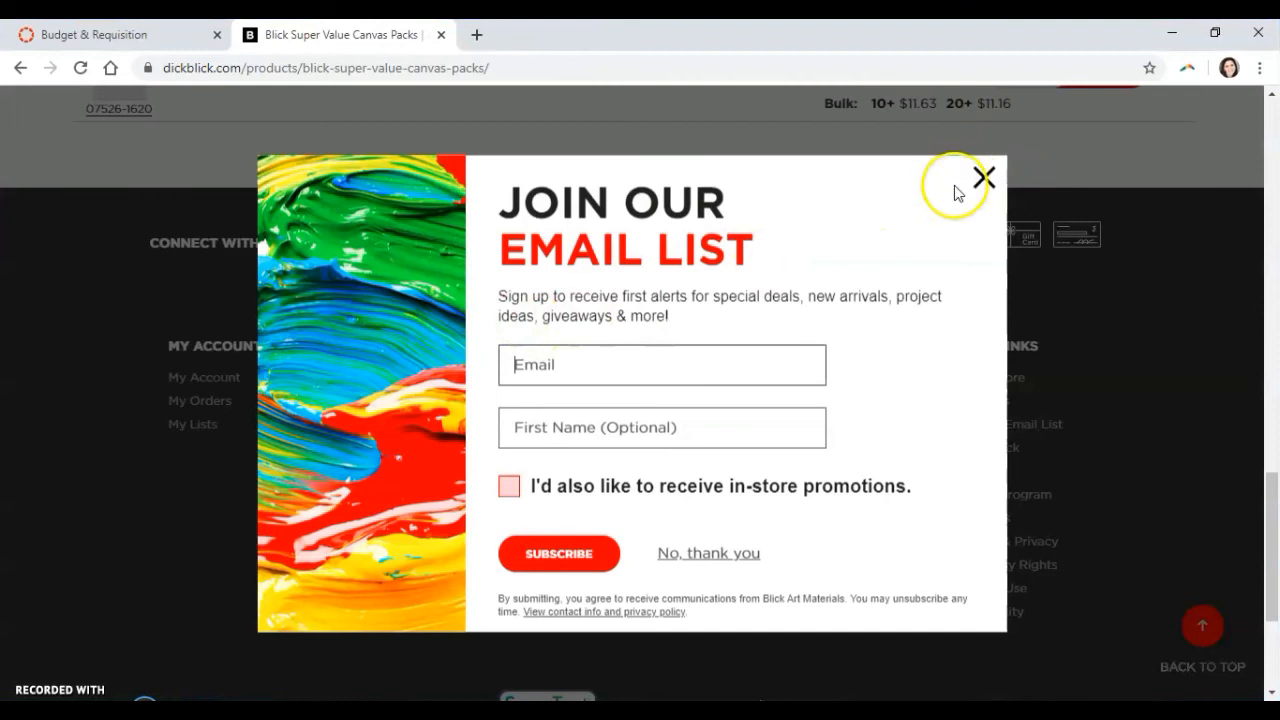
left_click(955, 188)
scroll(600, 291, "up", 10)
scroll(497, 306, "up", 1)
scroll(470, 310, "up", 1)
scroll(449, 323, "down", 4)
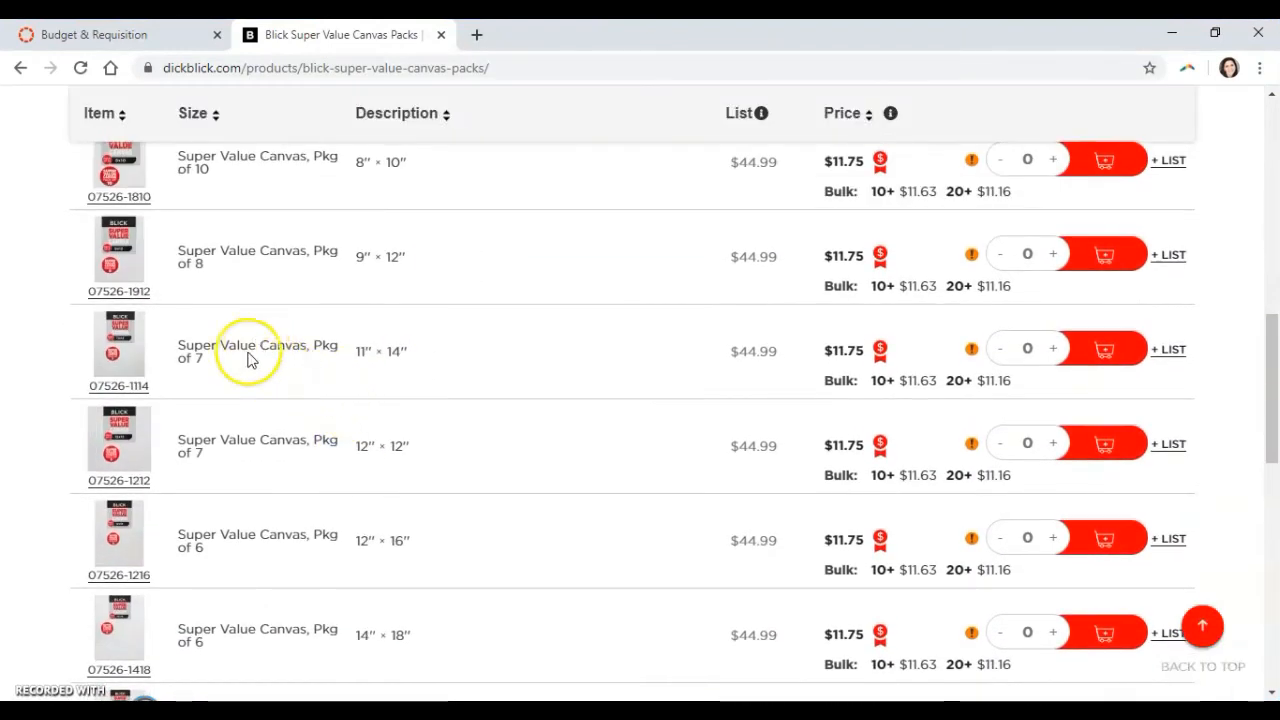
left_click(122, 372)
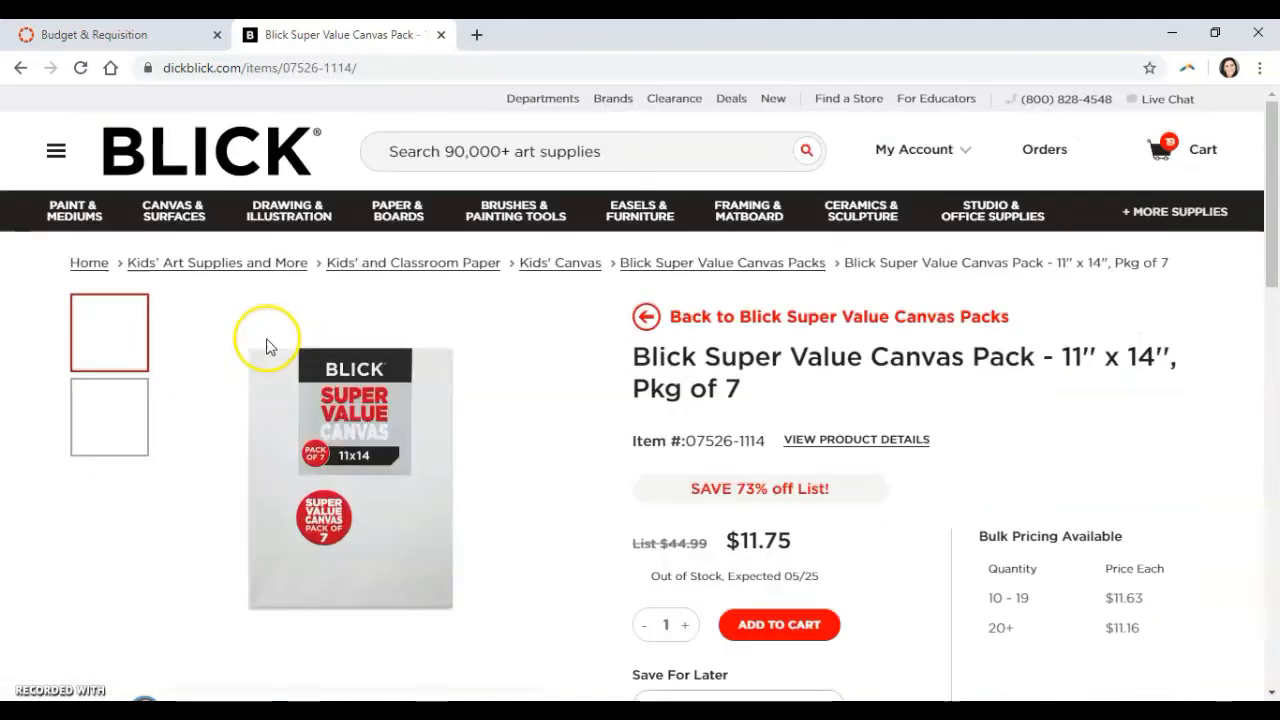
Dock the browser beside the document and copy "Blick Super Value Canvas Pack" into the second Final List row's Brand & Description cell.
left_click_drag(1036, 362, 640, 356)
key("ctrl+c")
left_click_drag(838, 36, 6, 202)
left_click(724, 468)
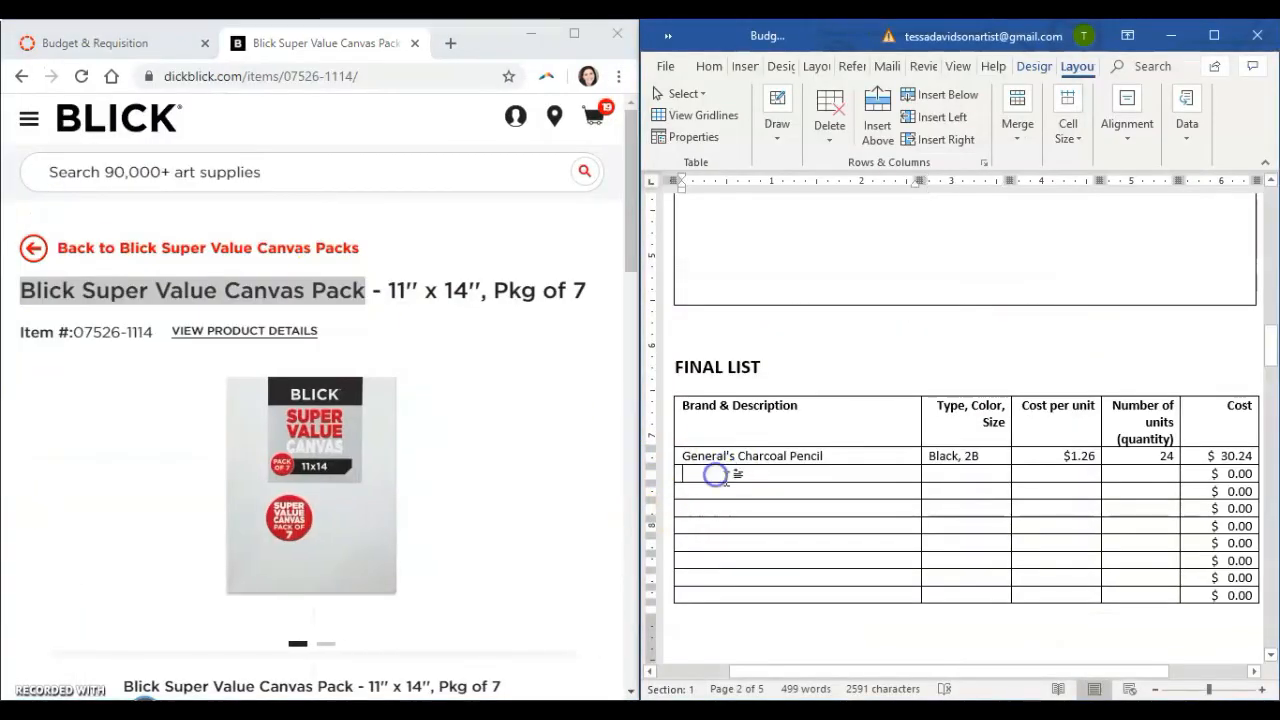
key("ctrl+v")
Copy "11'' x 14'', Pkg of 7" from the product title into the canvas pack row's Type, Color, Size cell.
left_click(481, 291)
left_click_drag(606, 298, 385, 297)
key("ctrl+c")
left_click(933, 472)
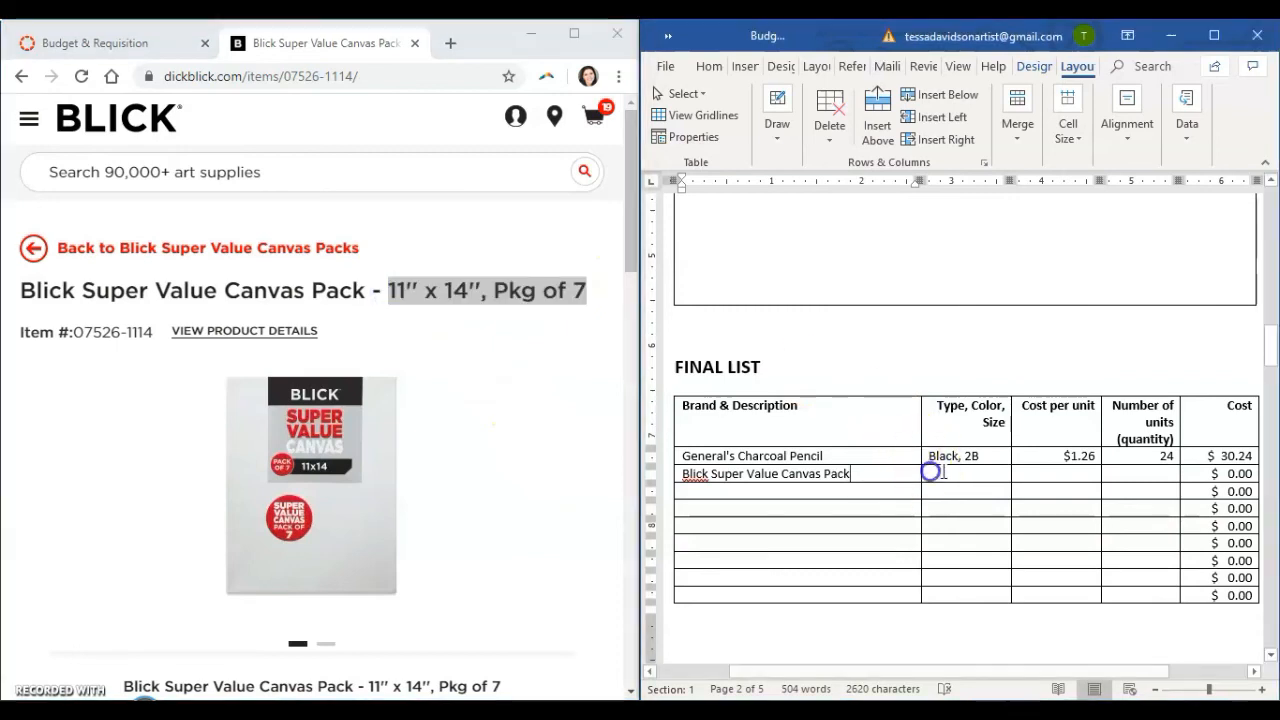
key("ctrl+v")
Copy the $11.75 sale price from the product page into the canvas pack row's Cost per unit cell.
scroll(500, 409, "down", 3)
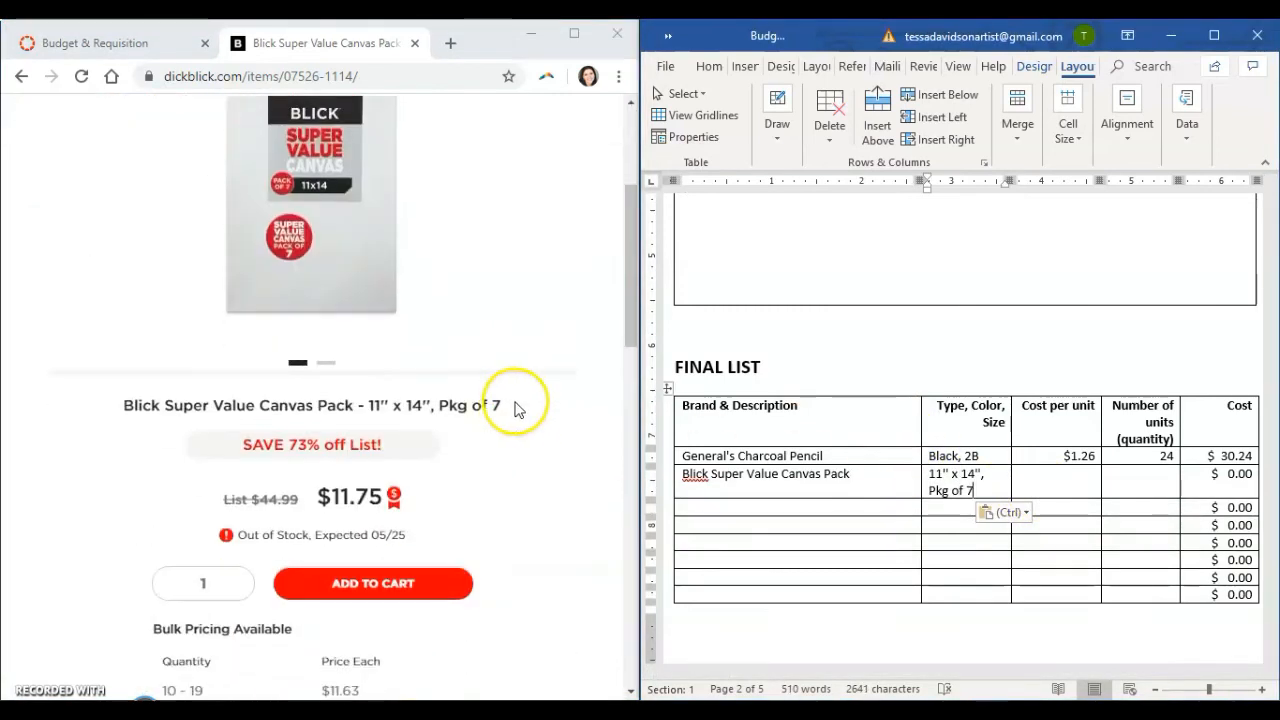
left_click_drag(383, 505, 327, 507)
key("ctrl+c")
left_click(1051, 484)
key("ctrl+v")
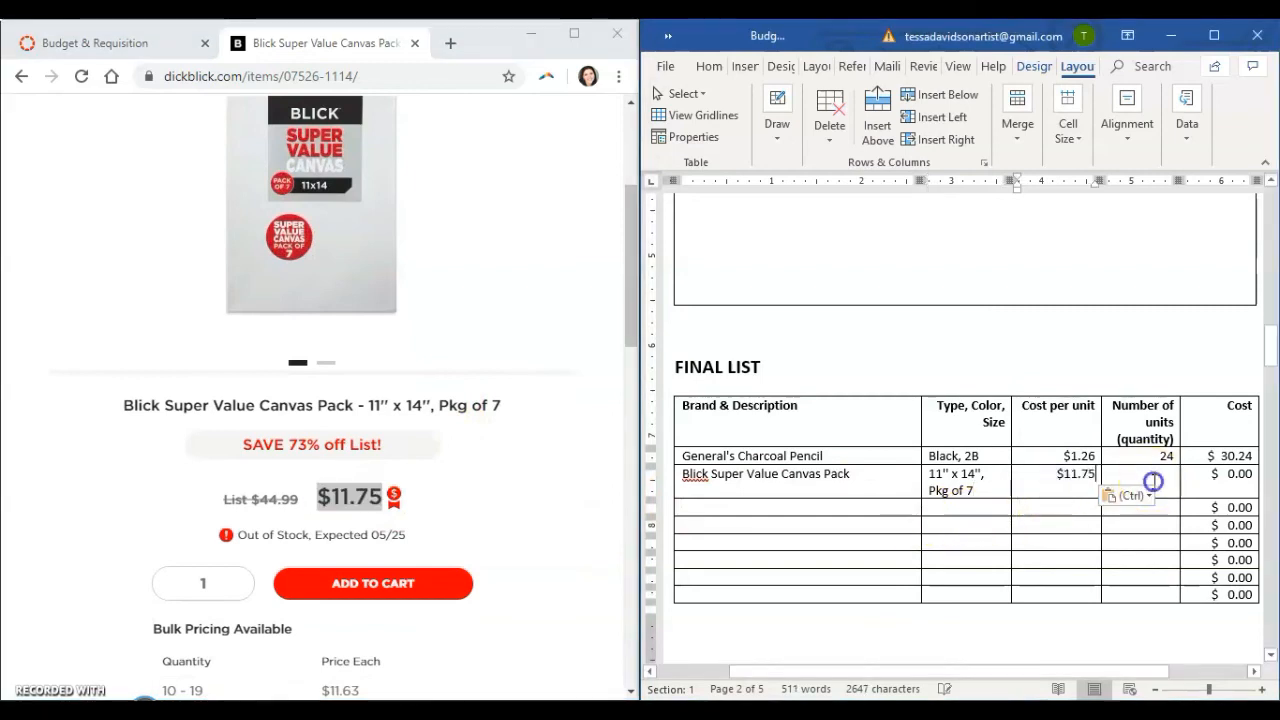
Enter 4 as the canvas pack's number of units and update the calculated Cost field in that row.
left_click(1154, 481)
type("4")
left_click(1208, 484)
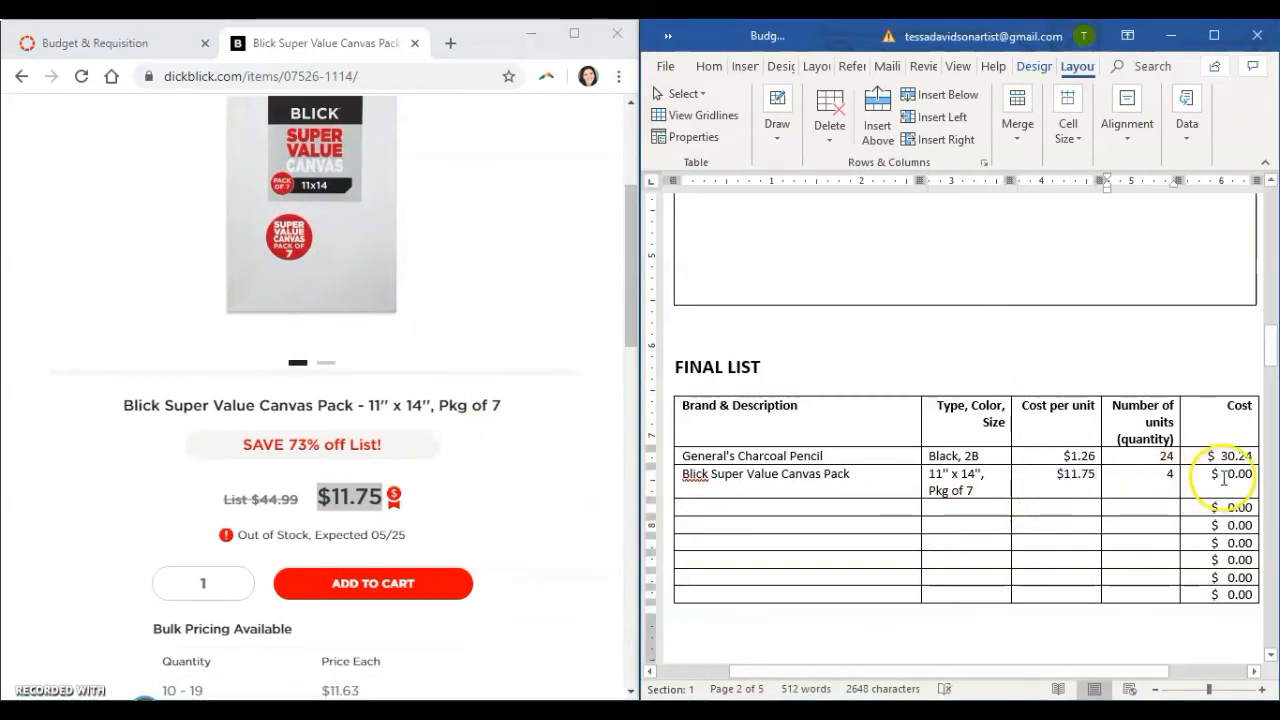
right_click(1236, 473)
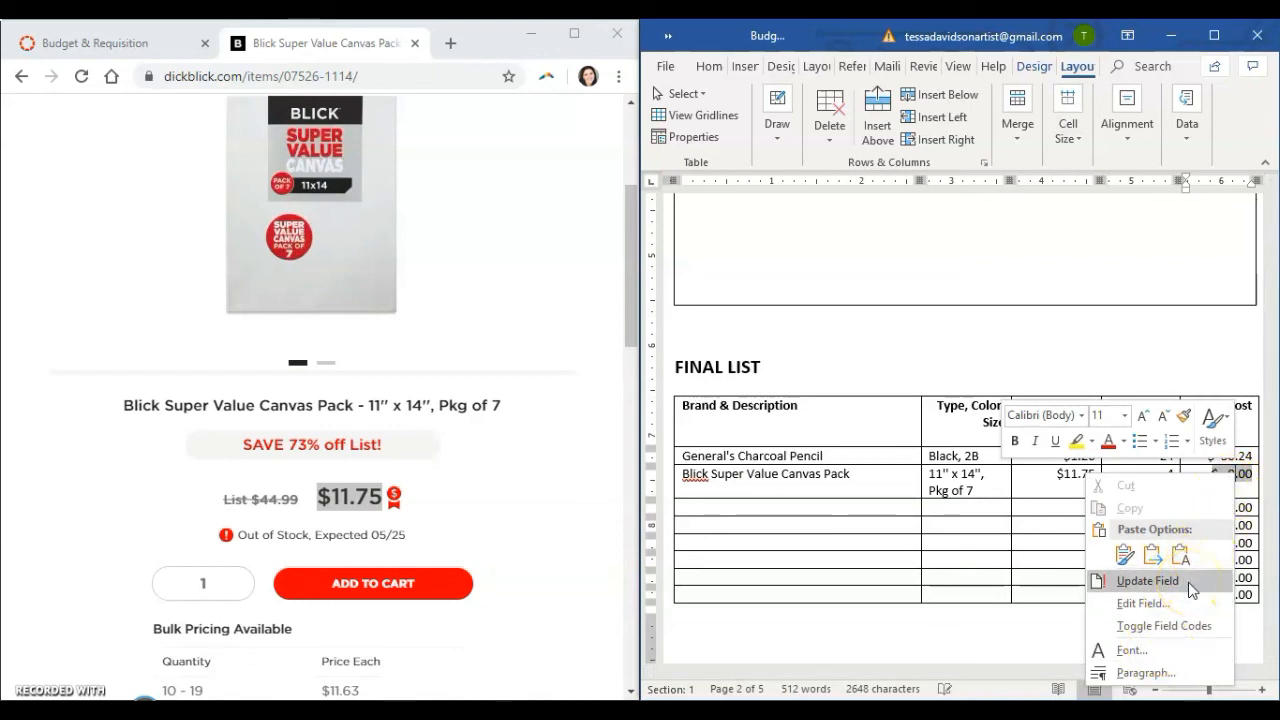
left_click(1147, 581)
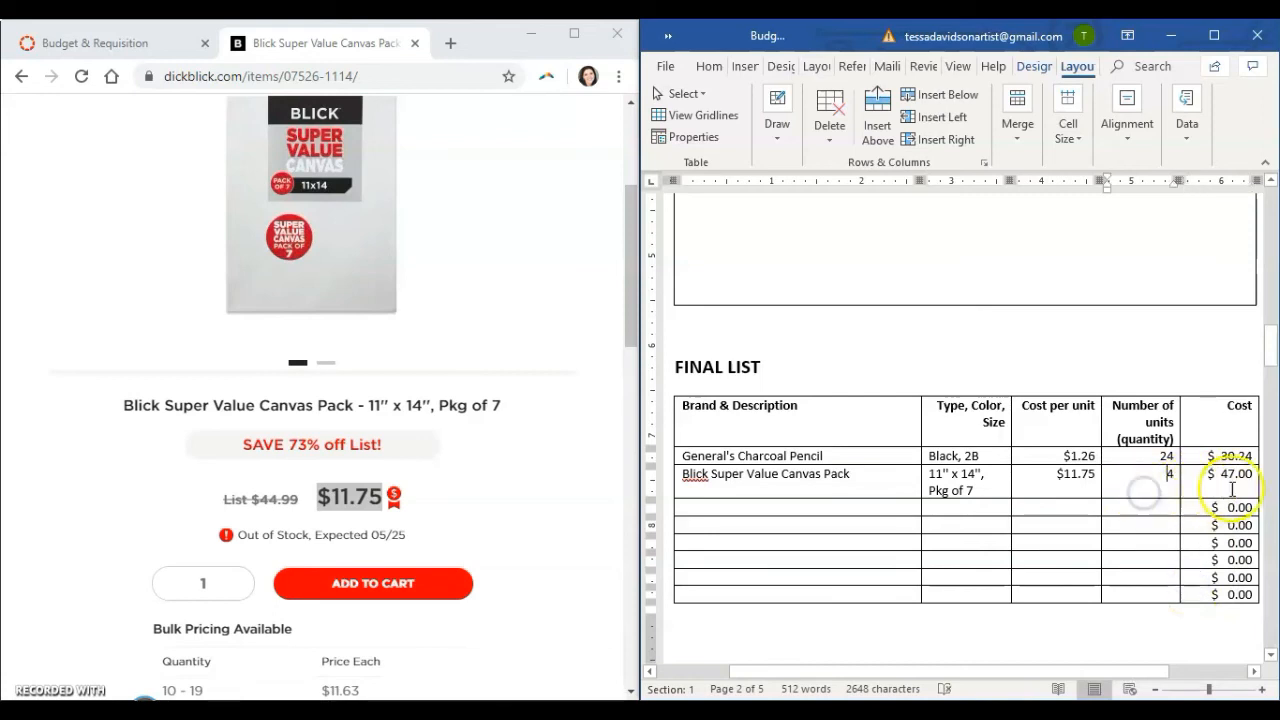
scroll(1066, 471, "down", 3)
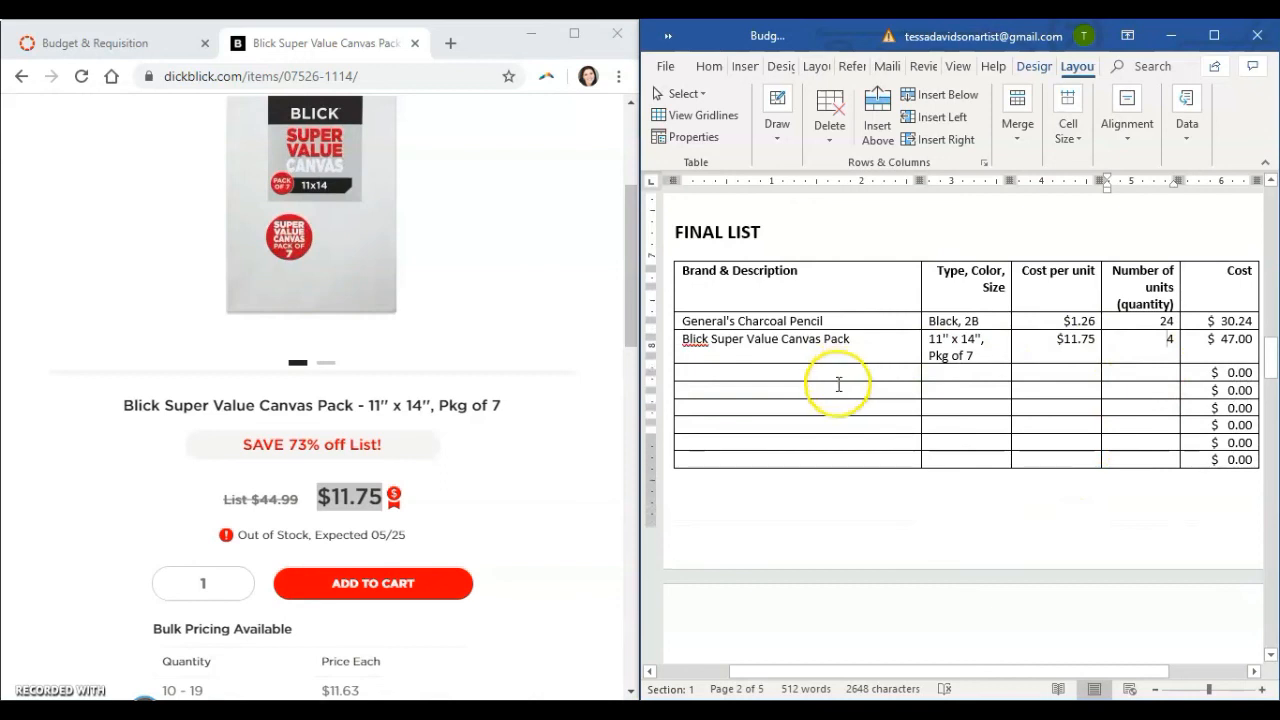
scroll(838, 388, "down", 6)
scroll(850, 396, "up", 4)
scroll(855, 397, "up", 10)
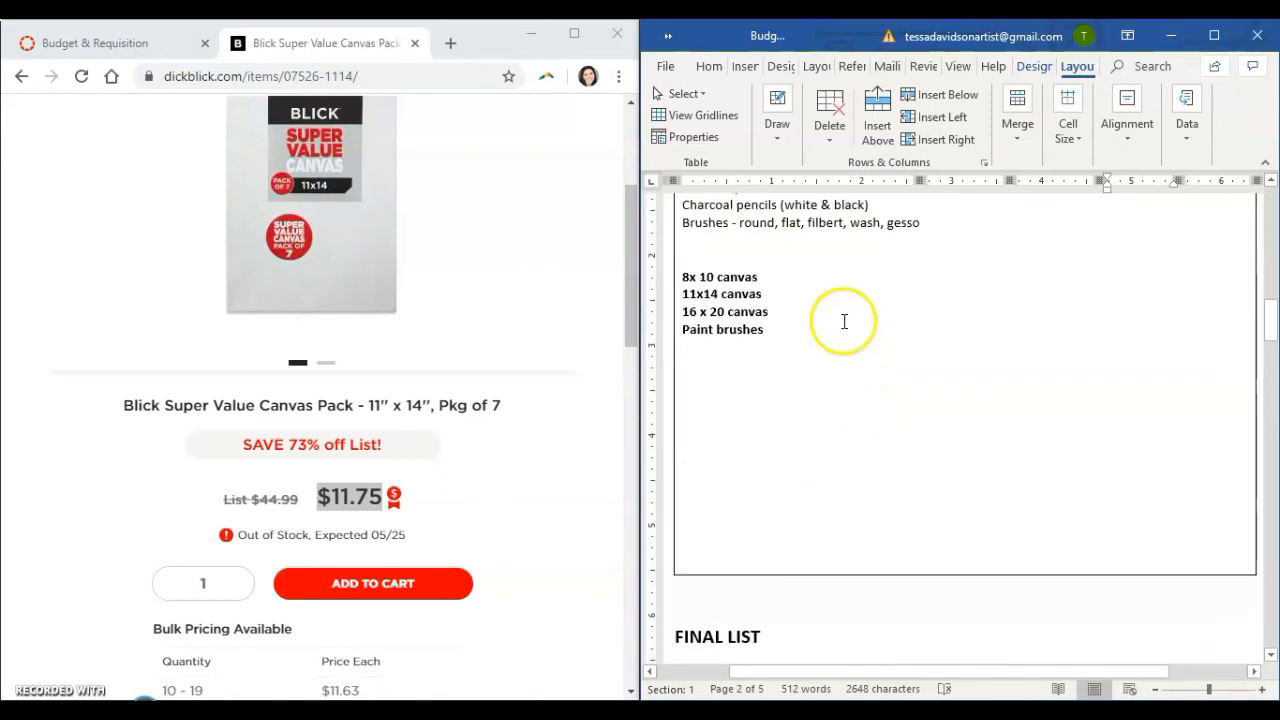
scroll(844, 321, "down", 15)
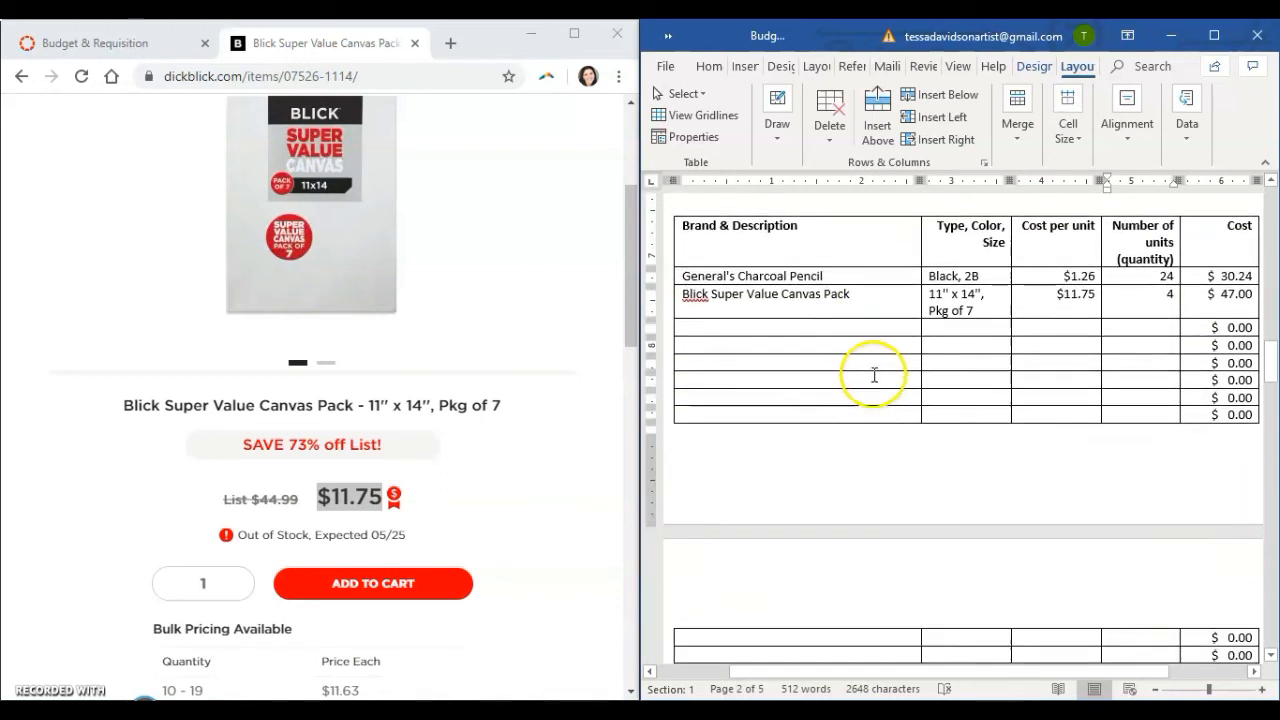
Go to the TOTAL row at the end of the Final List and maximize the document window.
scroll(873, 376, "down", 10)
scroll(875, 376, "up", 4)
scroll(875, 376, "down", 5)
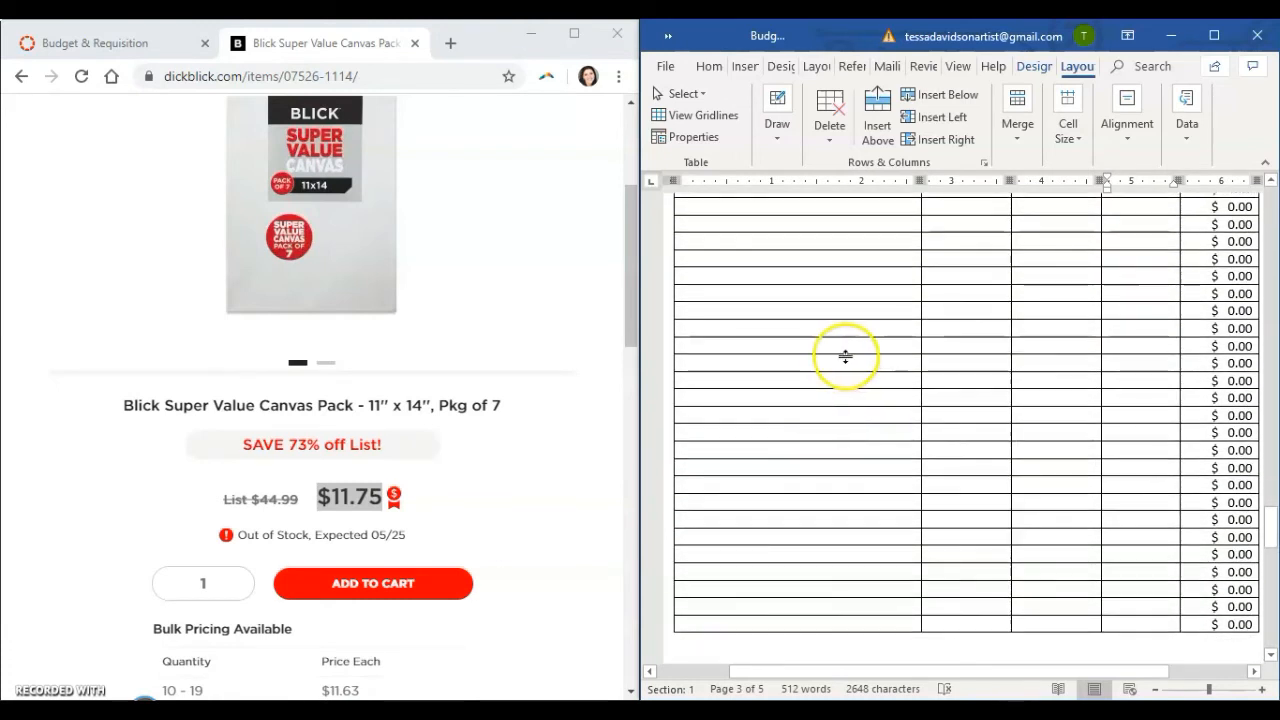
scroll(800, 520, "down", 5)
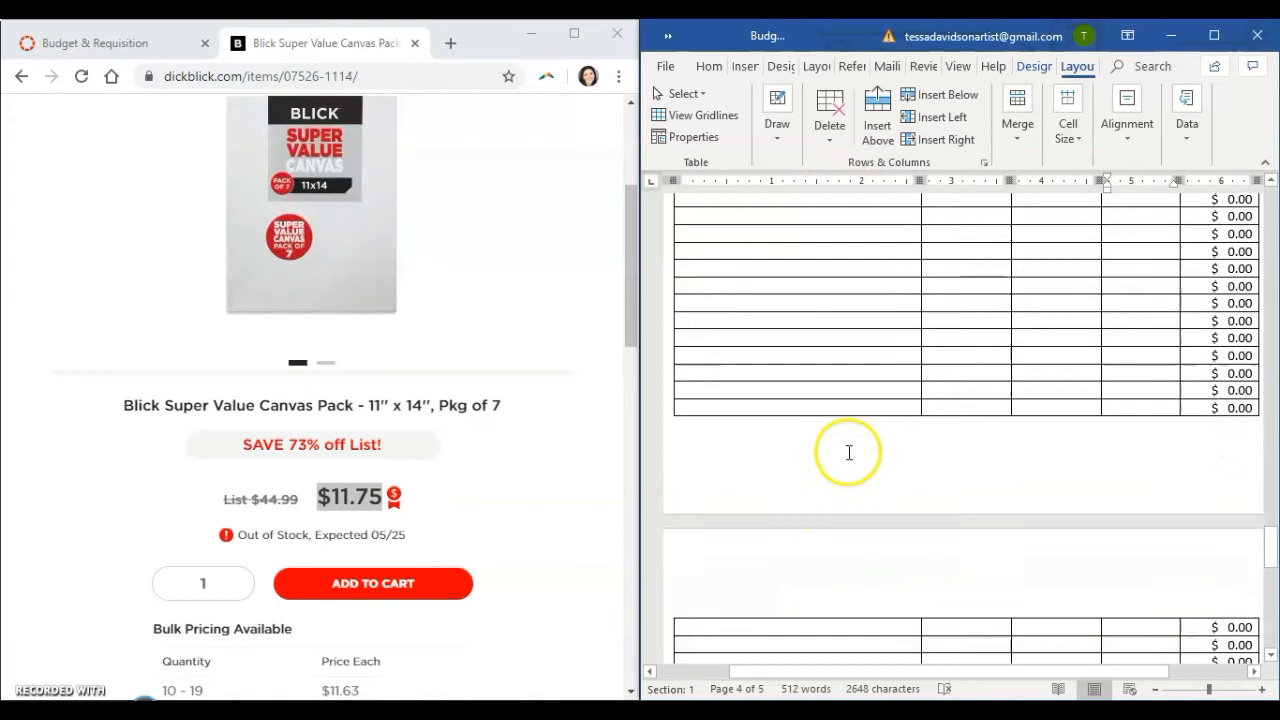
scroll(846, 400, "up", 1)
scroll(846, 400, "up", 1)
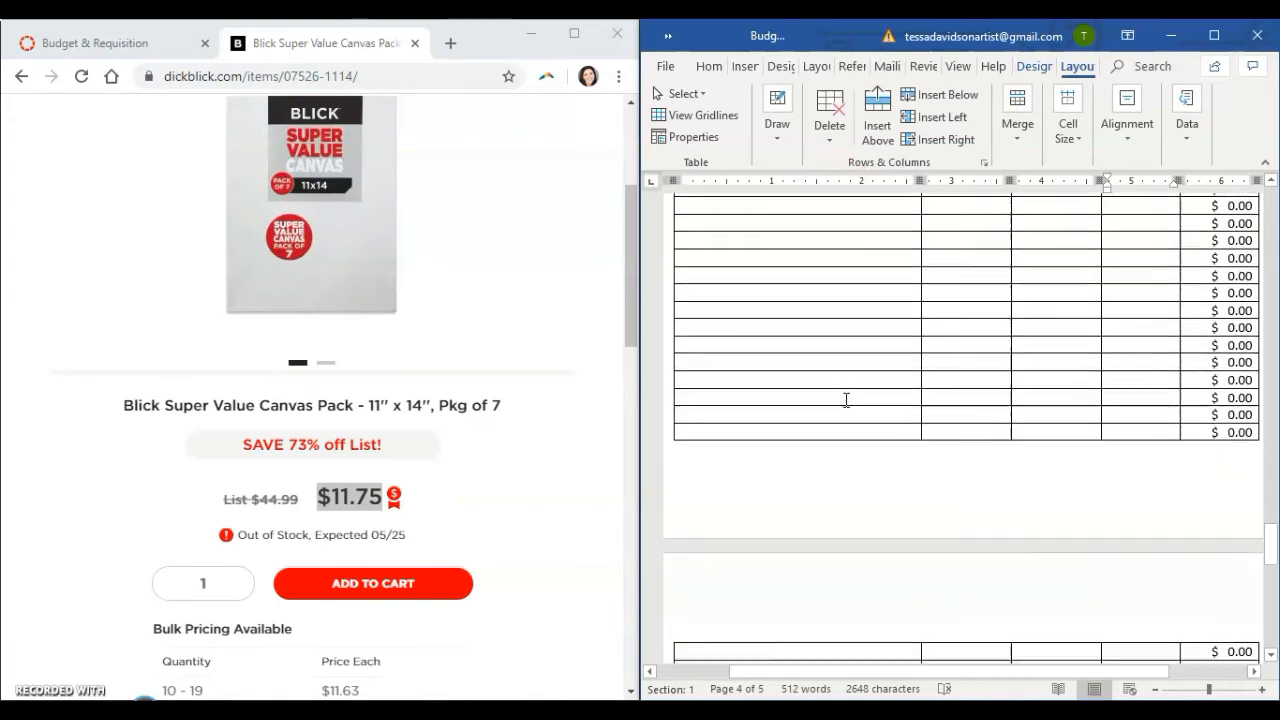
scroll(846, 398, "down", 2)
scroll(855, 390, "down", 10)
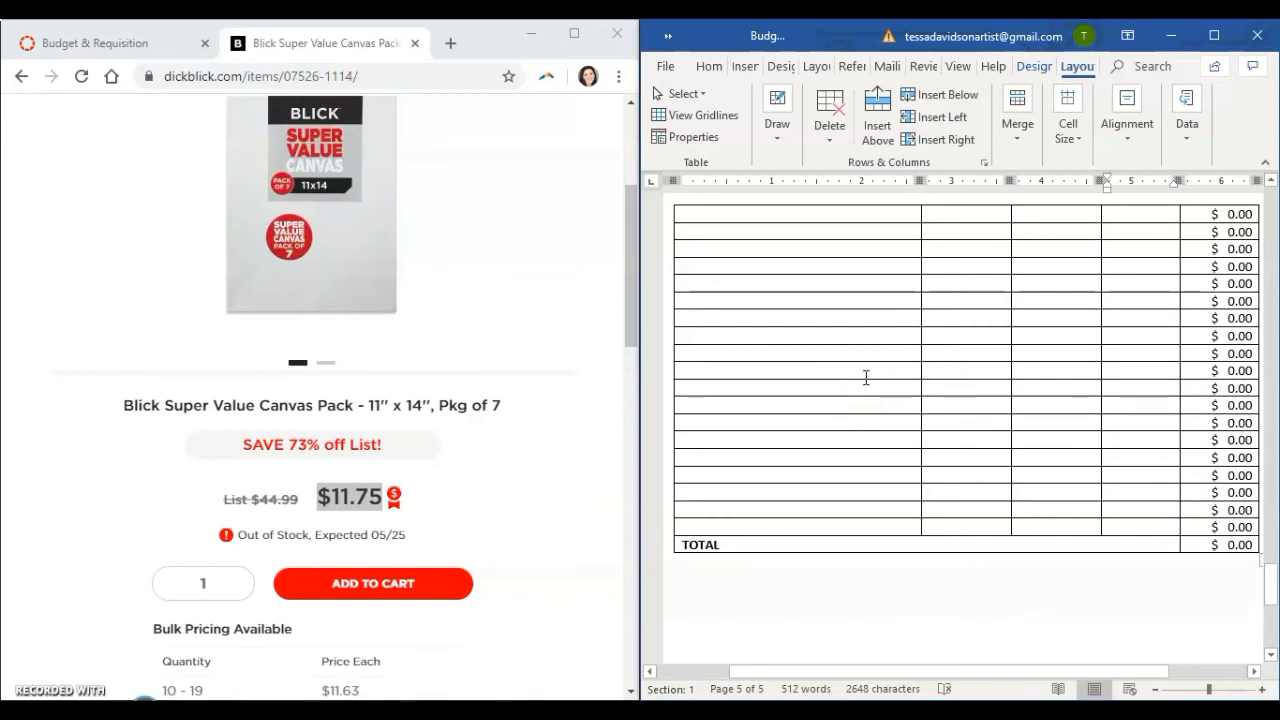
left_click(1216, 36)
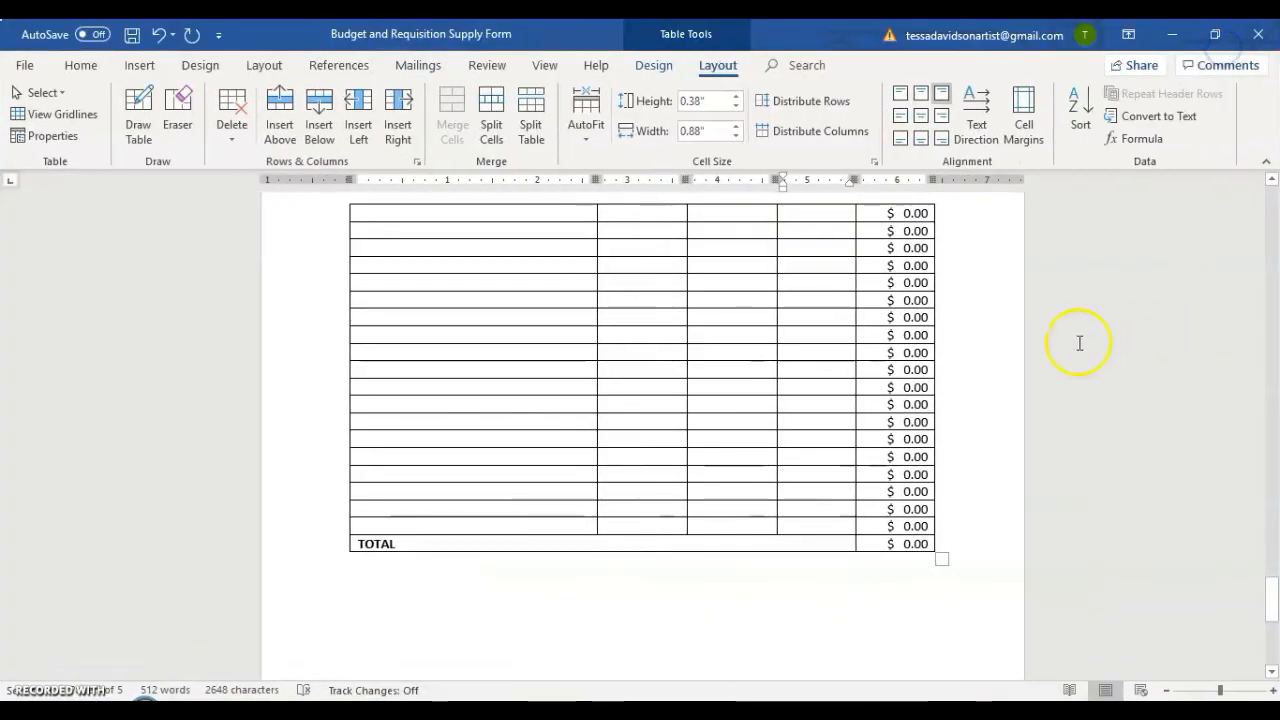
Update the calculated cost field in the Final List's TOTAL row.
scroll(794, 329, "up", 10)
scroll(746, 531, "down", 10)
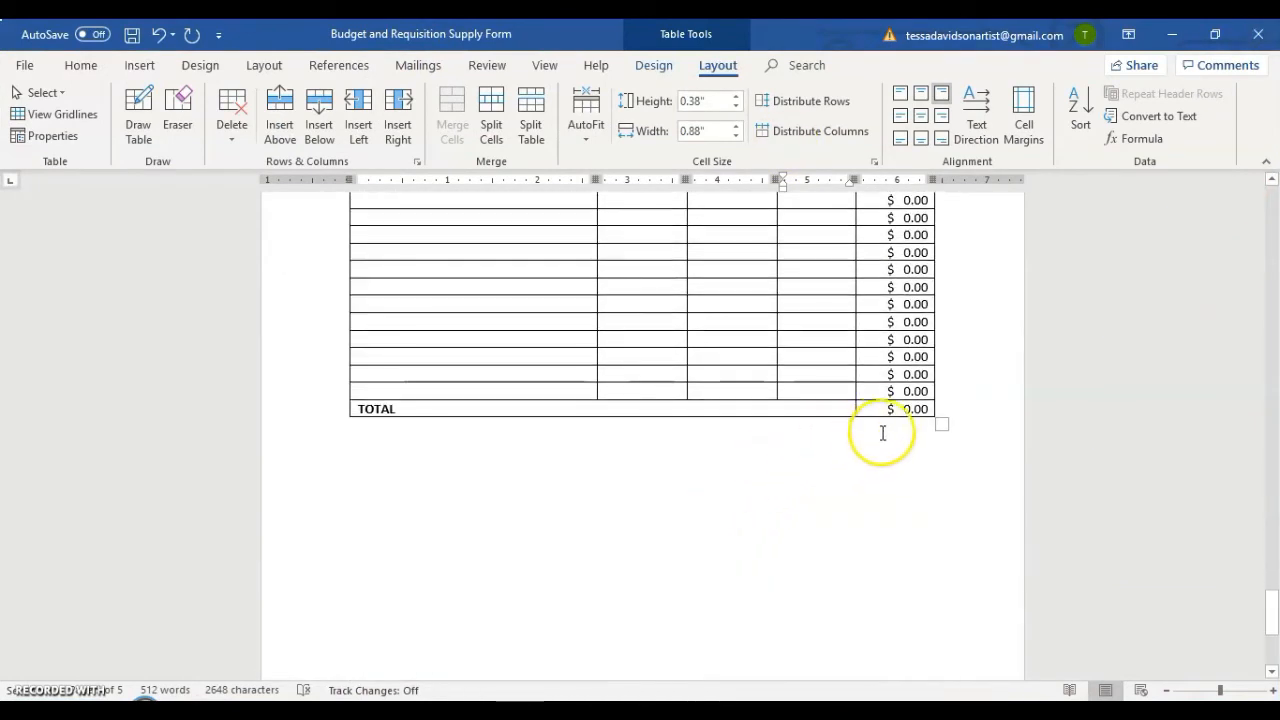
left_click(908, 410)
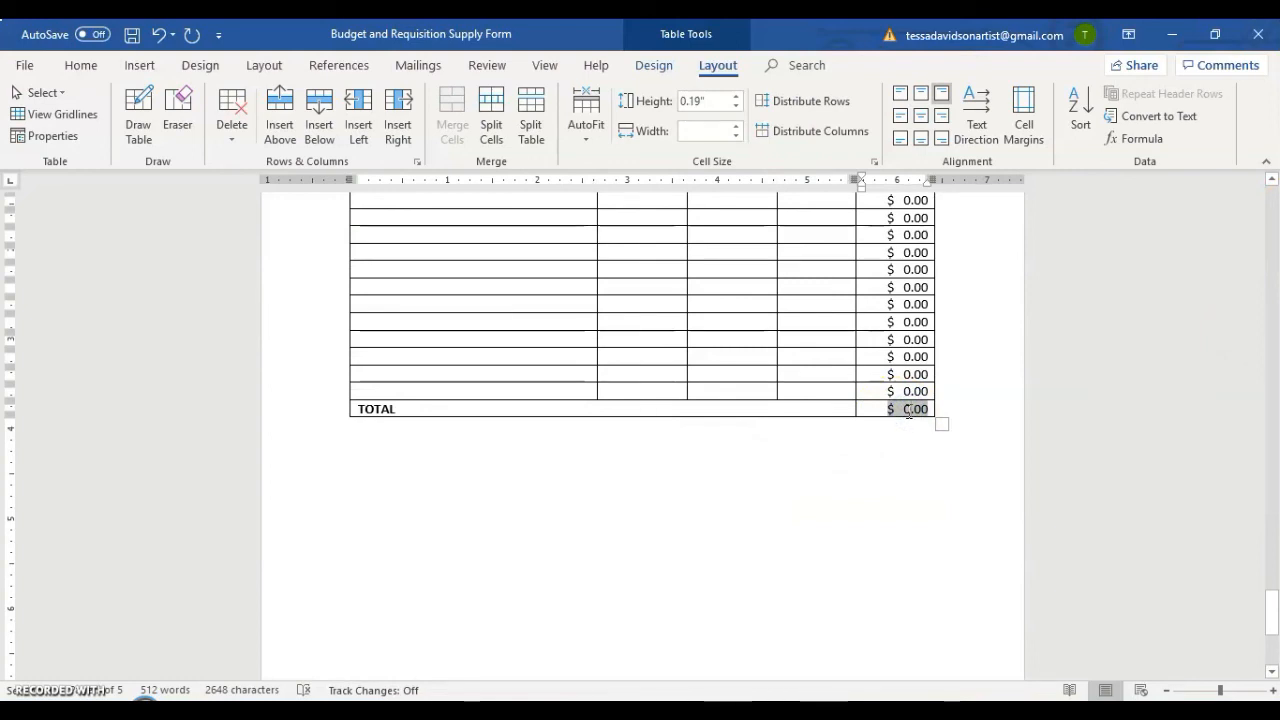
scroll(925, 408, "up", 8)
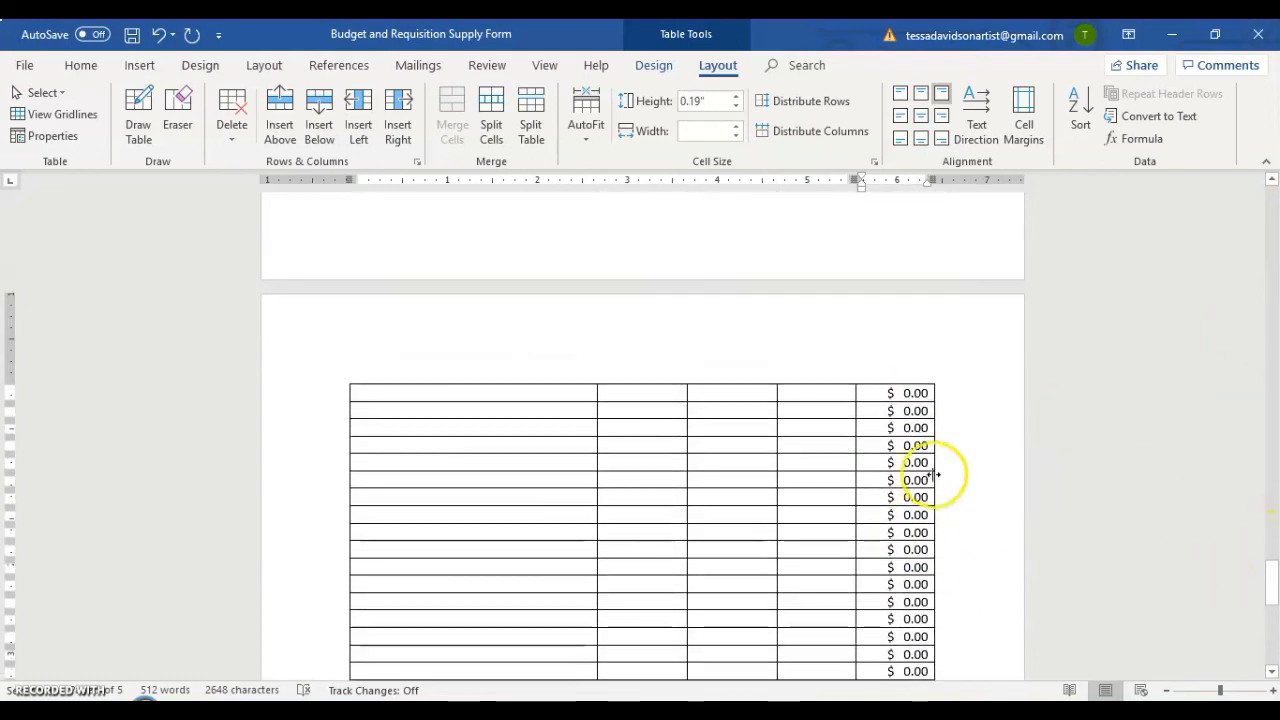
scroll(889, 447, "down", 8)
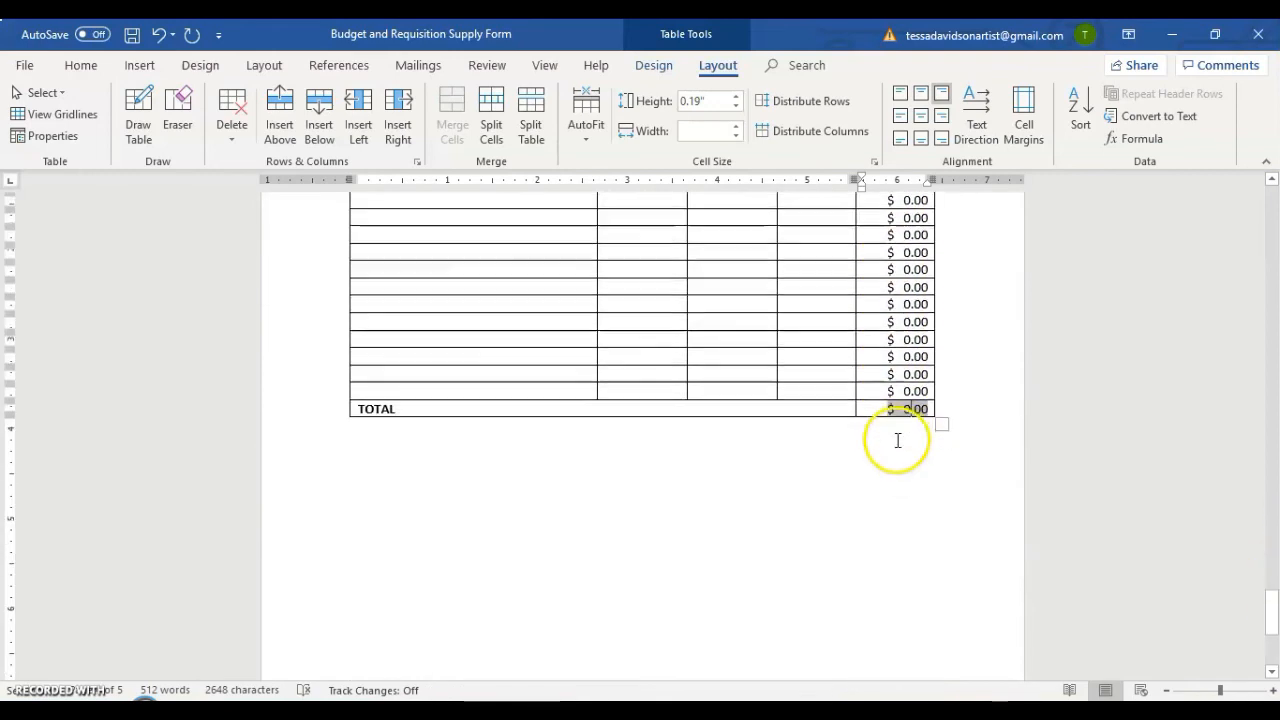
right_click(909, 412)
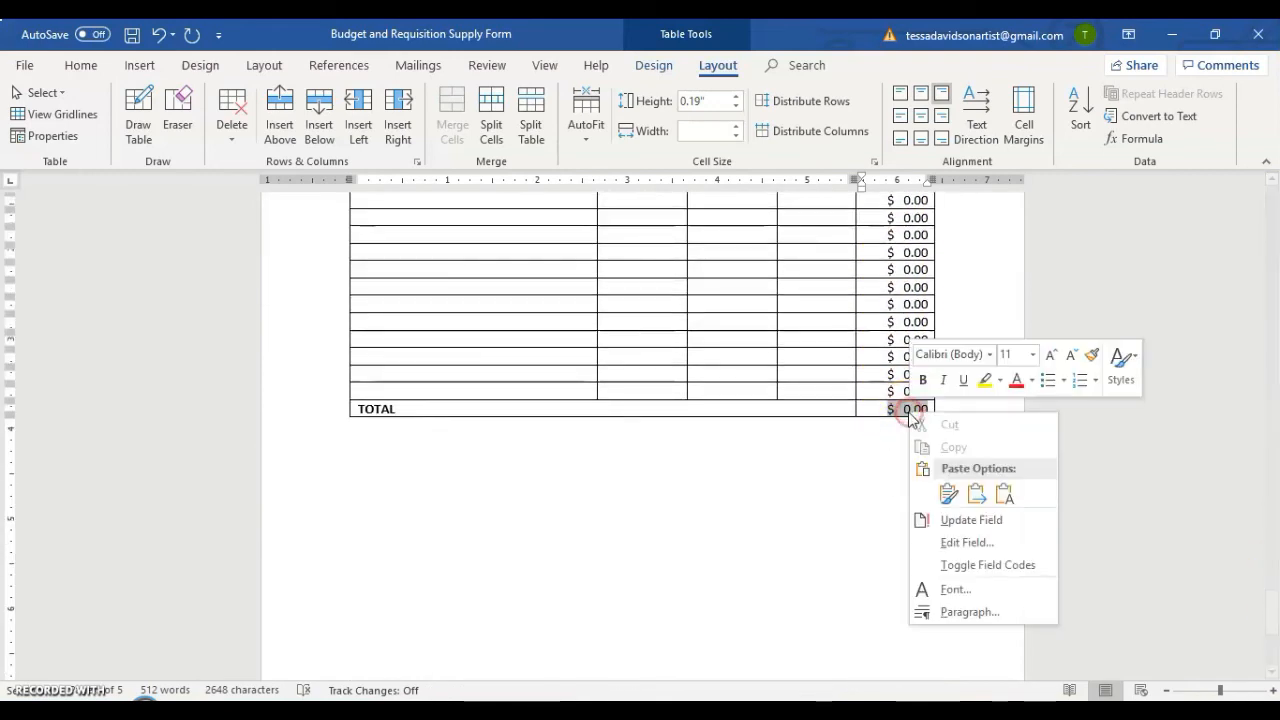
left_click(1008, 521)
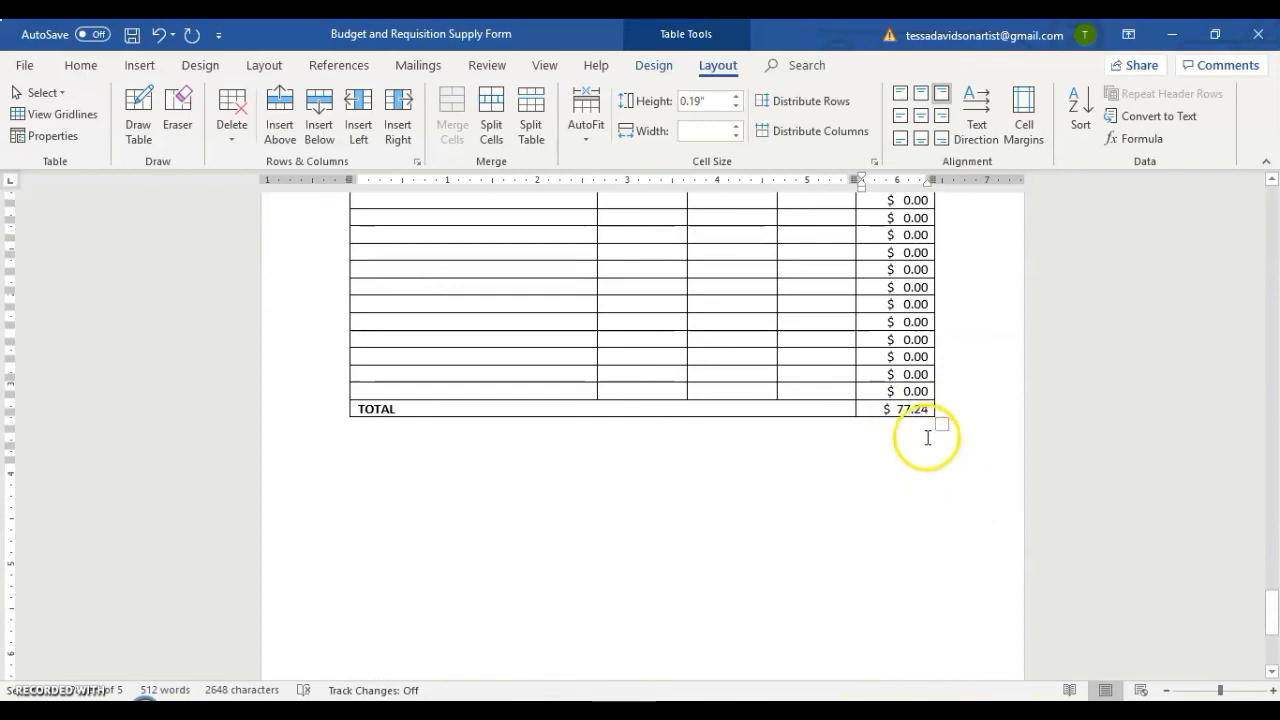
Compare the charcoal pencil and canvas pack costs with the TOTAL row and look over the blank rows between them.
scroll(926, 450, "up", 2)
left_click_drag(1268, 608, 1265, 371)
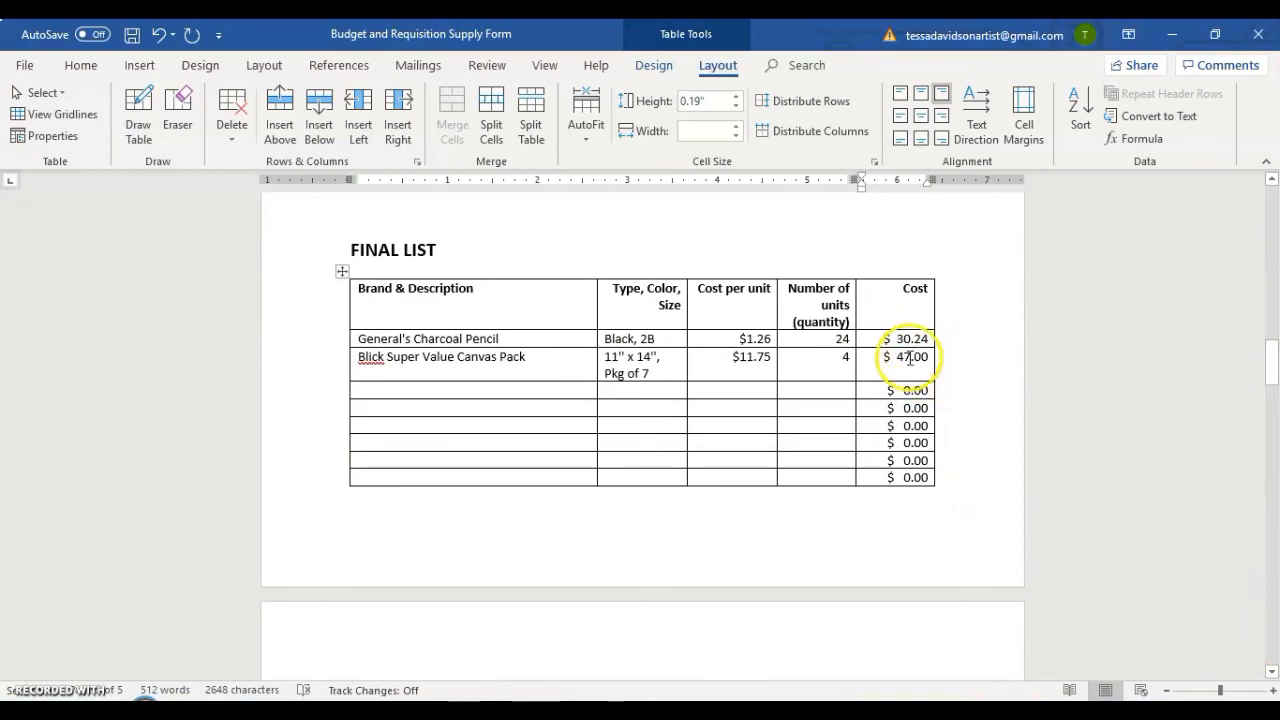
scroll(915, 365, "down", 10)
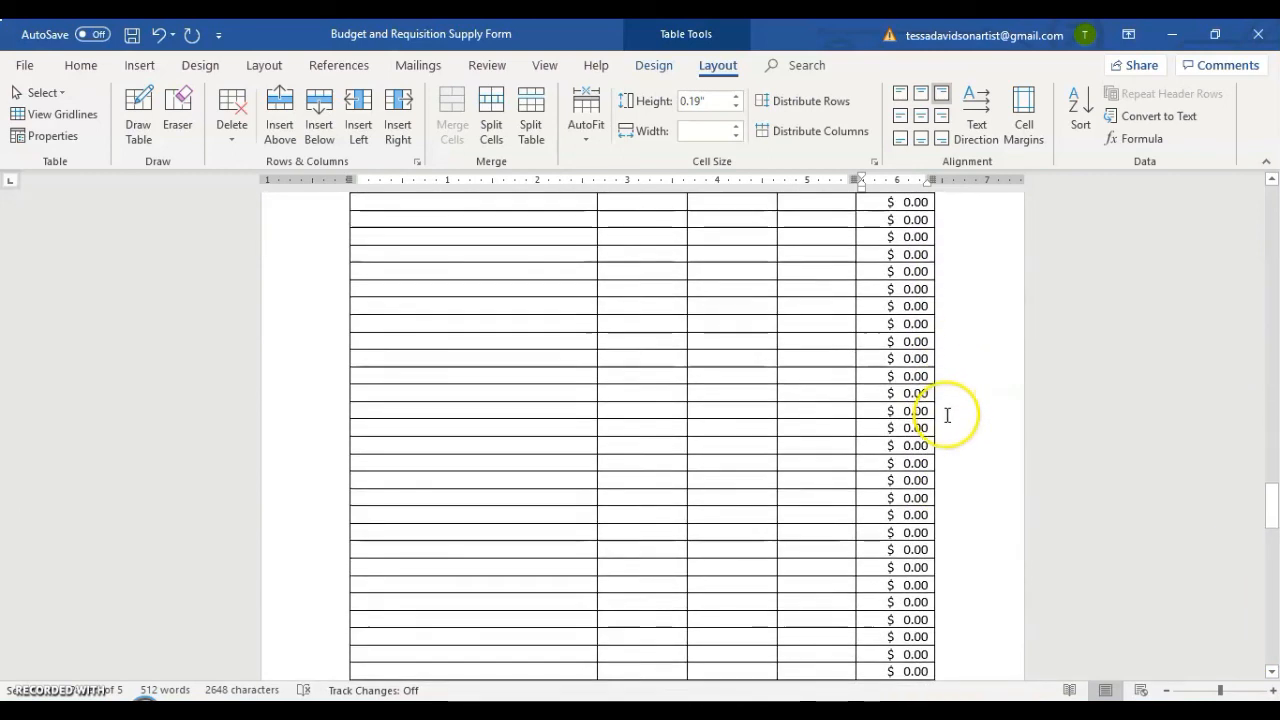
scroll(947, 414, "down", 5)
scroll(797, 460, "up", 15)
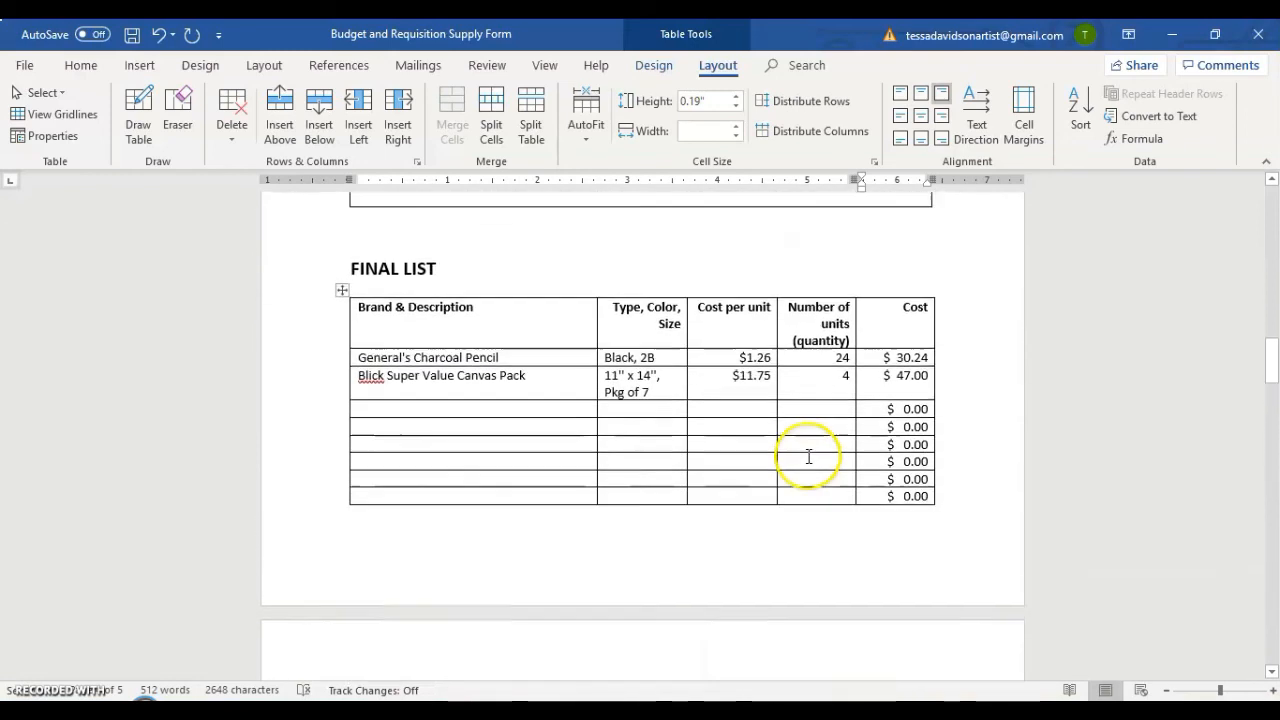
scroll(809, 457, "up", 5)
scroll(808, 457, "down", 6)
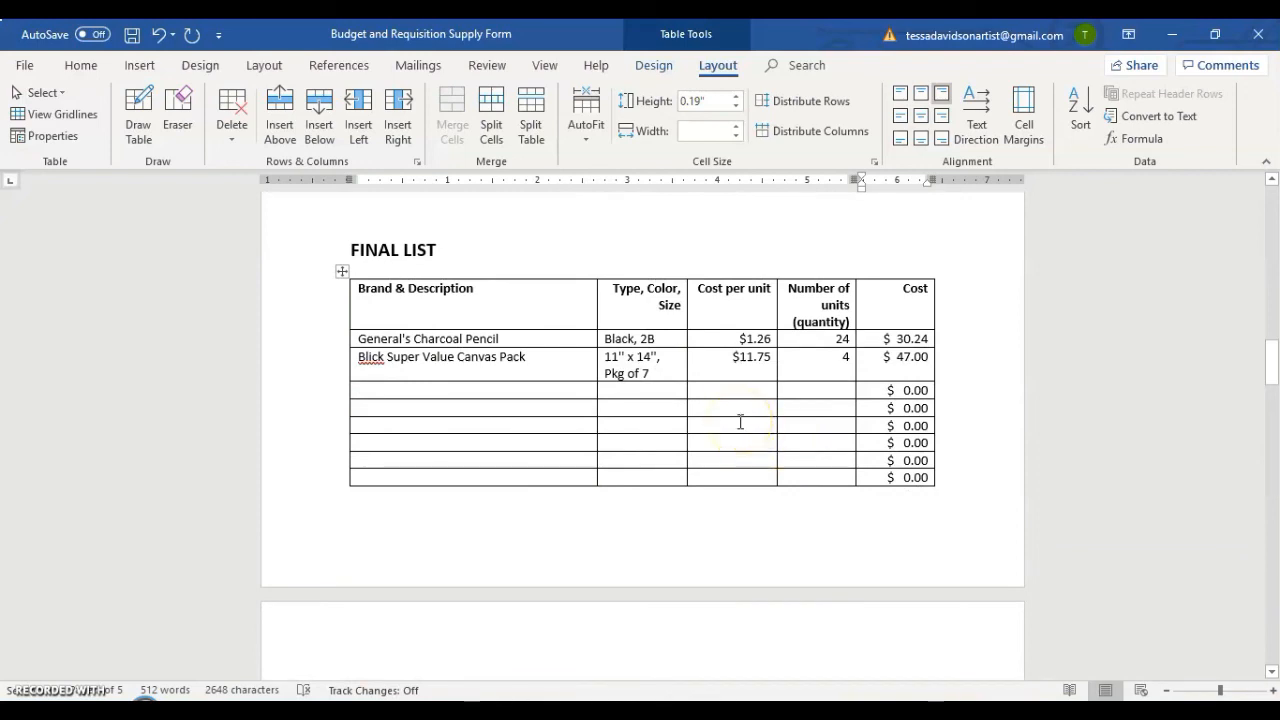
scroll(737, 422, "down", 15)
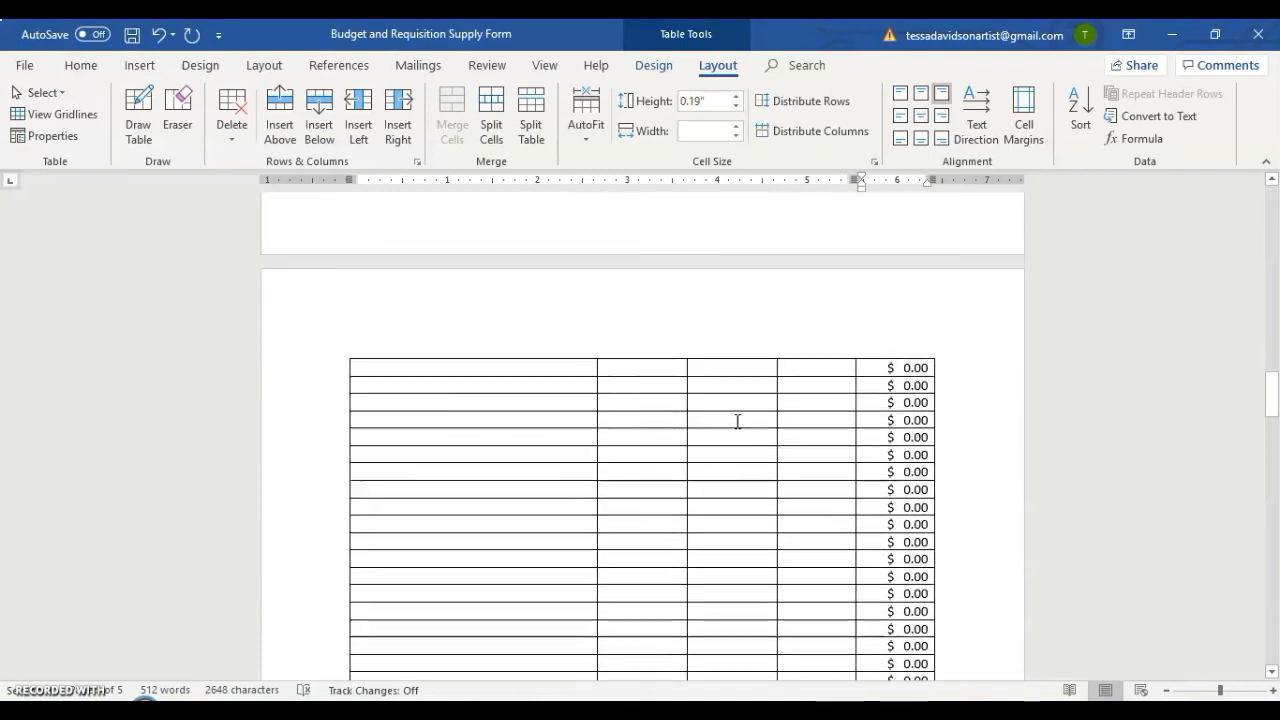
scroll(733, 423, "down", 10)
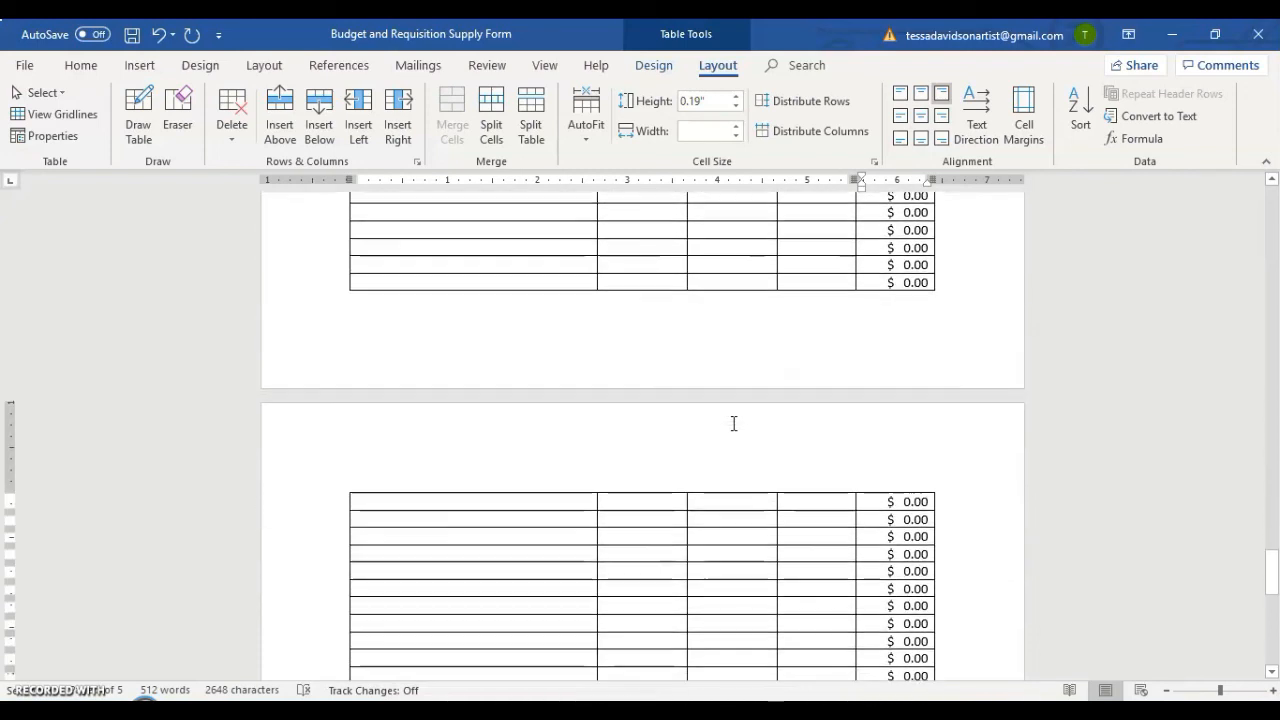
scroll(866, 384, "up", 2)
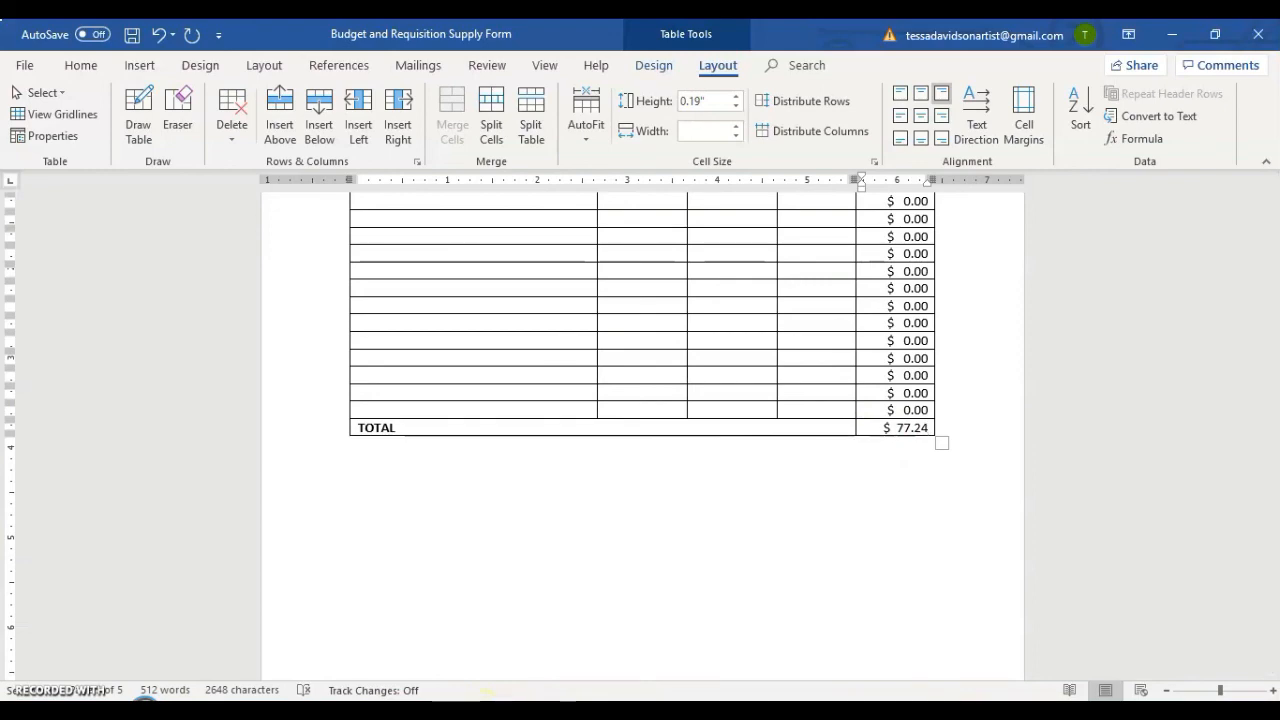
Switch to the browser, maximize its window and bring up the Budget & Requisition assignment page.
left_click(488, 716)
left_click(488, 716)
left_click(520, 716)
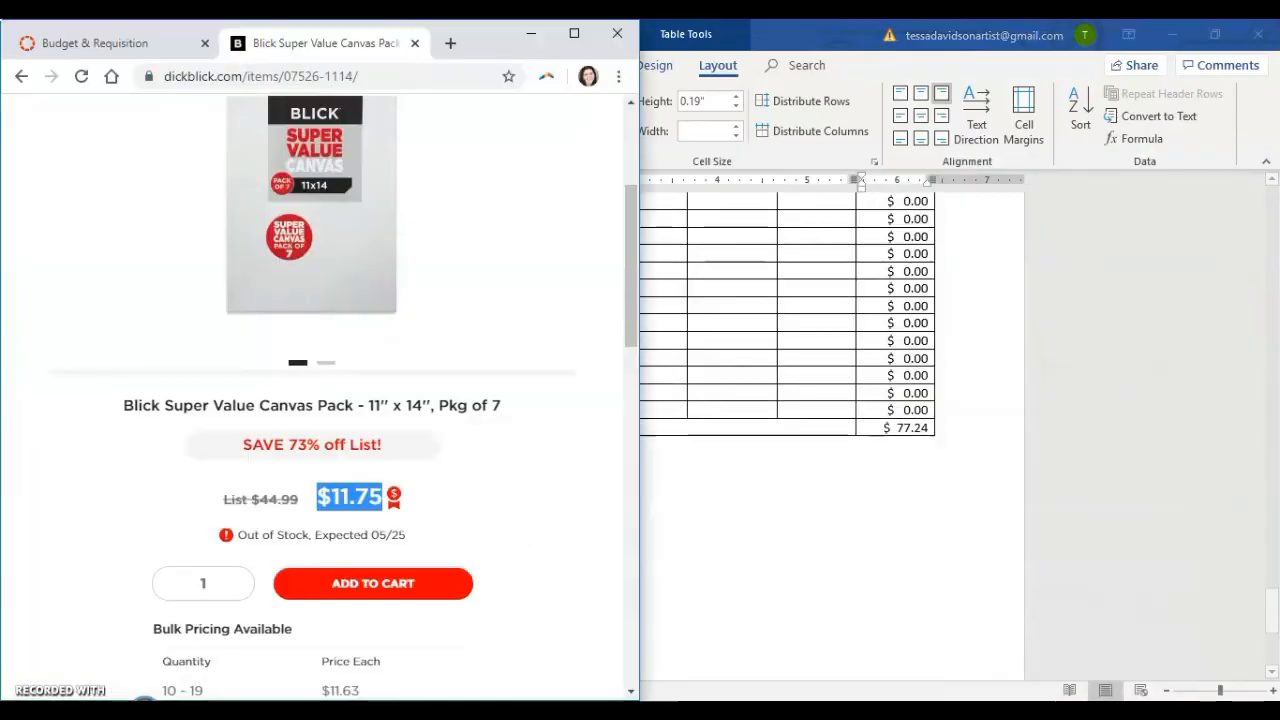
left_click(574, 33)
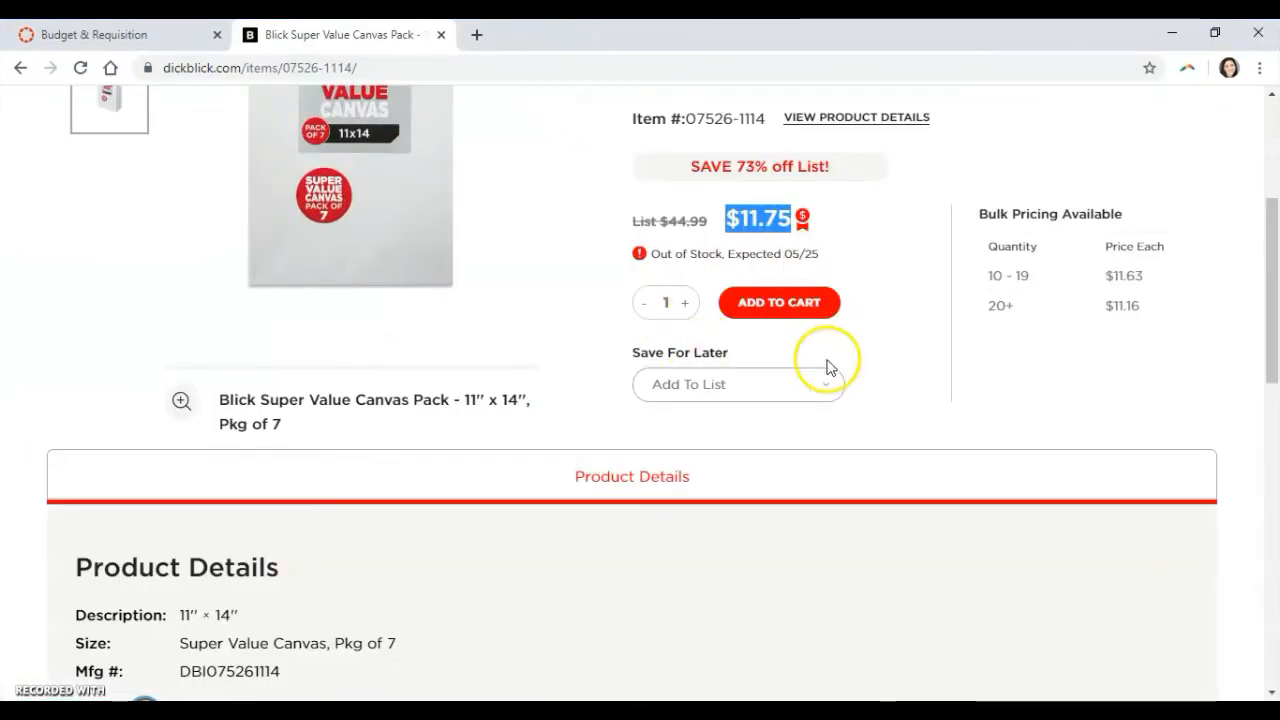
scroll(767, 380, "up", 5)
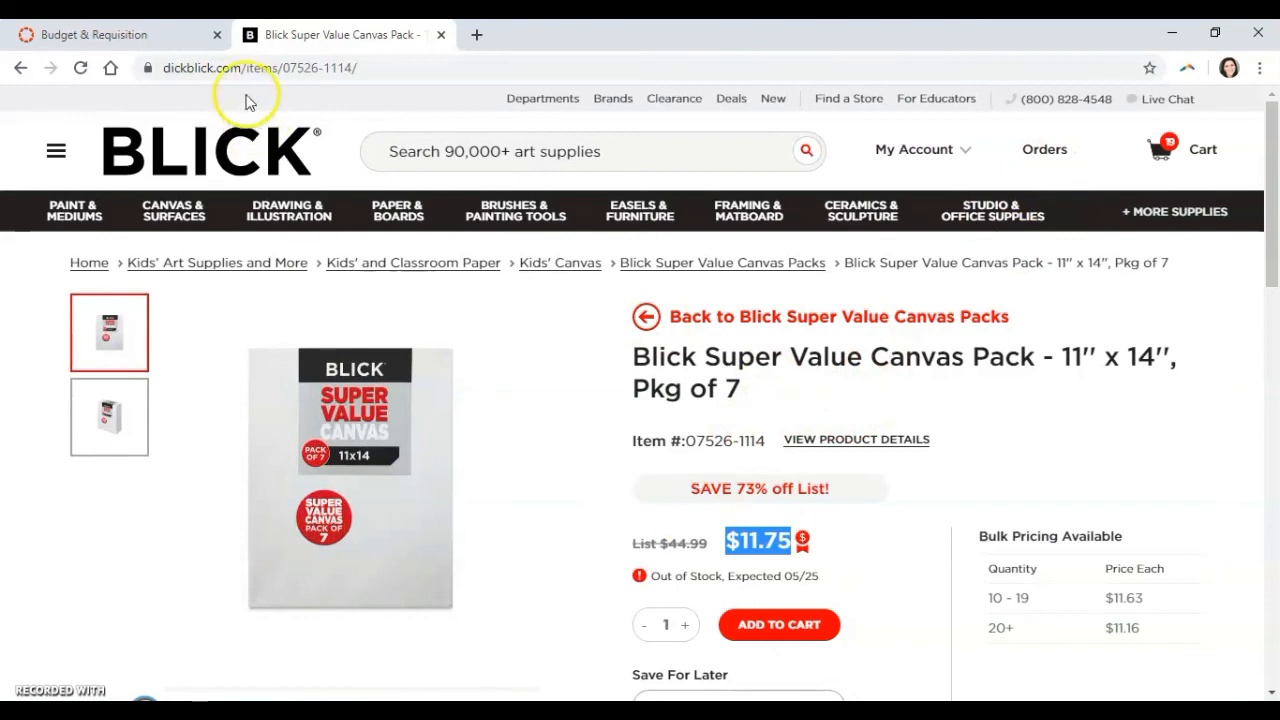
left_click(180, 33)
Review the assignment instructions from Step Five through Step Seven and the Common Issues section.
scroll(660, 388, "down", 4)
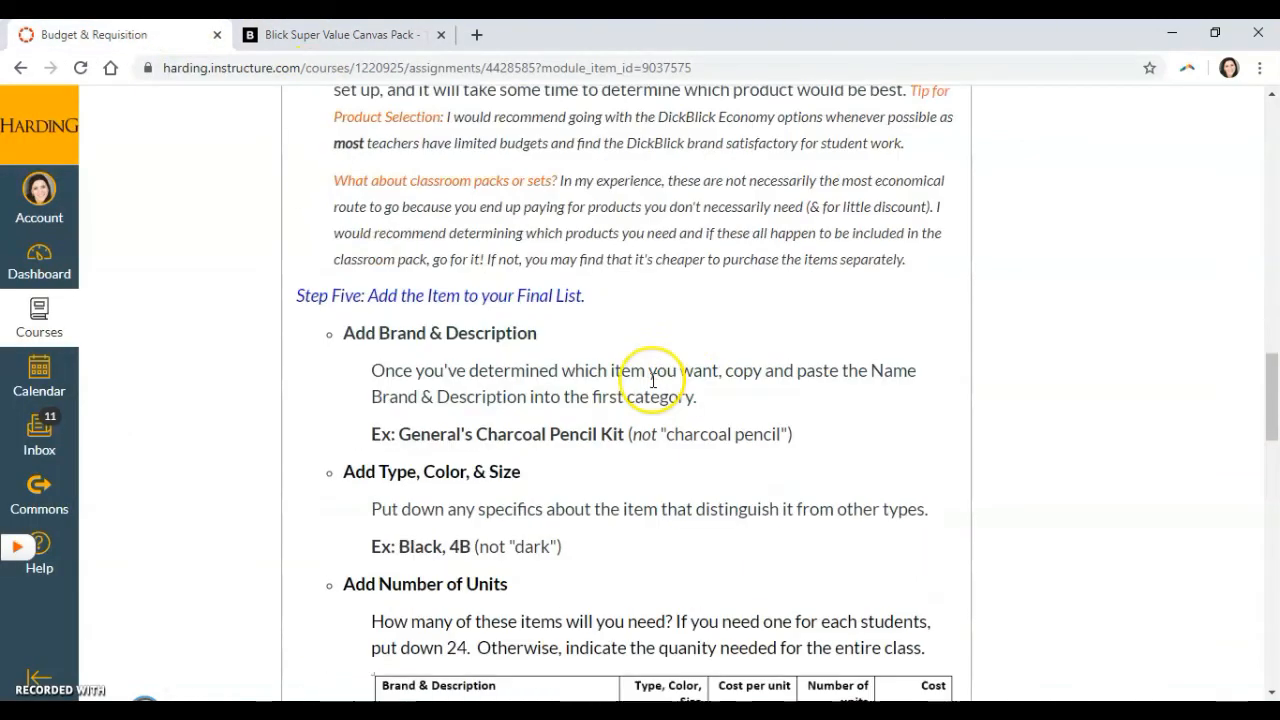
scroll(714, 320, "down", 1)
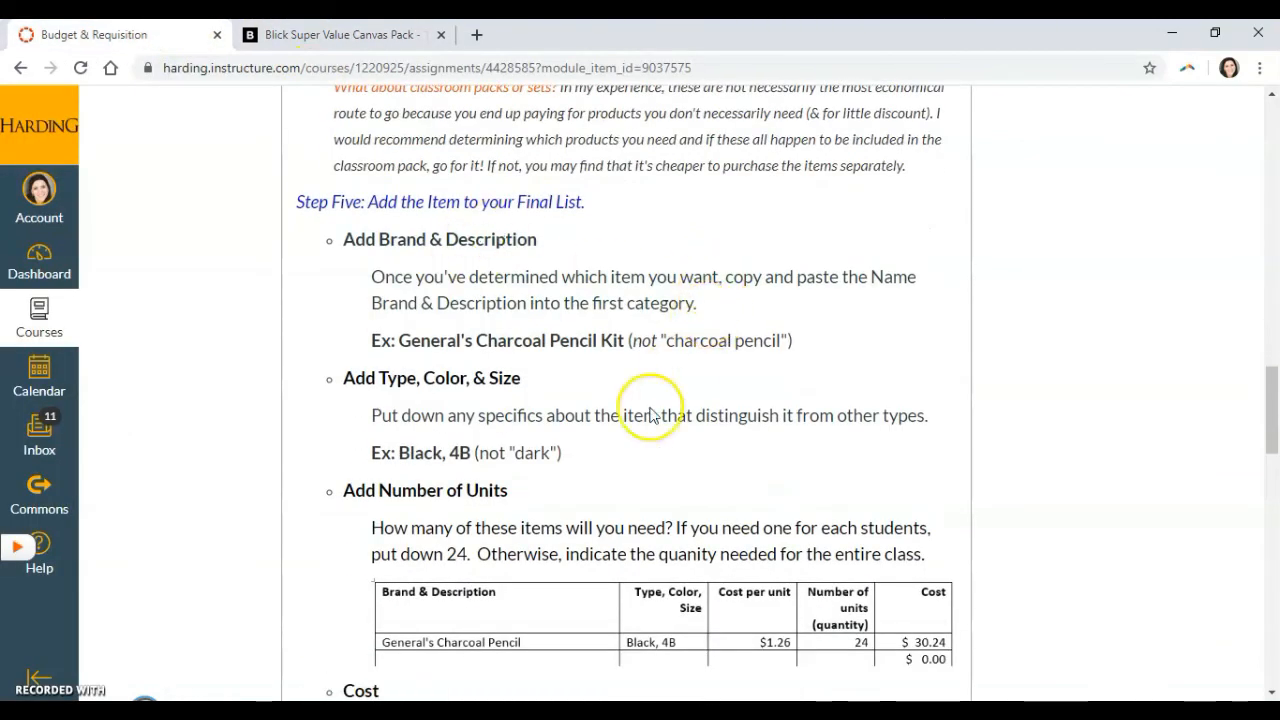
scroll(598, 355, "down", 1)
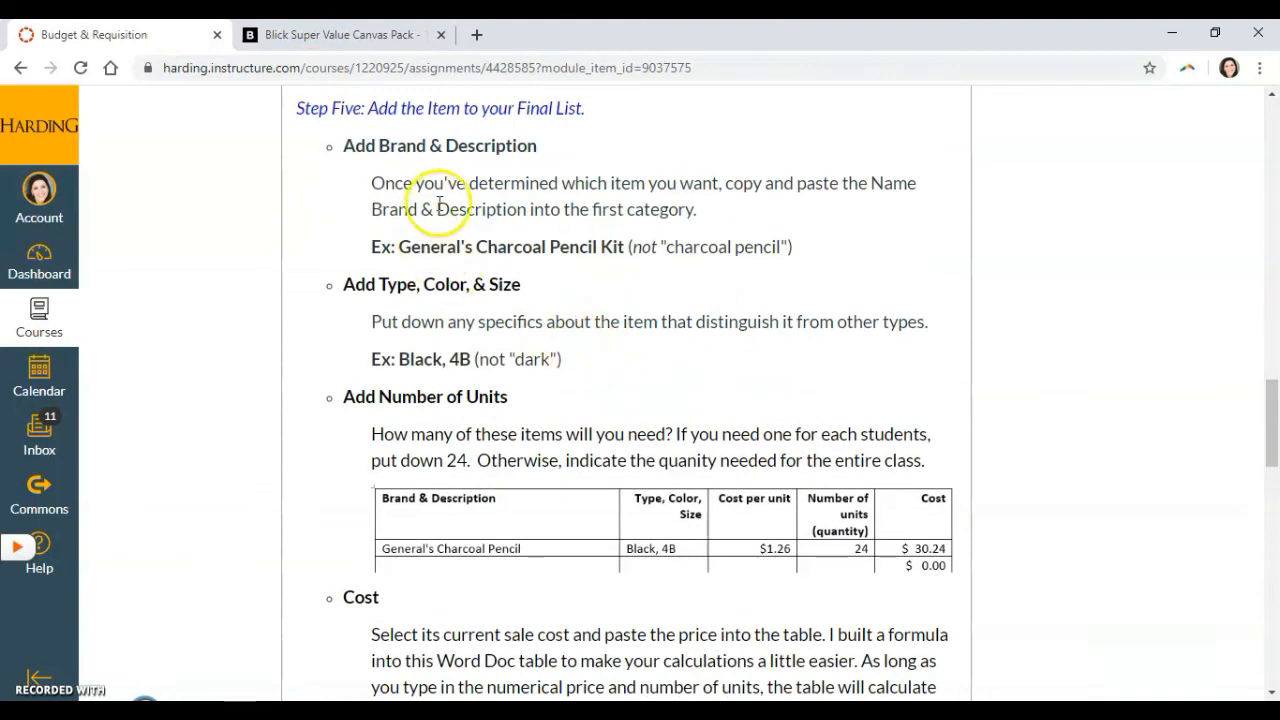
scroll(556, 385, "down", 2)
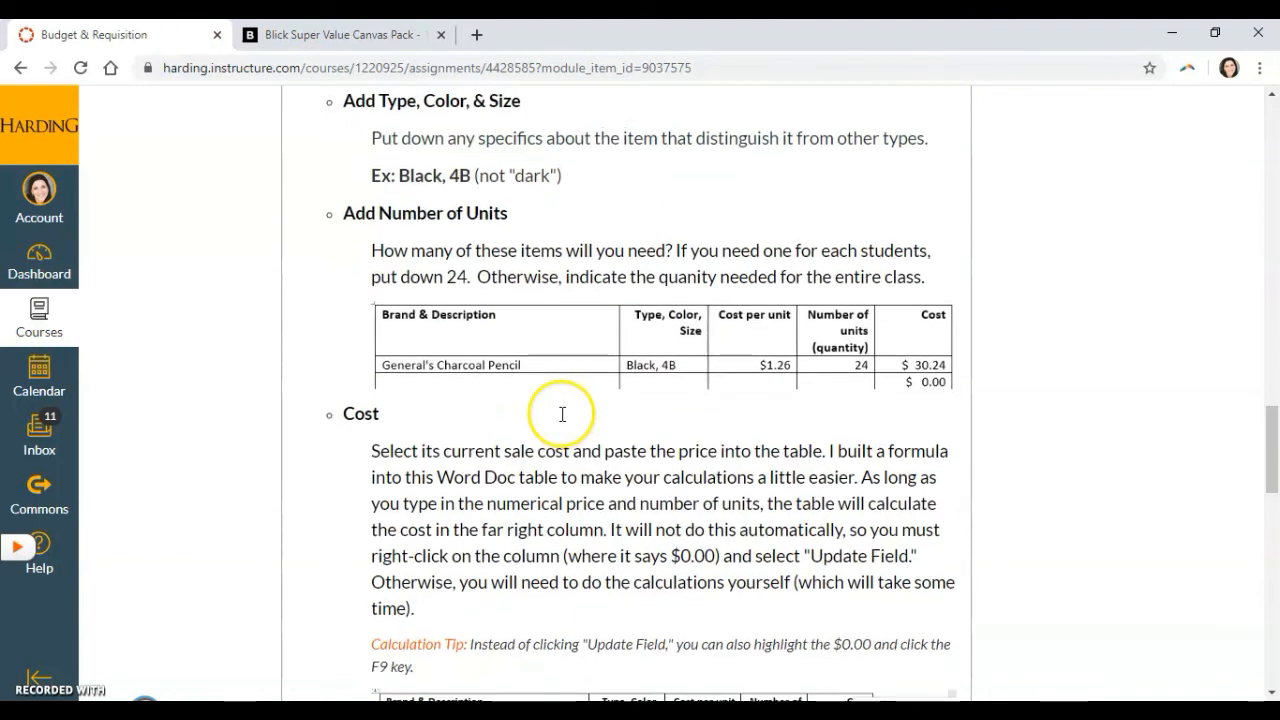
scroll(560, 415, "down", 7)
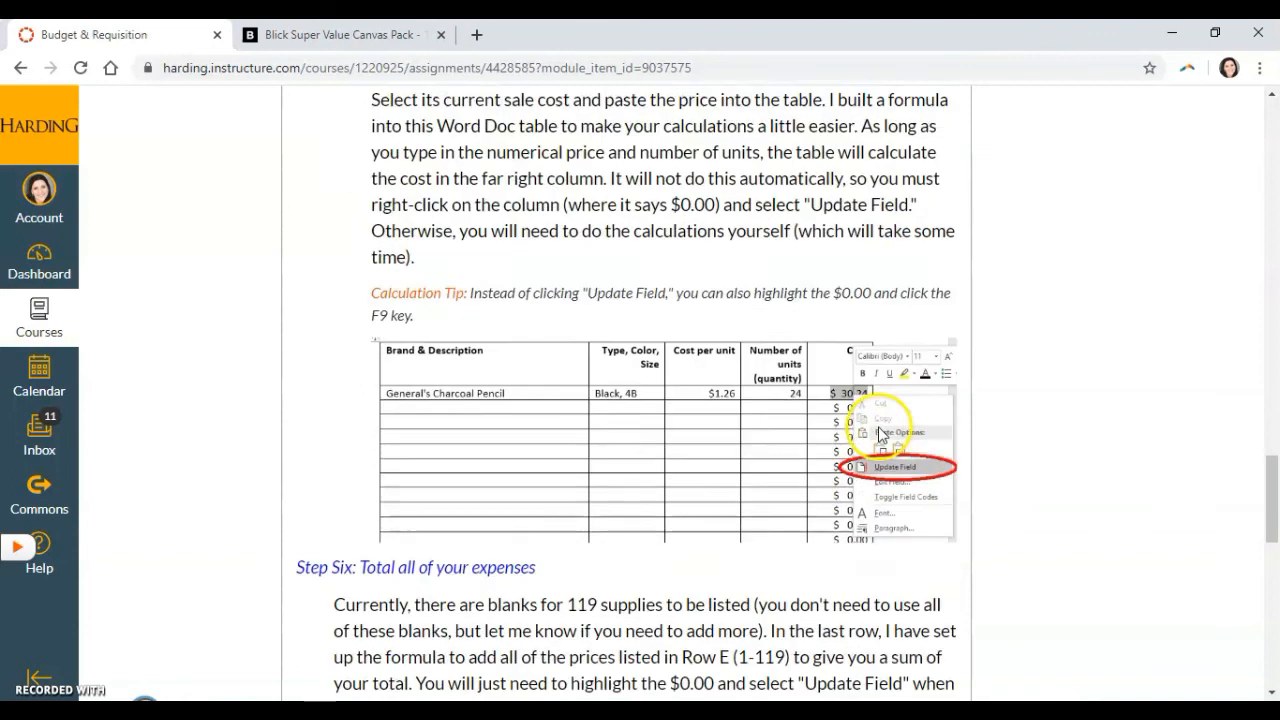
scroll(799, 449, "down", 3)
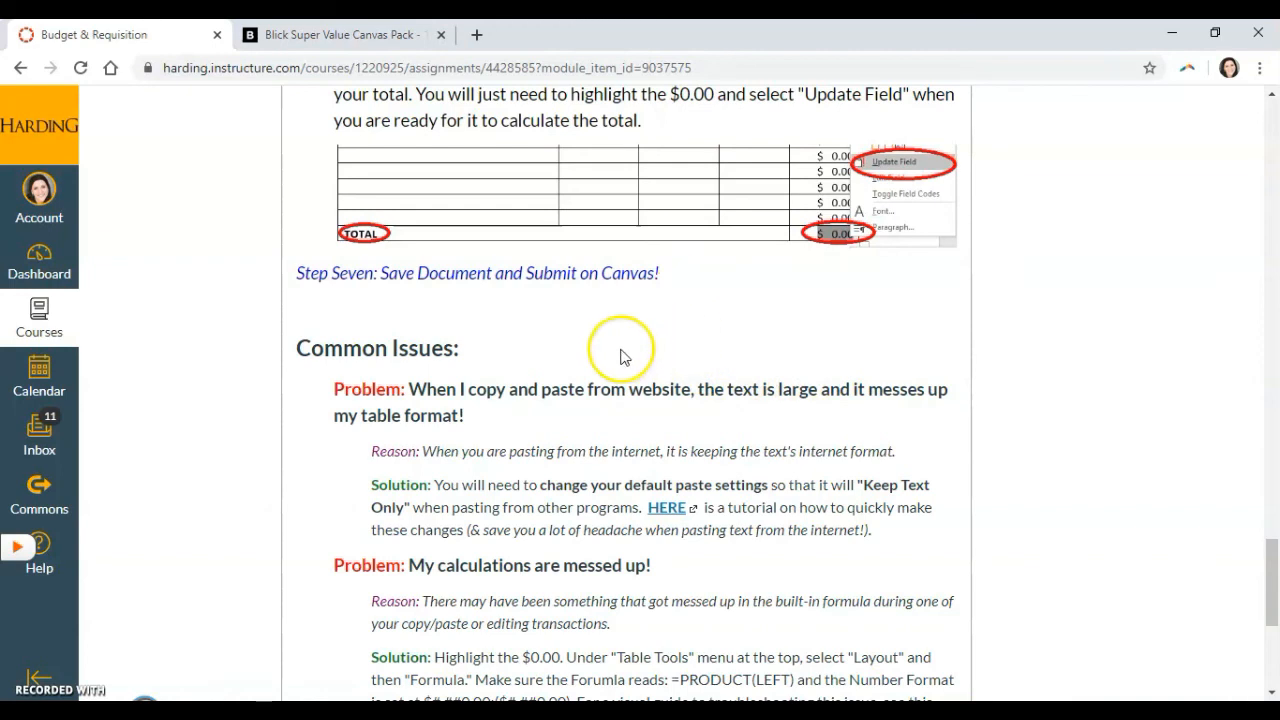
scroll(622, 350, "down", 3)
scroll(668, 423, "up", 5)
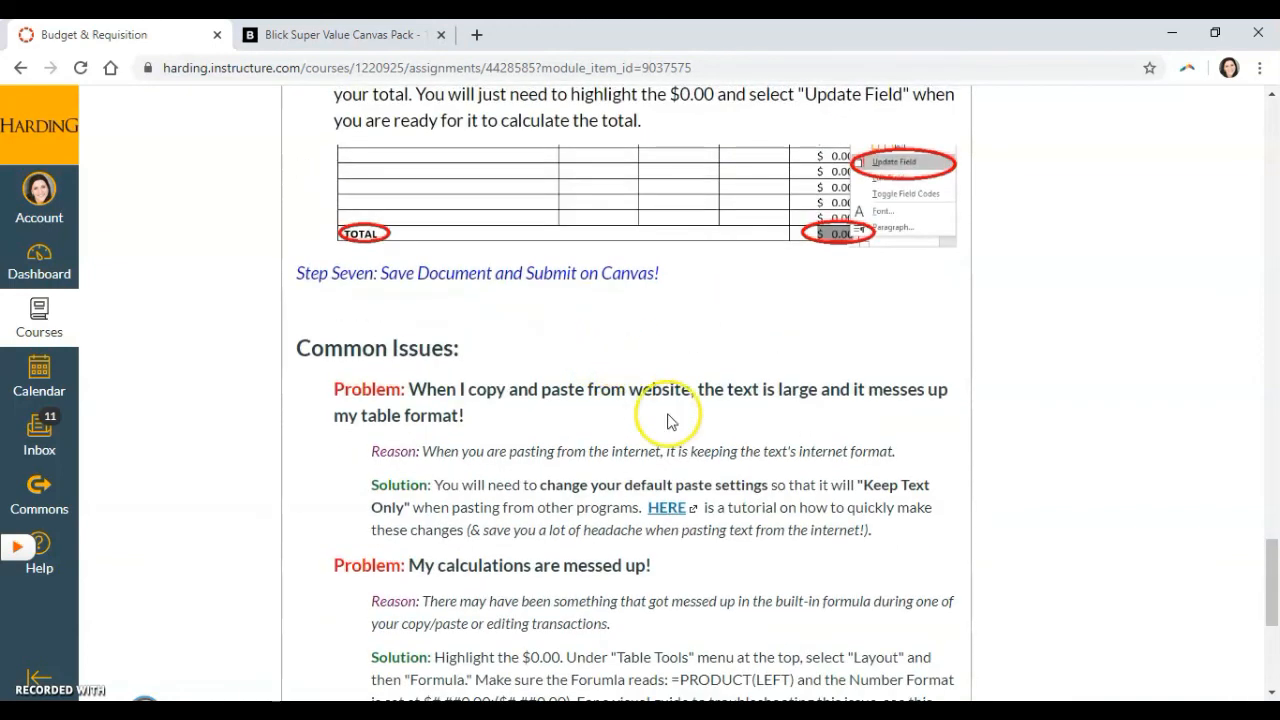
scroll(580, 425, "down", 4)
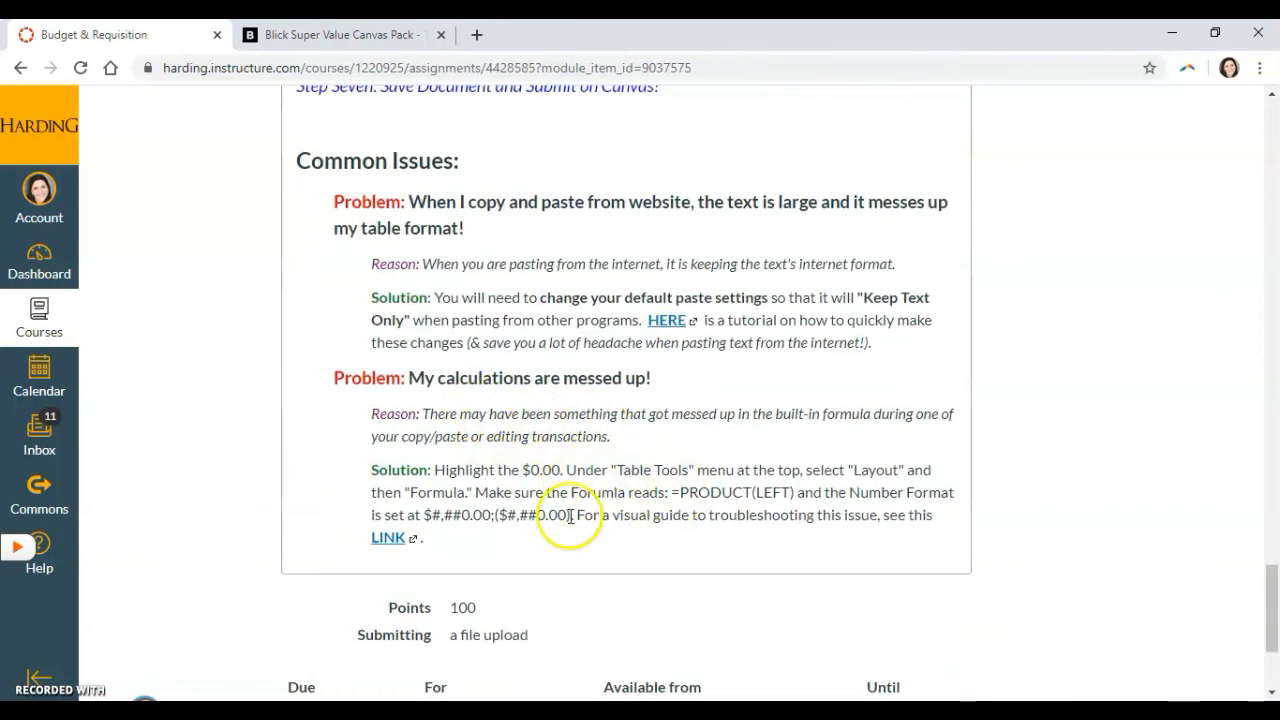
scroll(670, 380, "up", 3)
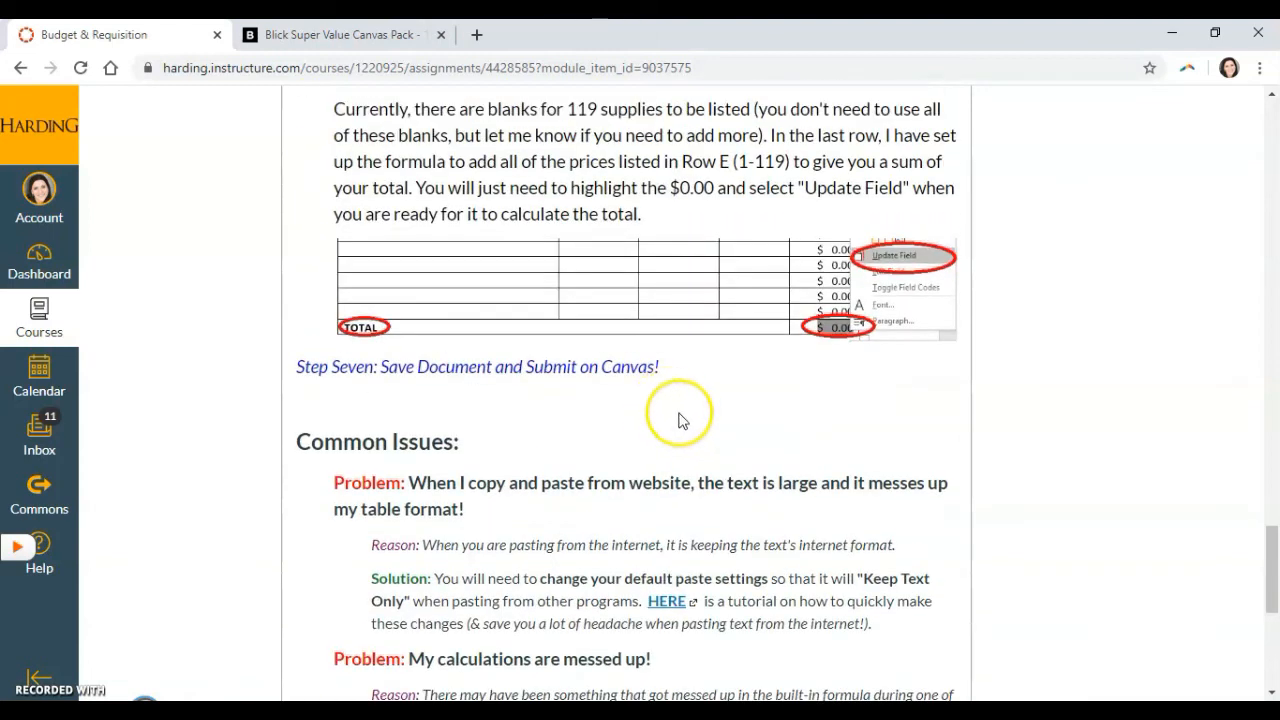
scroll(674, 420, "down", 1)
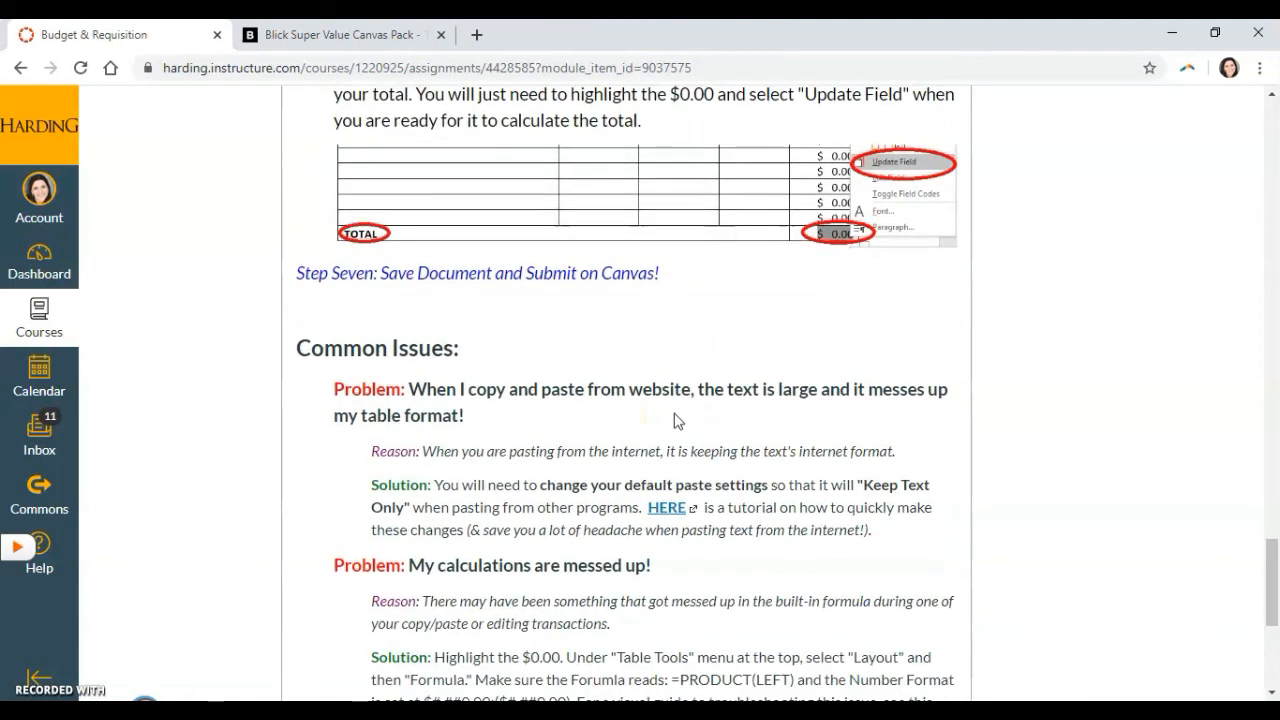
Look back over the assignment steps from Step Six up to the Budget & Requisition heading.
scroll(750, 420, "up", 3)
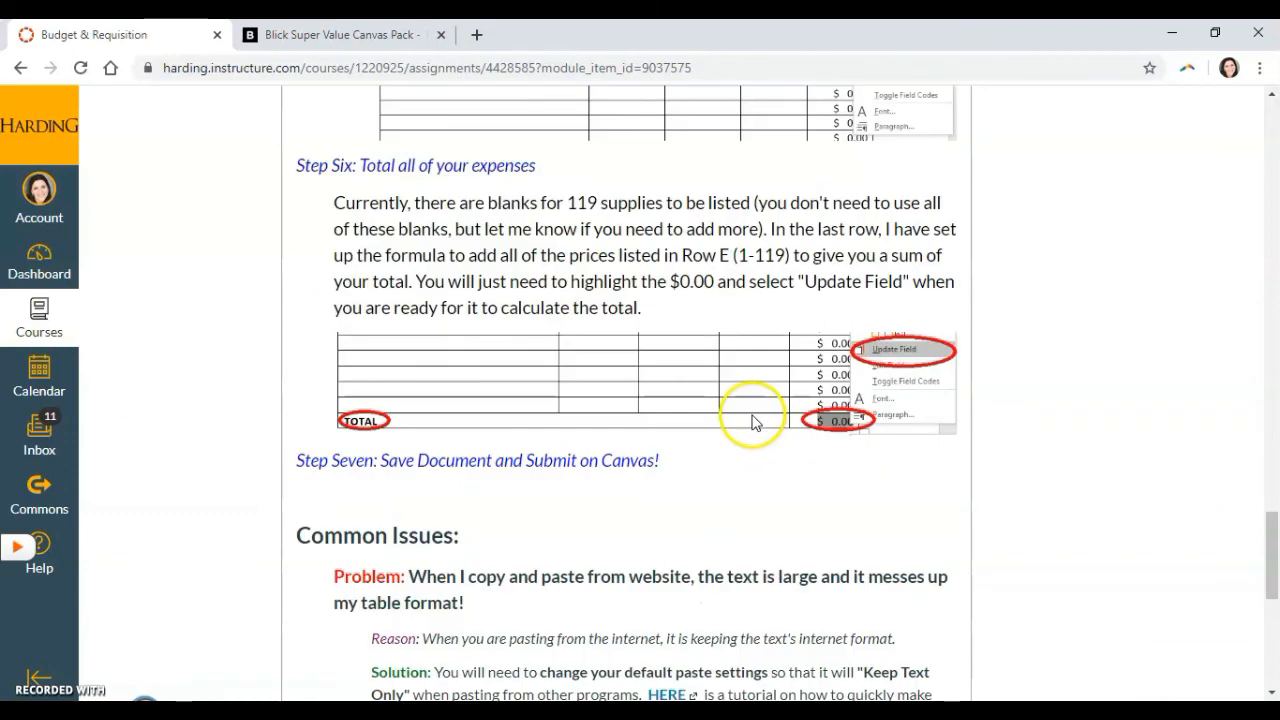
scroll(840, 408, "up", 4)
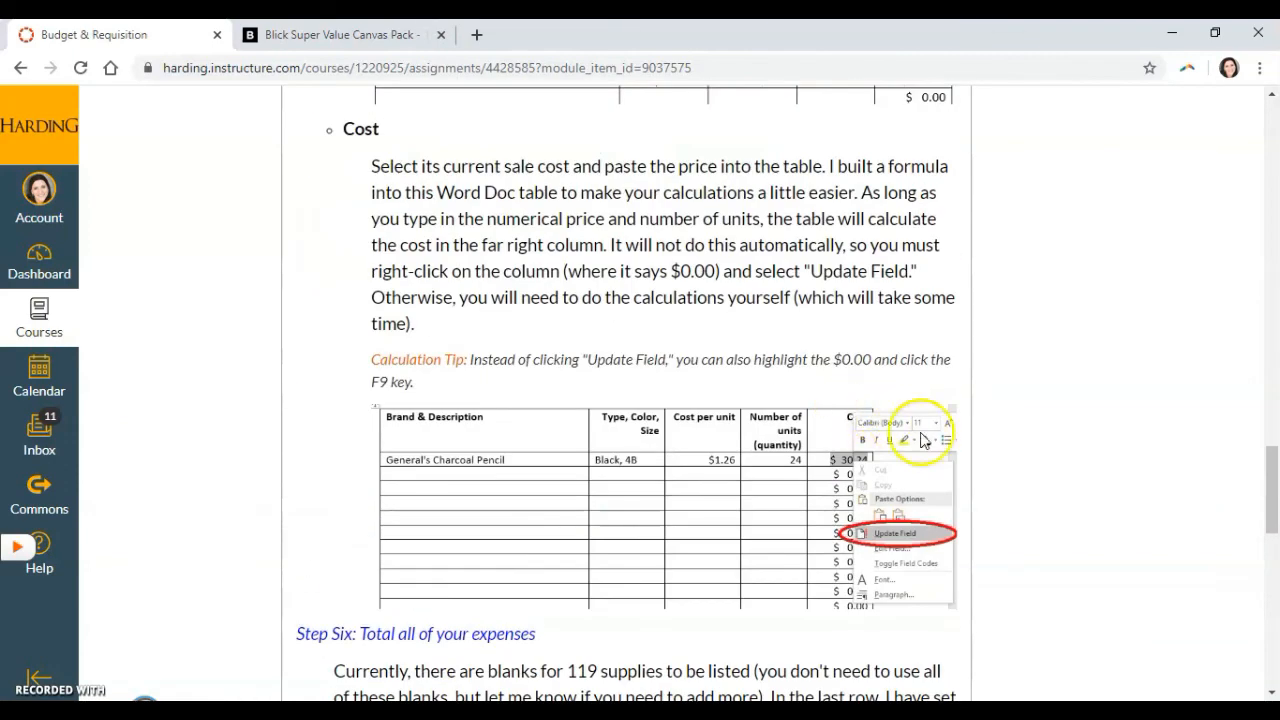
scroll(925, 460, "up", 3)
scroll(935, 495, "up", 15)
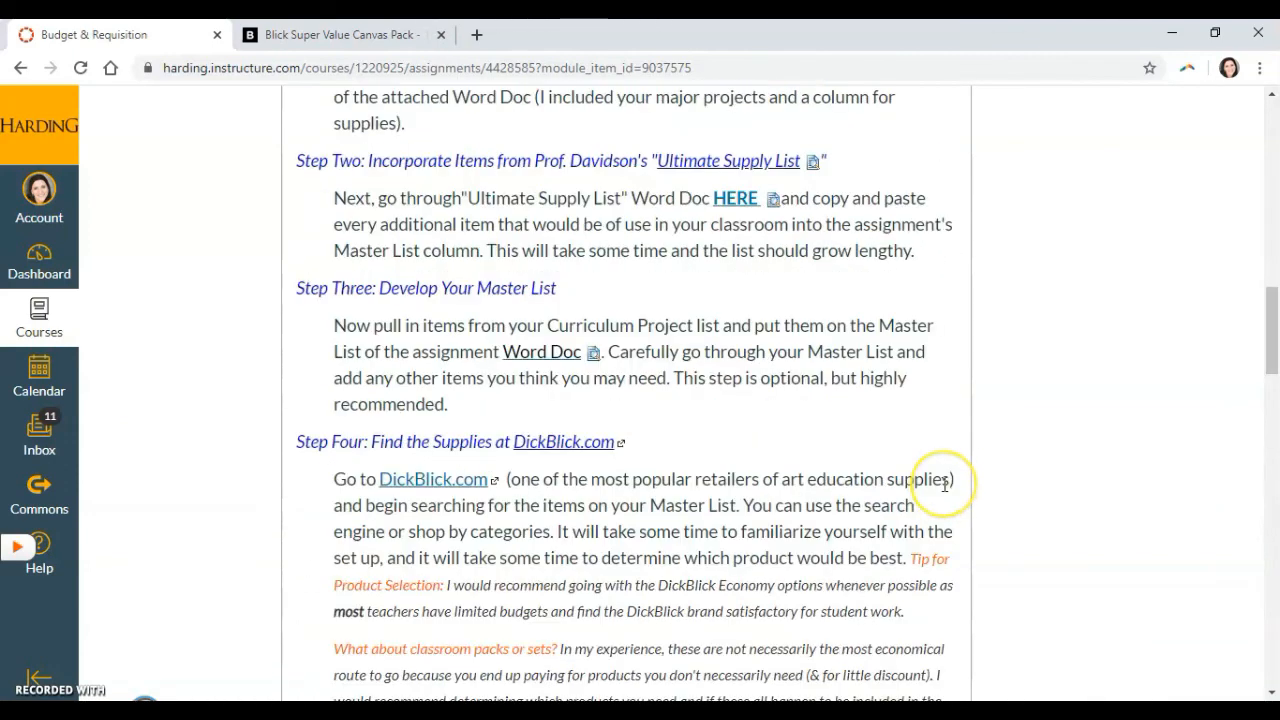
scroll(947, 492, "up", 5)
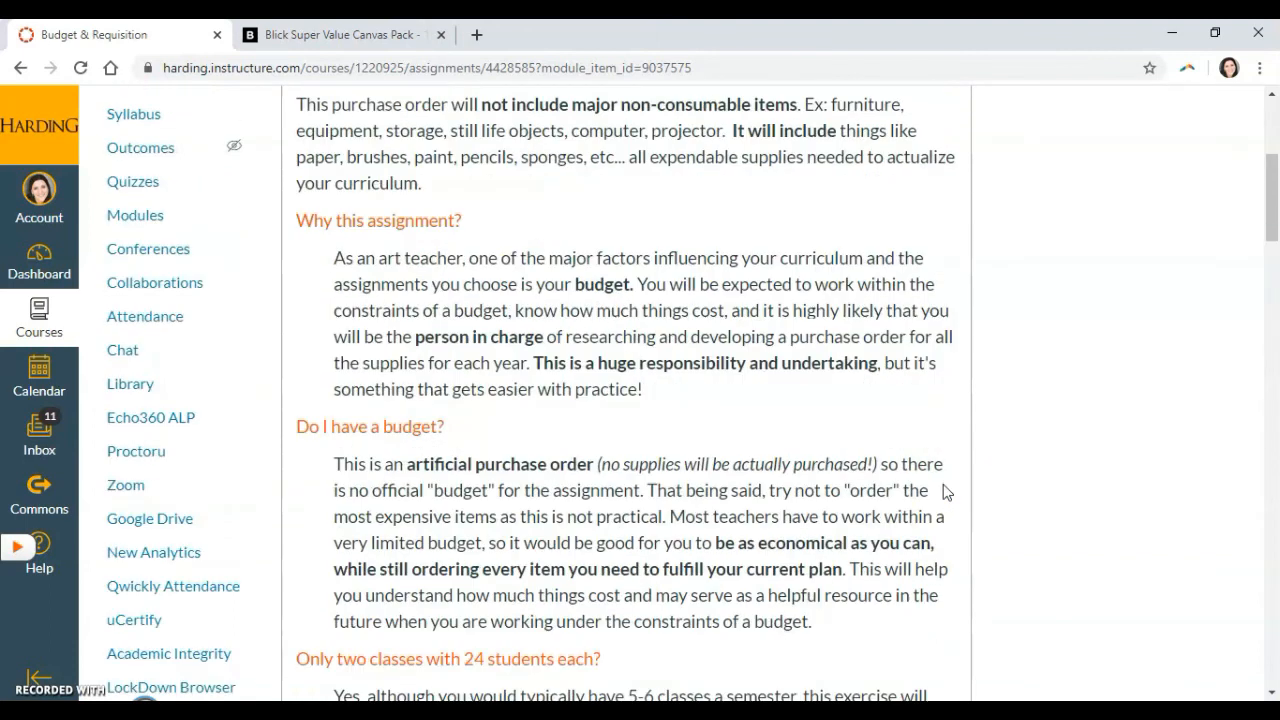
scroll(920, 470, "up", 4)
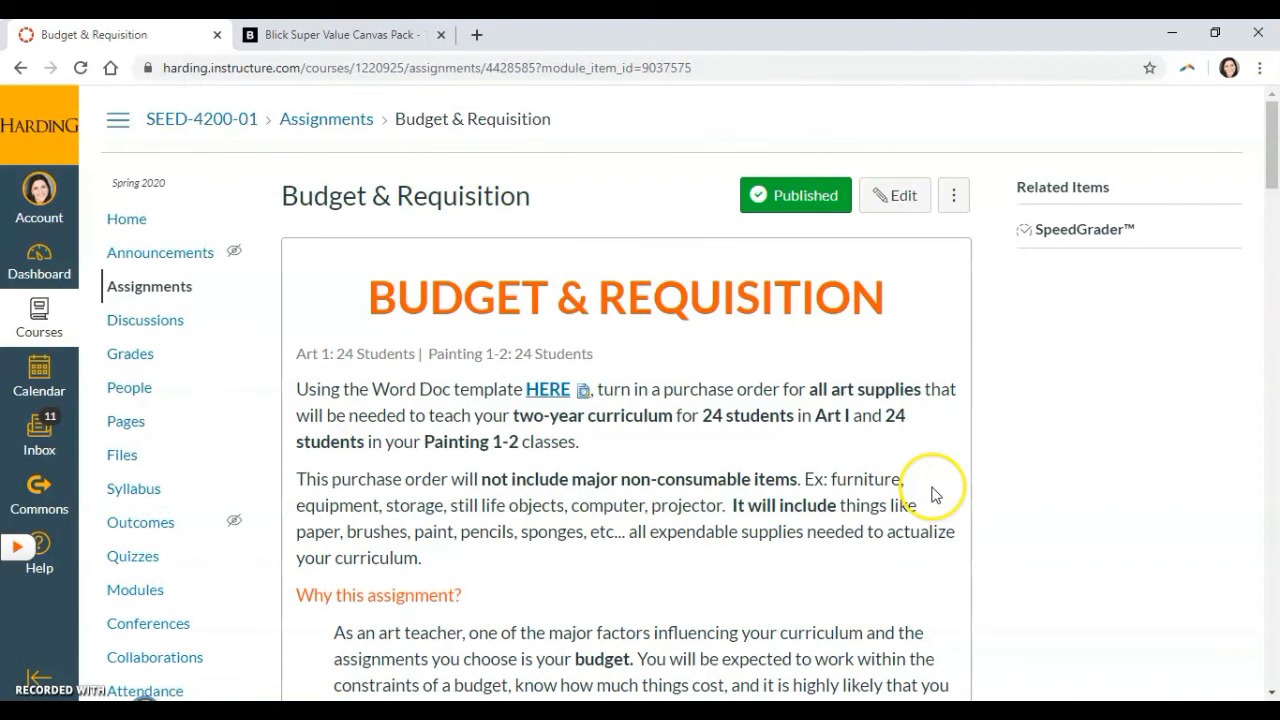
left_click(897, 714)
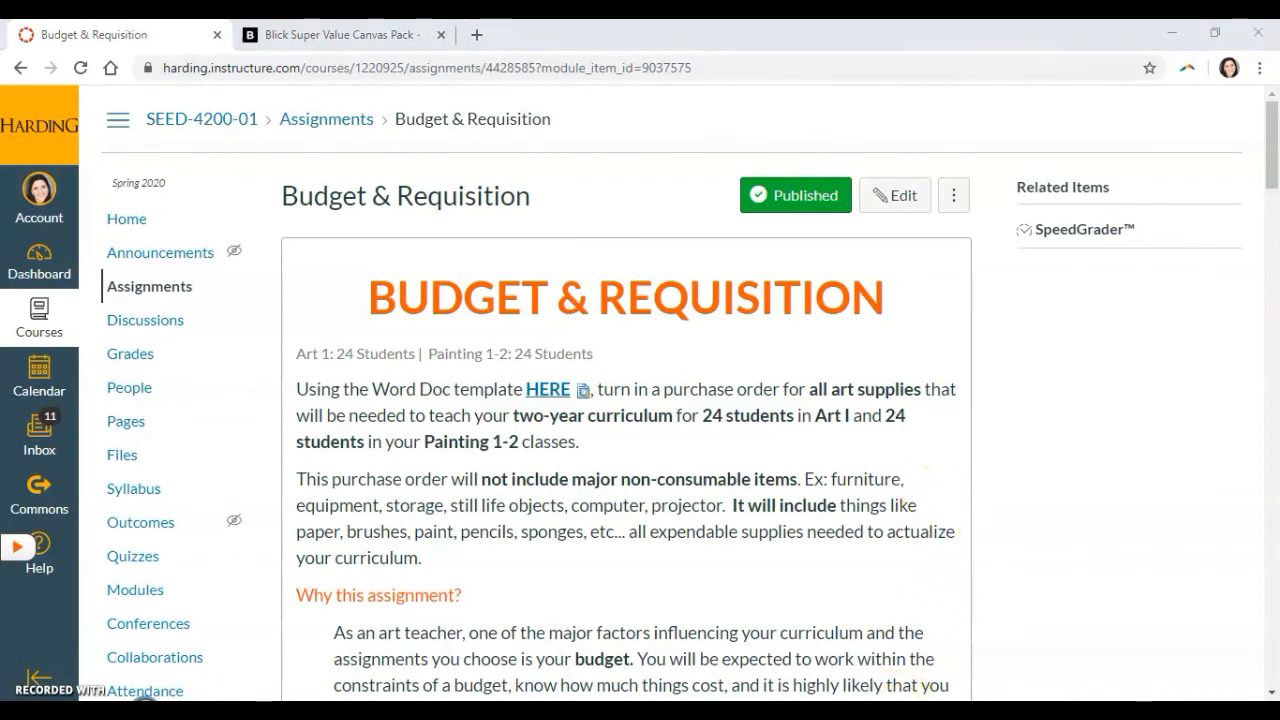